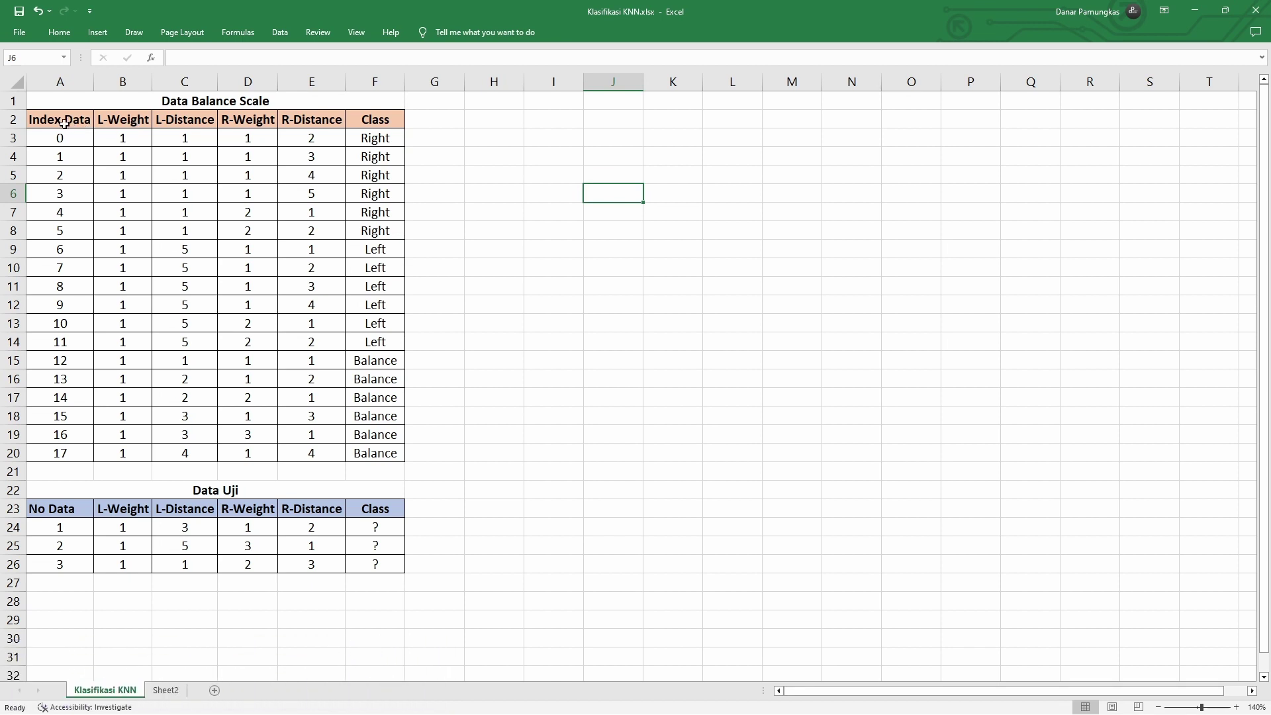
# Step: Examine the Data Balance Scale training table and the three Data Uji test rows, including their unfilled classes
pyautogui.moveTo(54, 135); pyautogui.dragTo(386, 445)
pyautogui.click(206, 259)
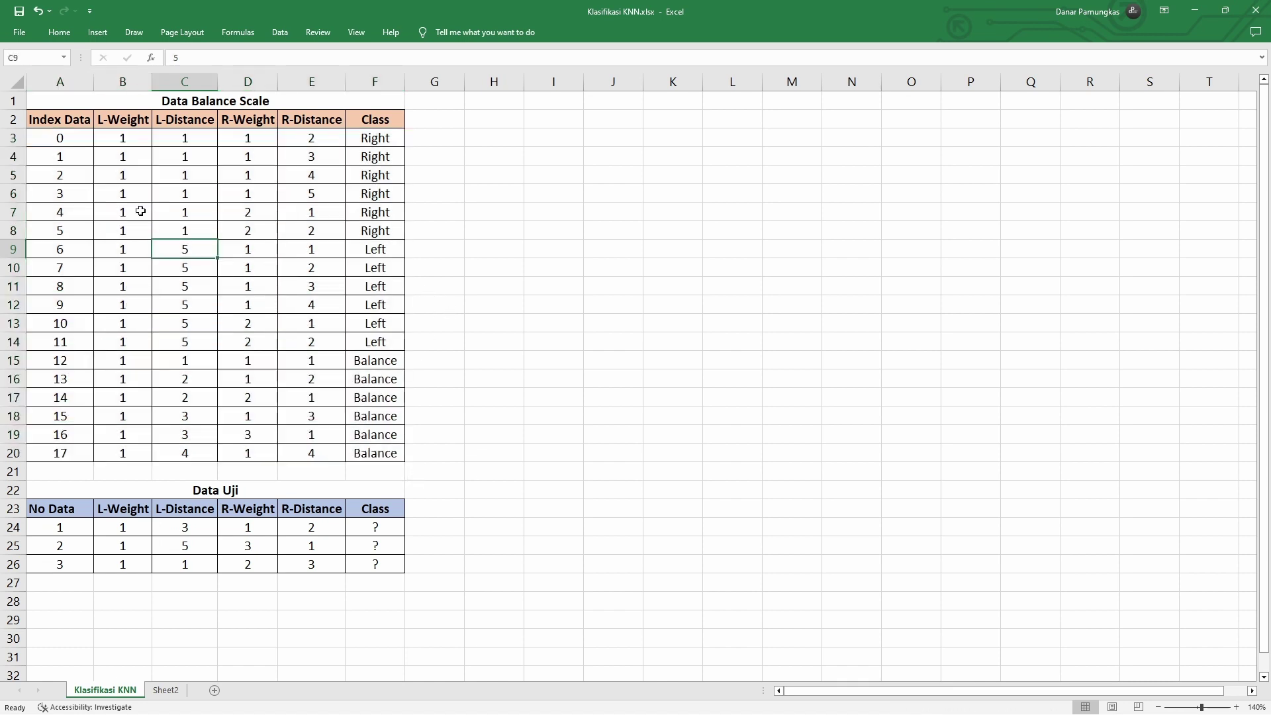
pyautogui.moveTo(68, 138); pyautogui.dragTo(70, 450)
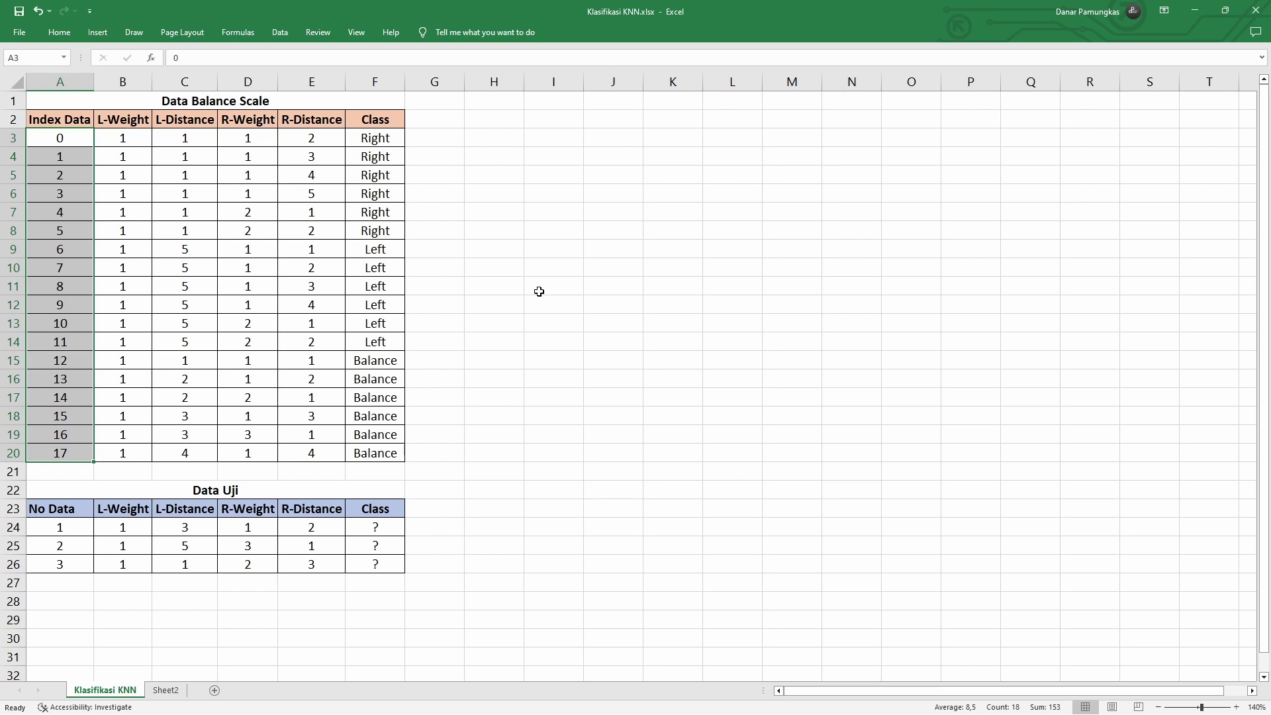
pyautogui.click(532, 381)
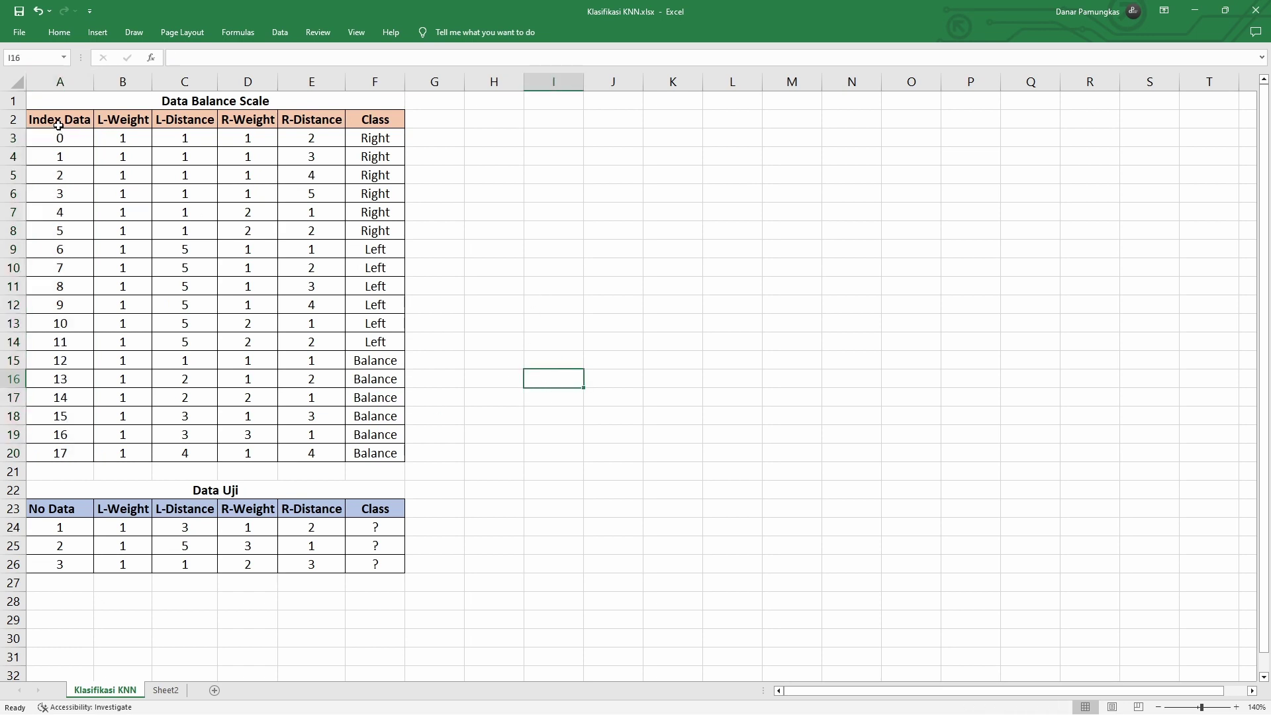
pyautogui.moveTo(63, 126); pyautogui.dragTo(358, 446)
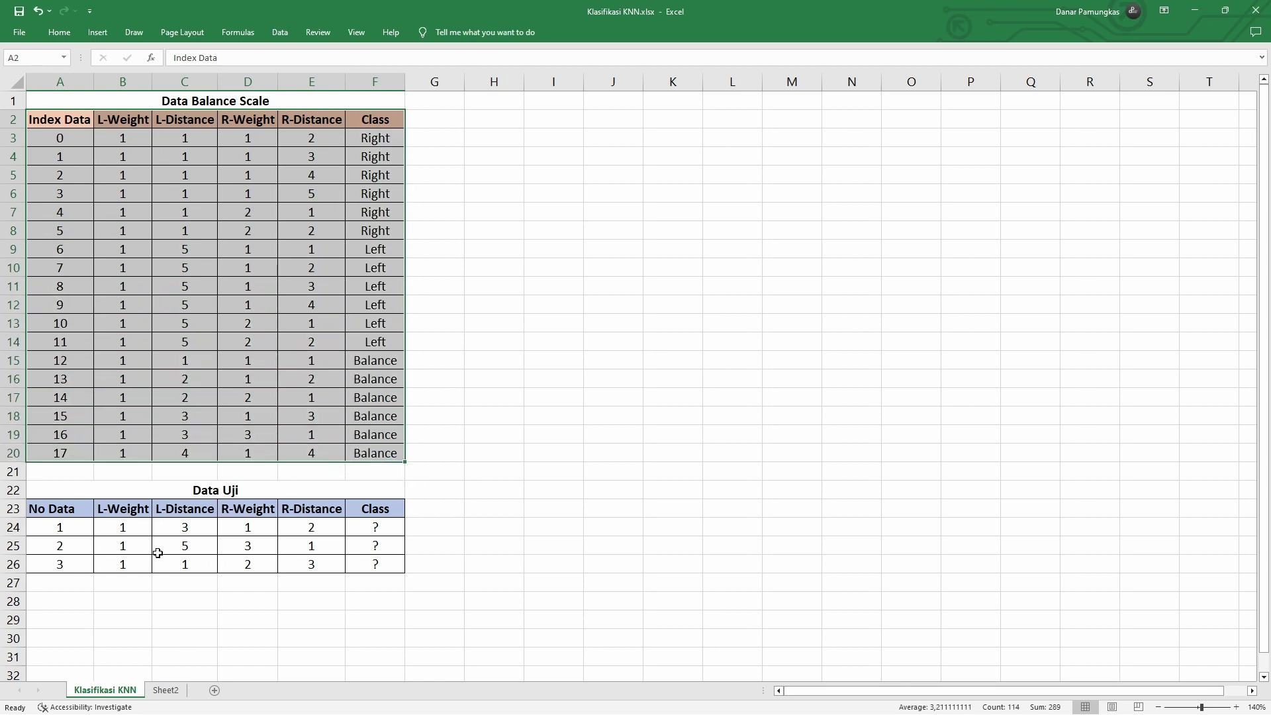
pyautogui.moveTo(52, 511); pyautogui.dragTo(404, 569)
pyautogui.click(354, 588)
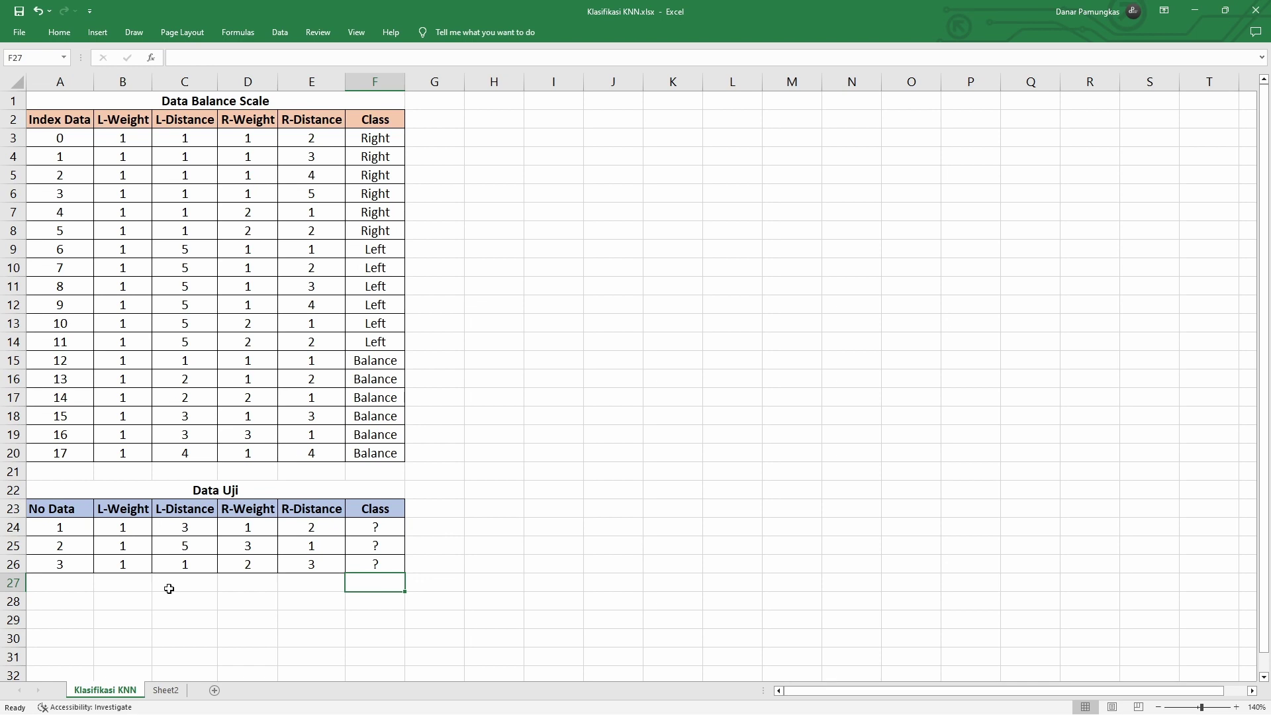
pyautogui.click(228, 542)
pyautogui.moveTo(64, 528); pyautogui.dragTo(360, 524)
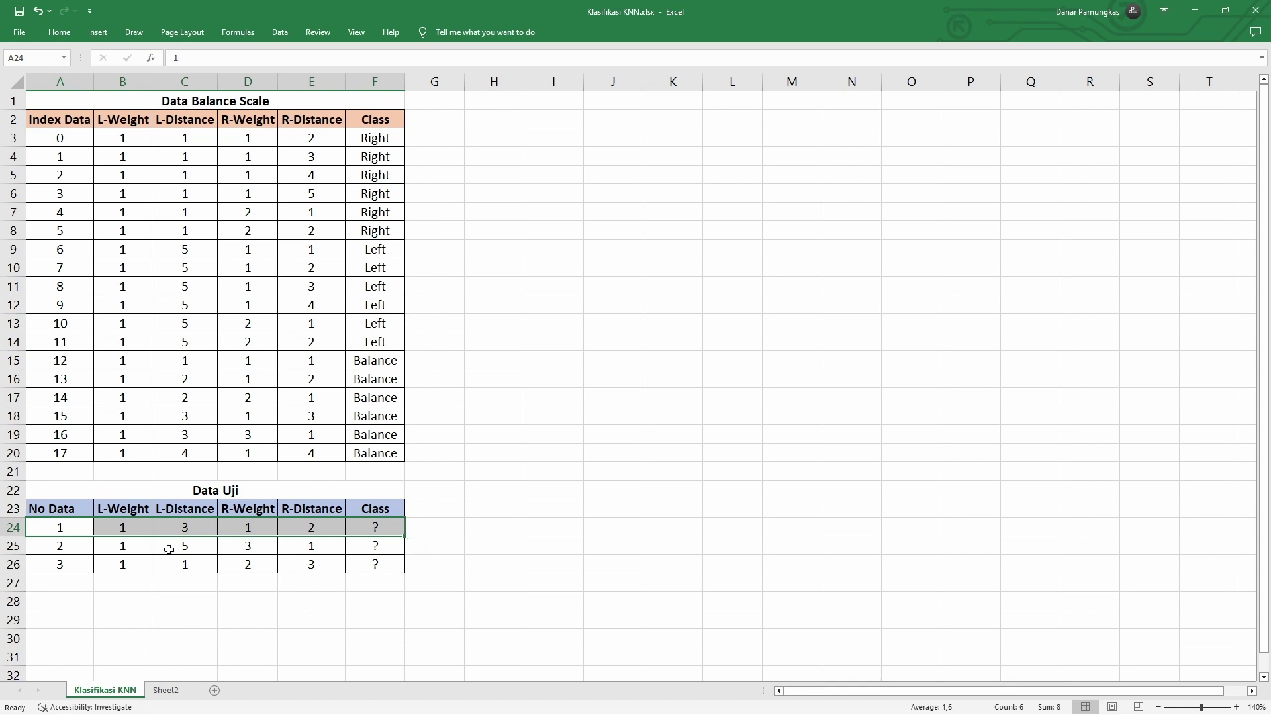
pyautogui.moveTo(54, 549); pyautogui.dragTo(356, 540)
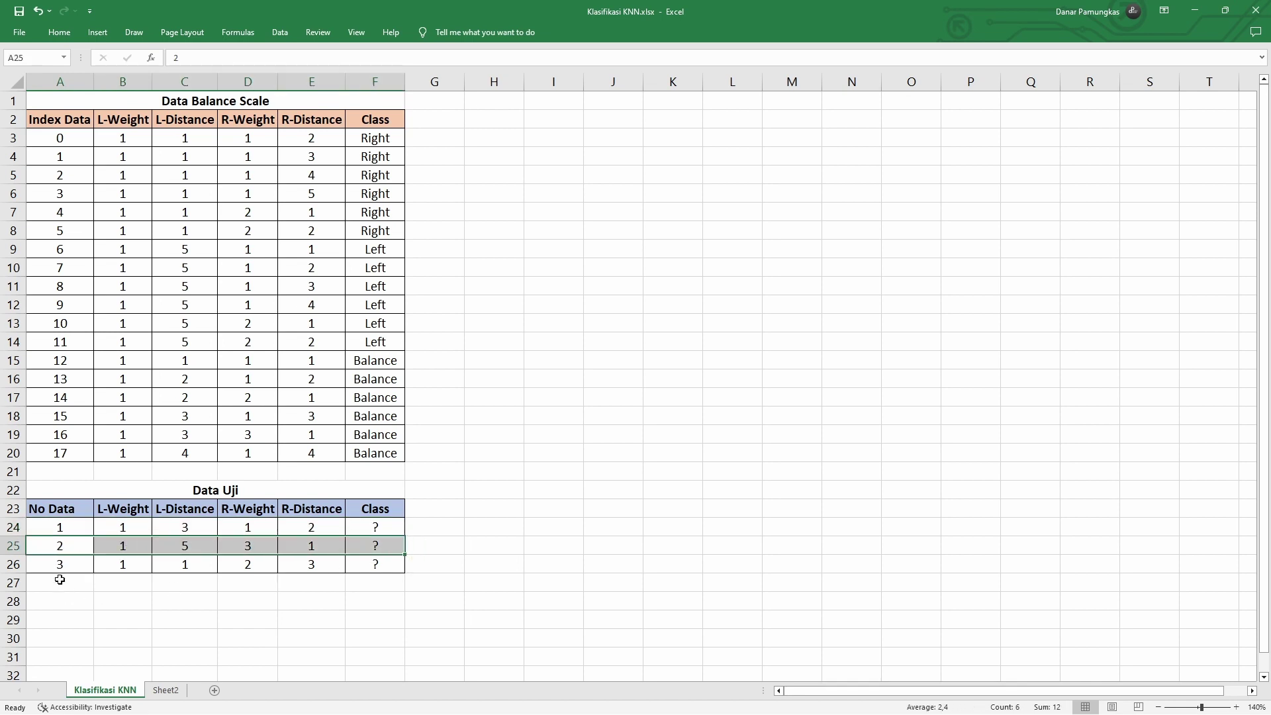
pyautogui.moveTo(66, 567); pyautogui.dragTo(369, 562)
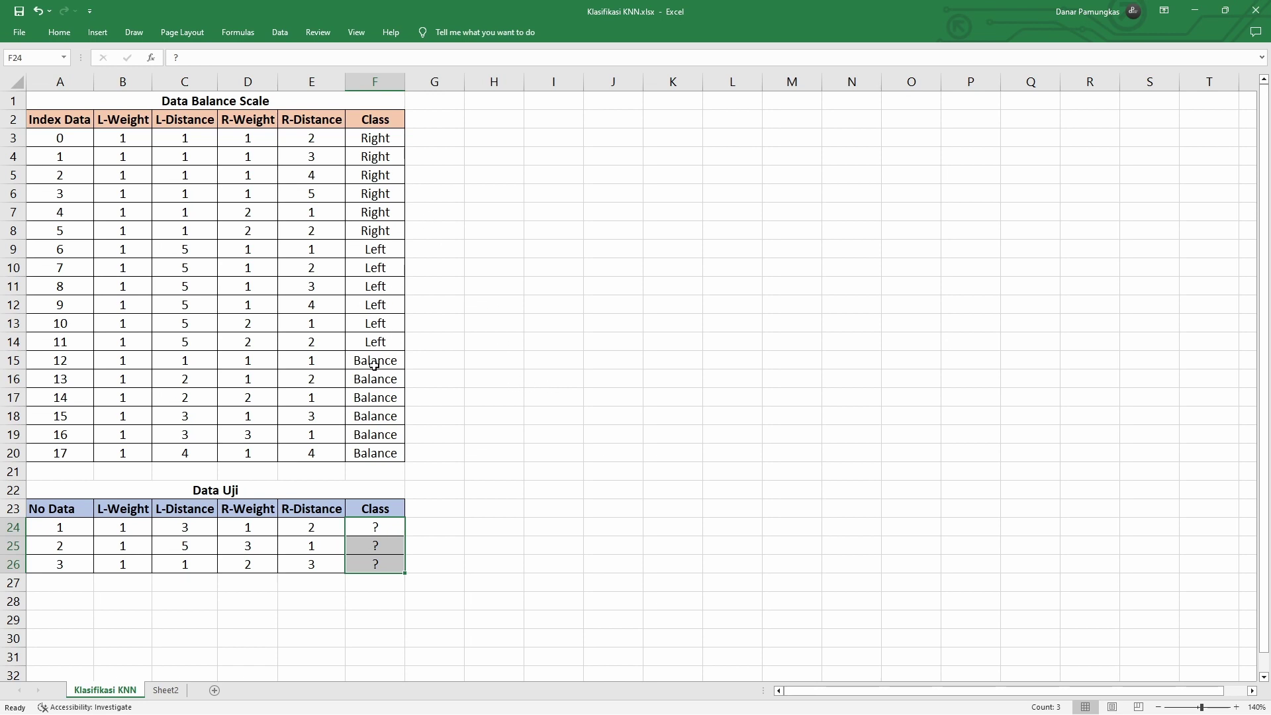
pyautogui.click(443, 151)
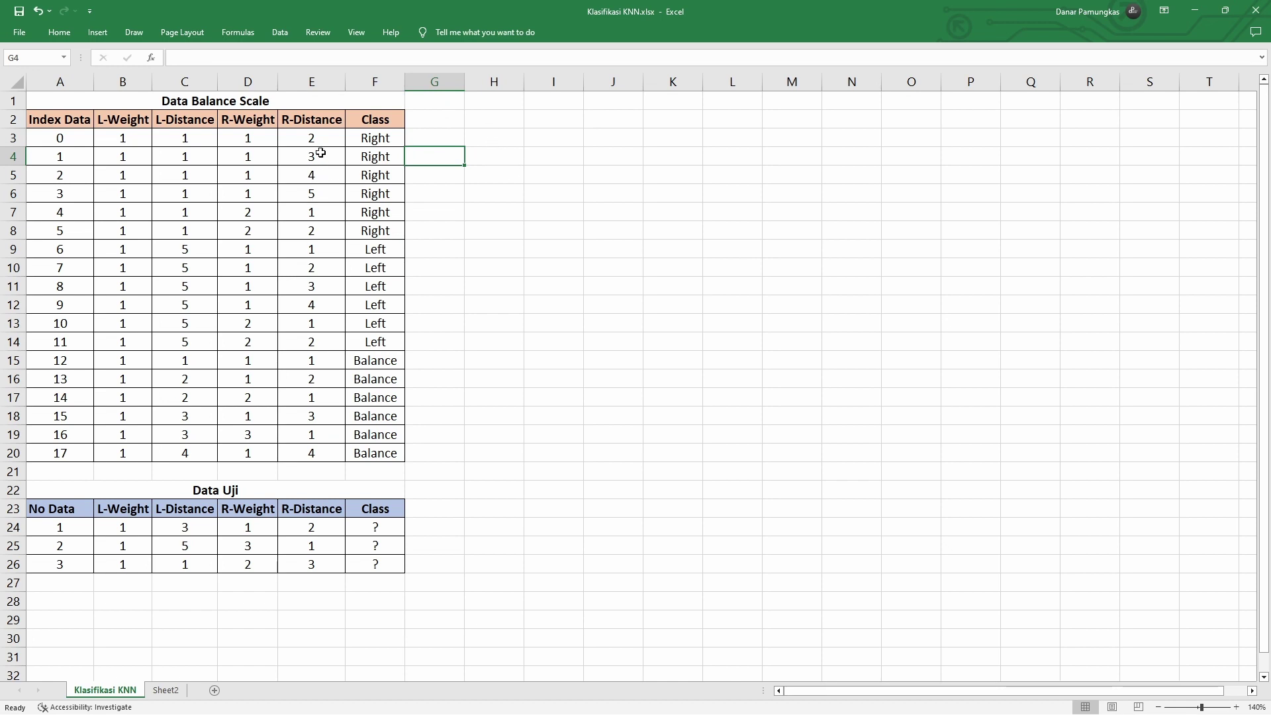
# Step: Enter the bold title "Nilai Jarak (Euclidean Distance)" in cell H1
pyautogui.click(494, 106)
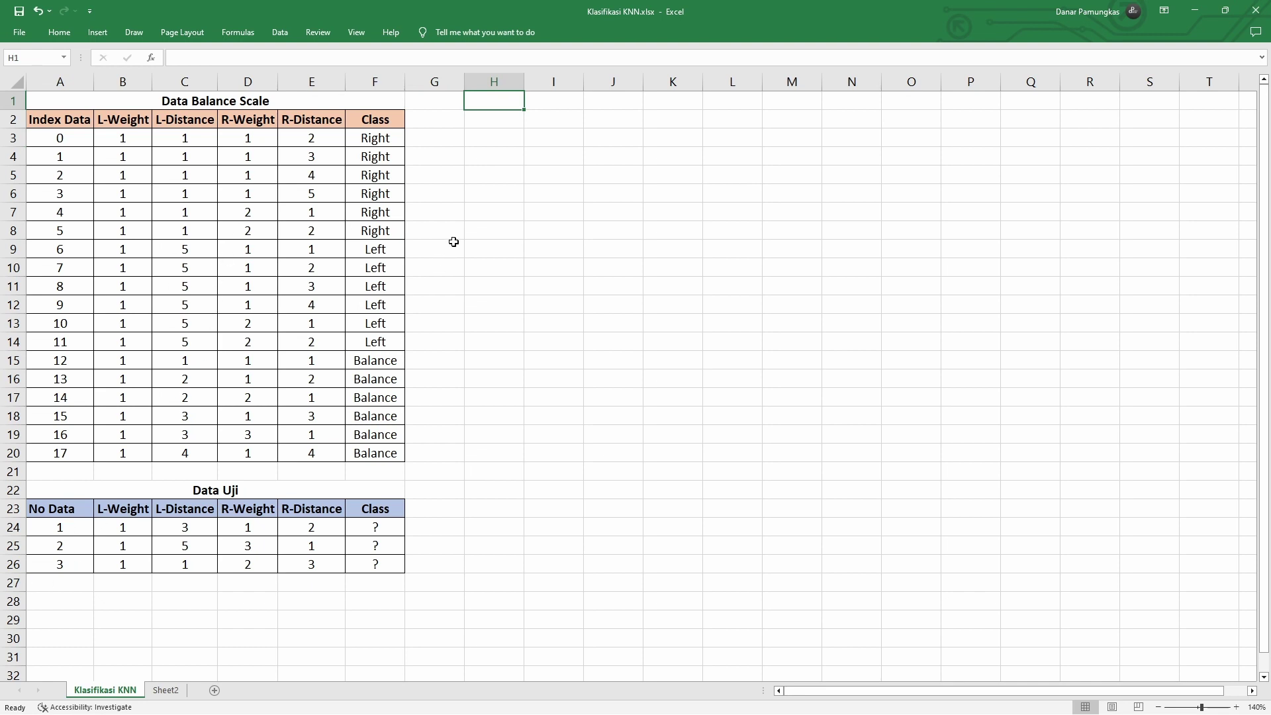
pyautogui.write('Nilai ')
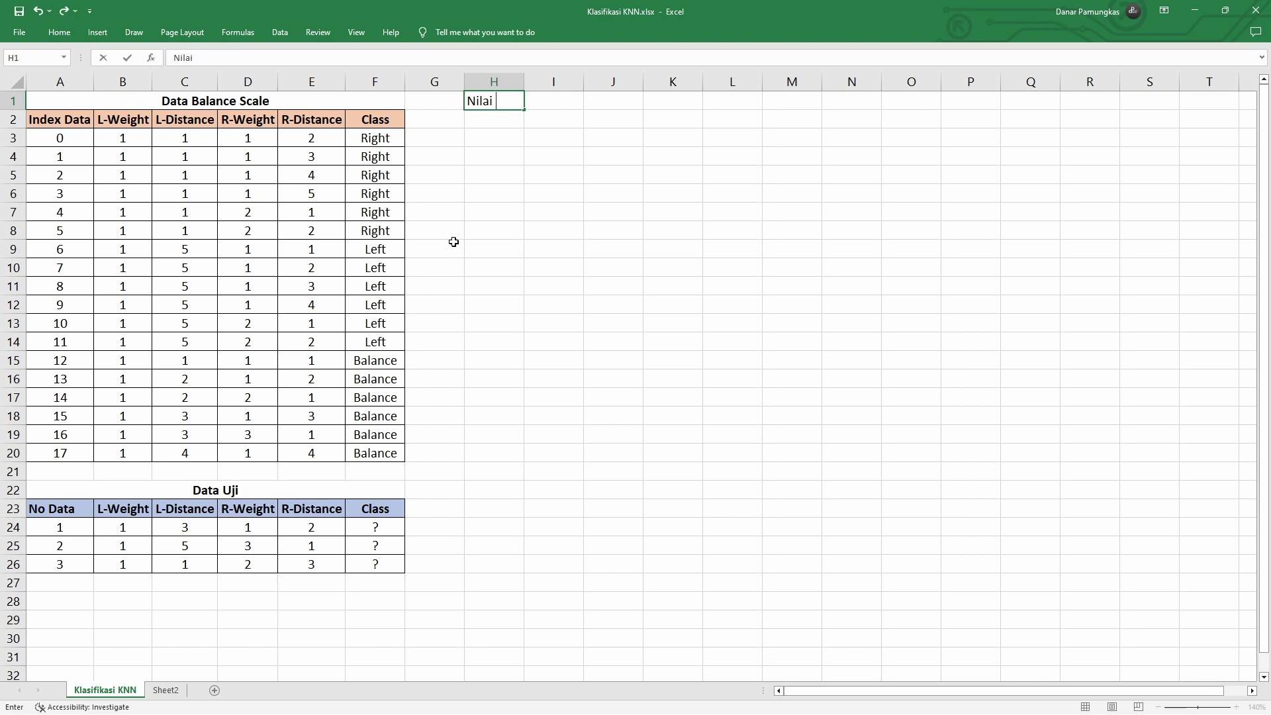
pyautogui.write('Jarak (Euclidea')
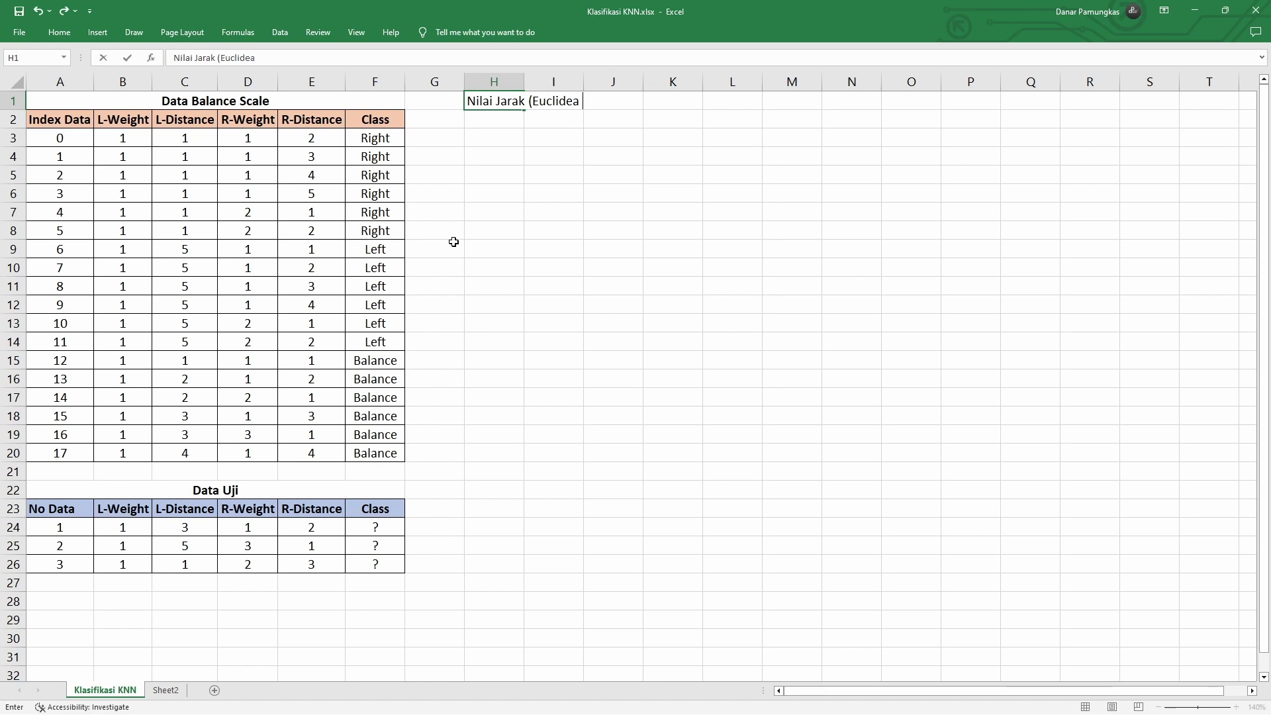
pyautogui.write('n Distance)')
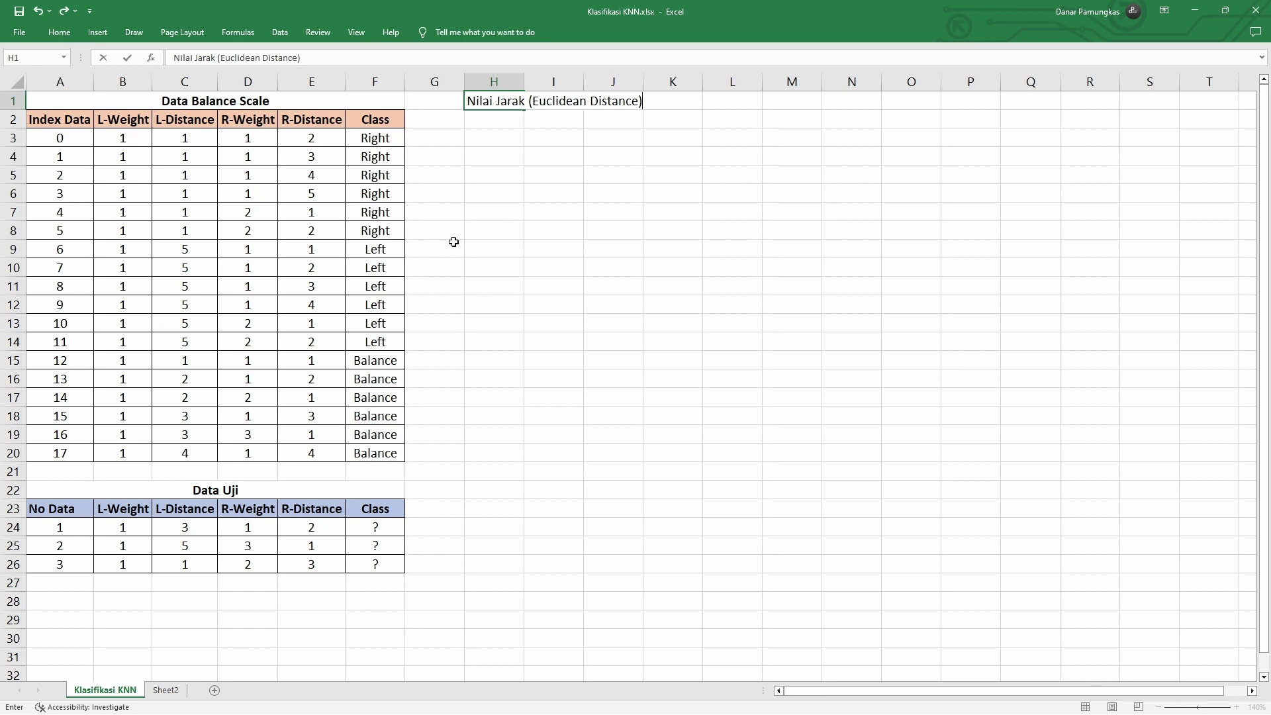
pyautogui.press('Return')
pyautogui.press('Up')
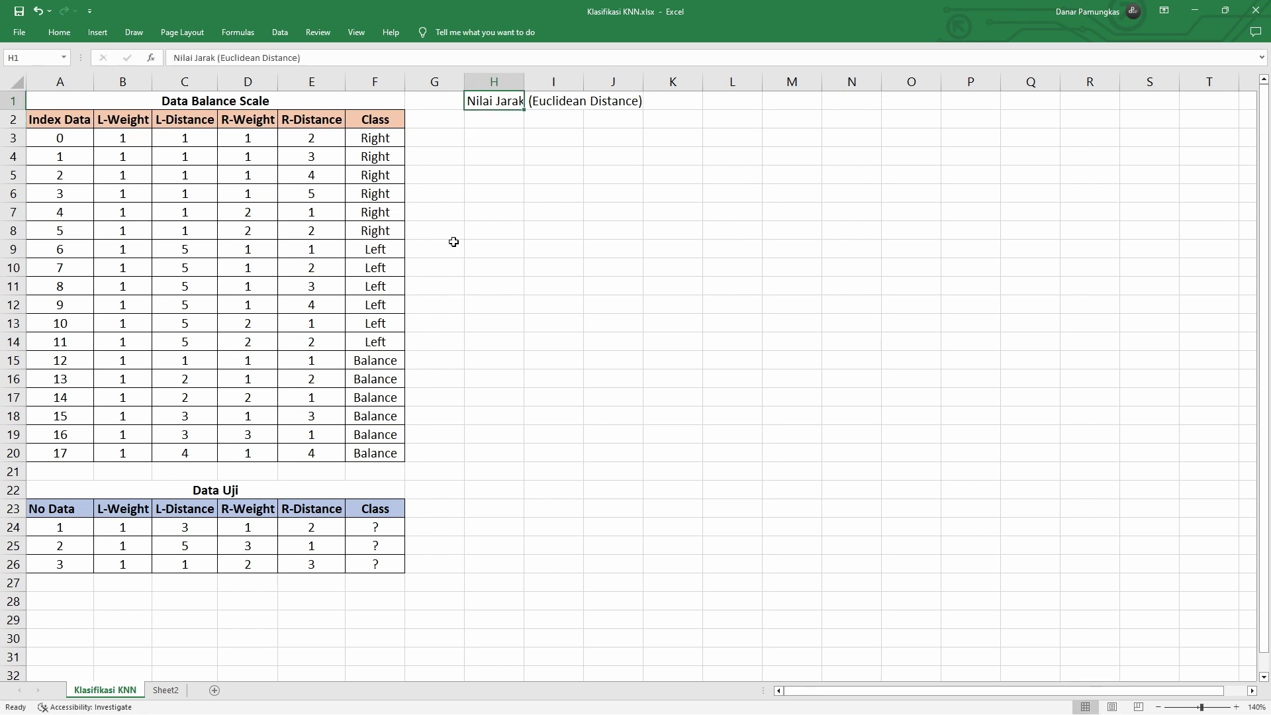
pyautogui.hotkey('ctrl', 'b')
# Step: Enter the column headers Data 1, Data 2 and Data 3 in cells H2 to J2
pyautogui.press('Down')
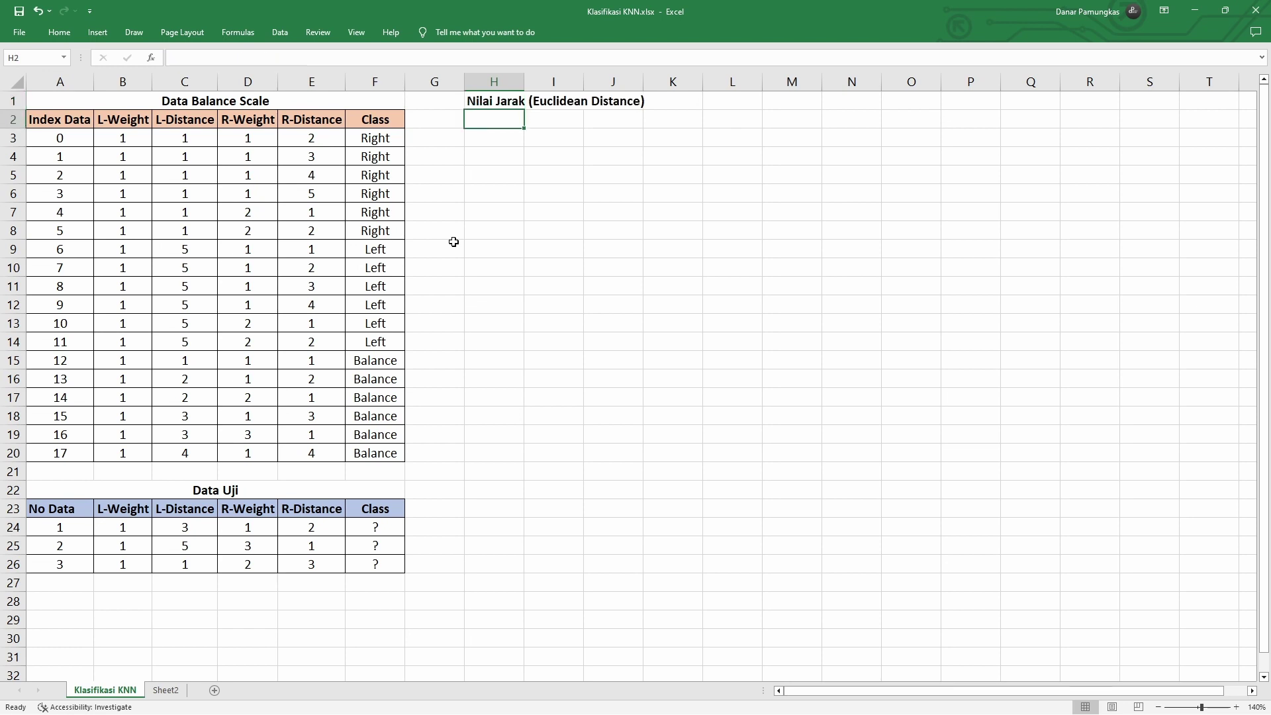
pyautogui.write('Data')
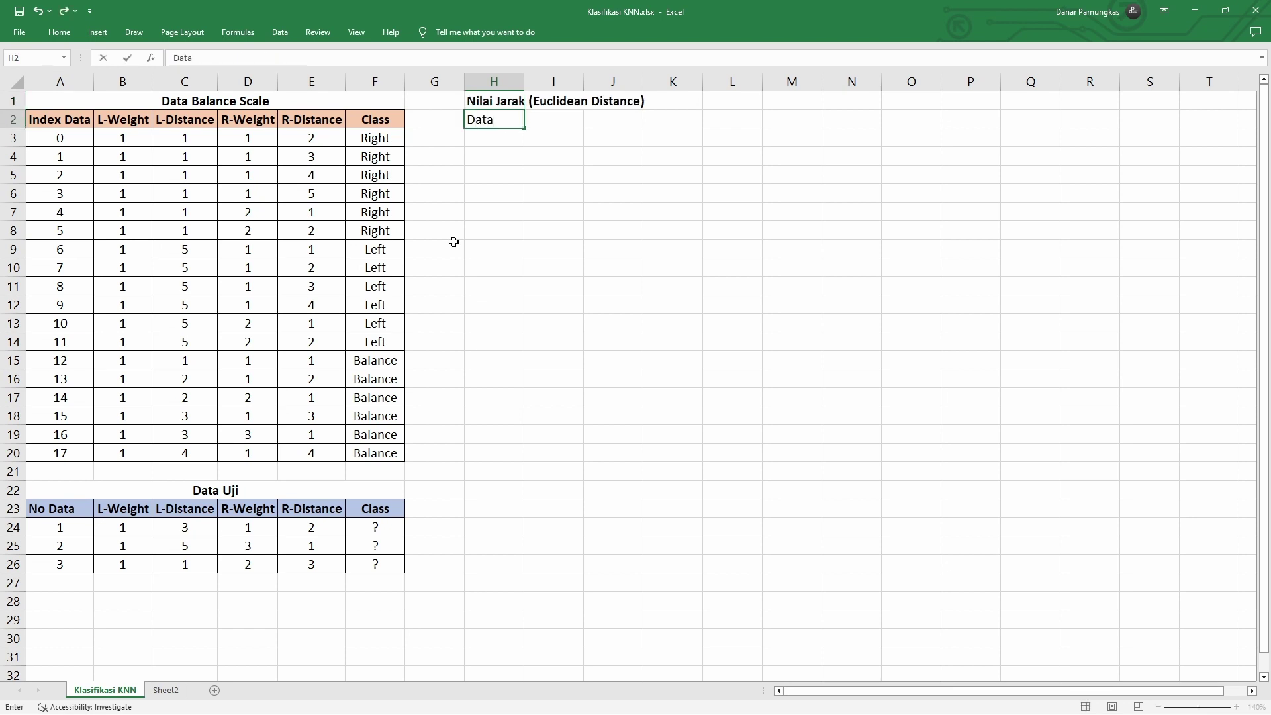
pyautogui.press('Tab')
pyautogui.press('Left')
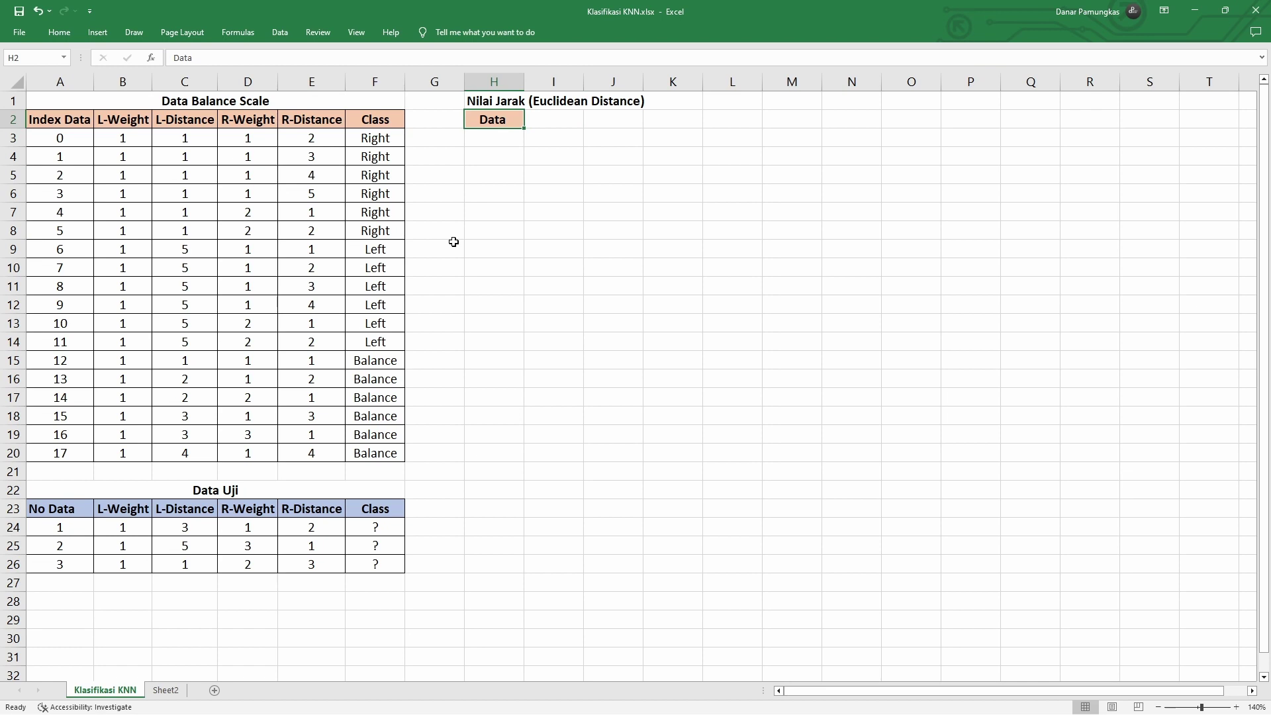
pyautogui.write('Data 1')
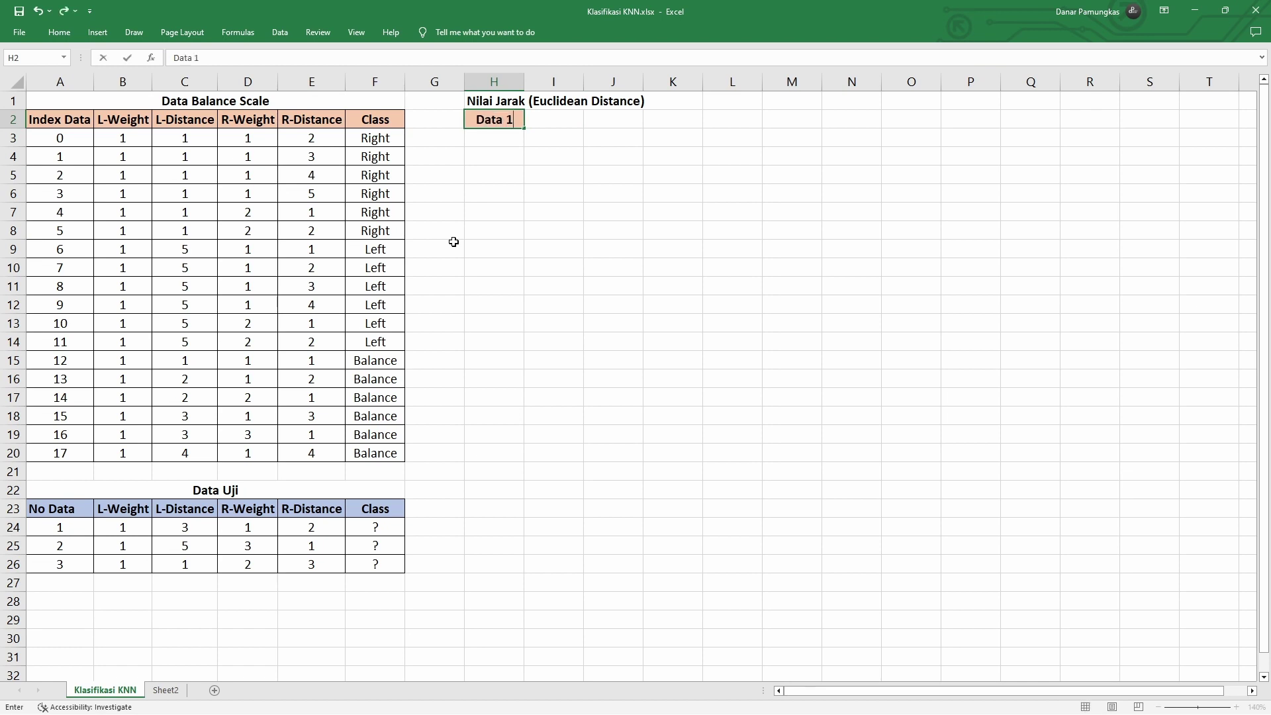
pyautogui.press('Tab')
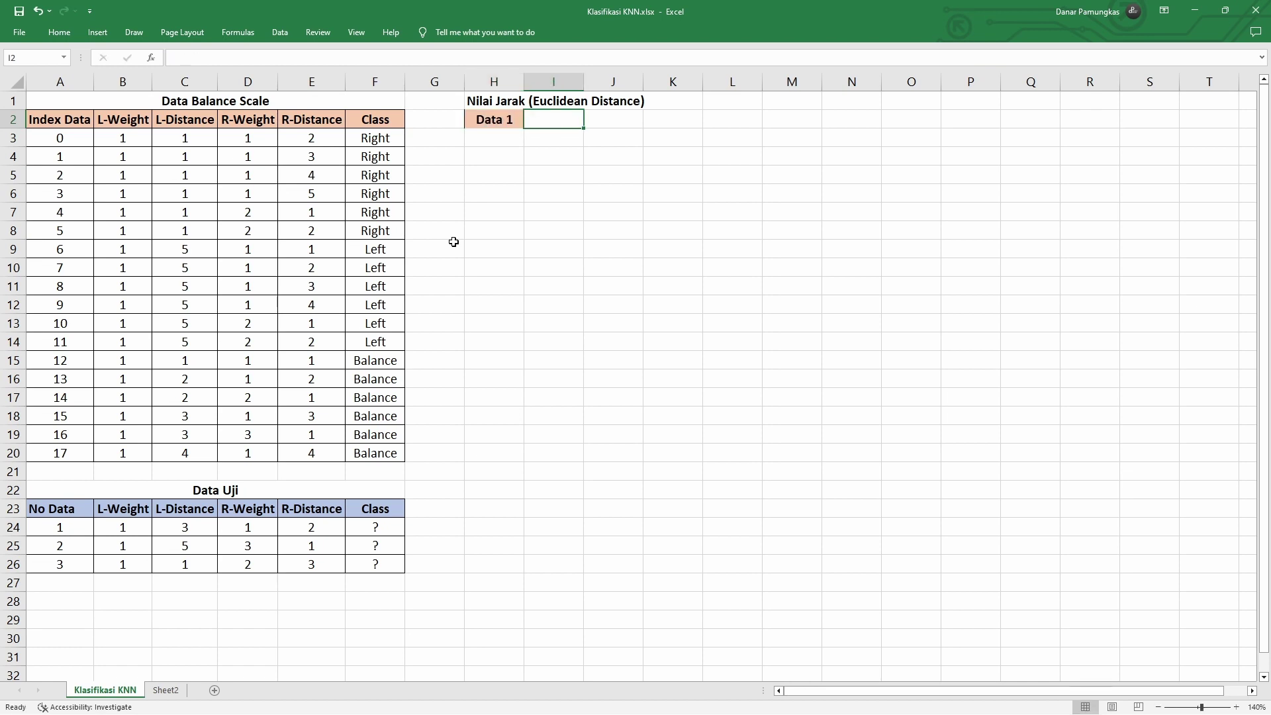
pyautogui.write('Data')
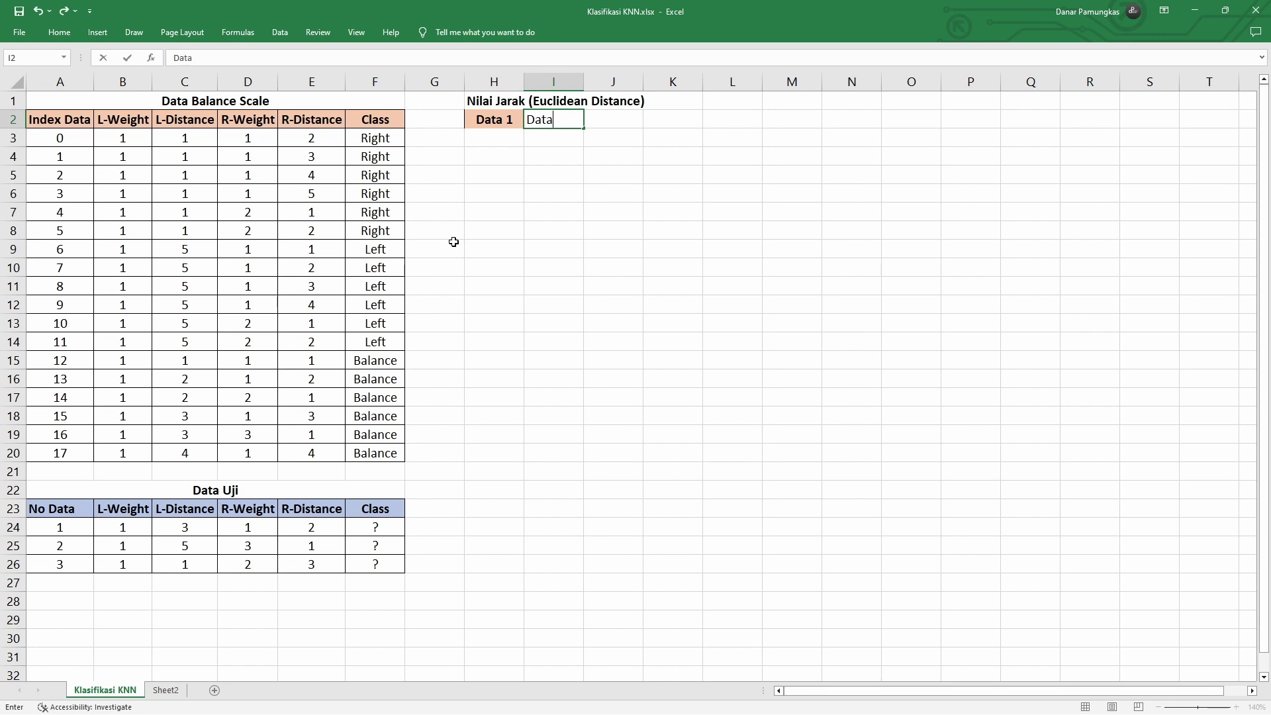
pyautogui.write(' 2')
pyautogui.press('Tab')
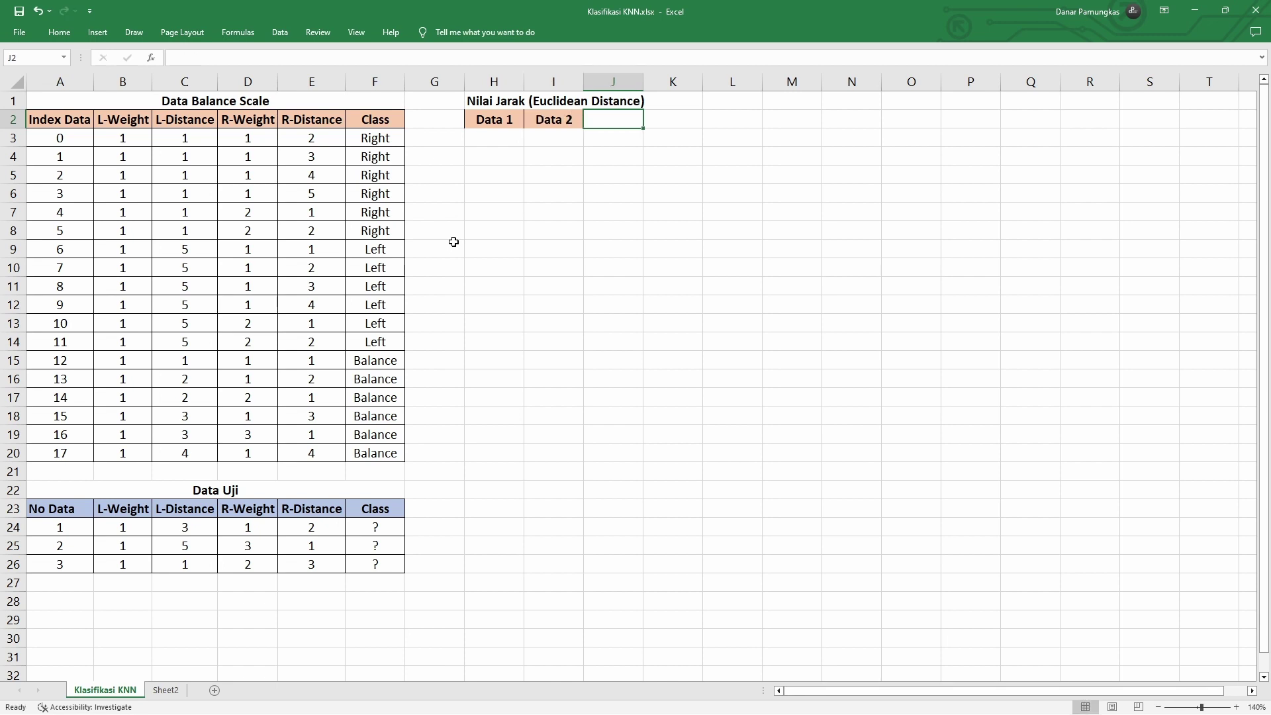
pyautogui.write('Data')
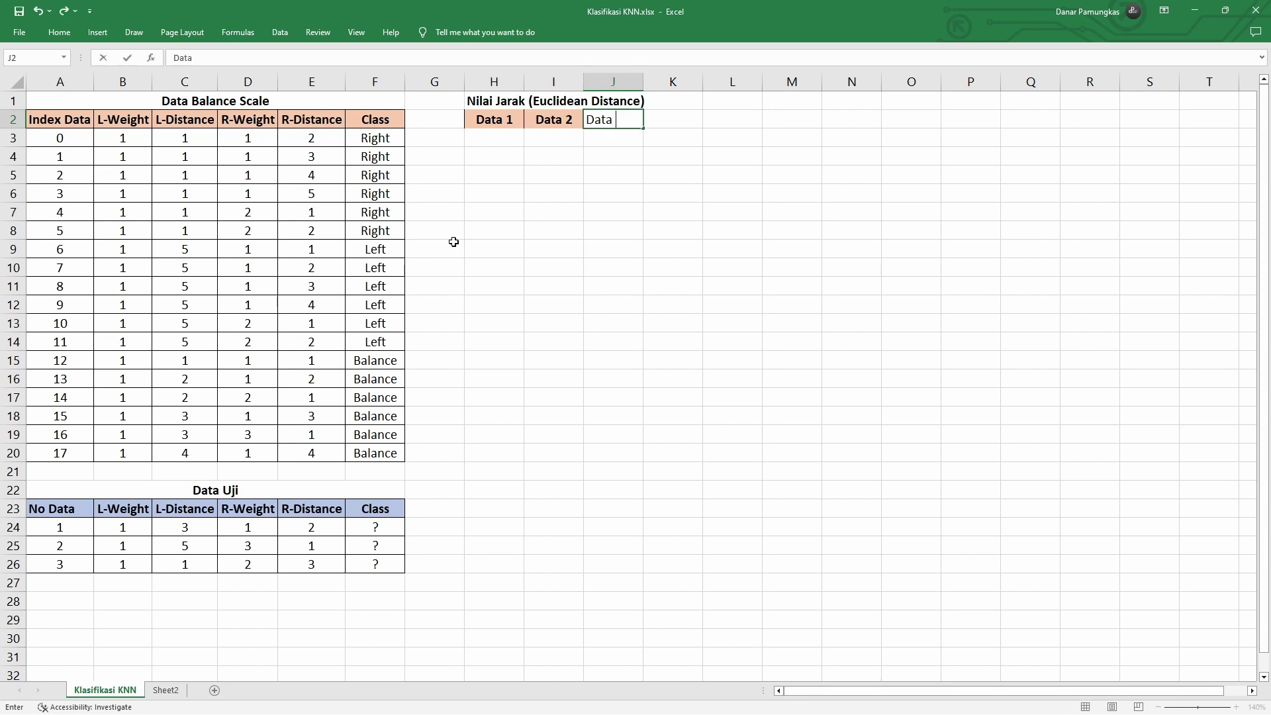
pyautogui.write(' 3')
pyautogui.press('Return')
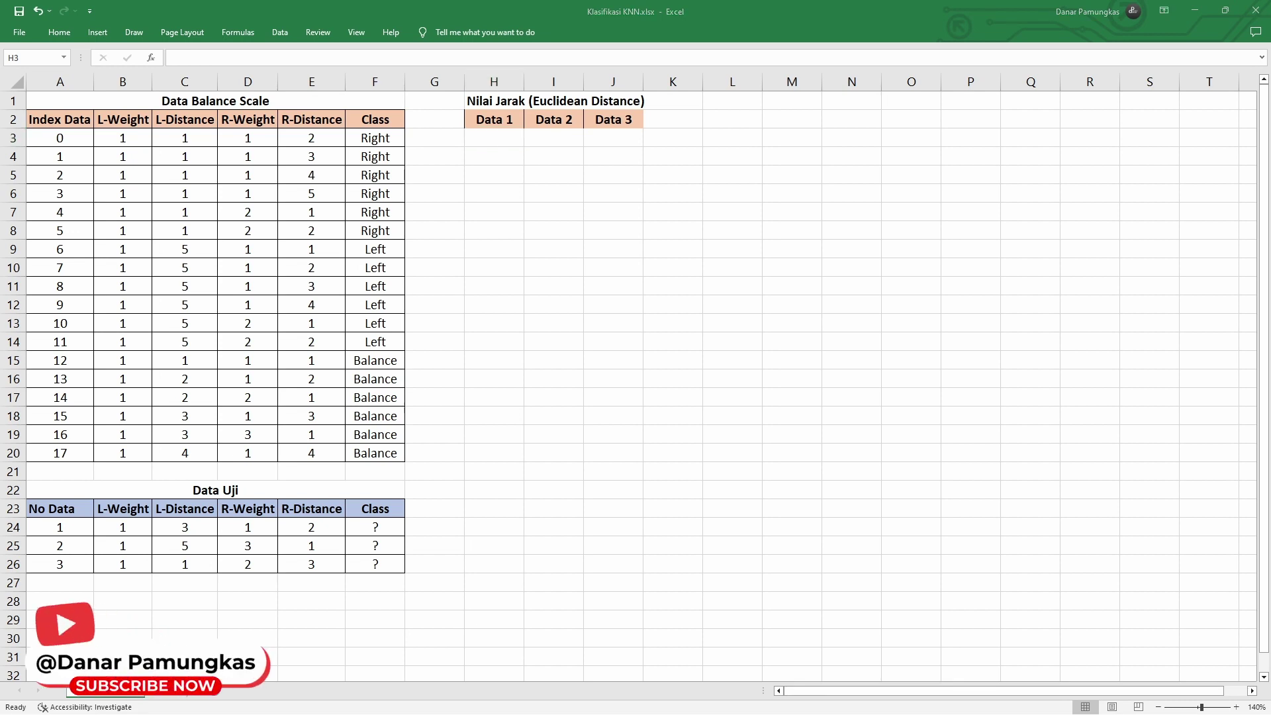
# Step: Start a square-root formula with the SQRT function in cell H3, under Data 1
pyautogui.click(558, 177)
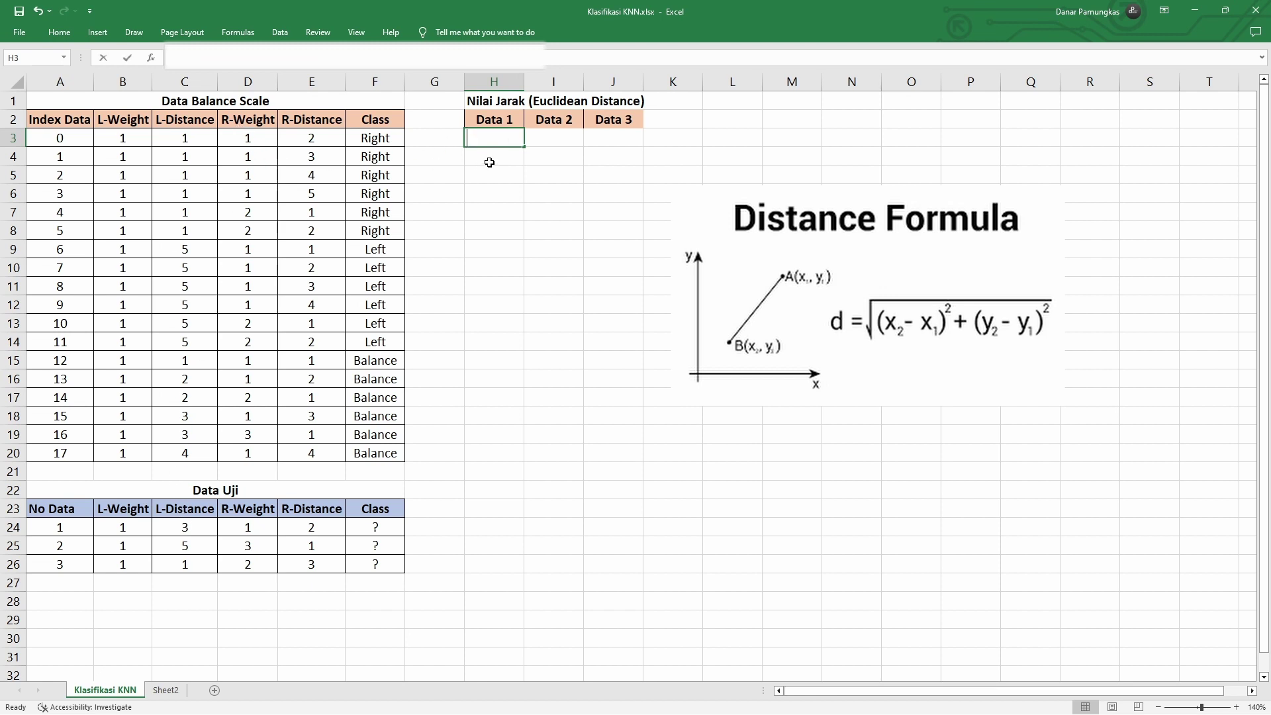
pyautogui.write('=sqrt')
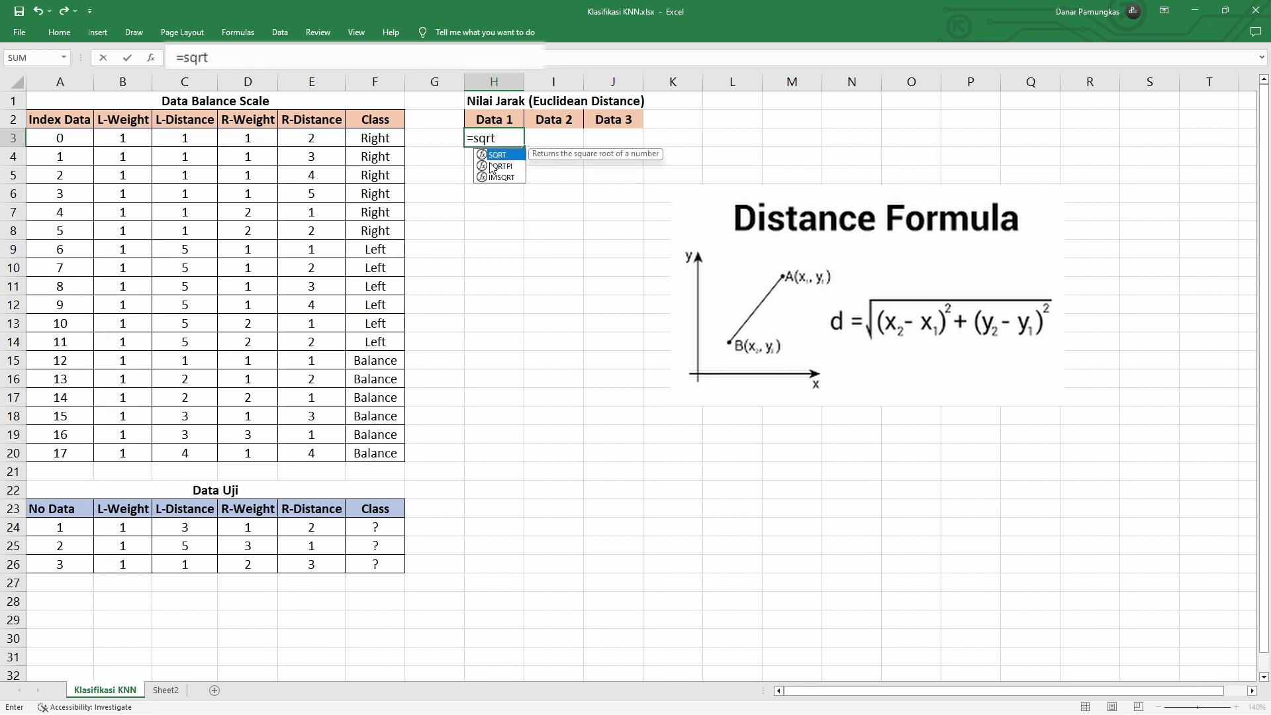
pyautogui.press('Tab')
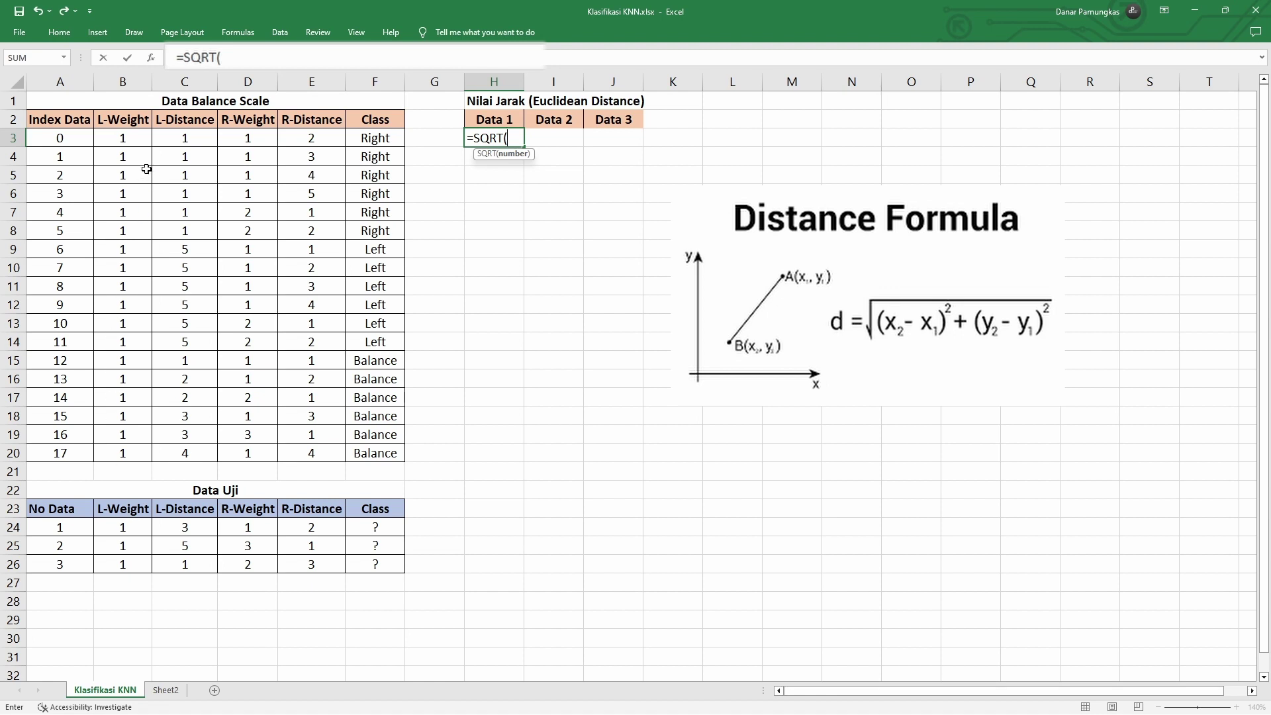
pyautogui.click(128, 137)
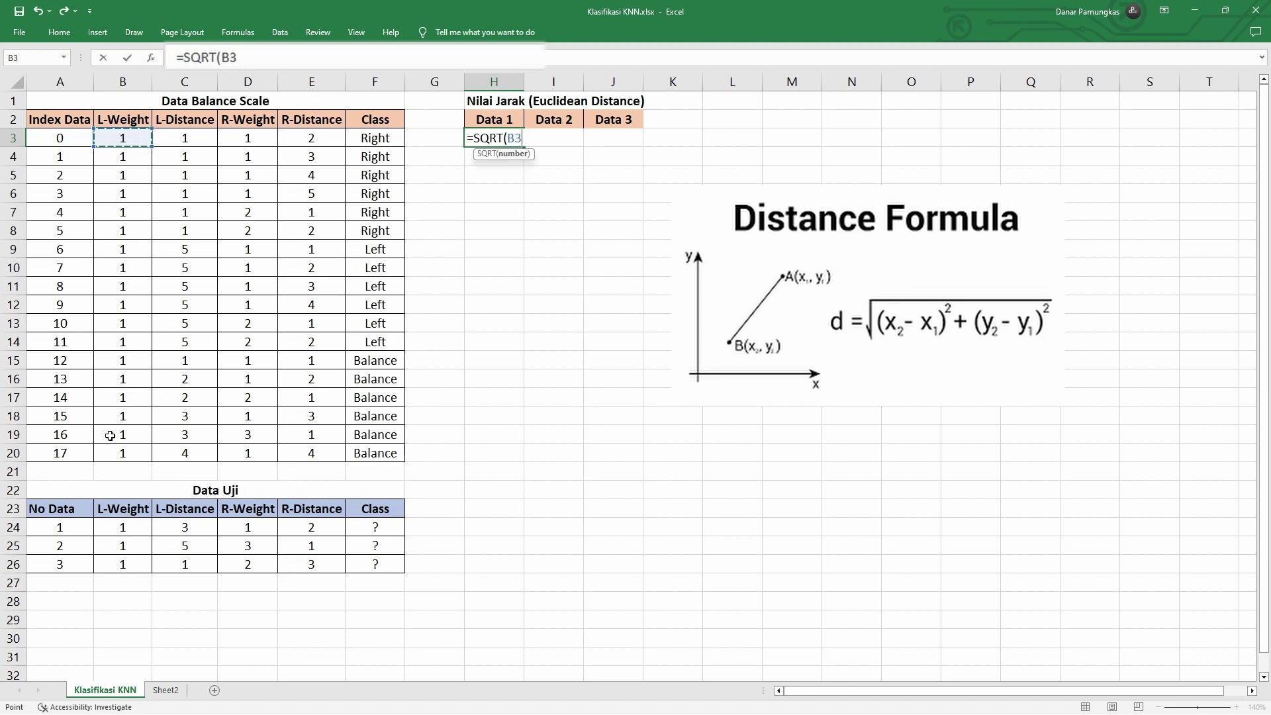
pyautogui.click(117, 525)
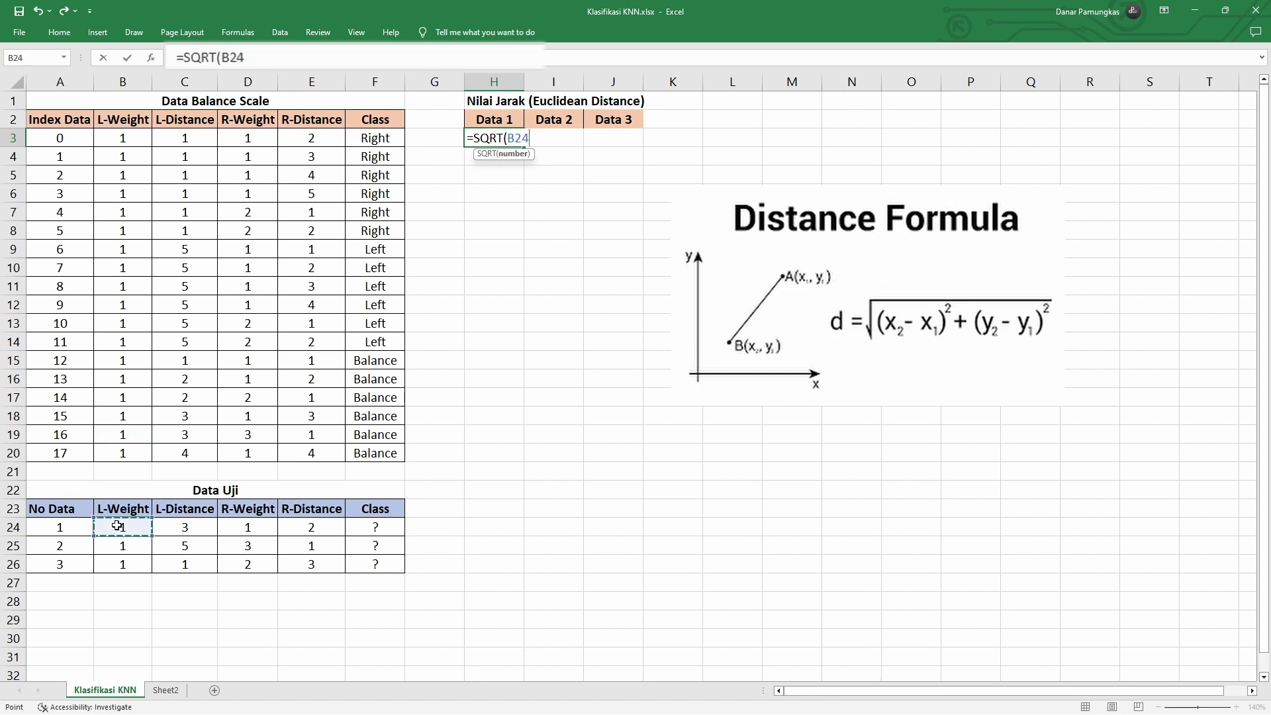
pyautogui.press('BackSpace')
pyautogui.press('BackSpace')
pyautogui.press('BackSpace')
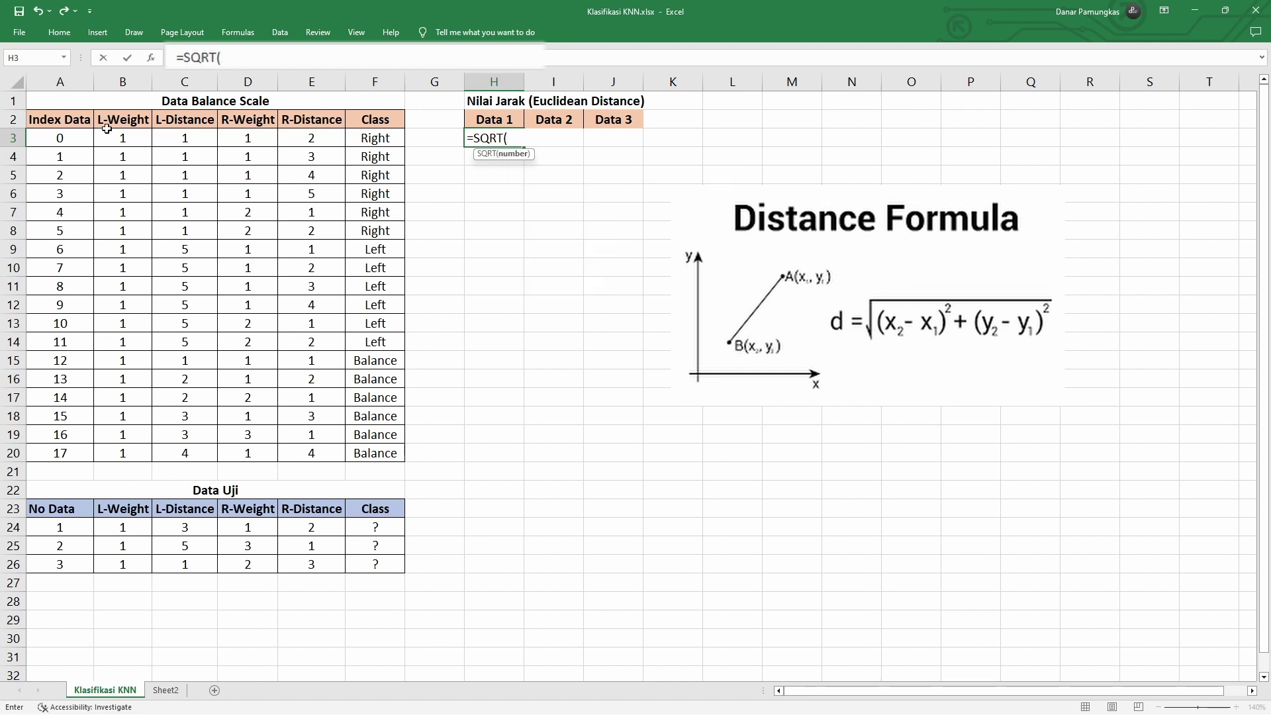
# Step: Continue the H3 formula with the squared L-Weight difference, so that it reads =SQRT(B3-B24)^2
pyautogui.click(117, 137)
pyautogui.write('-')
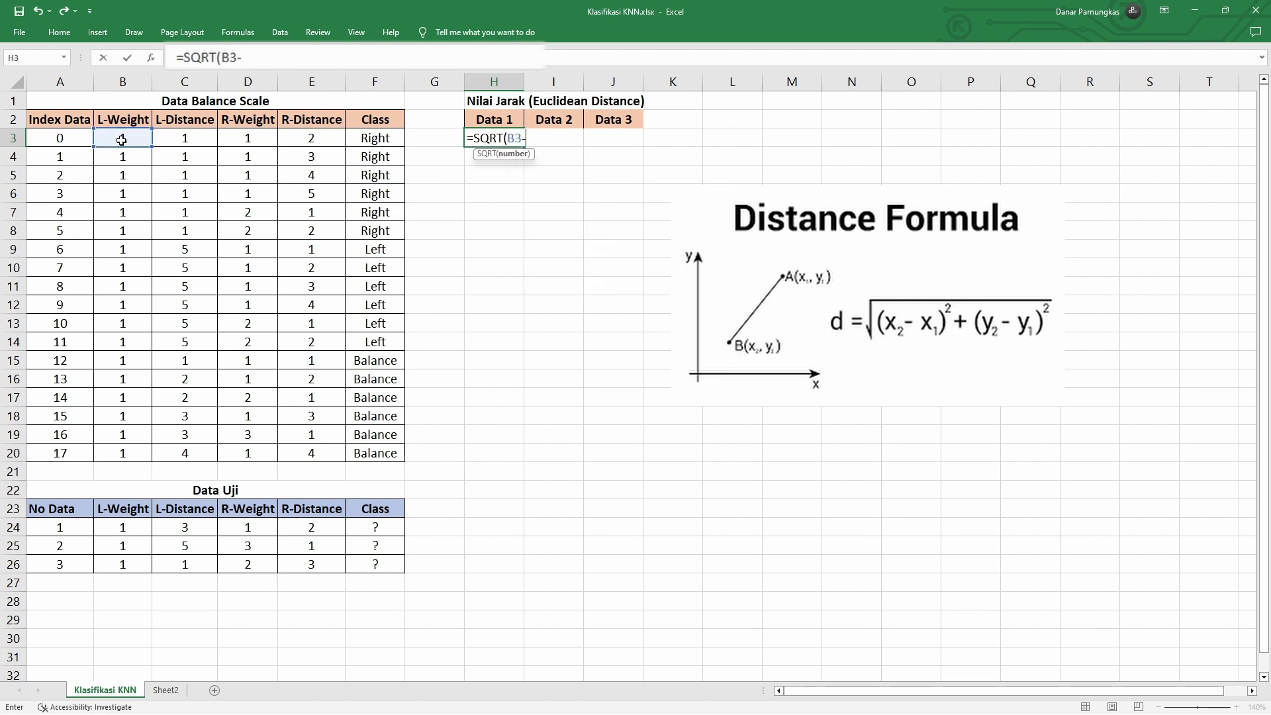
pyautogui.click(117, 525)
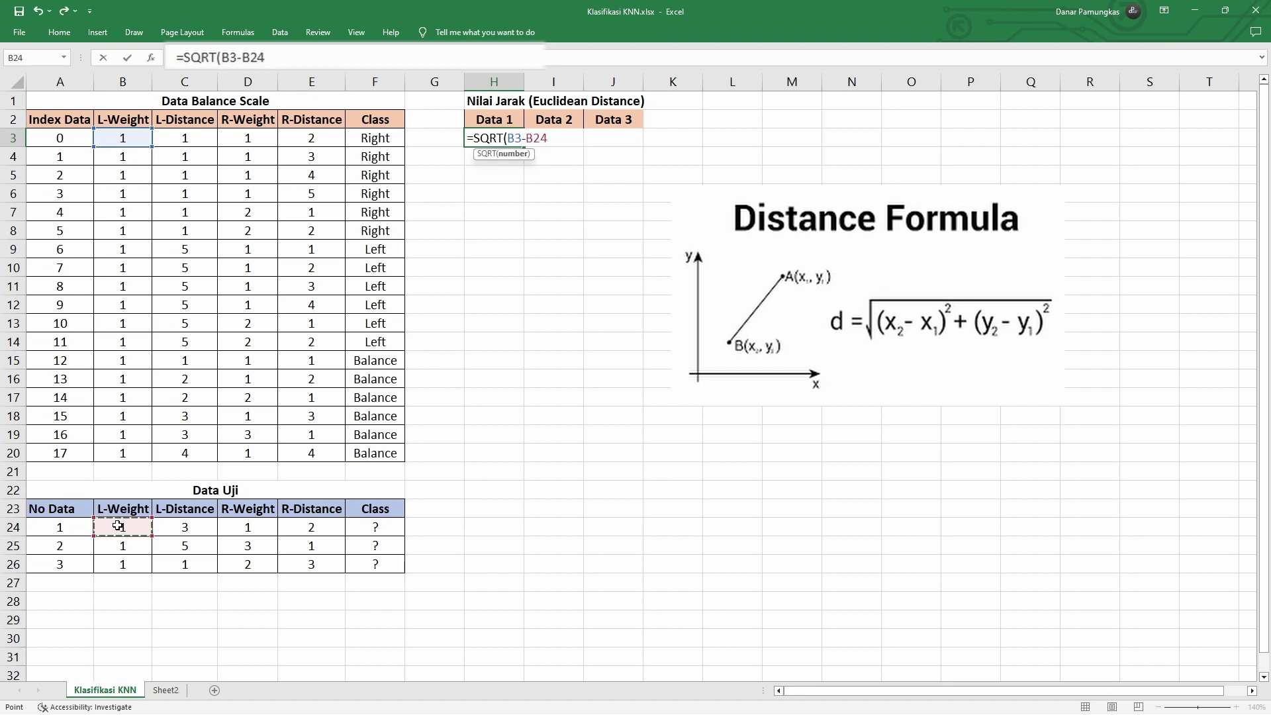
pyautogui.write(')')
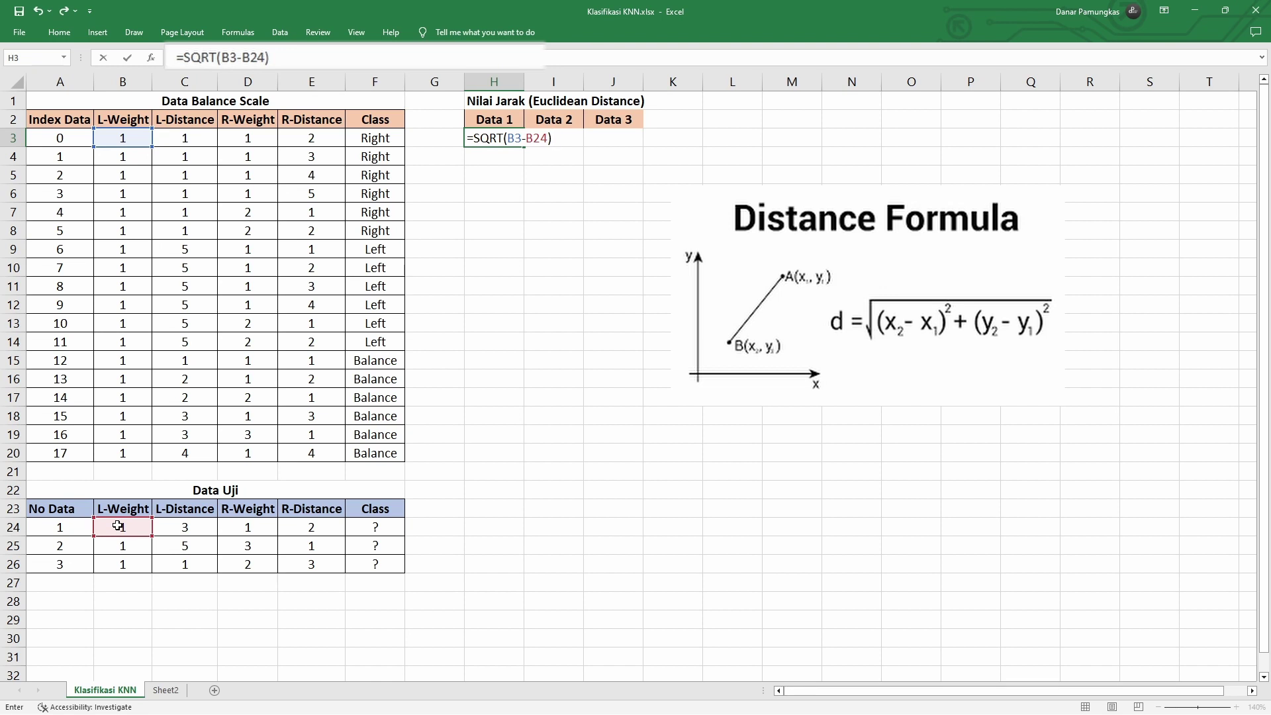
pyautogui.write('^2')
pyautogui.click(219, 58)
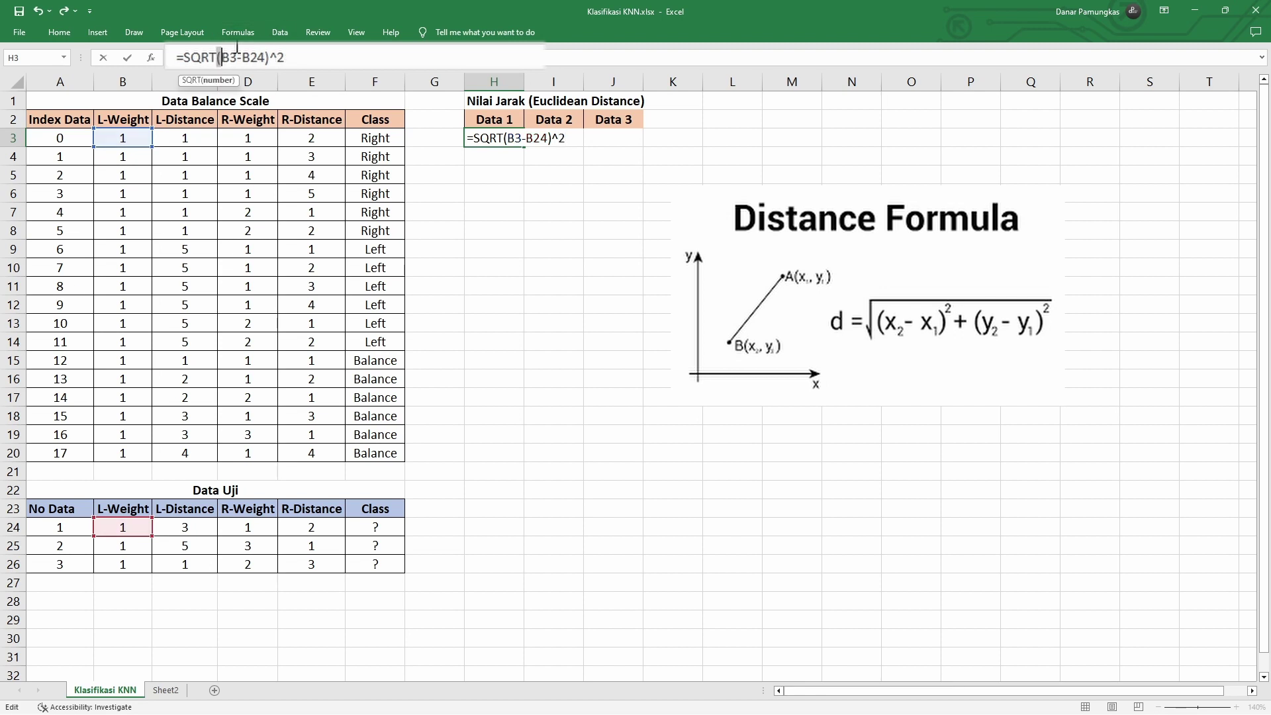
# Step: Extend the H3 formula with the squared L-Distance difference, adding +(C3-C24)^2
pyautogui.click(302, 55)
pyautogui.write('+(')
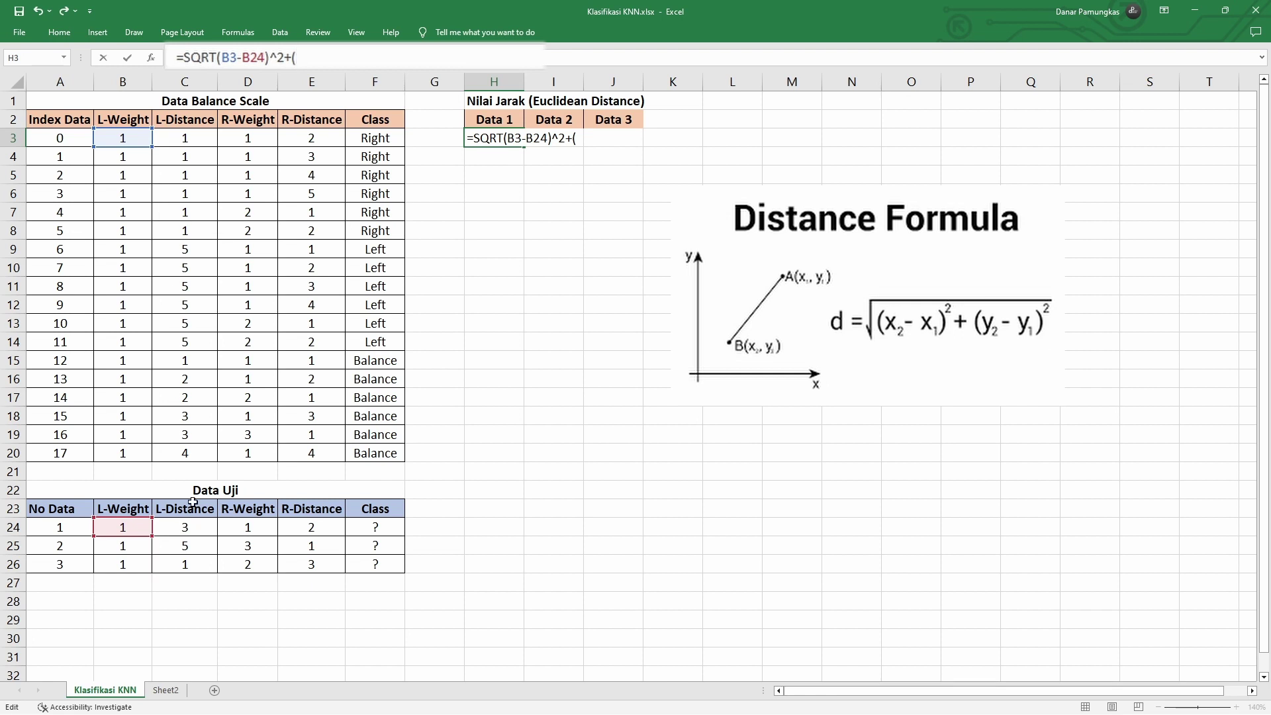
pyautogui.click(194, 138)
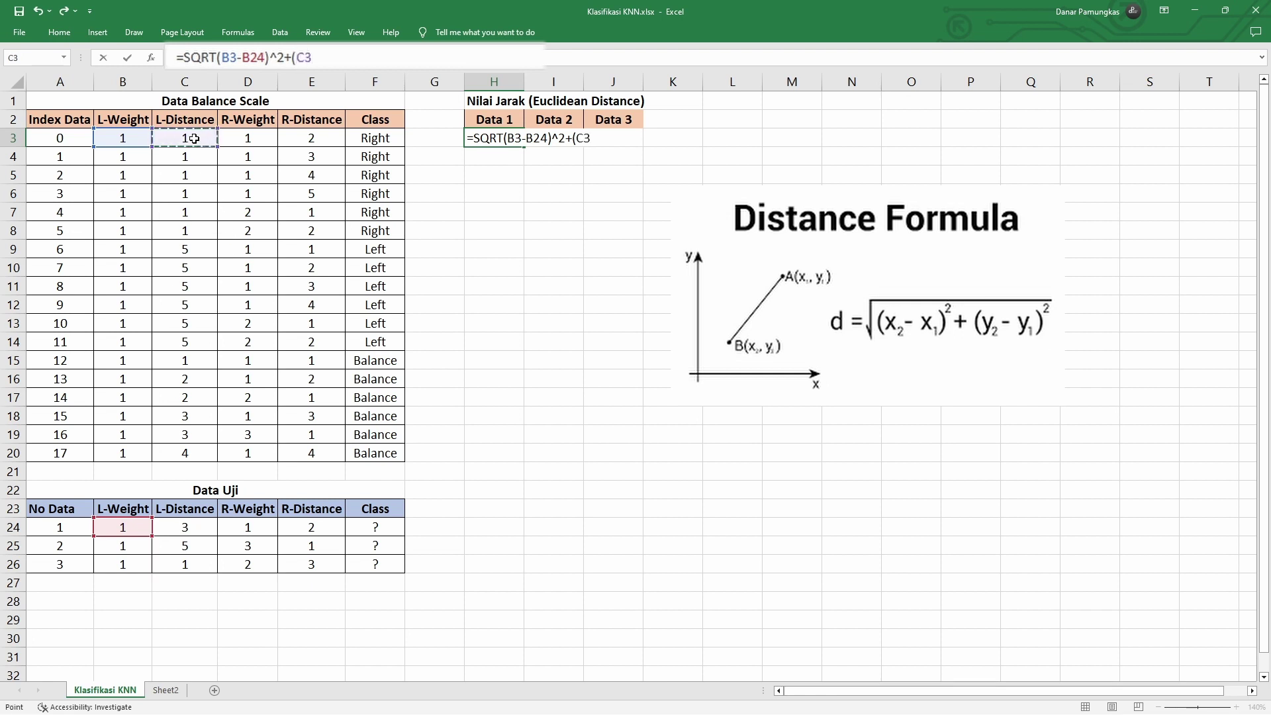
pyautogui.write('-')
pyautogui.click(189, 527)
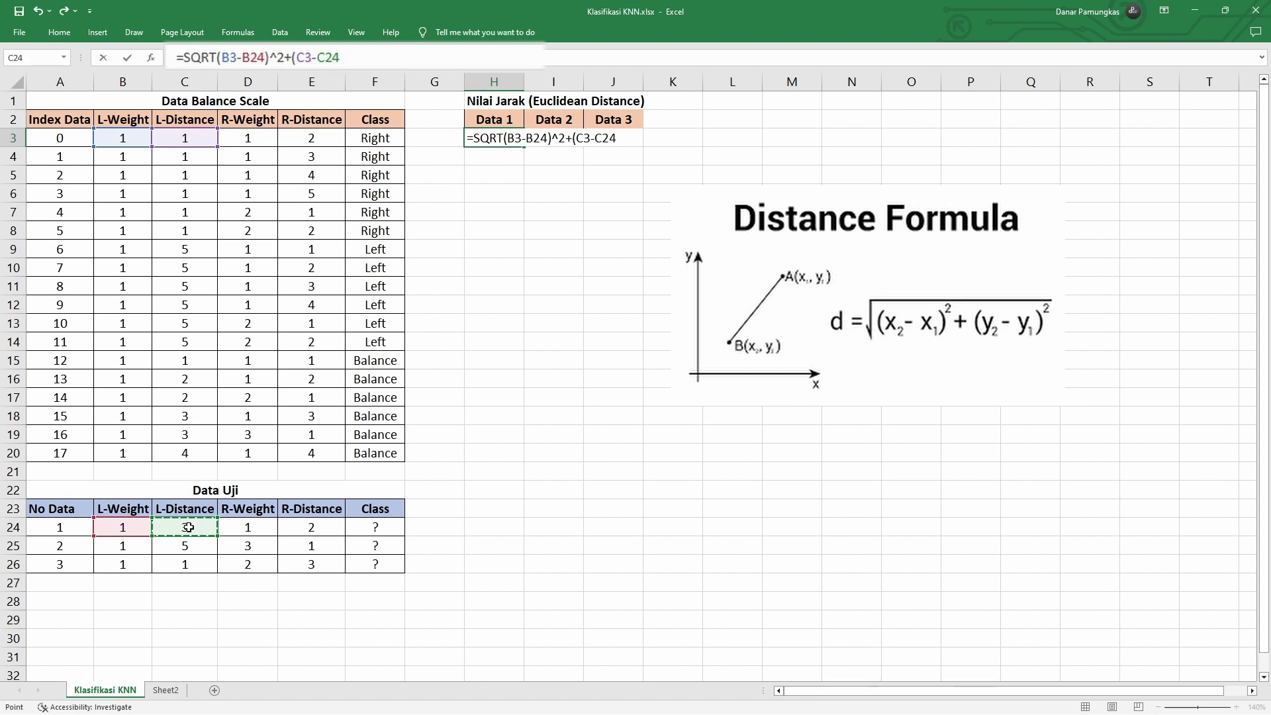
pyautogui.write(')^2+')
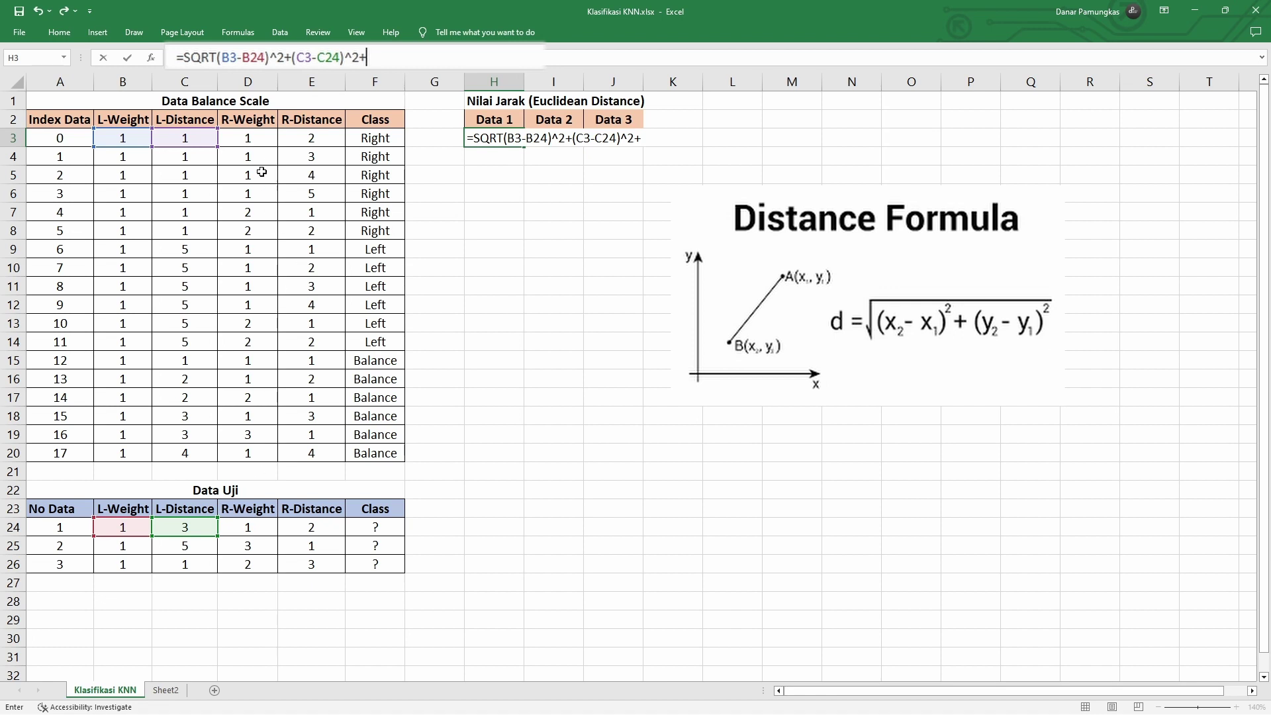
# Step: Extend the H3 formula with the squared R-Weight difference, adding (D3-D24)^2
pyautogui.click(252, 142)
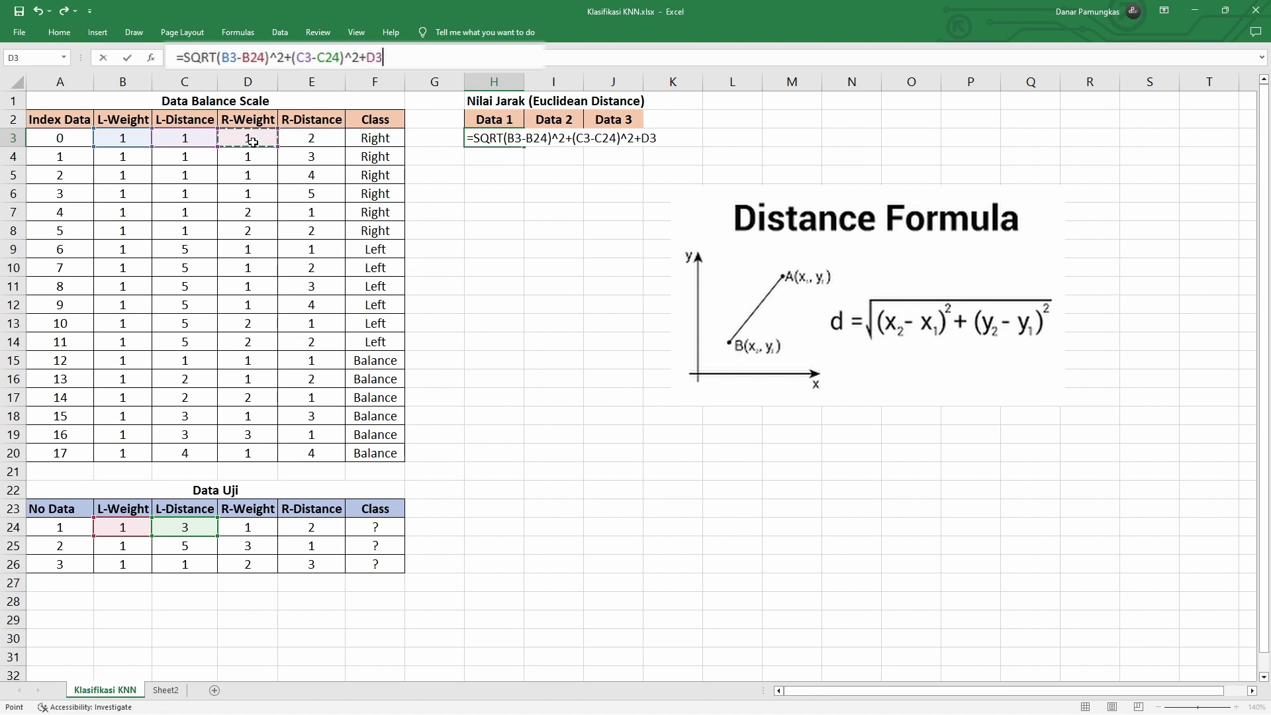
pyautogui.press('BackSpace')
pyautogui.write('(')
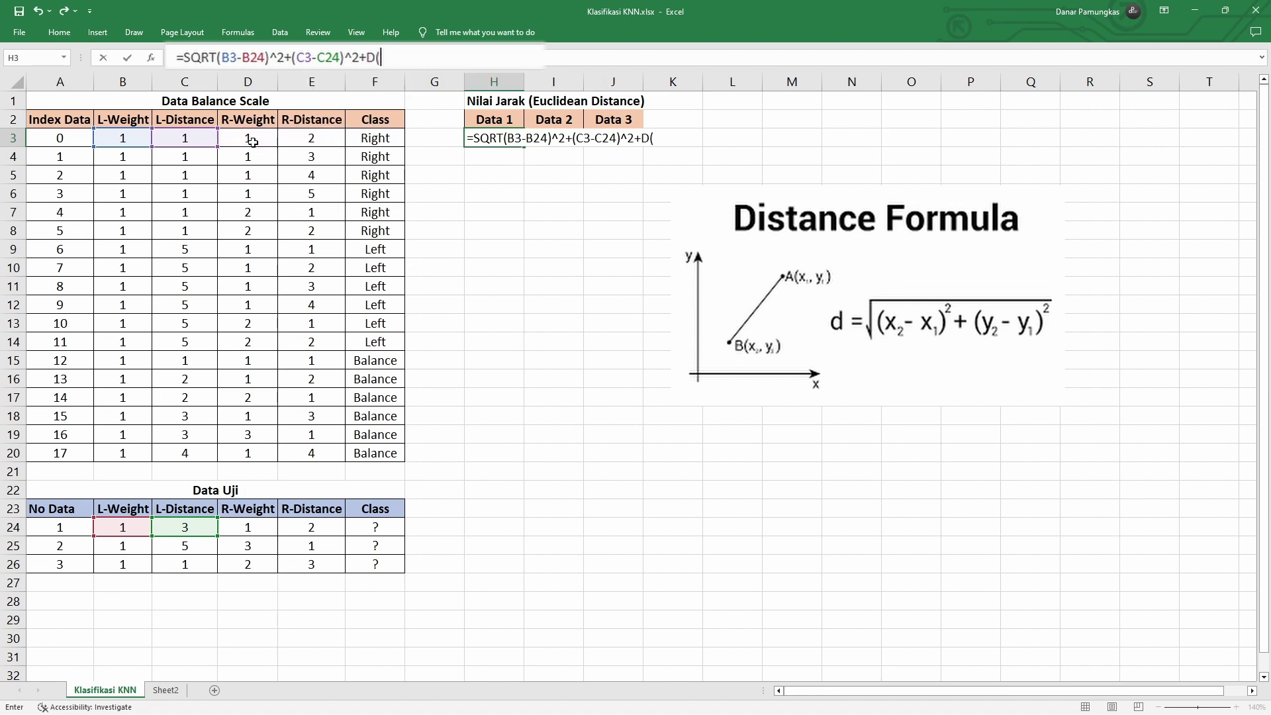
pyautogui.press('BackSpace')
pyautogui.press('BackSpace')
pyautogui.write('(')
pyautogui.click(253, 142)
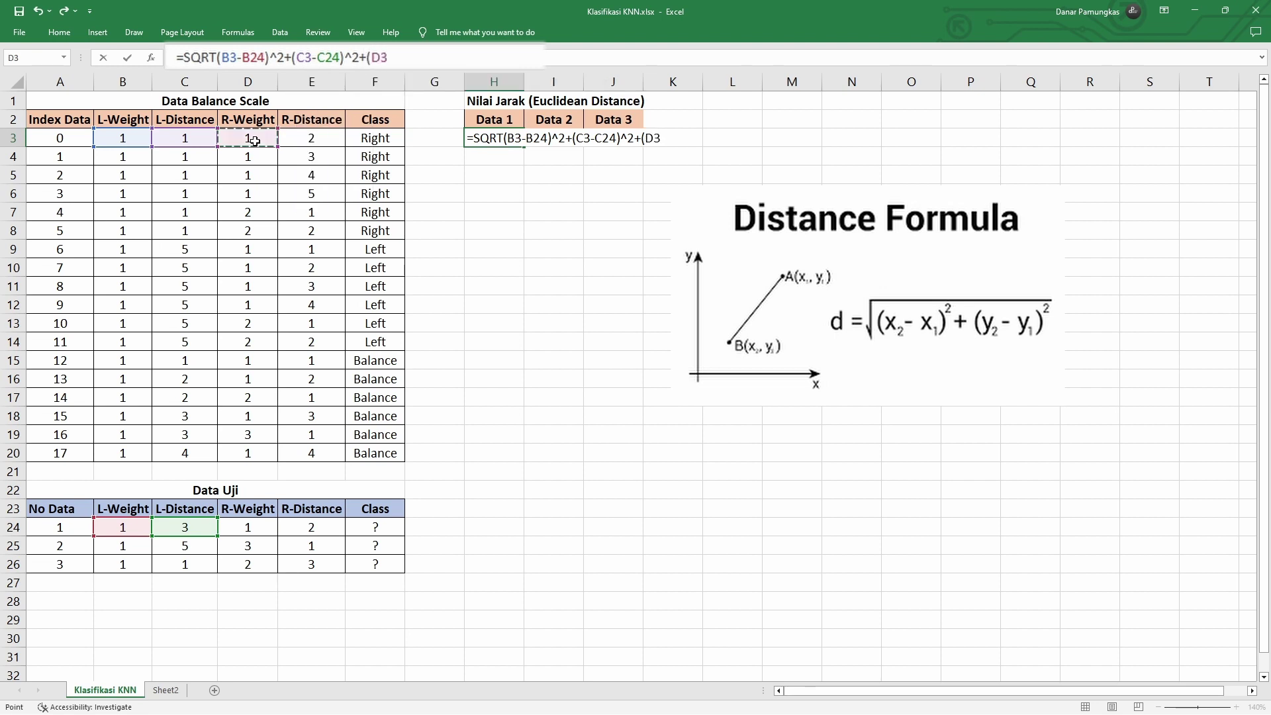
pyautogui.write('-')
pyautogui.click(250, 529)
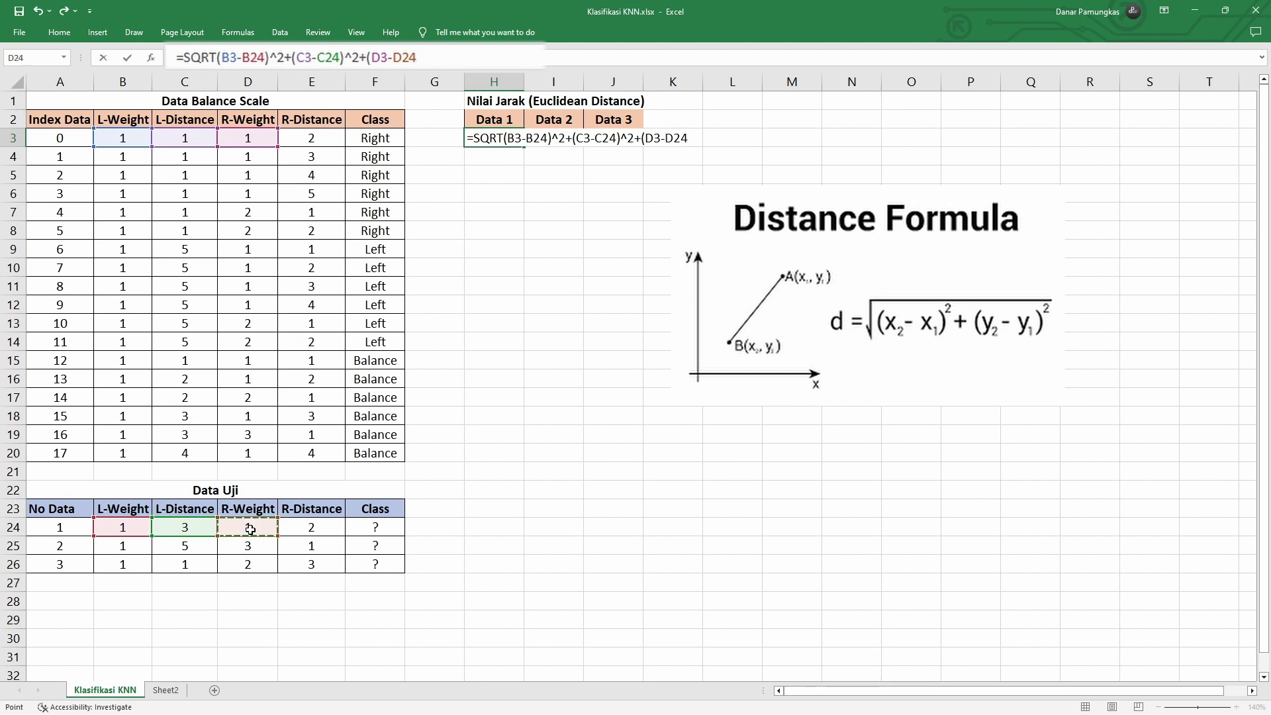
pyautogui.write(')^2+(')
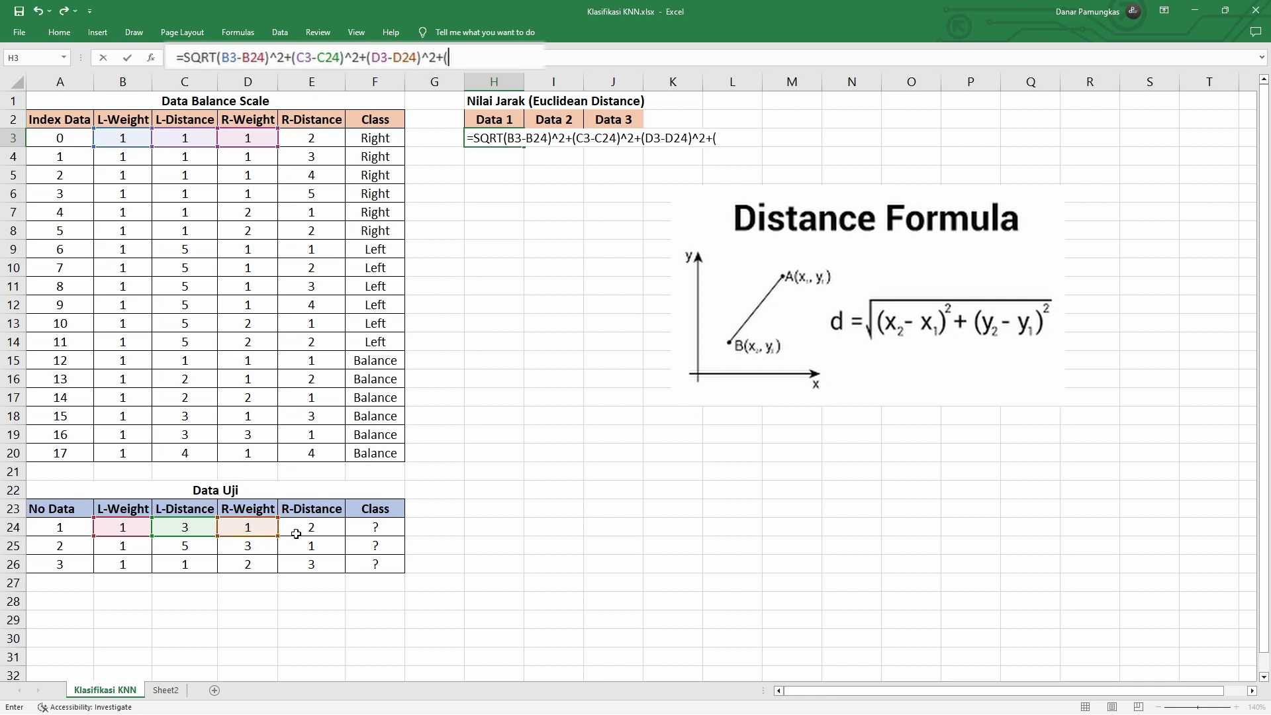
# Step: Complete the H3 formula with the squared R-Distance difference (E3-E24)^2 and enter it, accepting the proposed correction
pyautogui.click(312, 137)
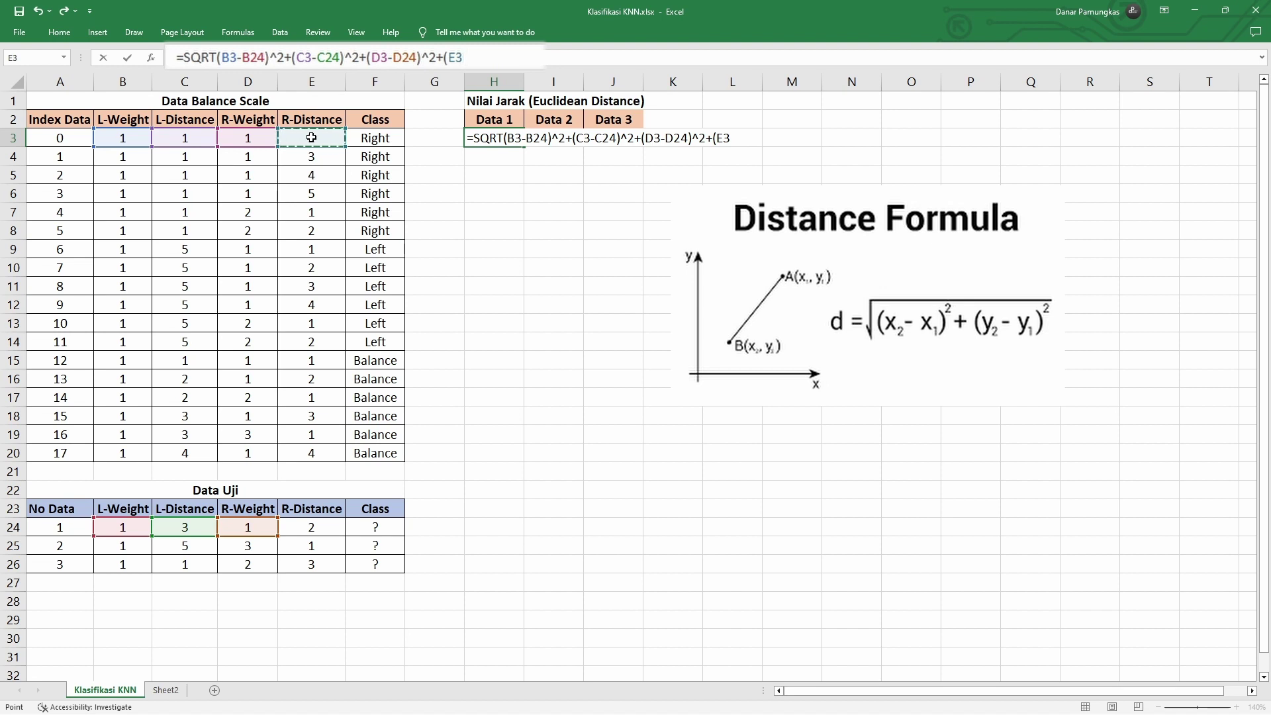
pyautogui.write('-')
pyautogui.click(325, 526)
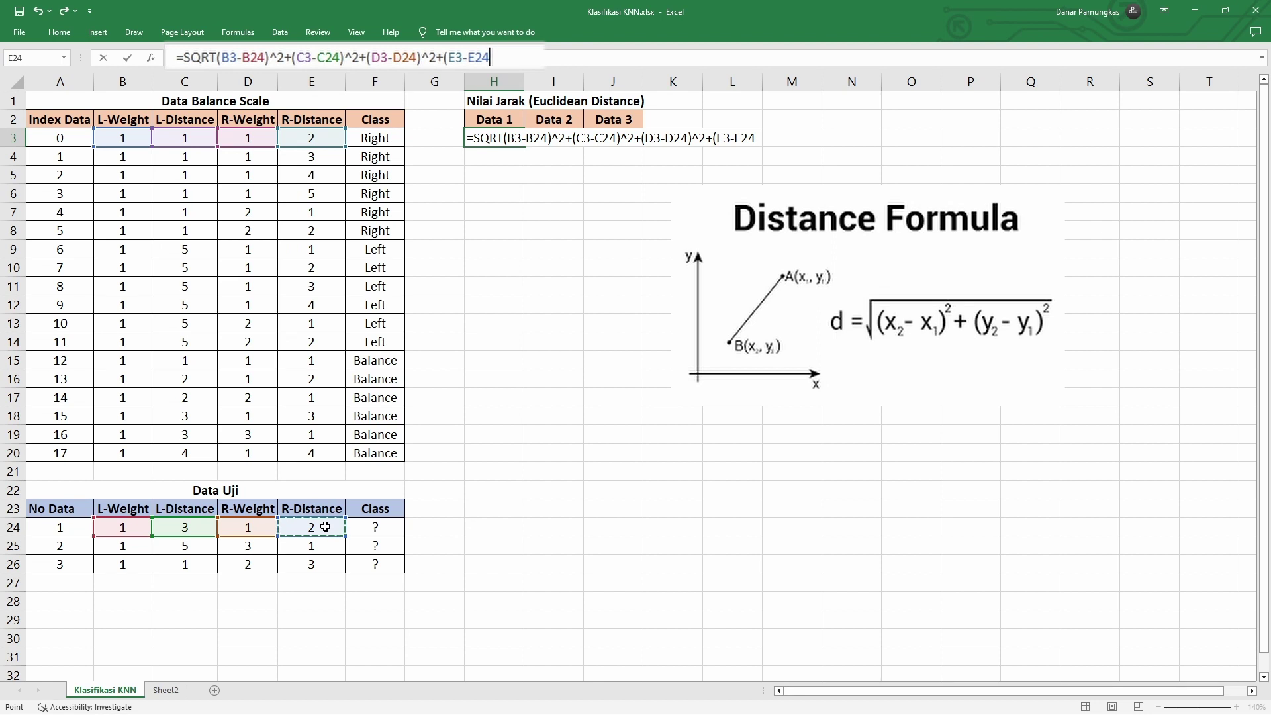
pyautogui.write(')^2)')
pyautogui.press('Return')
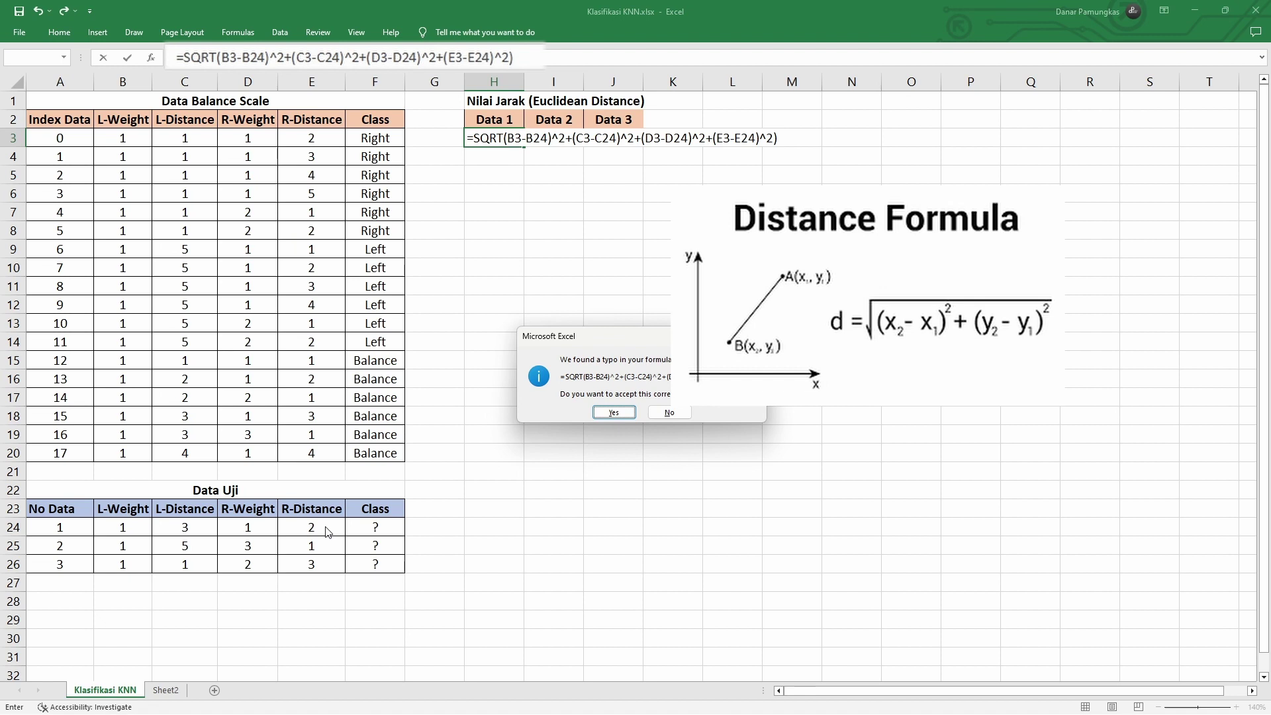
pyautogui.press('Return')
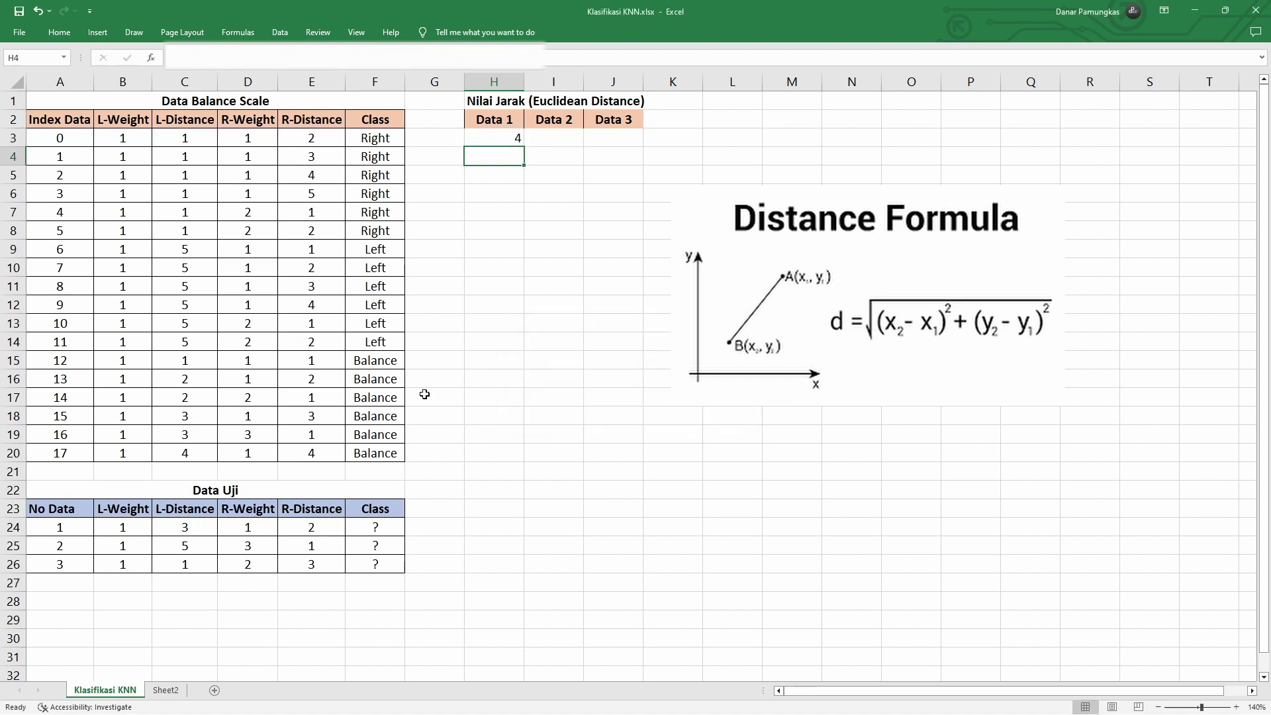
# Step: Enclose the whole sum in H3 within the square root, giving =SQRT((B3-B24)^2+(C3-C24)^2+(D3-D24)^2+(E3-E24)^2)
pyautogui.click(493, 138)
pyautogui.press('F2')
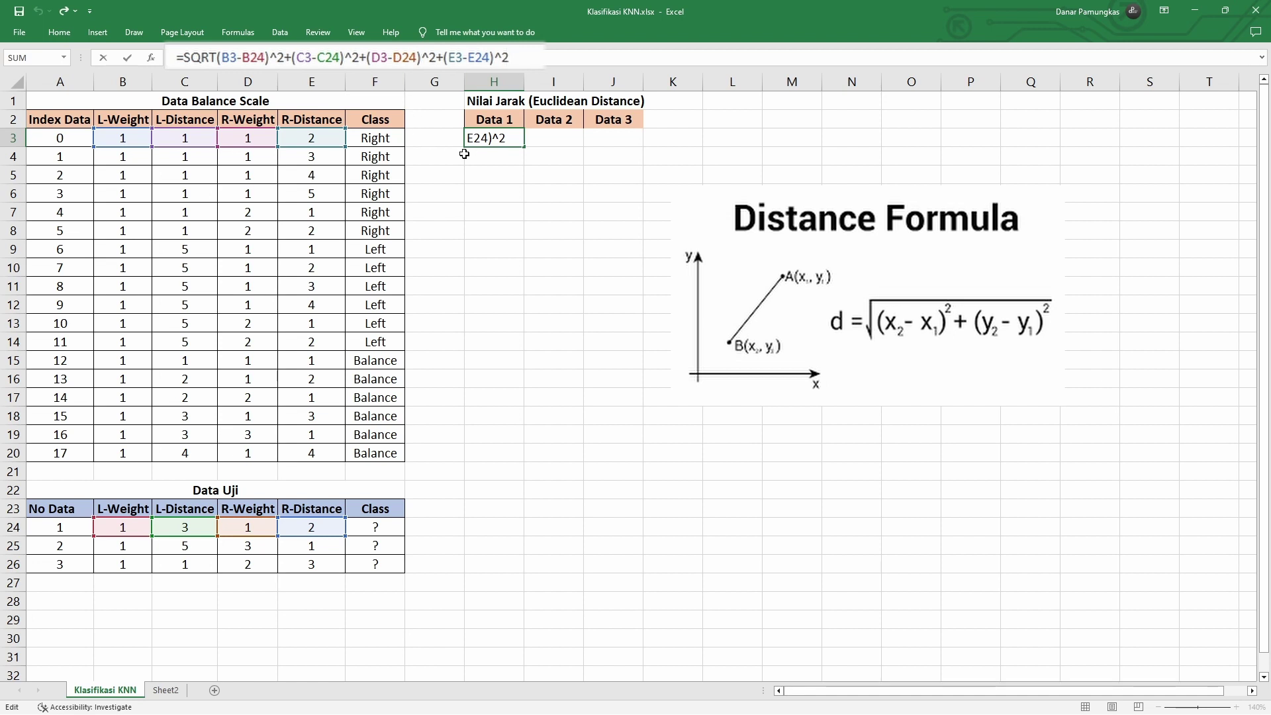
pyautogui.press('Return')
pyautogui.click(502, 145)
pyautogui.click(507, 58)
pyautogui.click(219, 56)
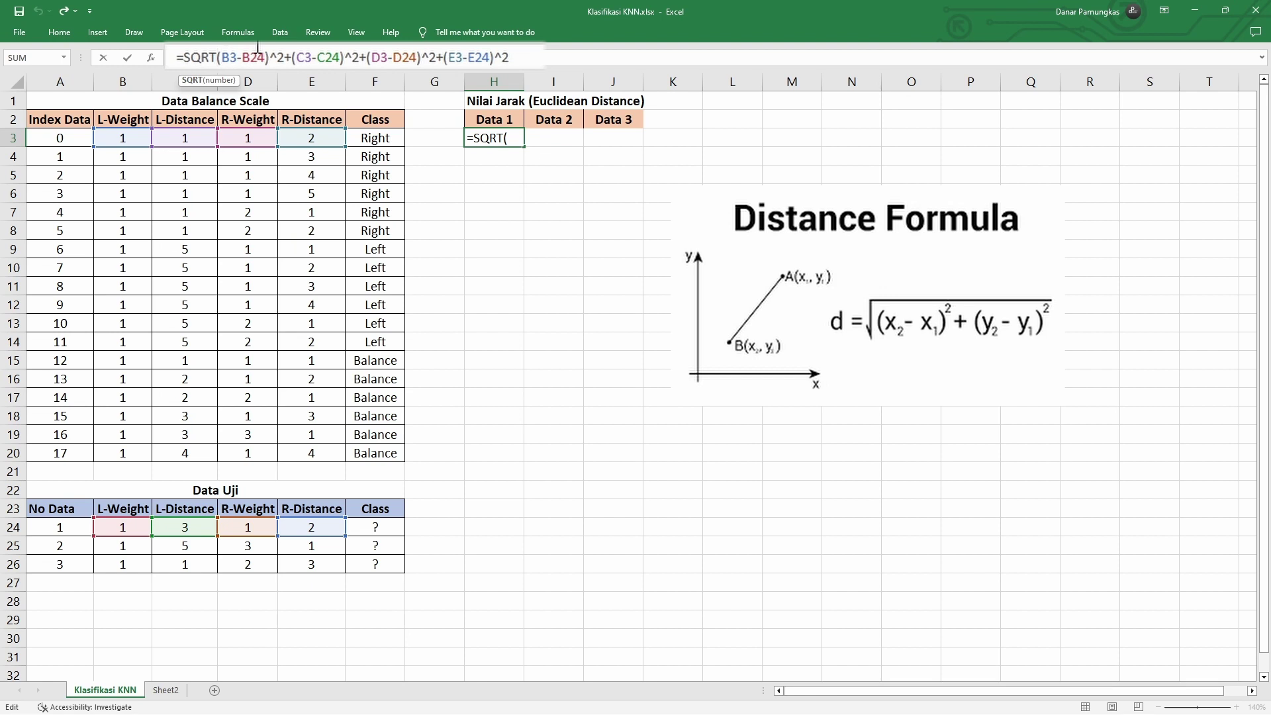
pyautogui.write('(')
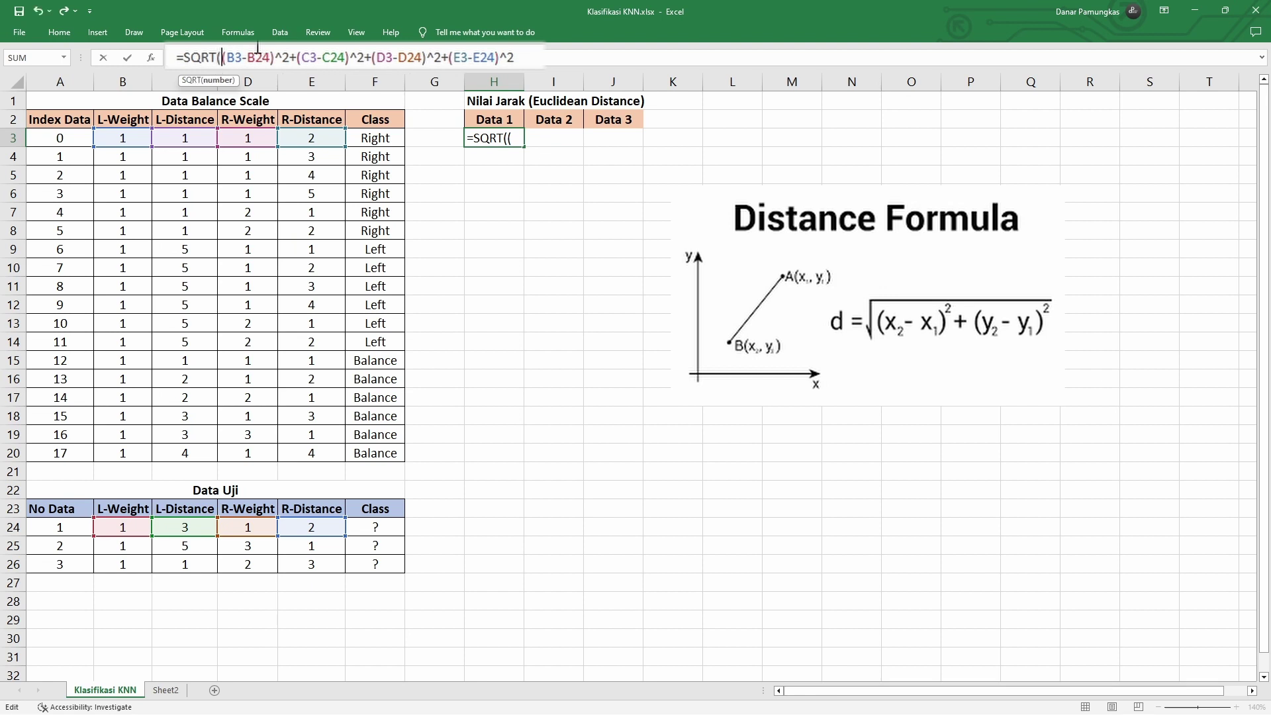
pyautogui.click(537, 55)
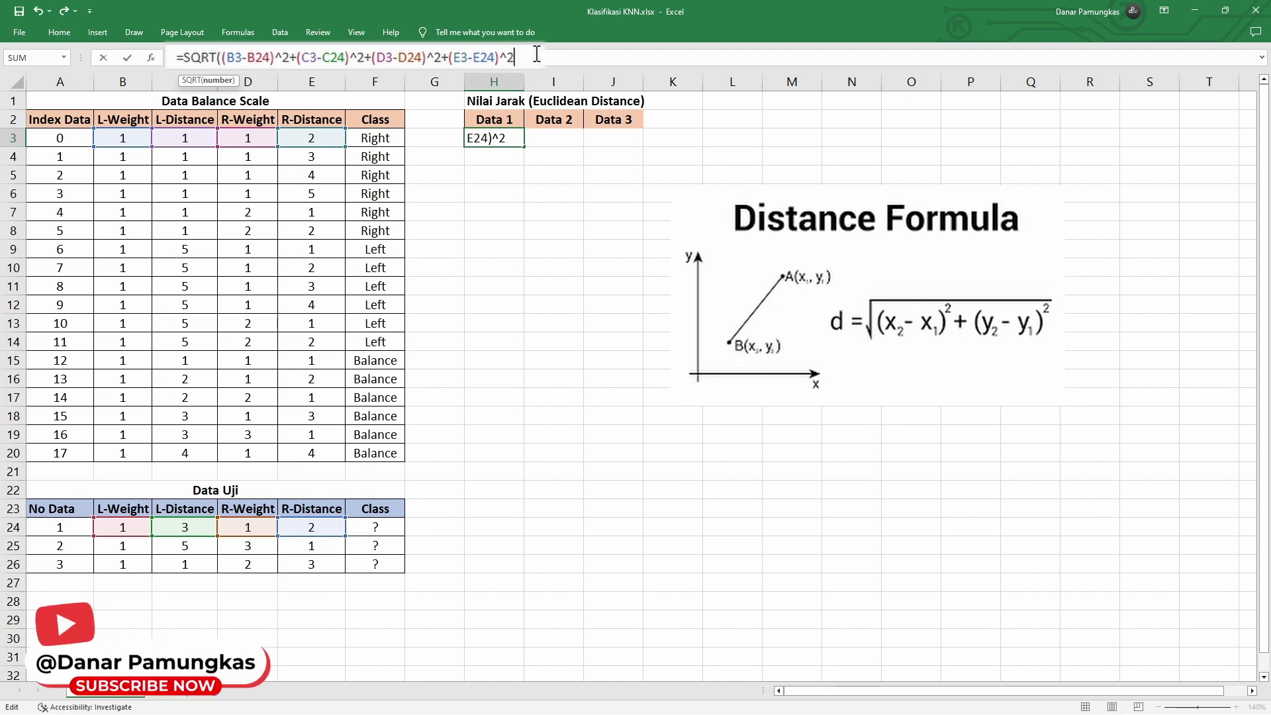
pyautogui.write(')')
pyautogui.press('Return')
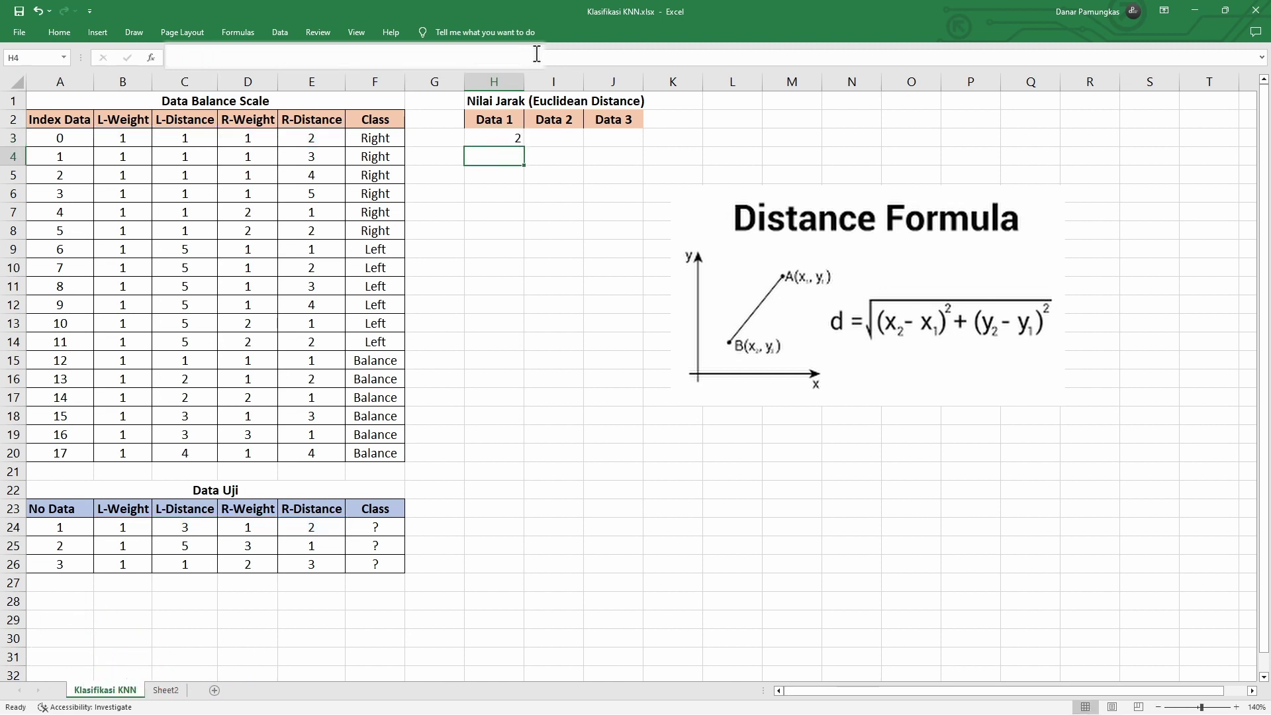
# Step: Review the H3 formula together with the first Data Uji row and the training values in B3:E20
pyautogui.click(483, 142)
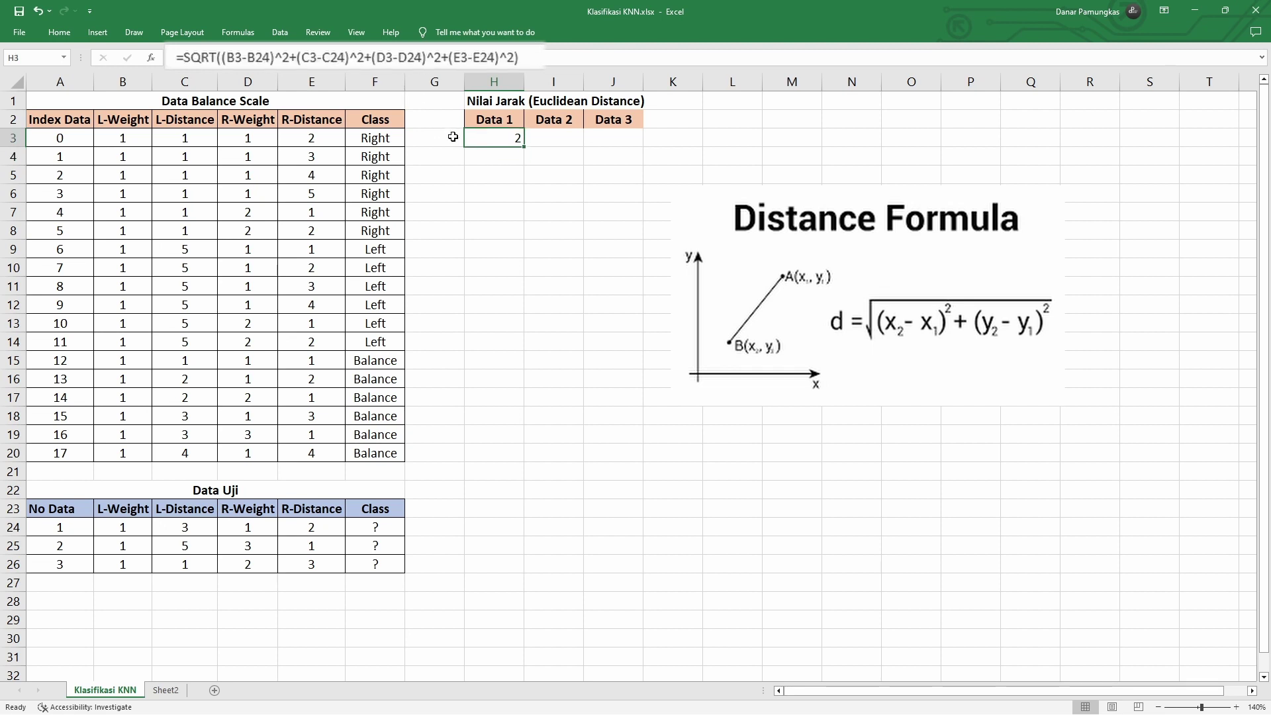
pyautogui.click(424, 61)
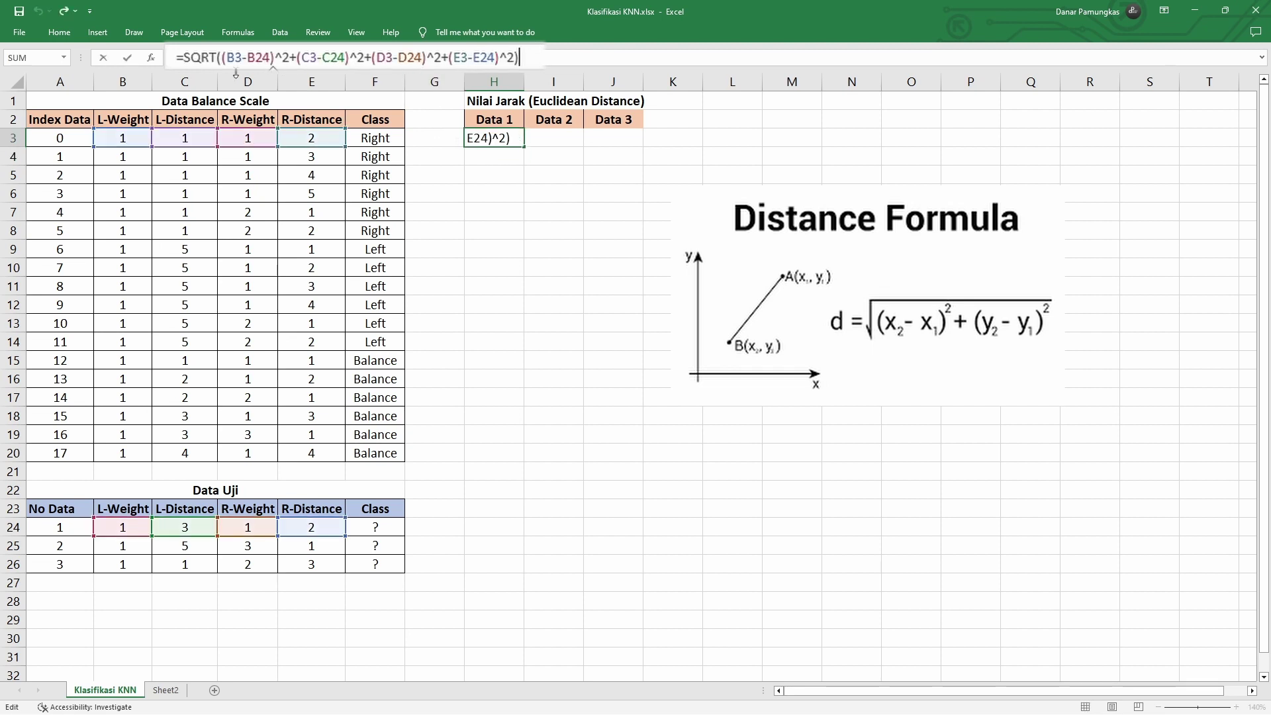
pyautogui.press('Return')
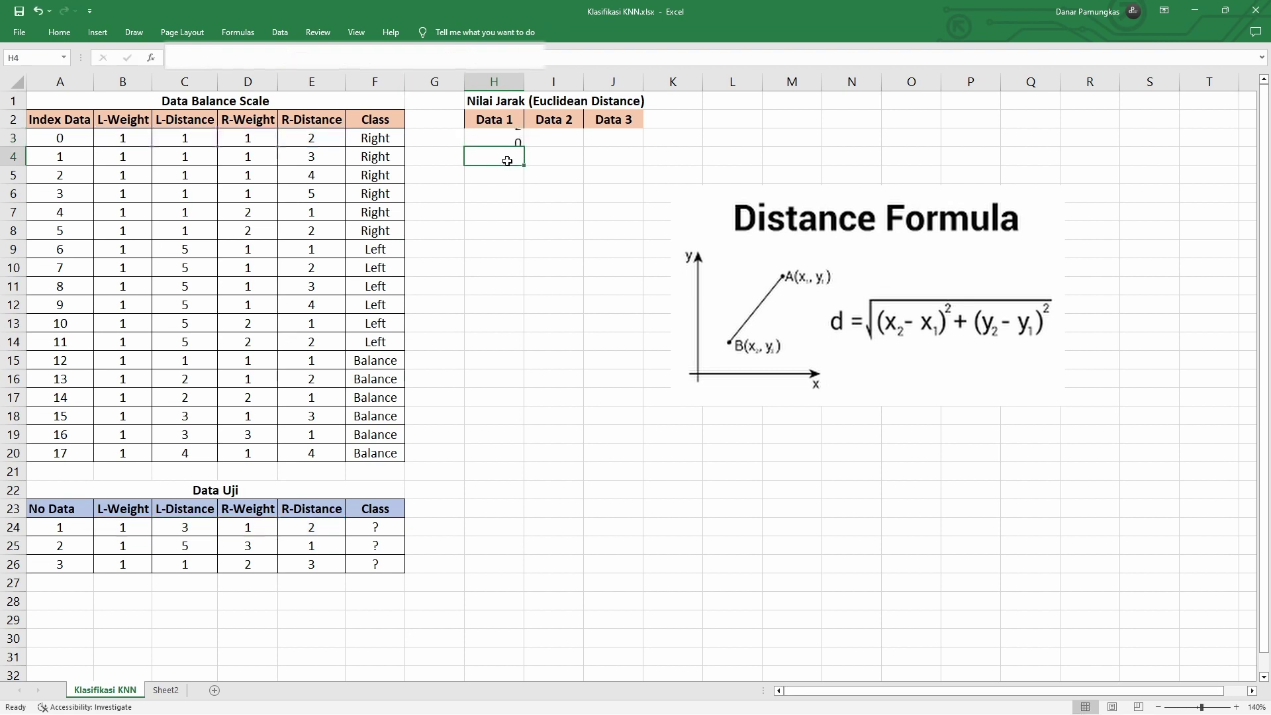
pyautogui.click(499, 137)
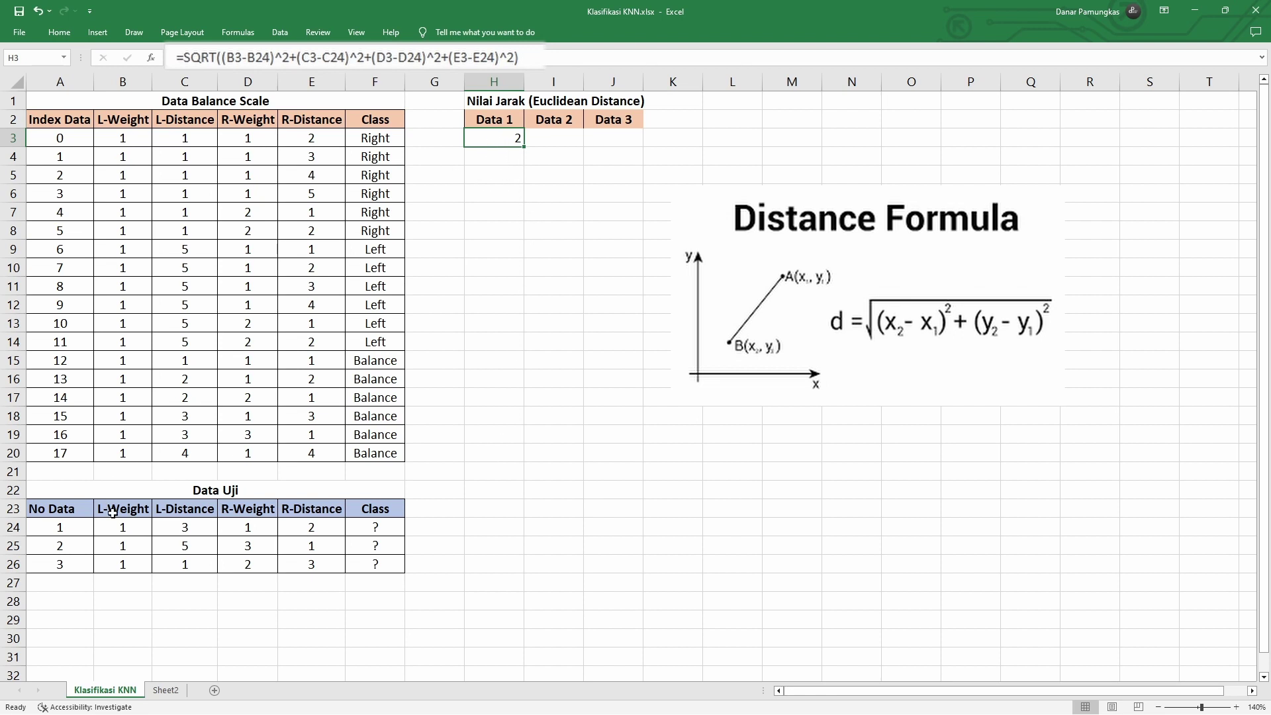
pyautogui.moveTo(119, 525); pyautogui.dragTo(303, 527)
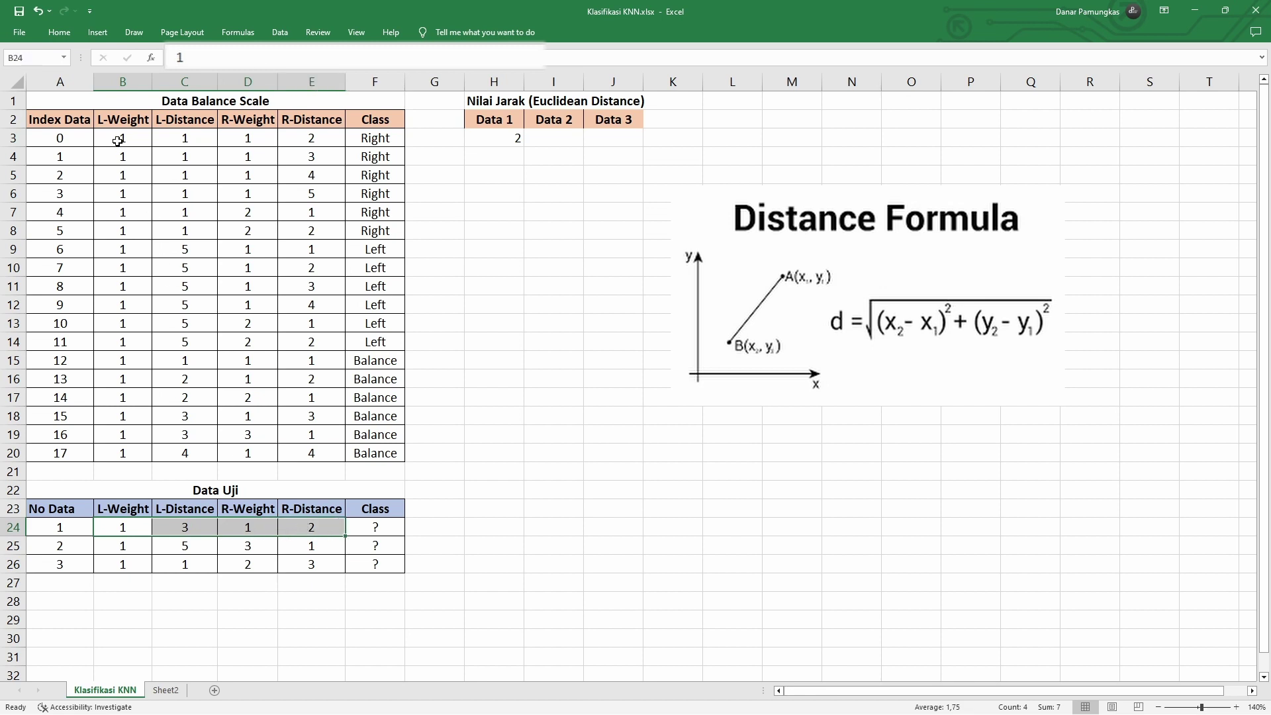
pyautogui.moveTo(120, 141); pyautogui.dragTo(355, 436)
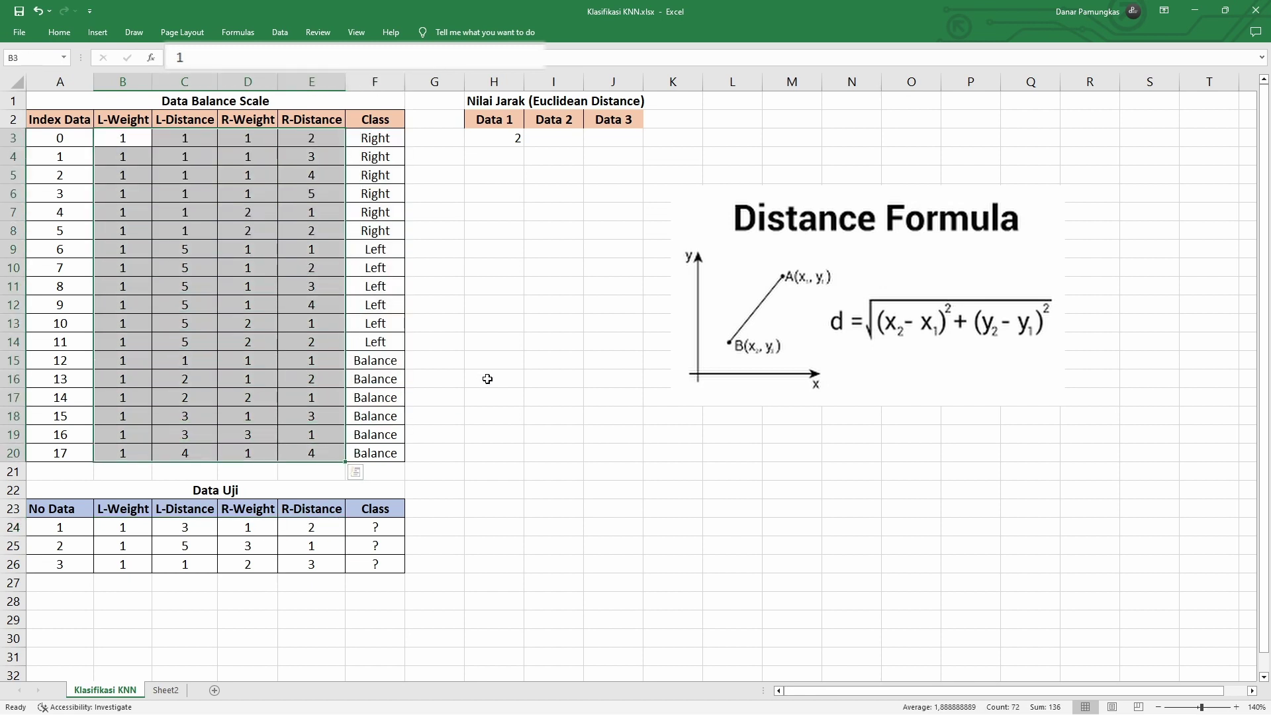
pyautogui.click(488, 376)
# Step: Make the Data Uji references in the H3 formula absolute: $B$24, $C$24, $D$24 and $E$24
pyautogui.click(490, 141)
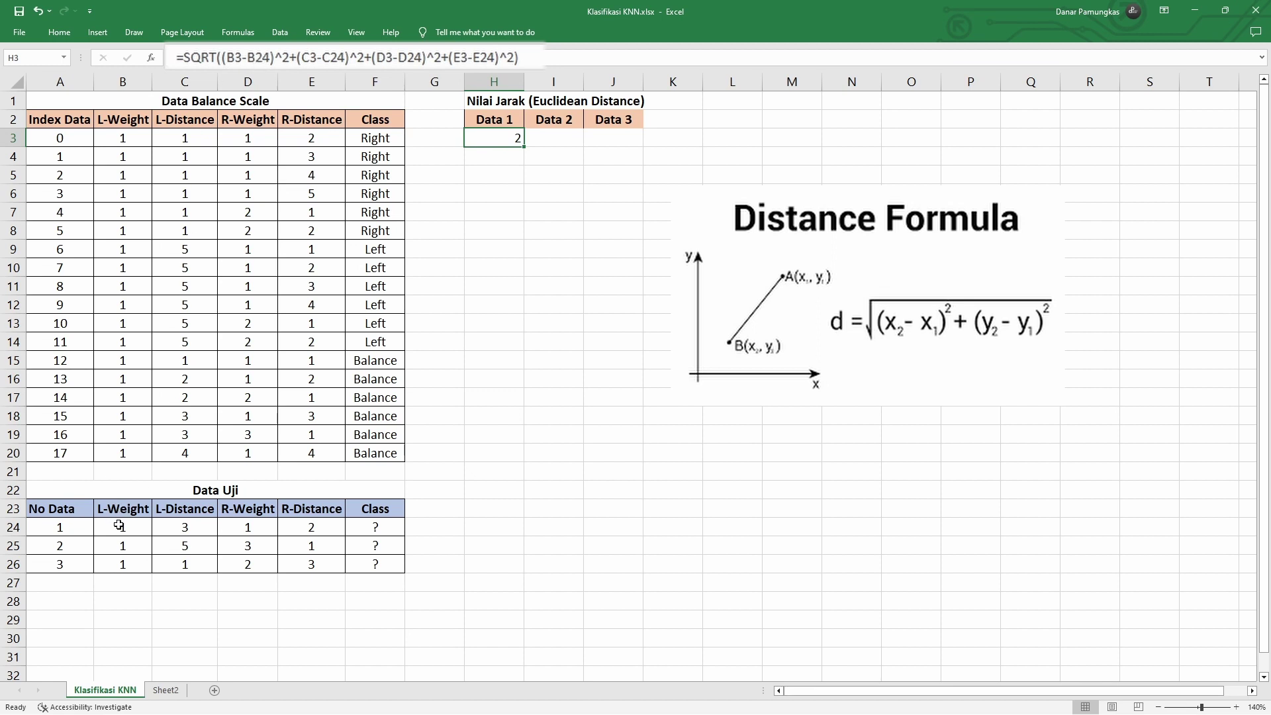
pyautogui.click(258, 57)
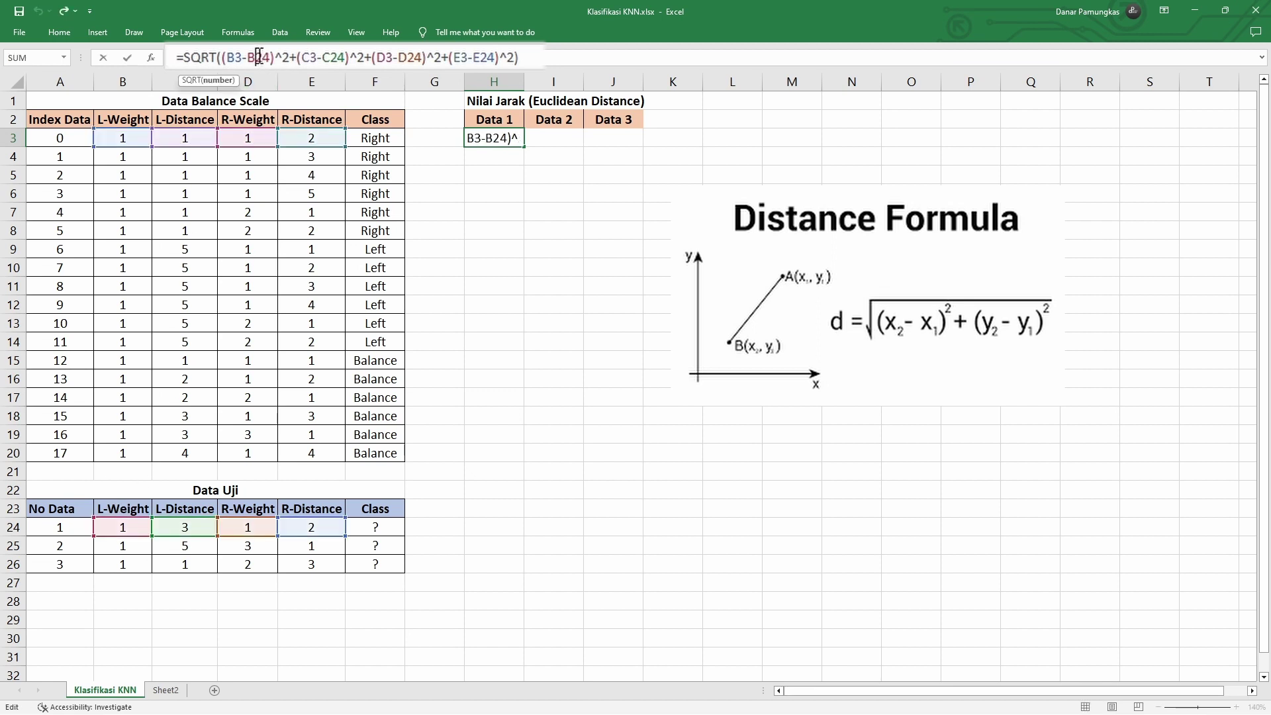
pyautogui.press('F4')
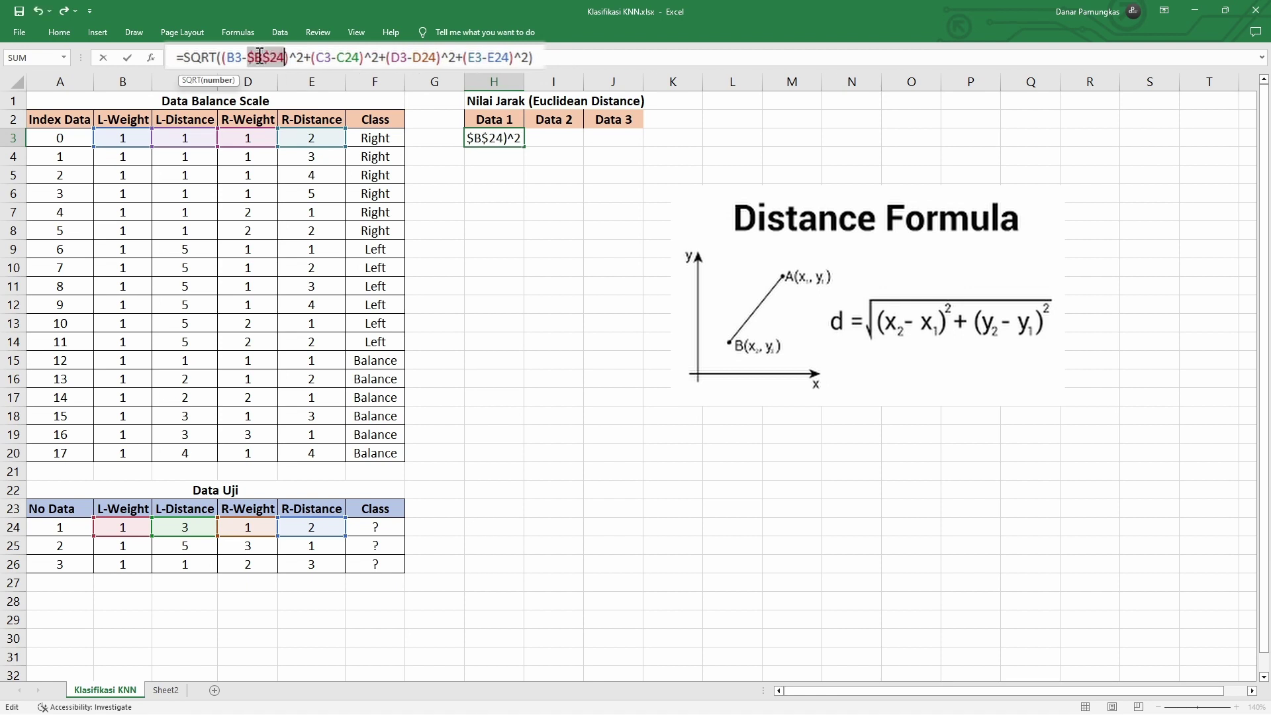
pyautogui.click(346, 58)
pyautogui.press('F4')
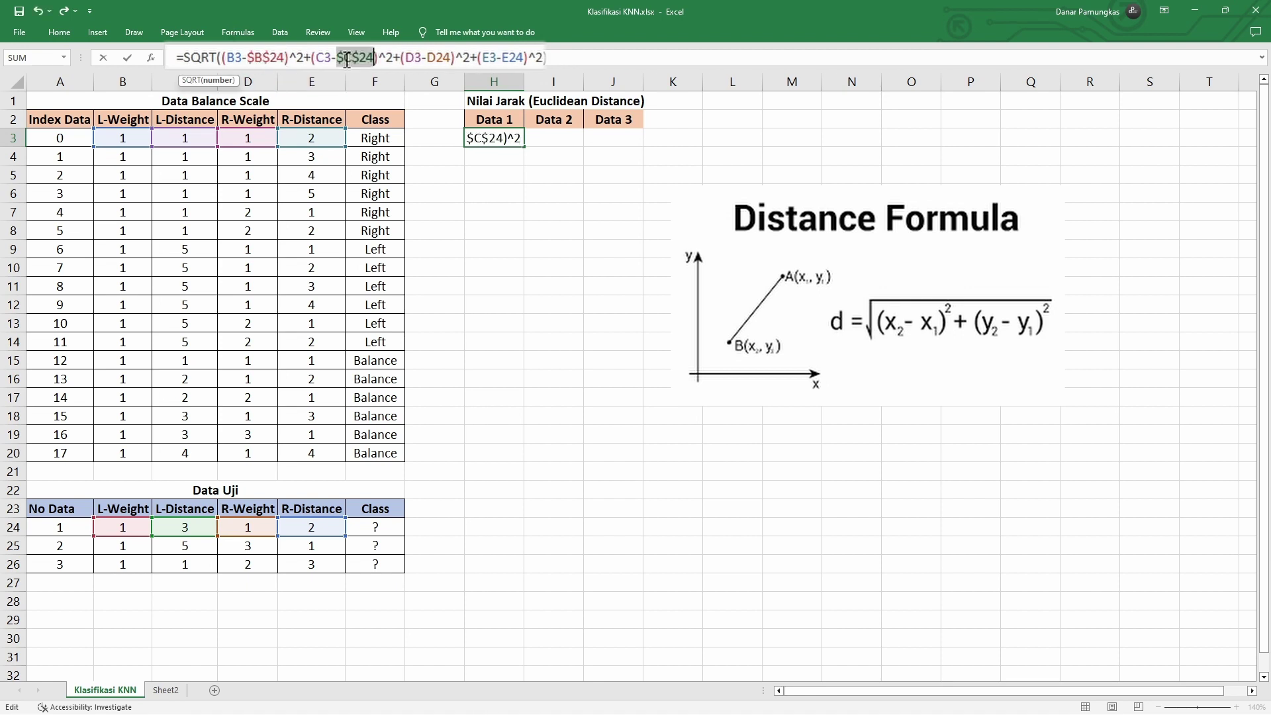
pyautogui.click(441, 57)
pyautogui.press('F4')
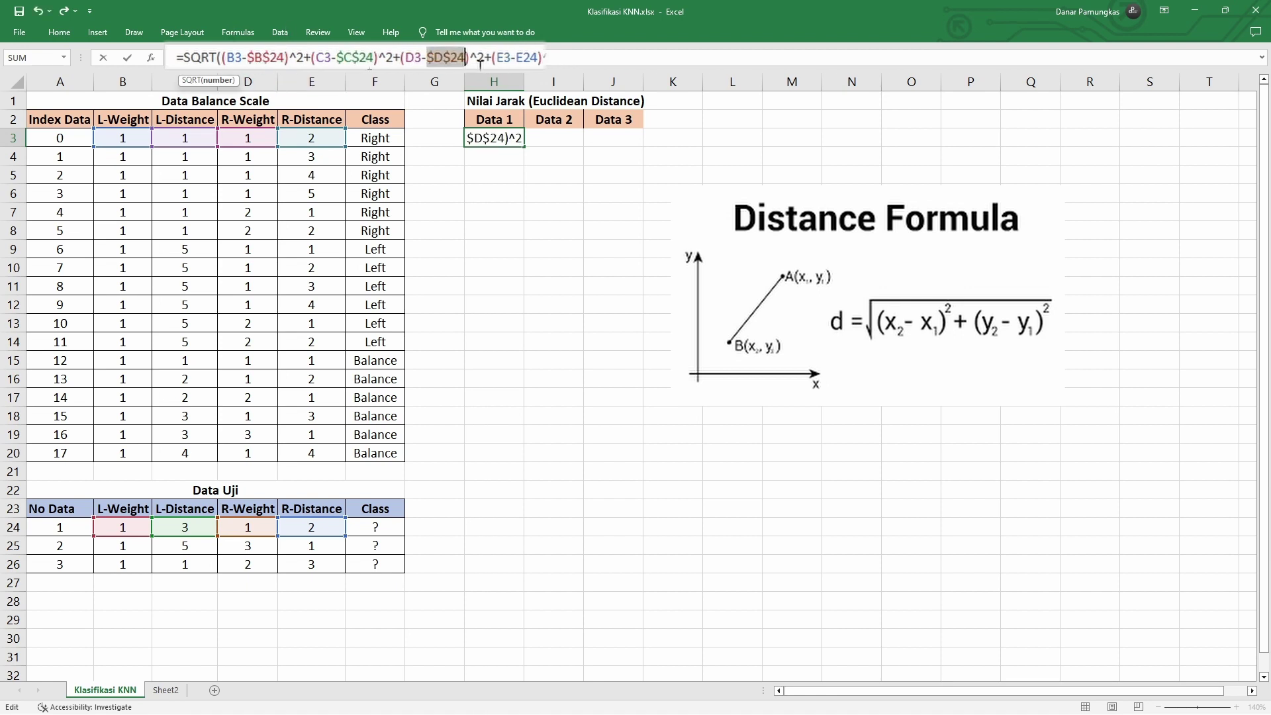
pyautogui.click(531, 58)
pyautogui.press('F4')
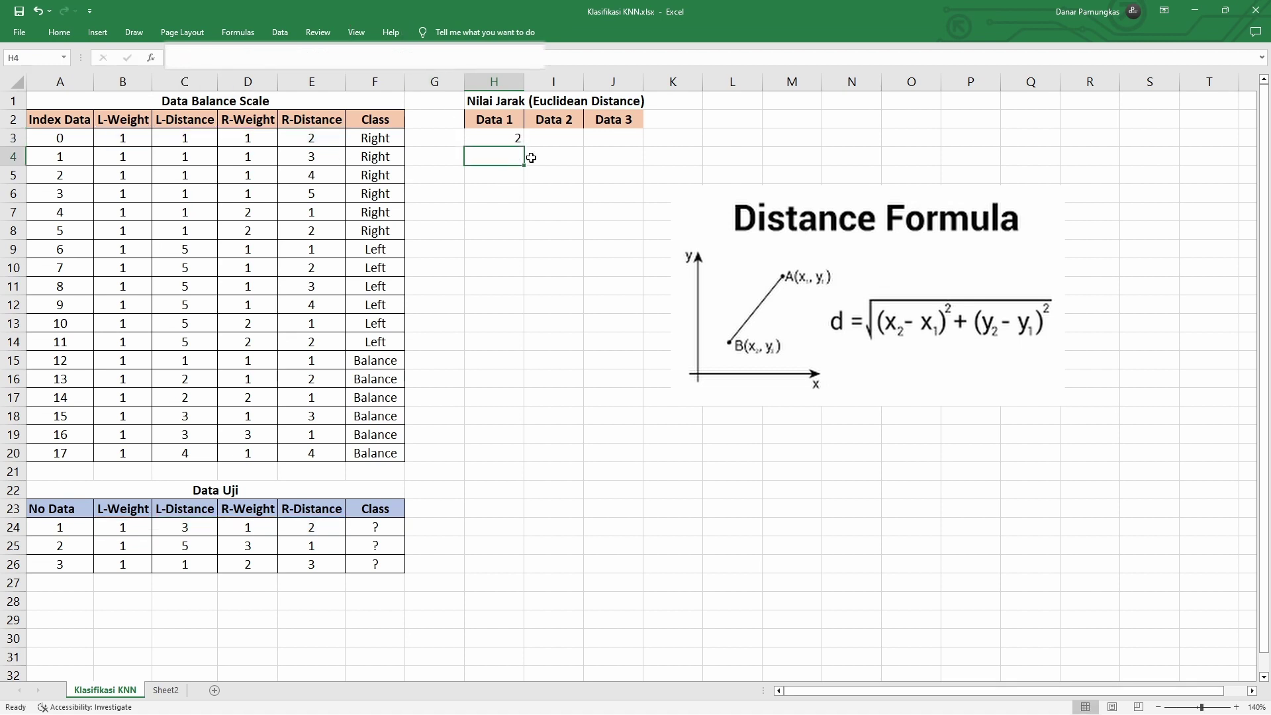
pyautogui.hotkey('ctrl', 'Return')
# Step: Fill the Data 1 distance formula from H3 down to H19 and check it against the training values
pyautogui.moveTo(525, 146); pyautogui.dragTo(513, 445)
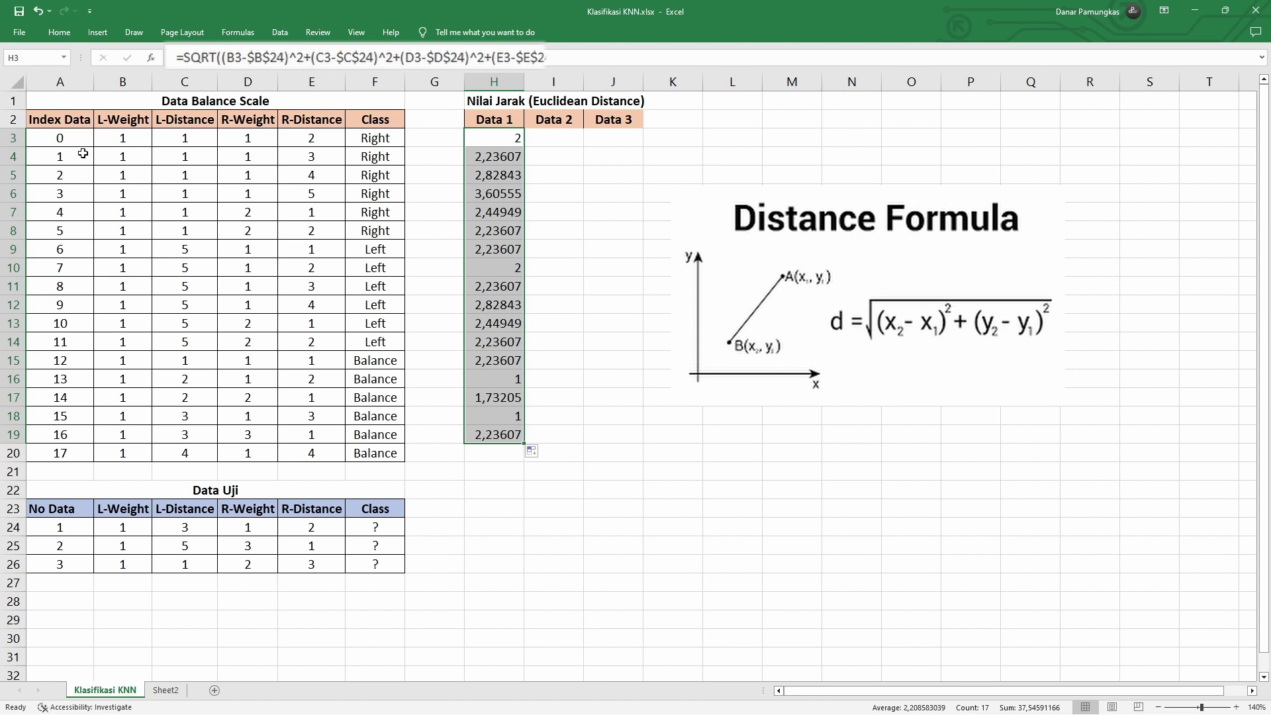
pyautogui.moveTo(106, 136); pyautogui.dragTo(322, 446)
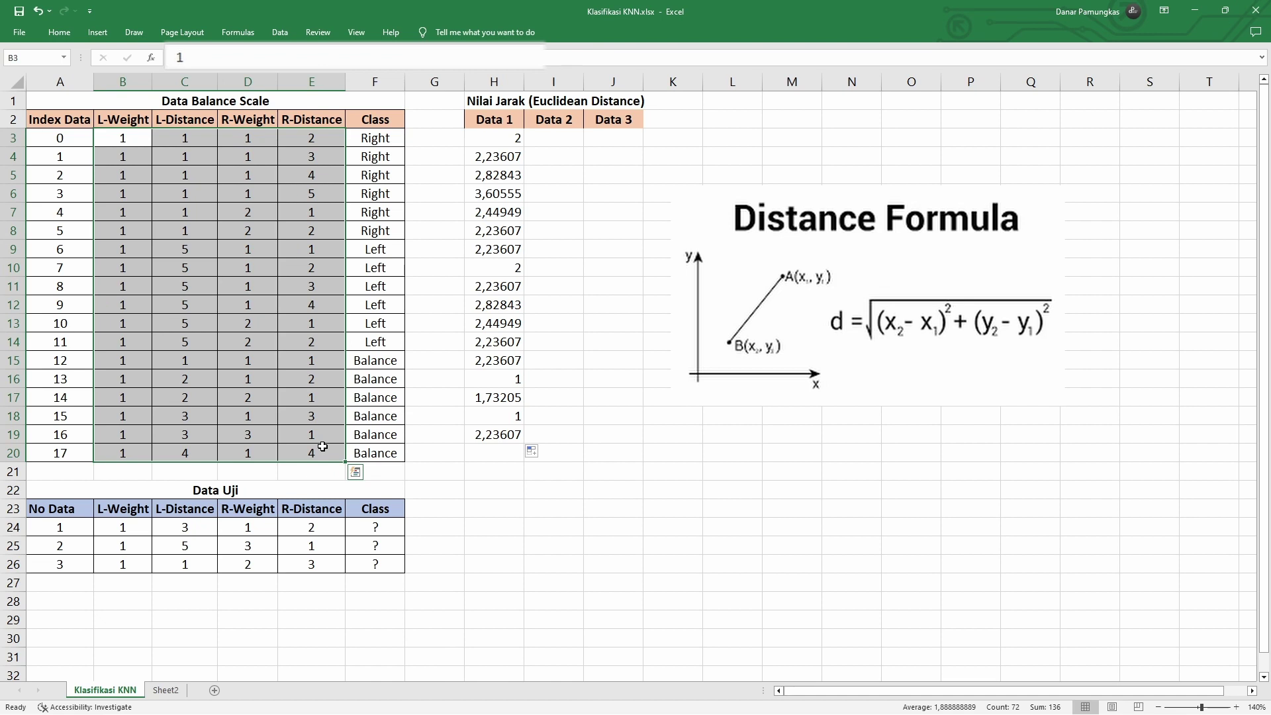
pyautogui.click(556, 272)
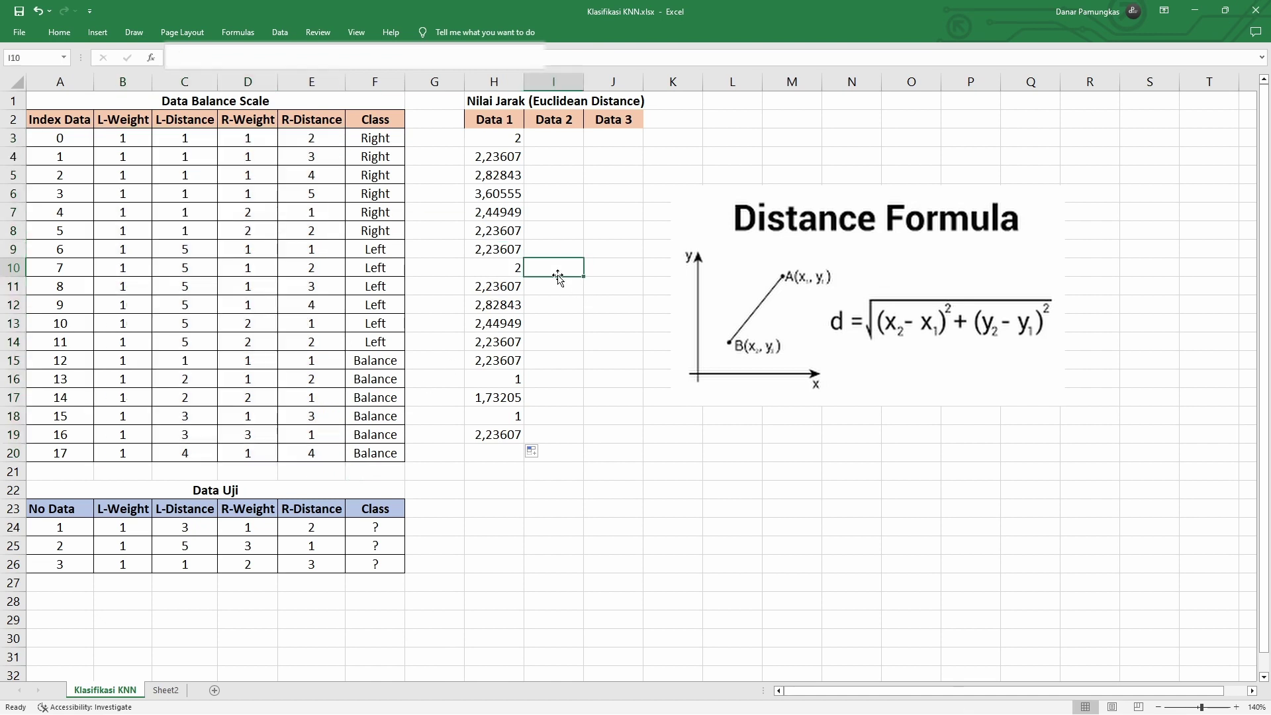
# Step: Start the Data 2 distance formula in I3 with a square root containing the squared L-Weight difference, (B3-B25)^2
pyautogui.click(555, 136)
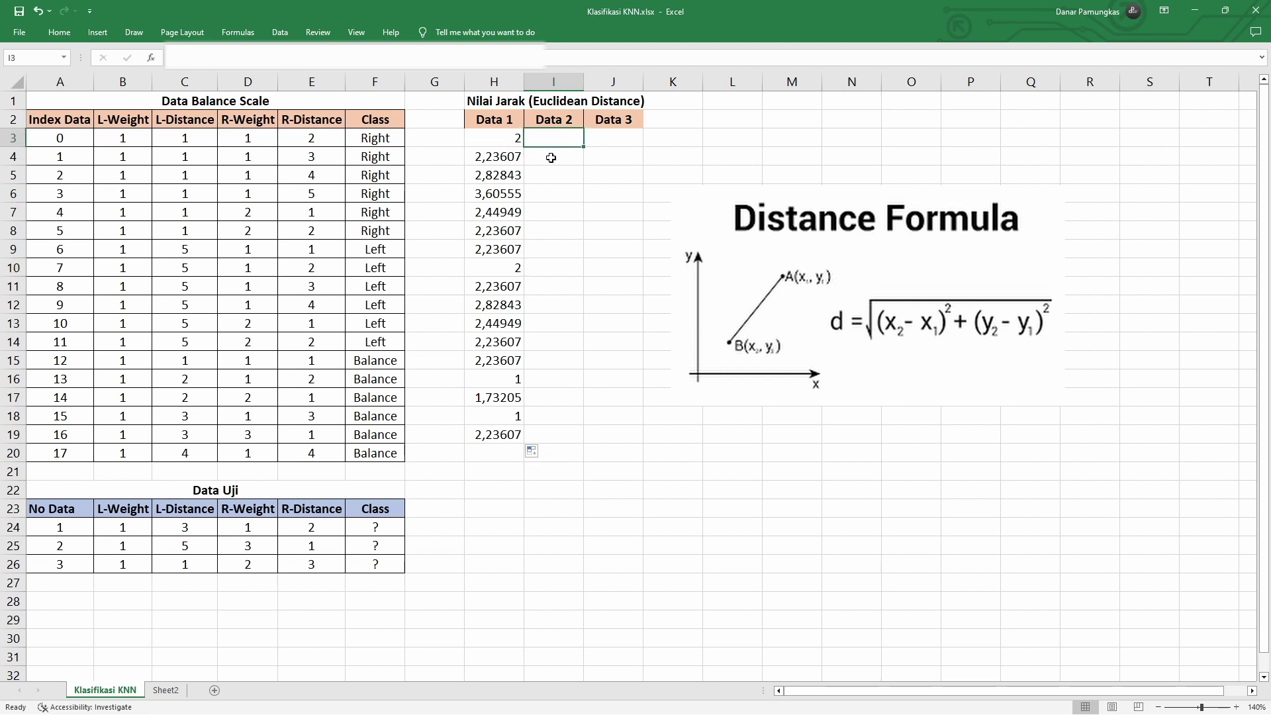
pyautogui.write('=')
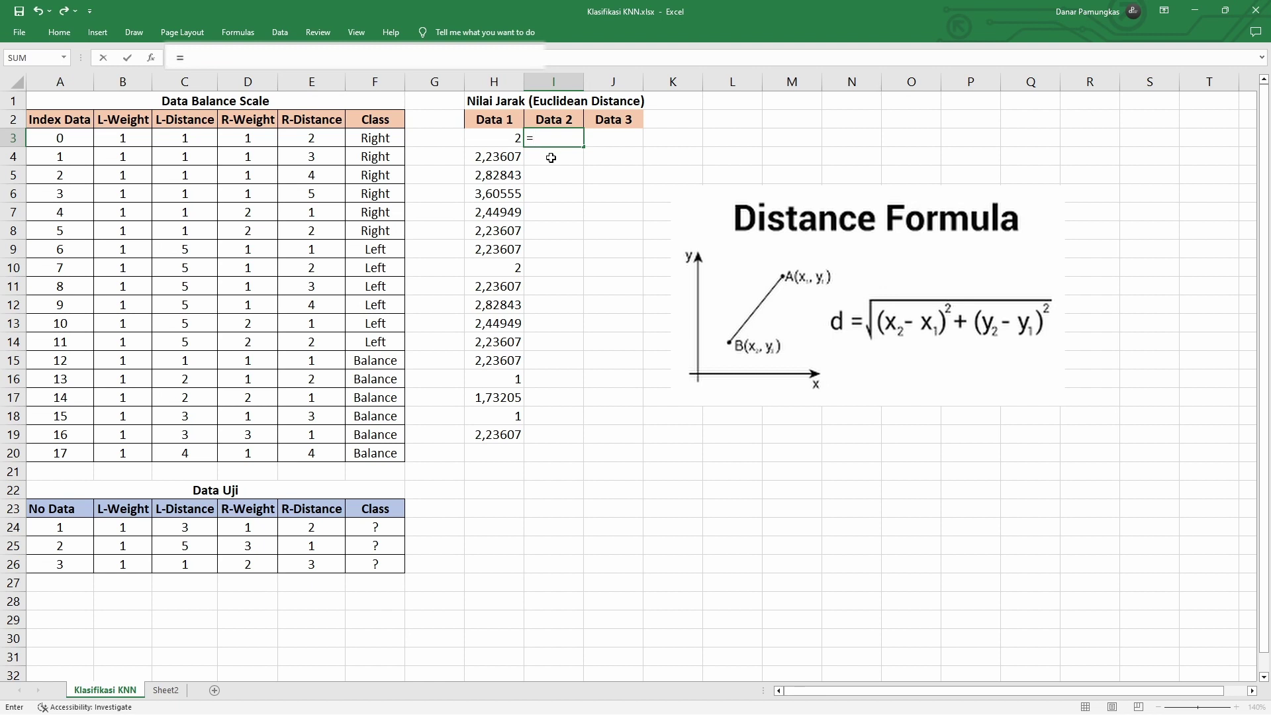
pyautogui.write('sq')
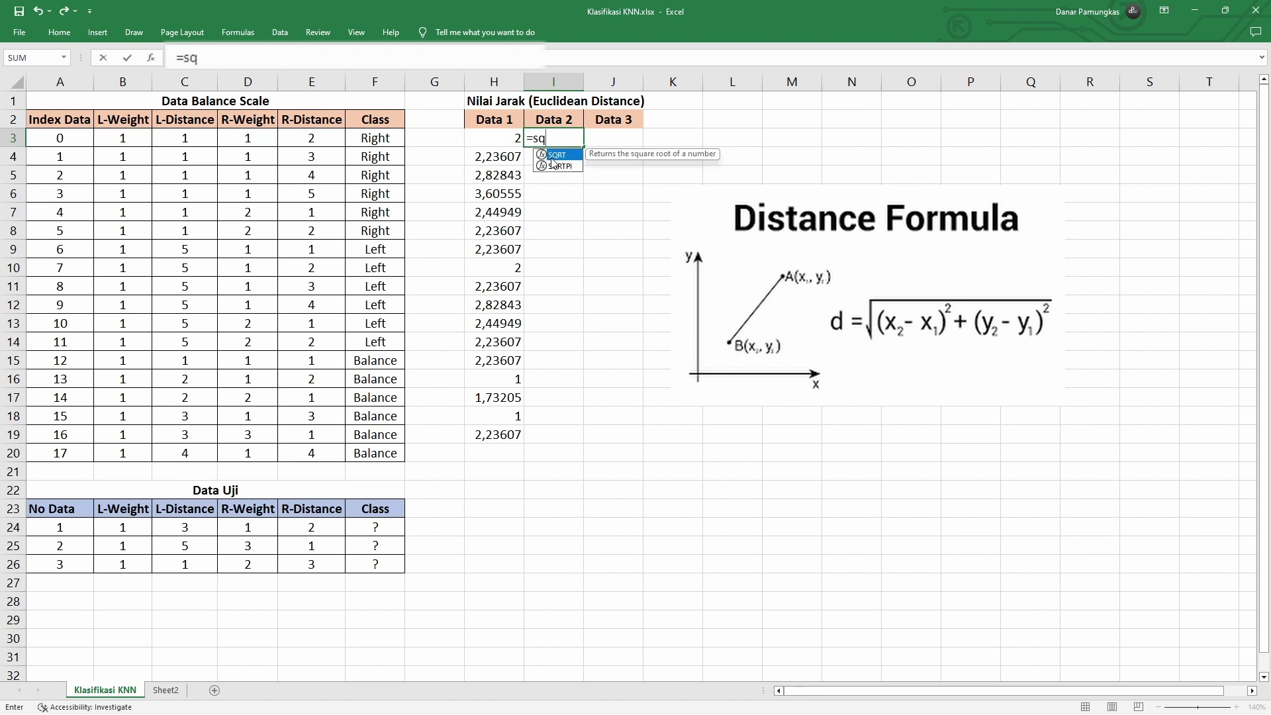
pyautogui.doubleClick(553, 157)
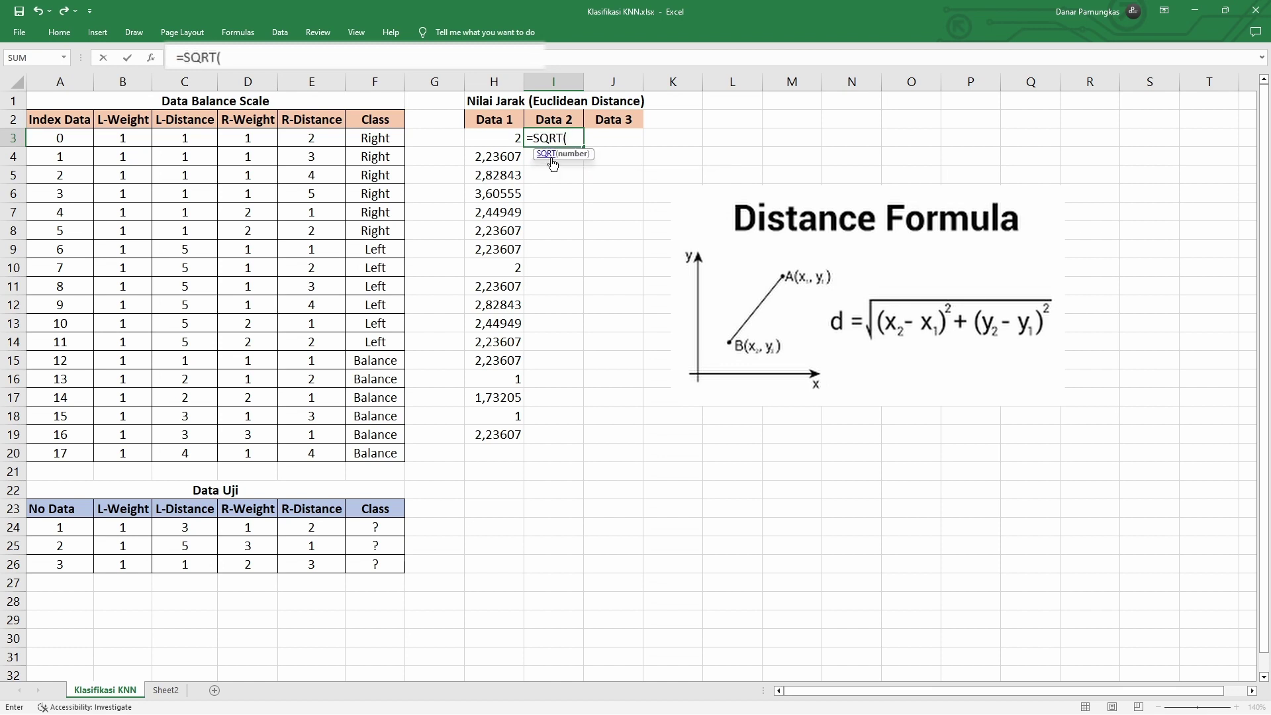
pyautogui.write('(')
pyautogui.click(248, 53)
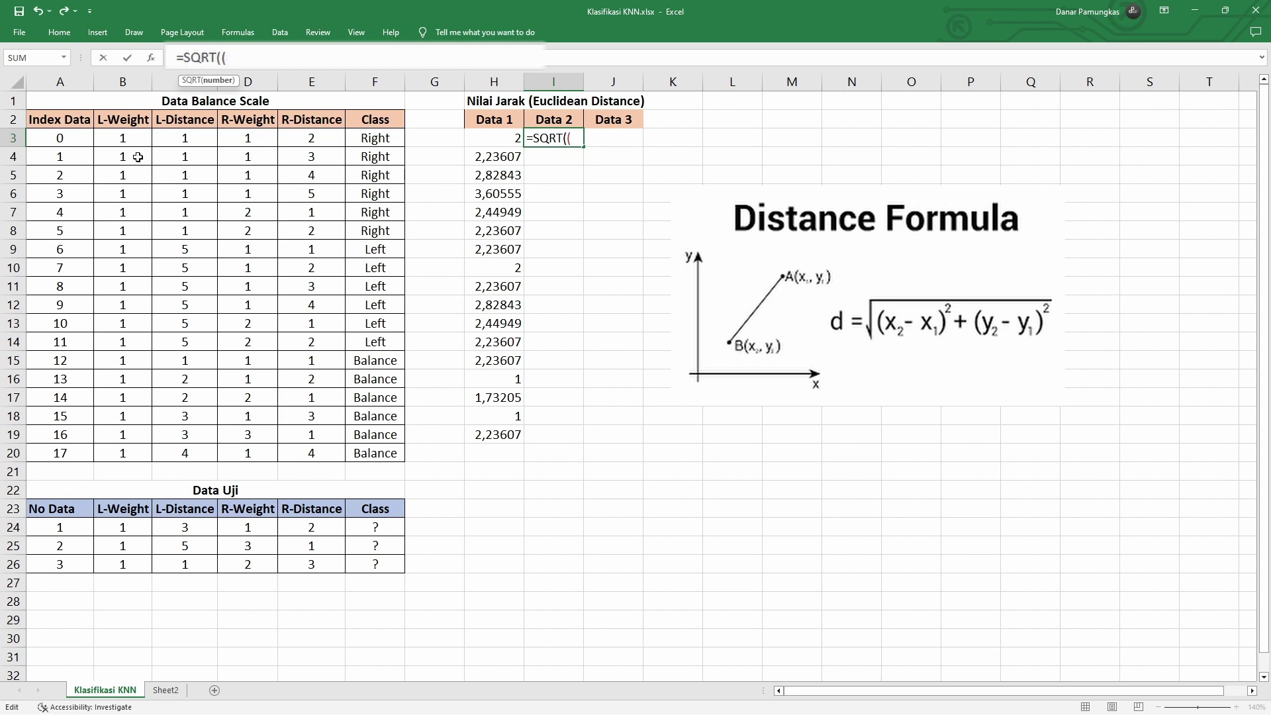
pyautogui.click(129, 136)
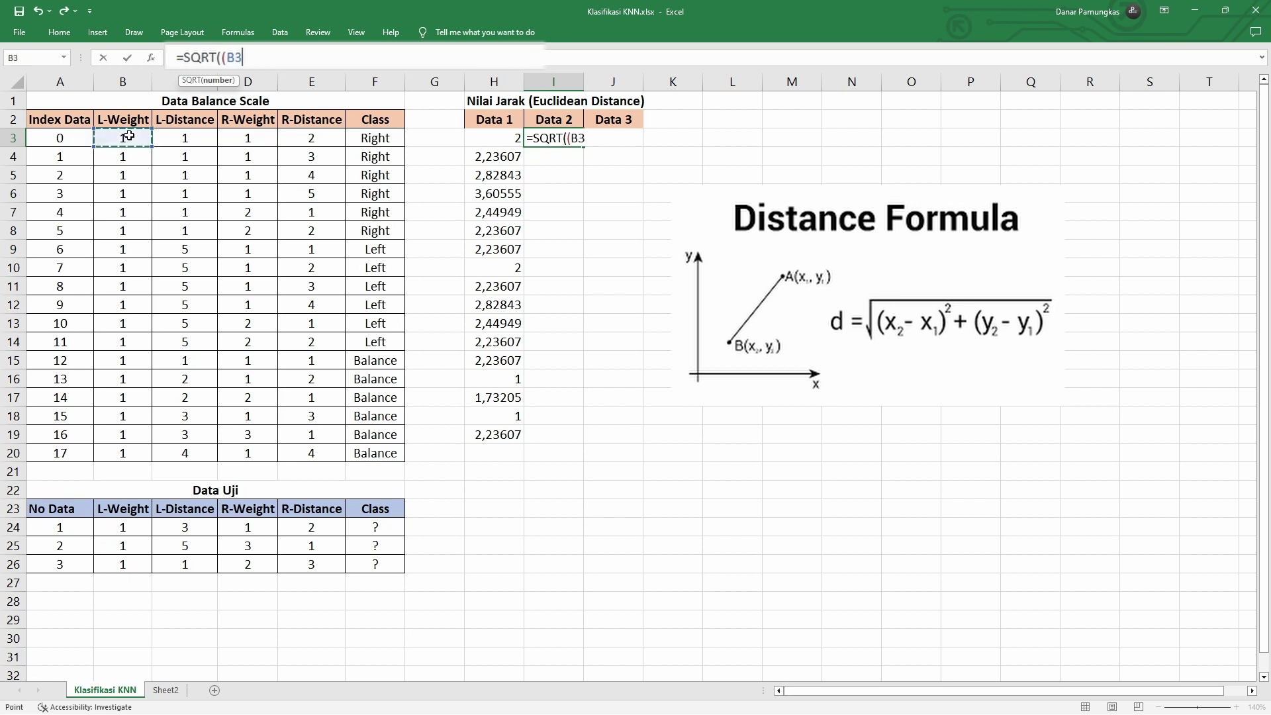
pyautogui.write('-')
pyautogui.click(112, 544)
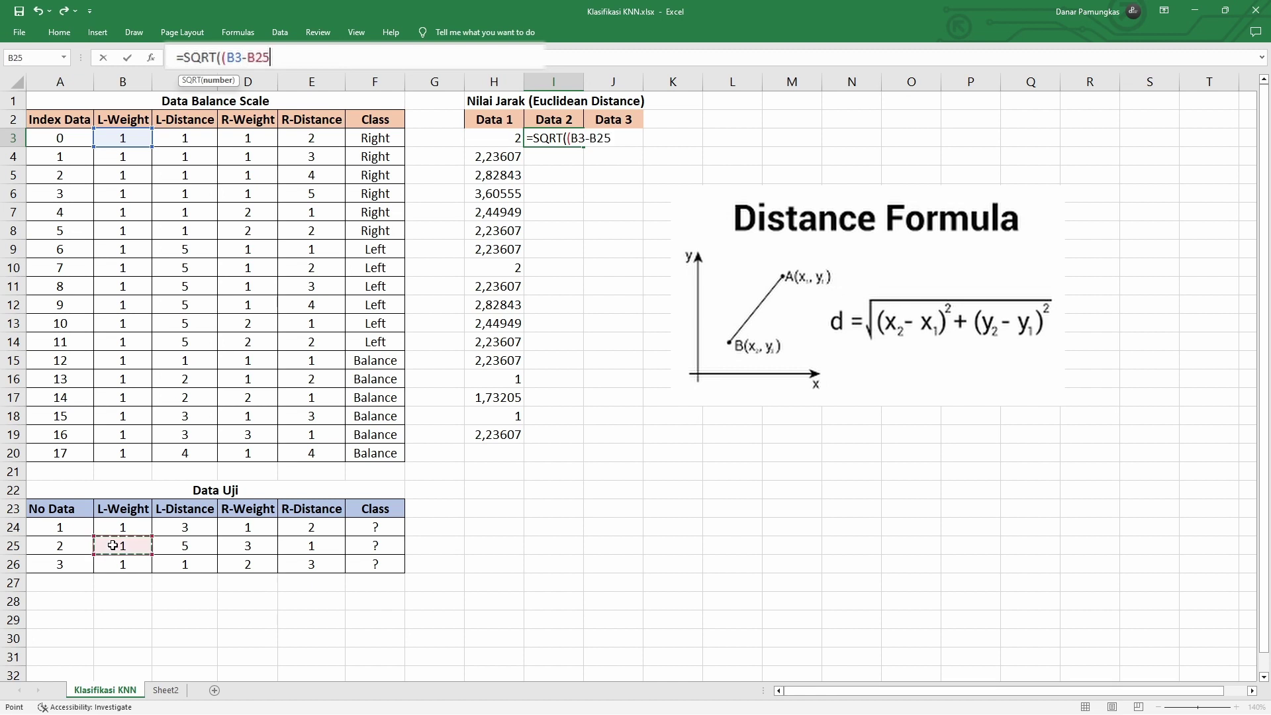
pyautogui.write(')^2+')
# Step: Add the squared L-Distance difference, (C3-C25)^2, to the sum in the I3 formula
pyautogui.click(189, 137)
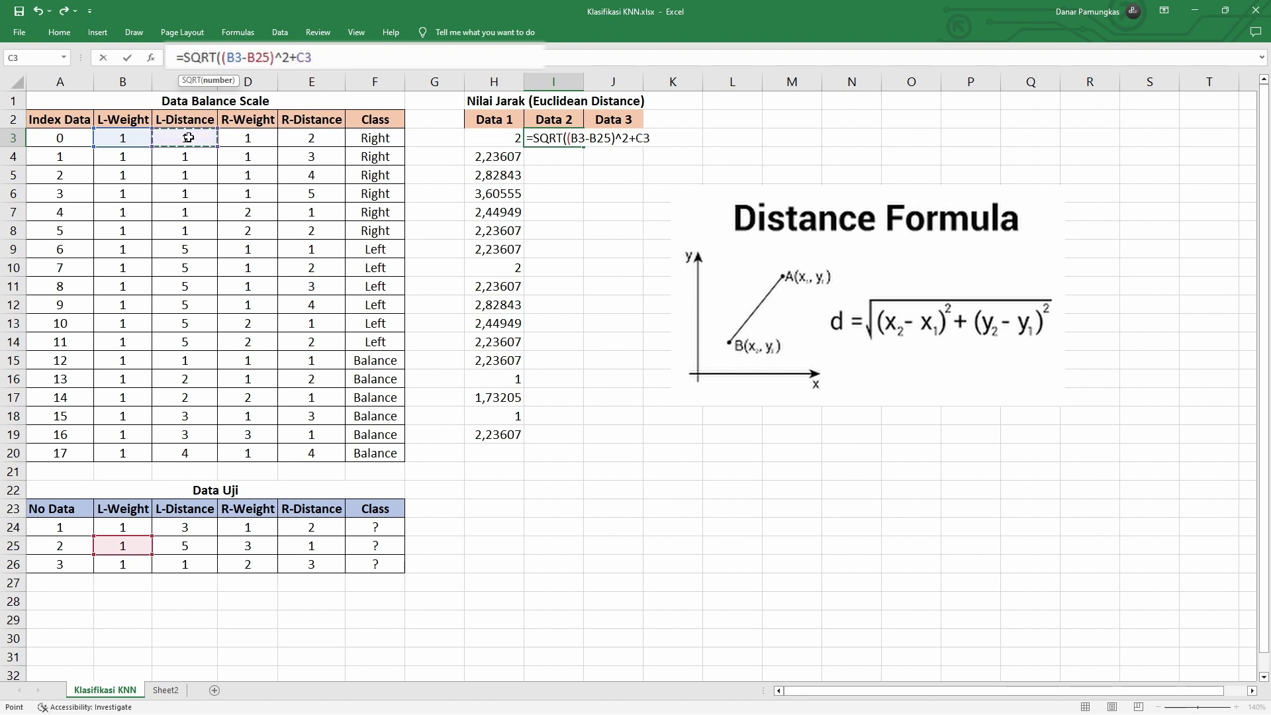
pyautogui.press('BackSpace')
pyautogui.press('BackSpace')
pyautogui.write('(')
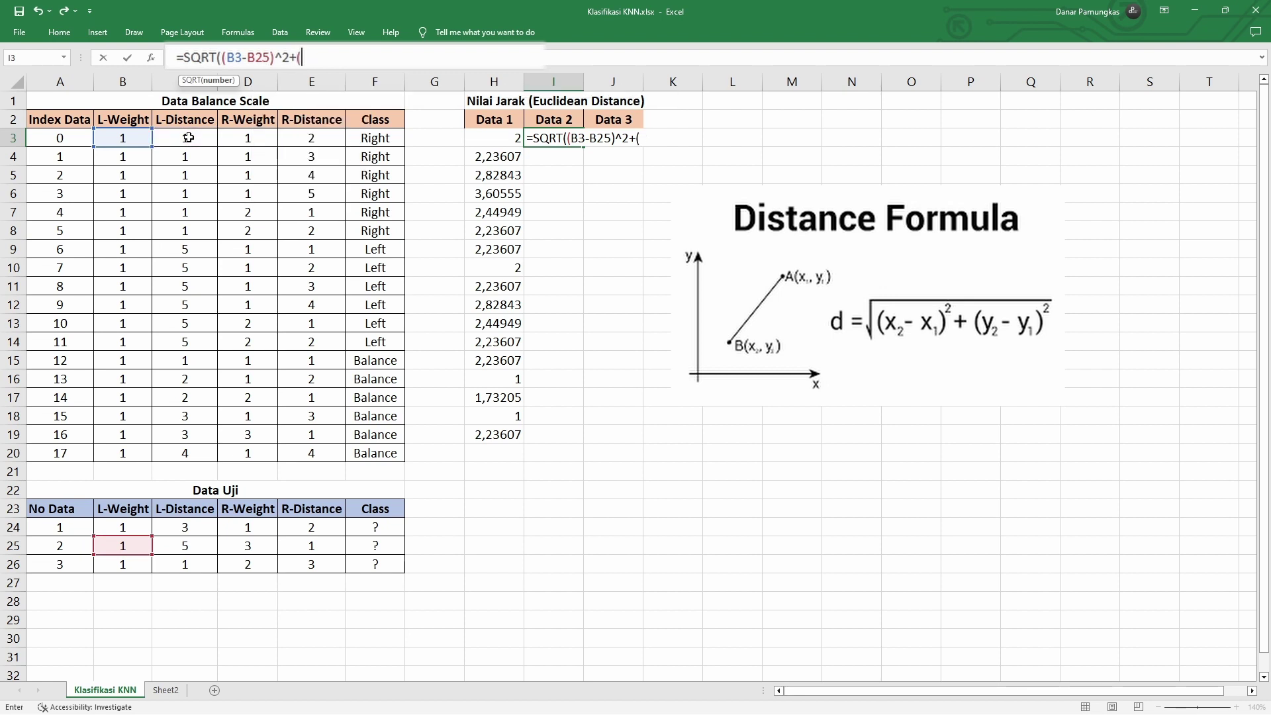
pyautogui.click(189, 137)
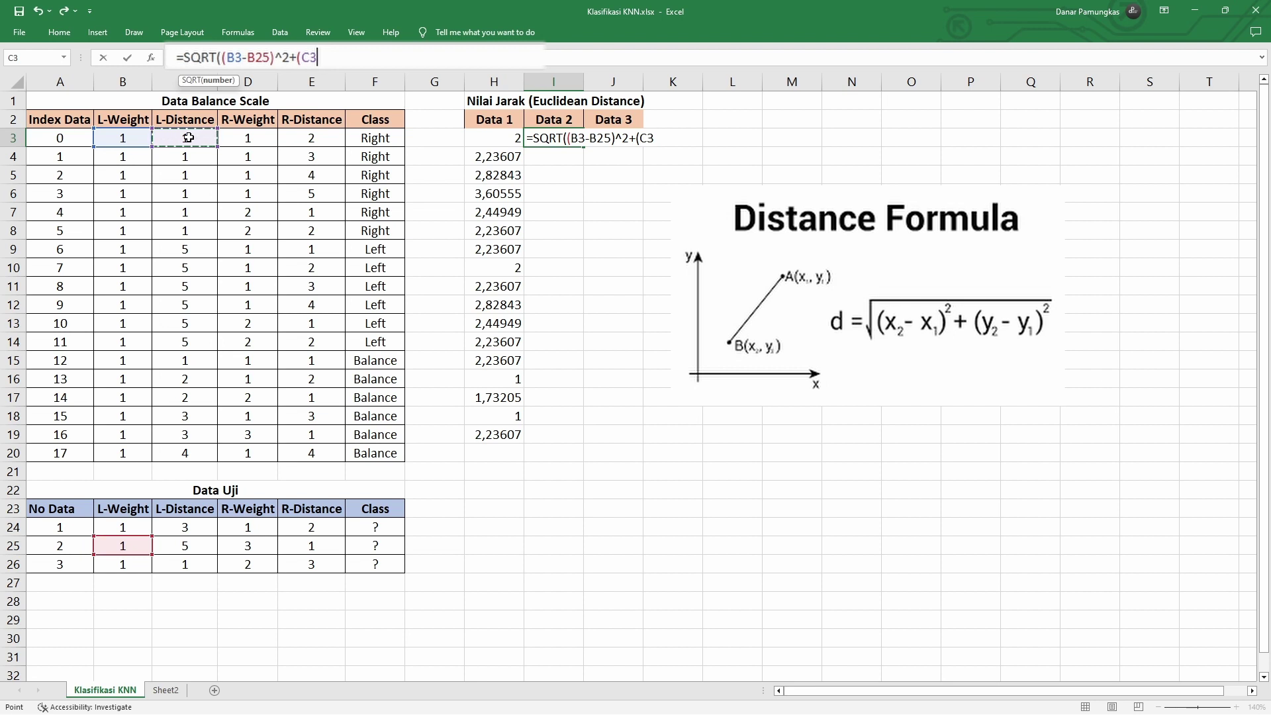
pyautogui.write('-')
pyautogui.click(176, 546)
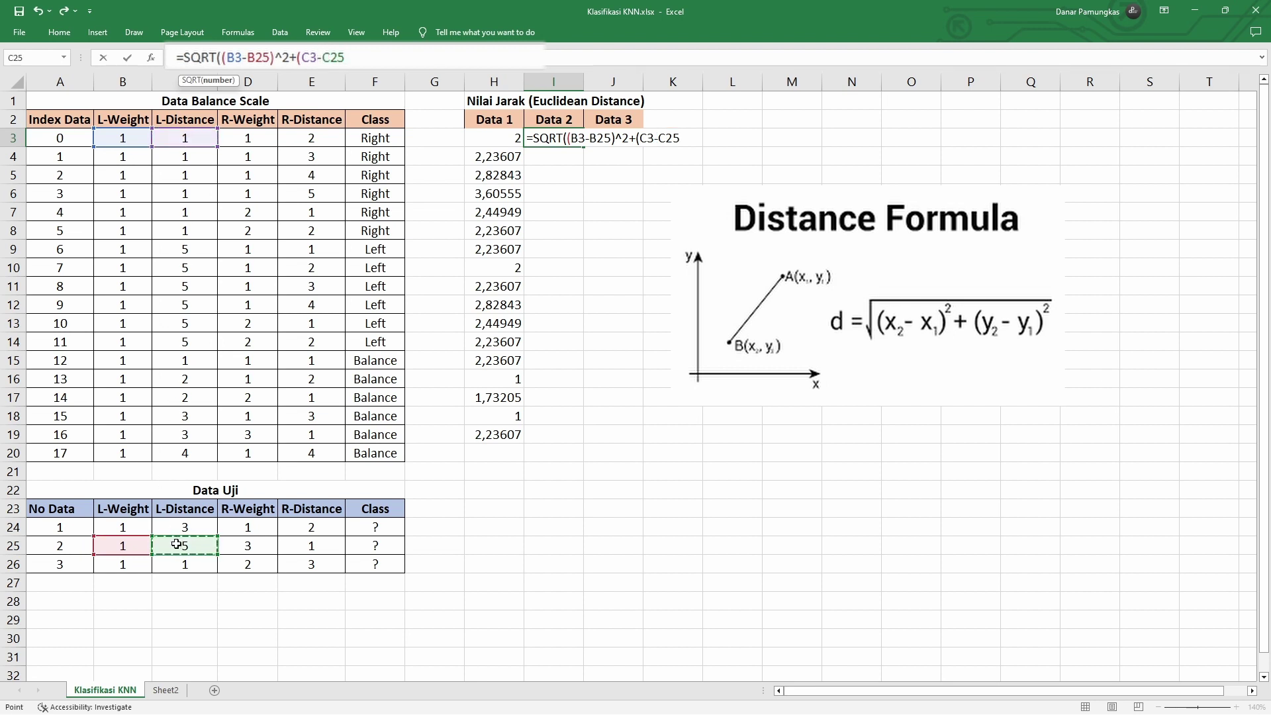
pyautogui.write(')^2+')
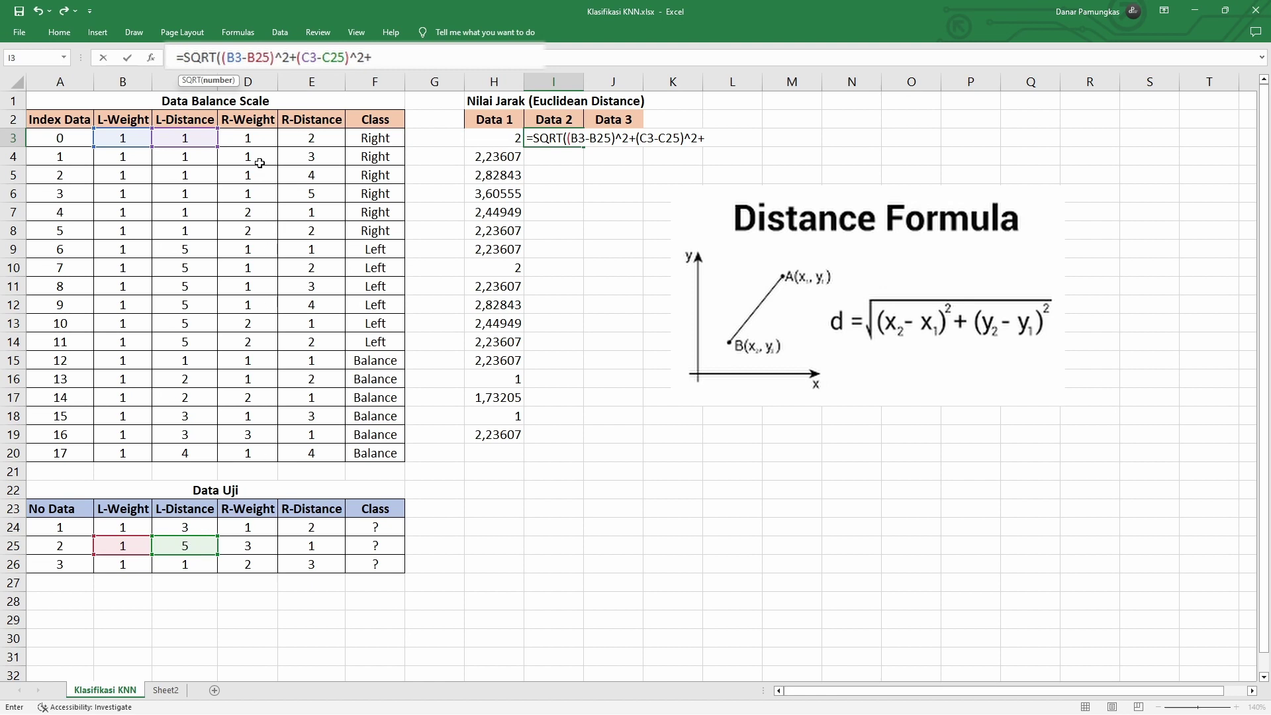
# Step: Add the squared R-Weight difference, (D3-D25)^2, to the sum in the I3 formula
pyautogui.write('(')
pyautogui.click(250, 139)
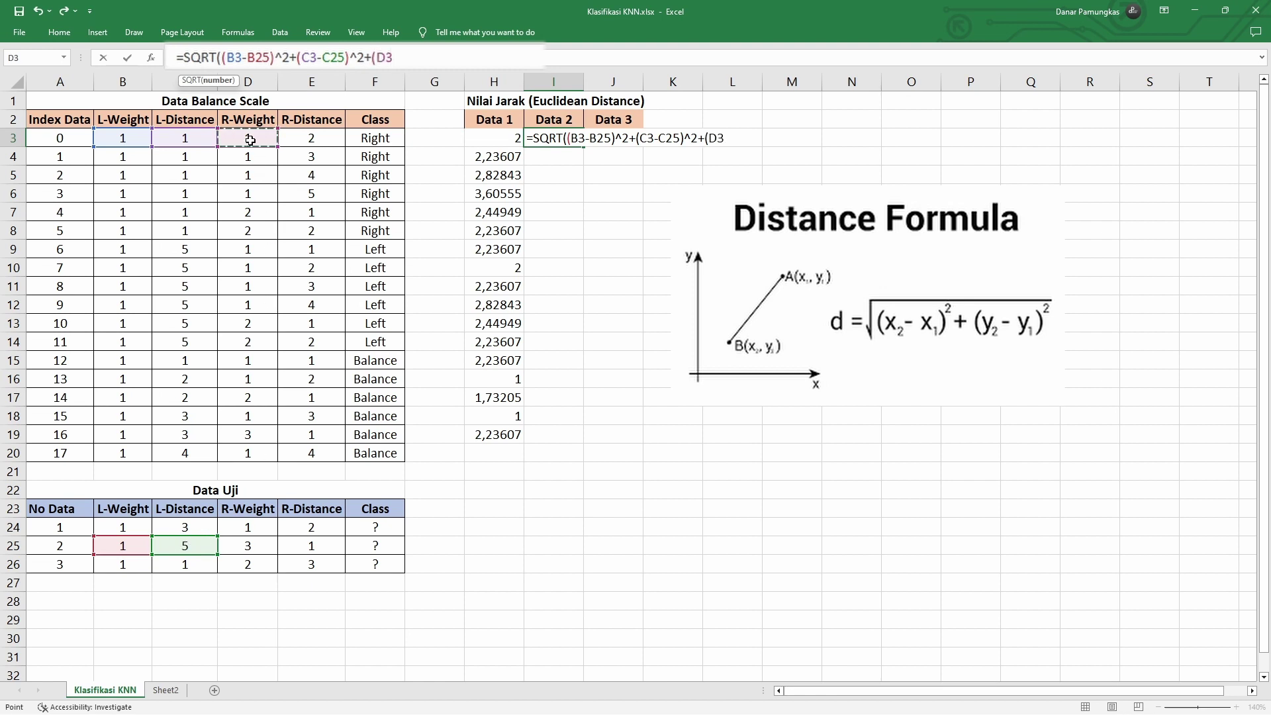
pyautogui.write('-')
pyautogui.click(250, 549)
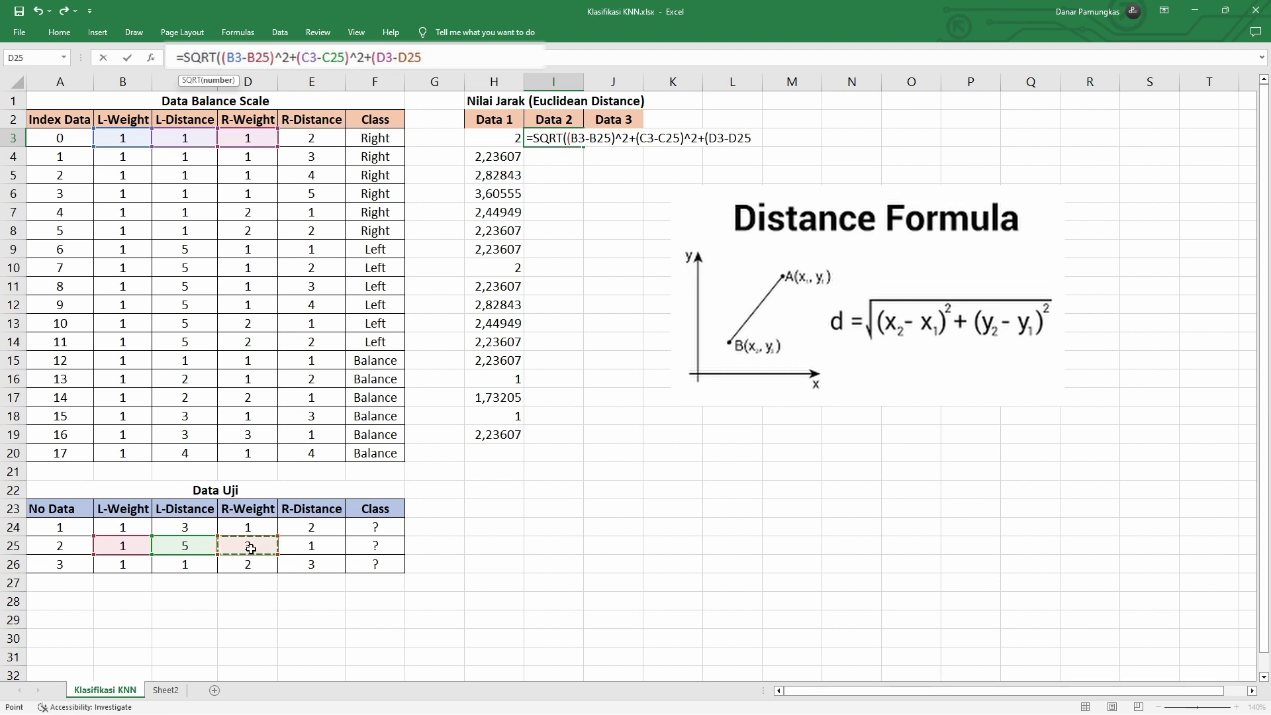
pyautogui.write(')^2+')
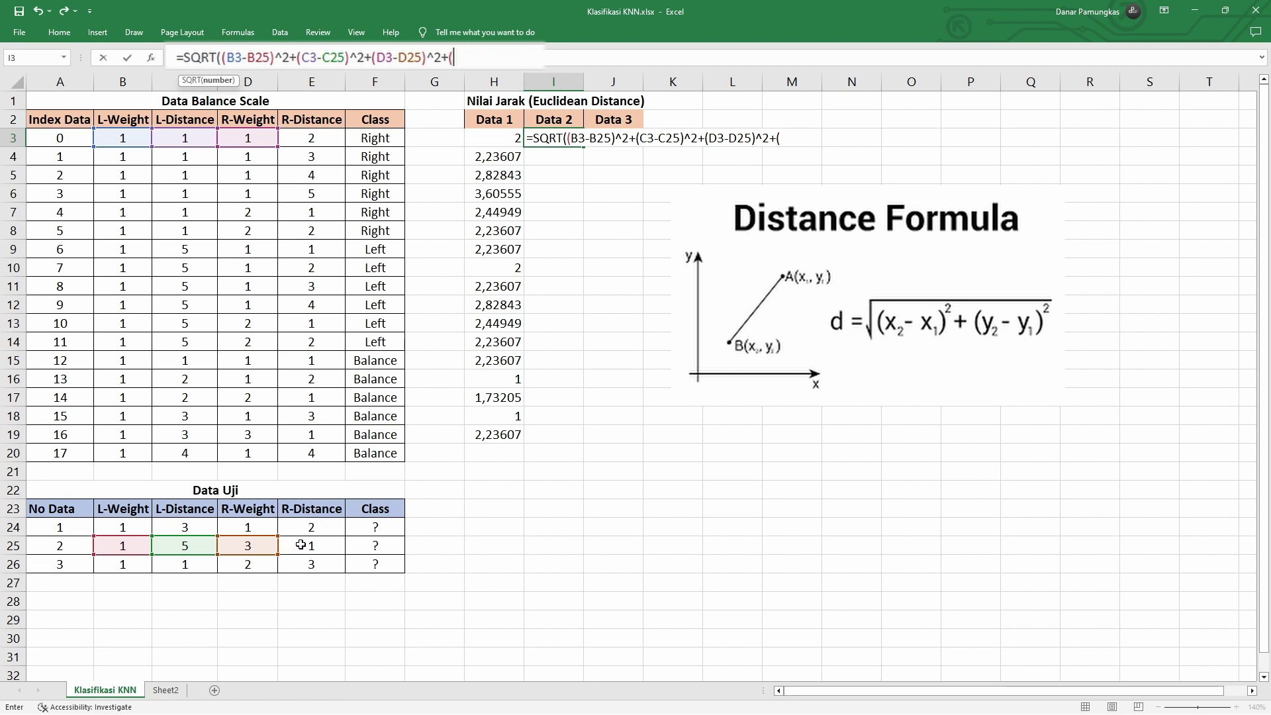
# Step: Add the squared R-Distance difference, (E3-E25)^2, close the square root and enter the I3 formula
pyautogui.write('(')
pyautogui.click(319, 137)
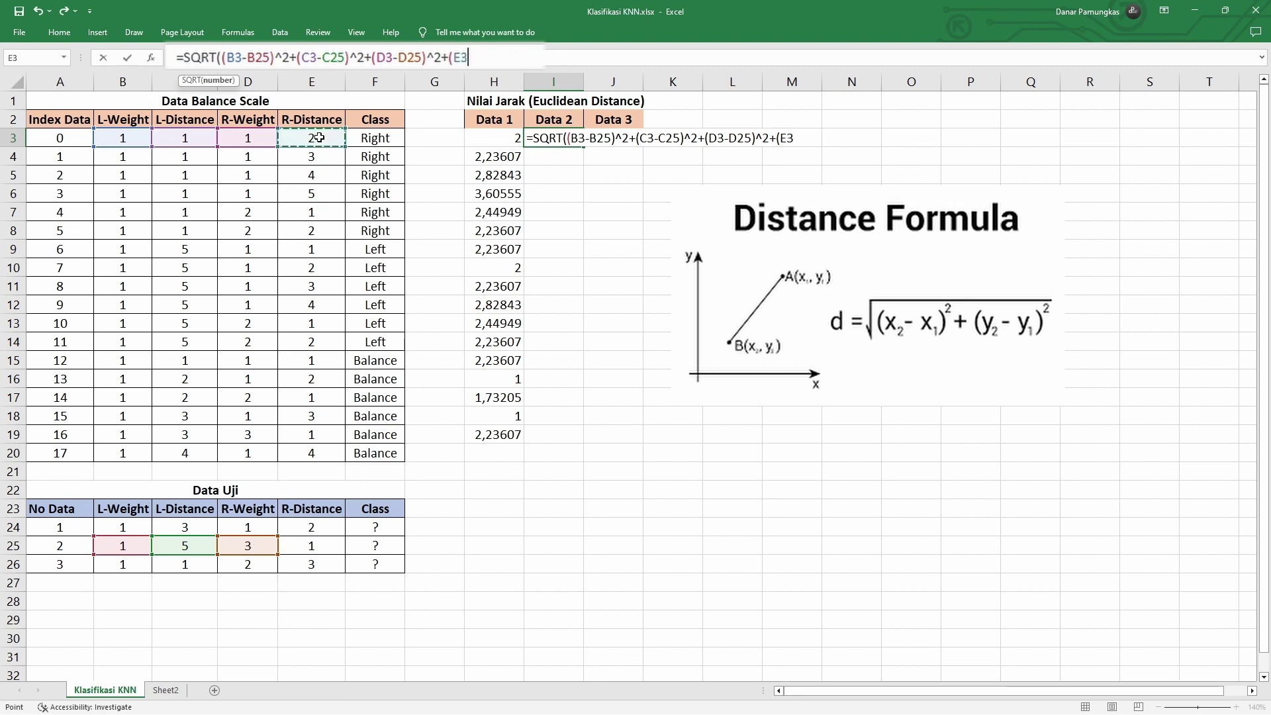
pyautogui.write('-')
pyautogui.click(312, 545)
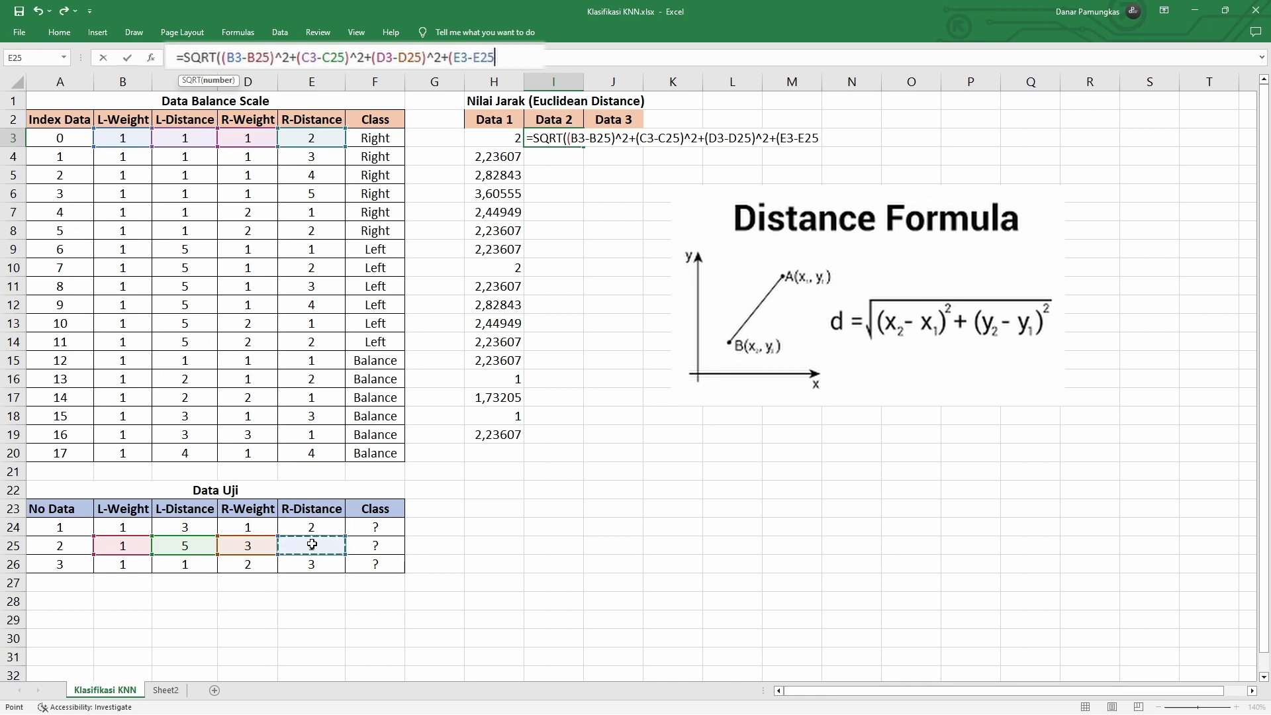
pyautogui.write(')^2)')
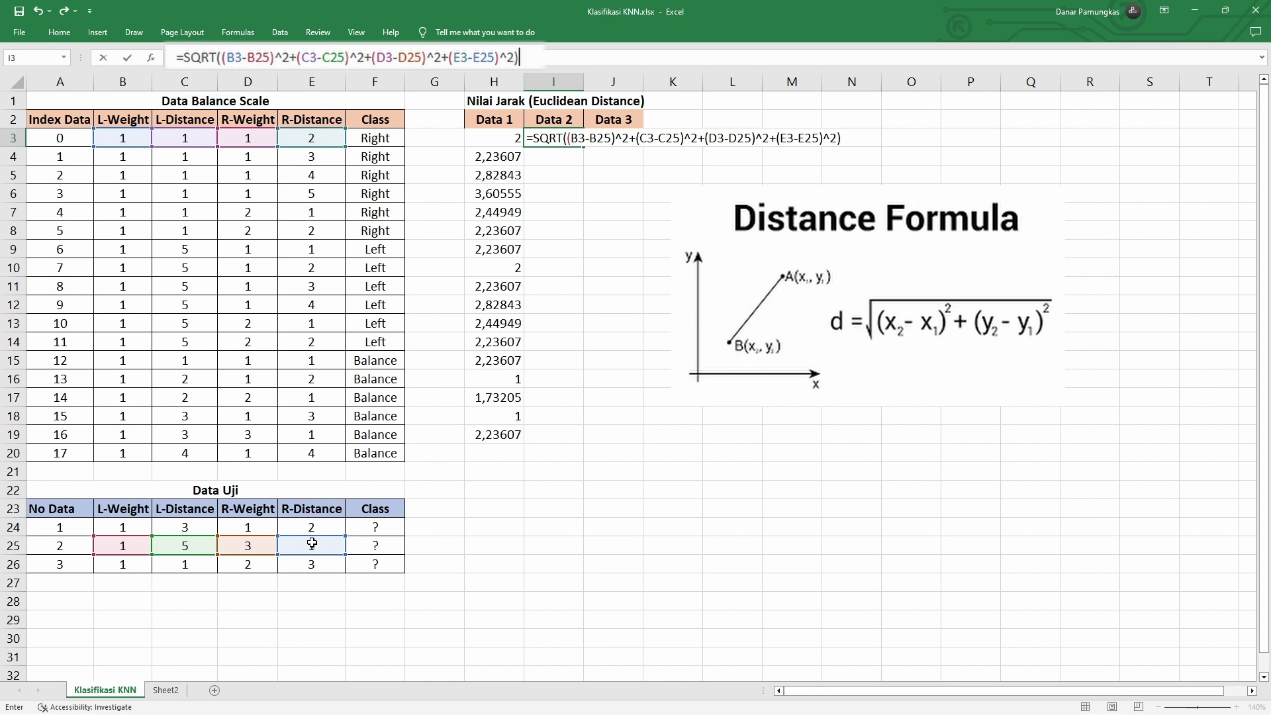
pyautogui.press('Return')
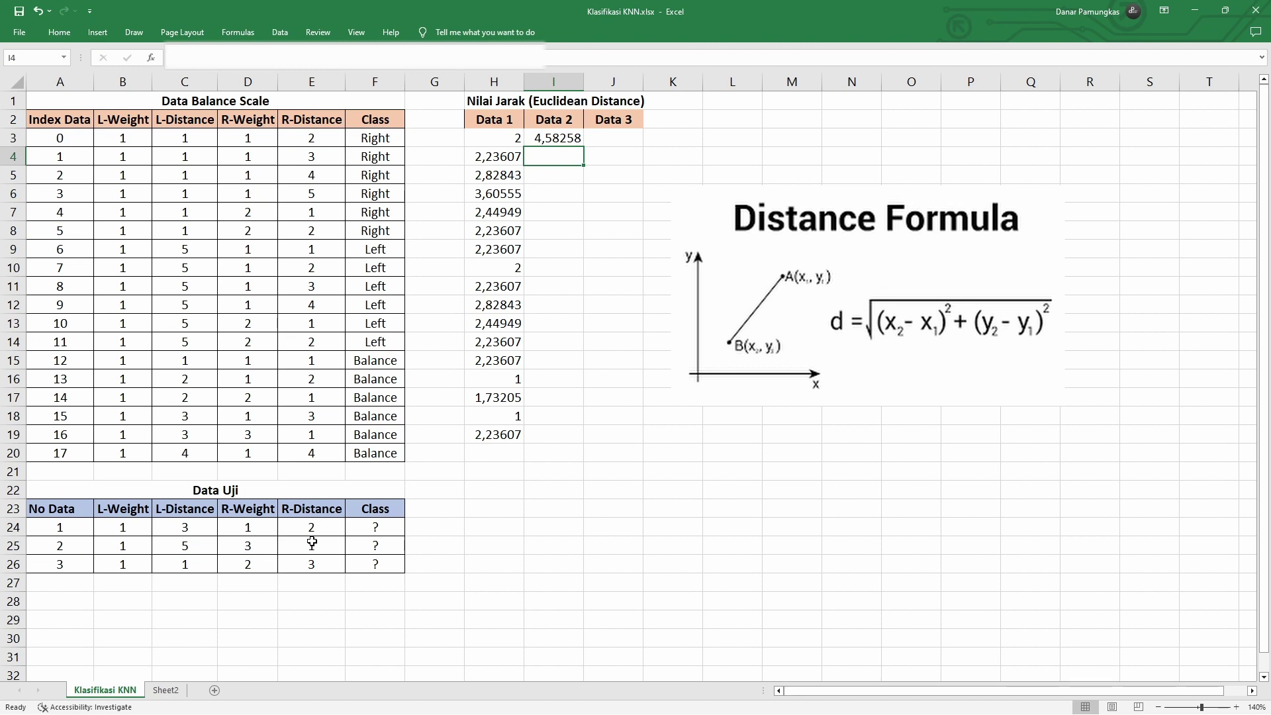
# Step: Make the Data Uji references in the I3 formula absolute: $B$25, $C$25, $D$25 and $E$25
pyautogui.click(559, 136)
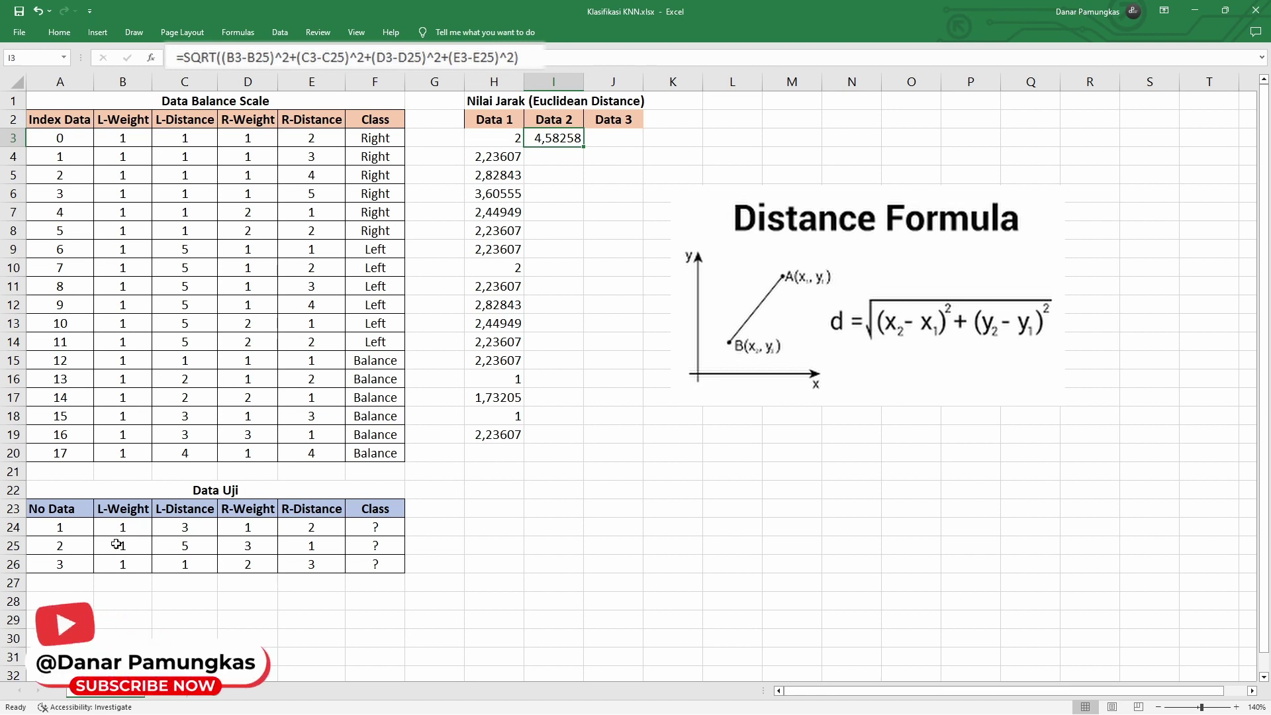
pyautogui.moveTo(121, 544); pyautogui.dragTo(323, 548)
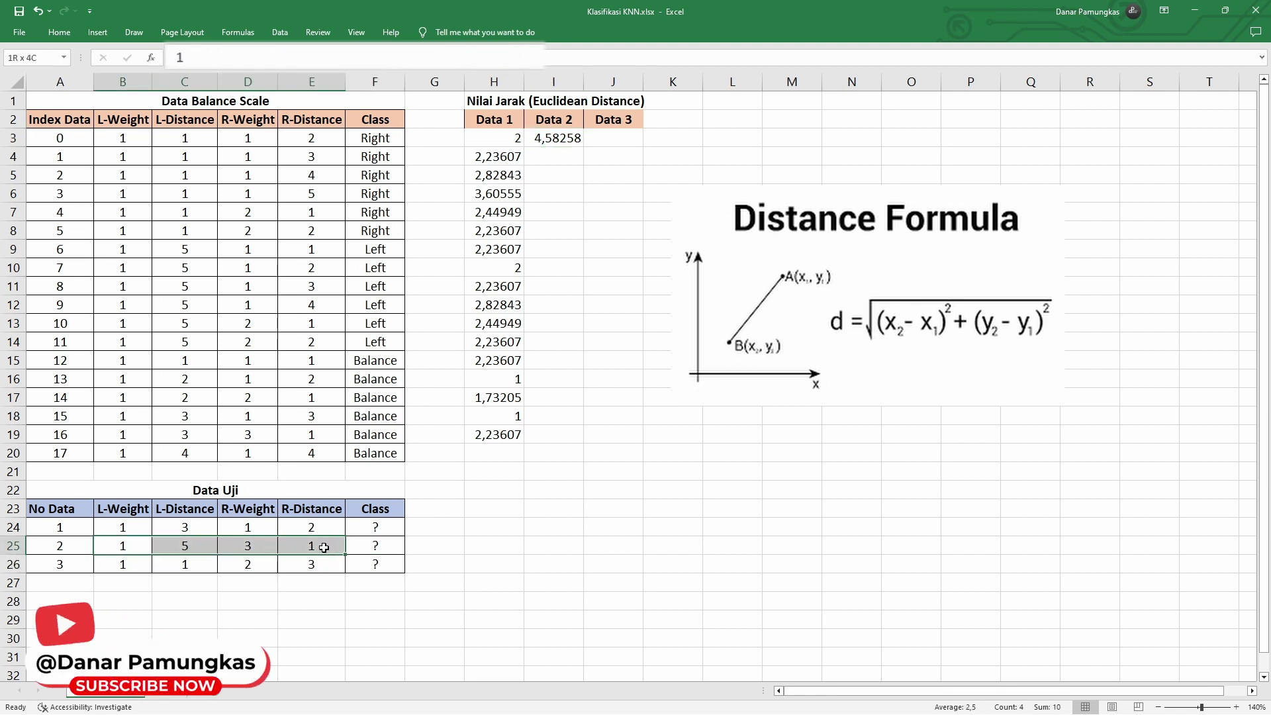
pyautogui.moveTo(122, 137); pyautogui.dragTo(326, 447)
pyautogui.click(551, 138)
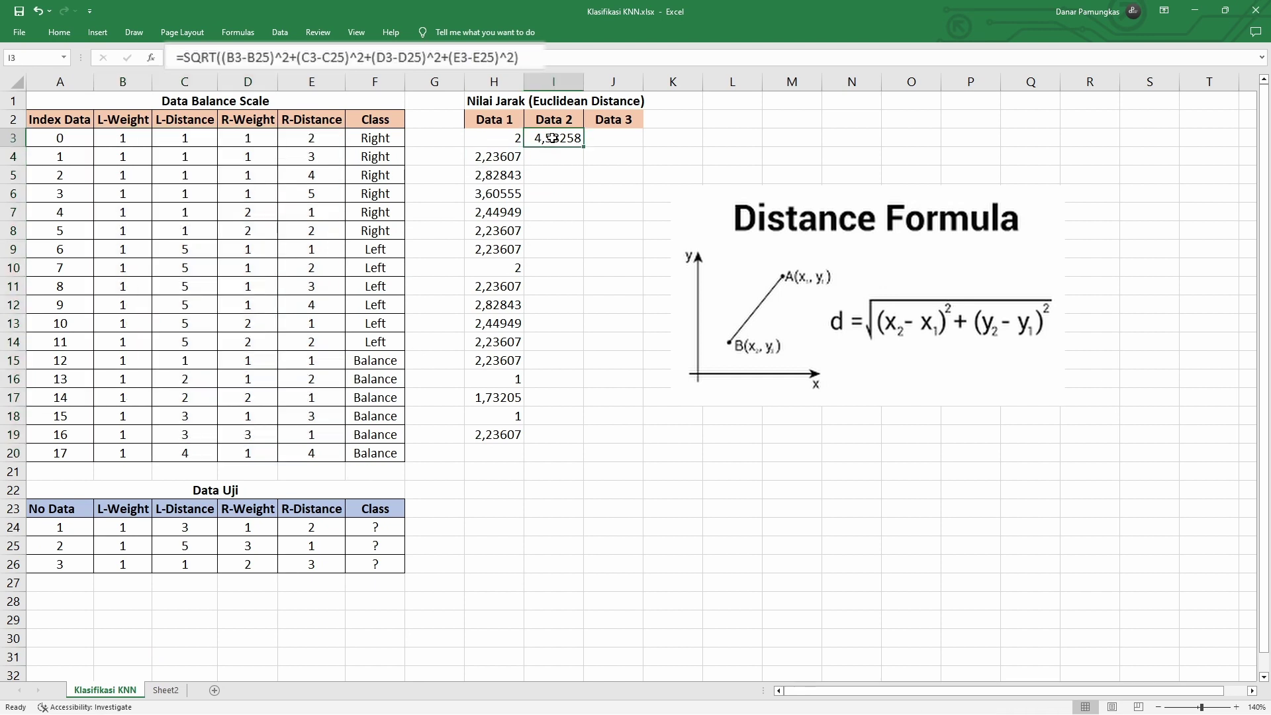
pyautogui.click(256, 58)
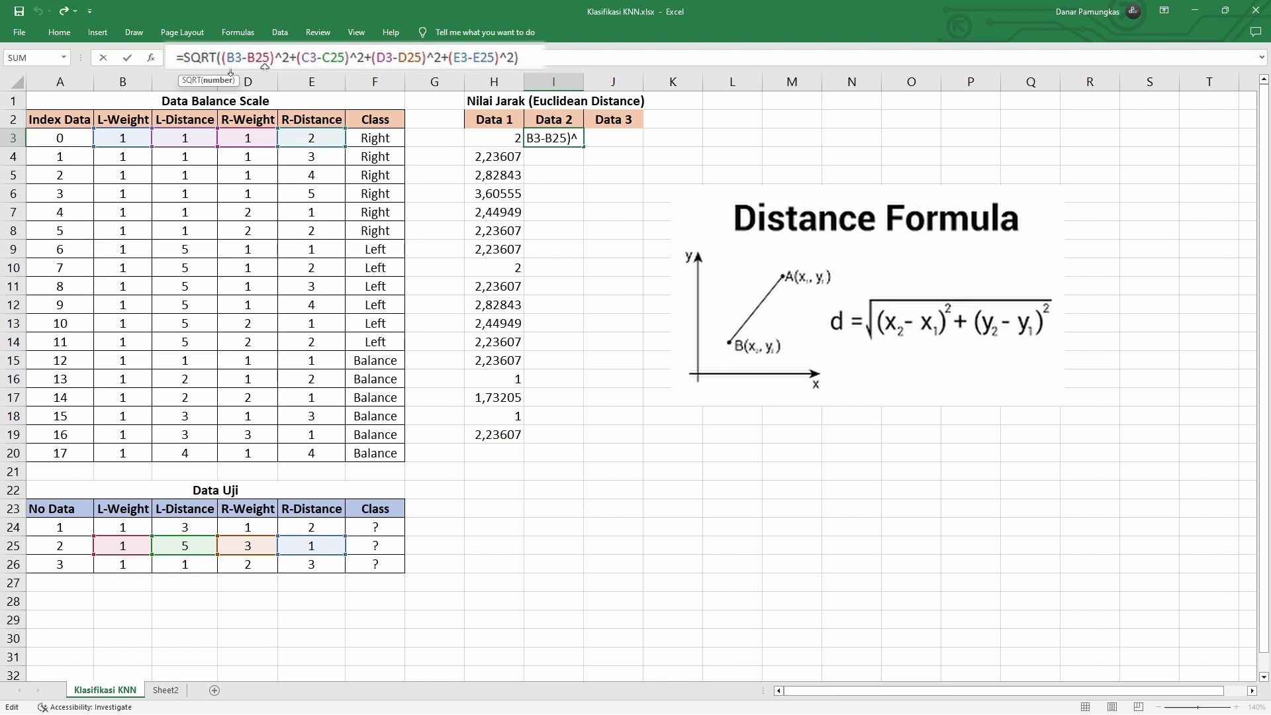
pyautogui.press('F4')
pyautogui.click(347, 57)
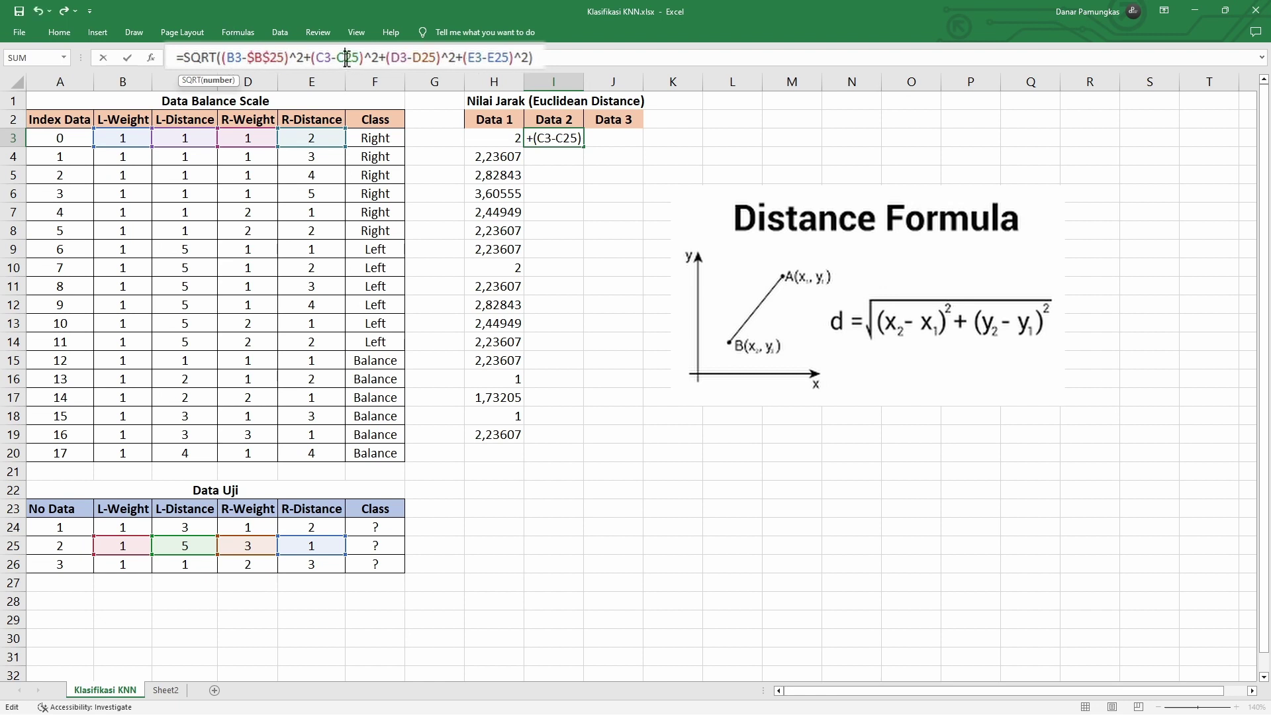
pyautogui.press('F4')
pyautogui.click(439, 59)
pyautogui.press('F4')
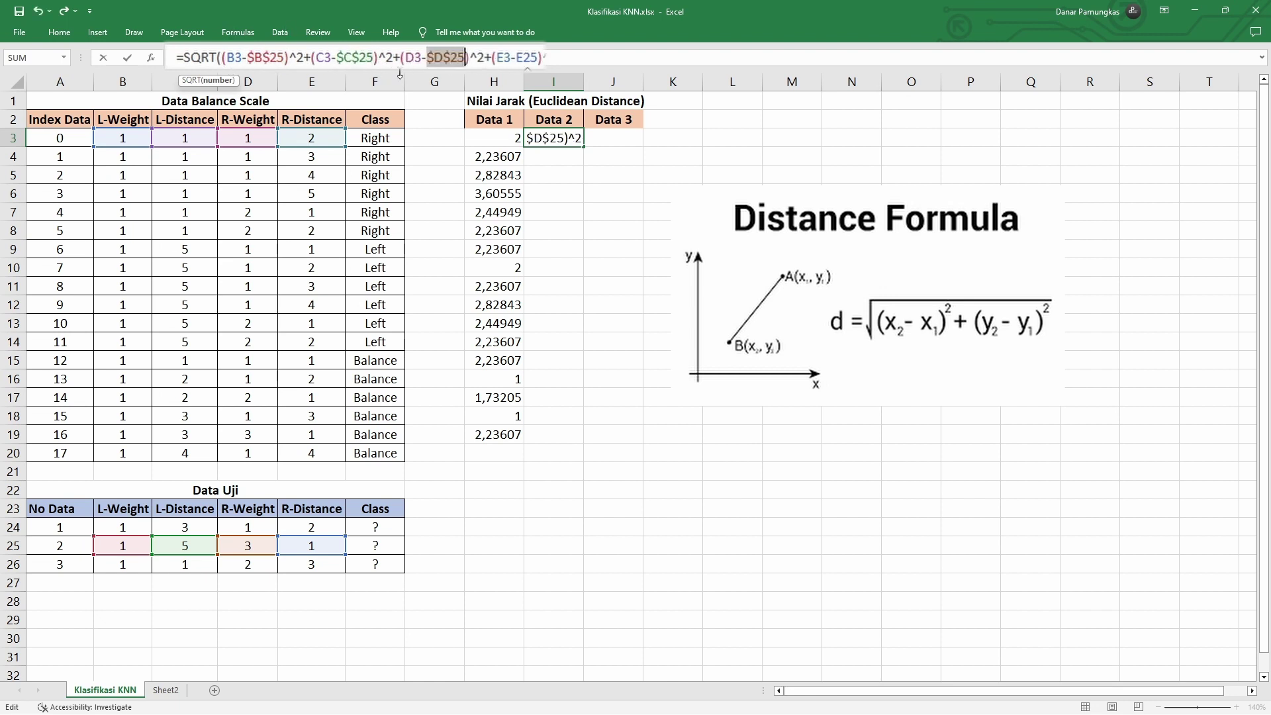
pyautogui.click(521, 59)
pyautogui.press('F4')
pyautogui.press('Return')
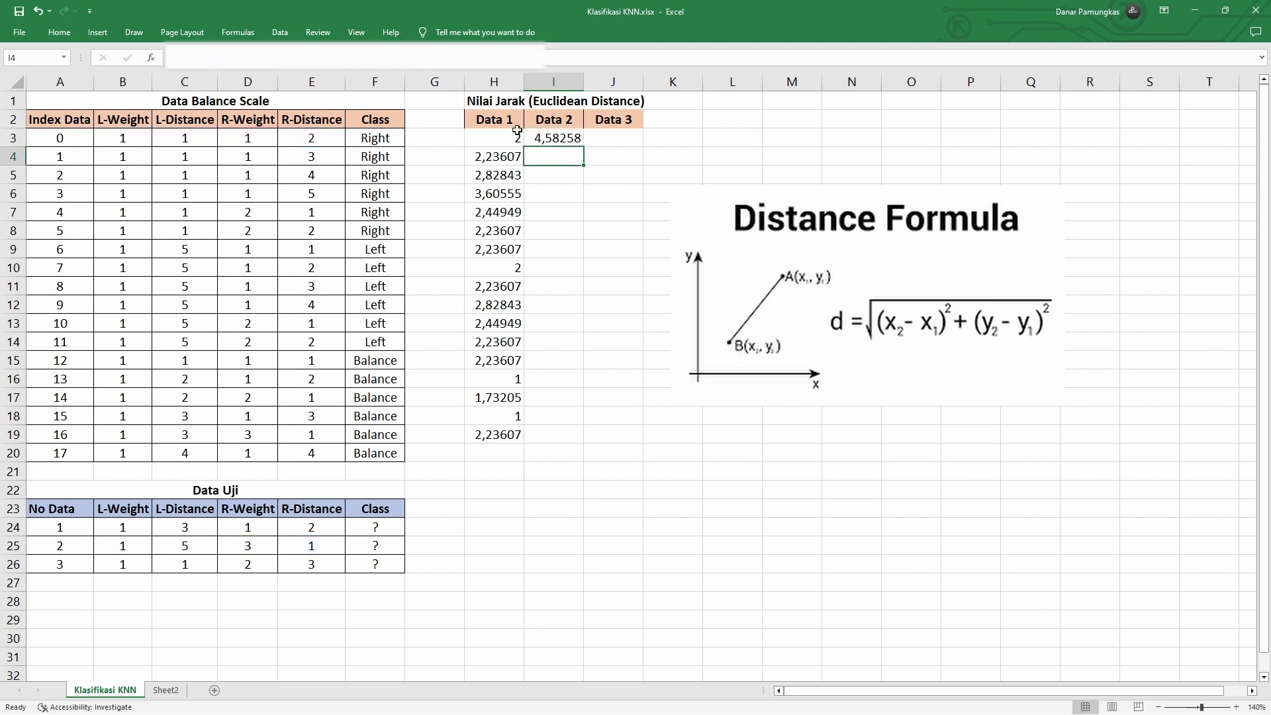
# Step: Fill the Data 2 distance formula from I3 down to I20 and extend the Data 1 formula from H19 to H20
pyautogui.click(570, 138)
pyautogui.moveTo(584, 147); pyautogui.dragTo(524, 464)
pyautogui.click(502, 442)
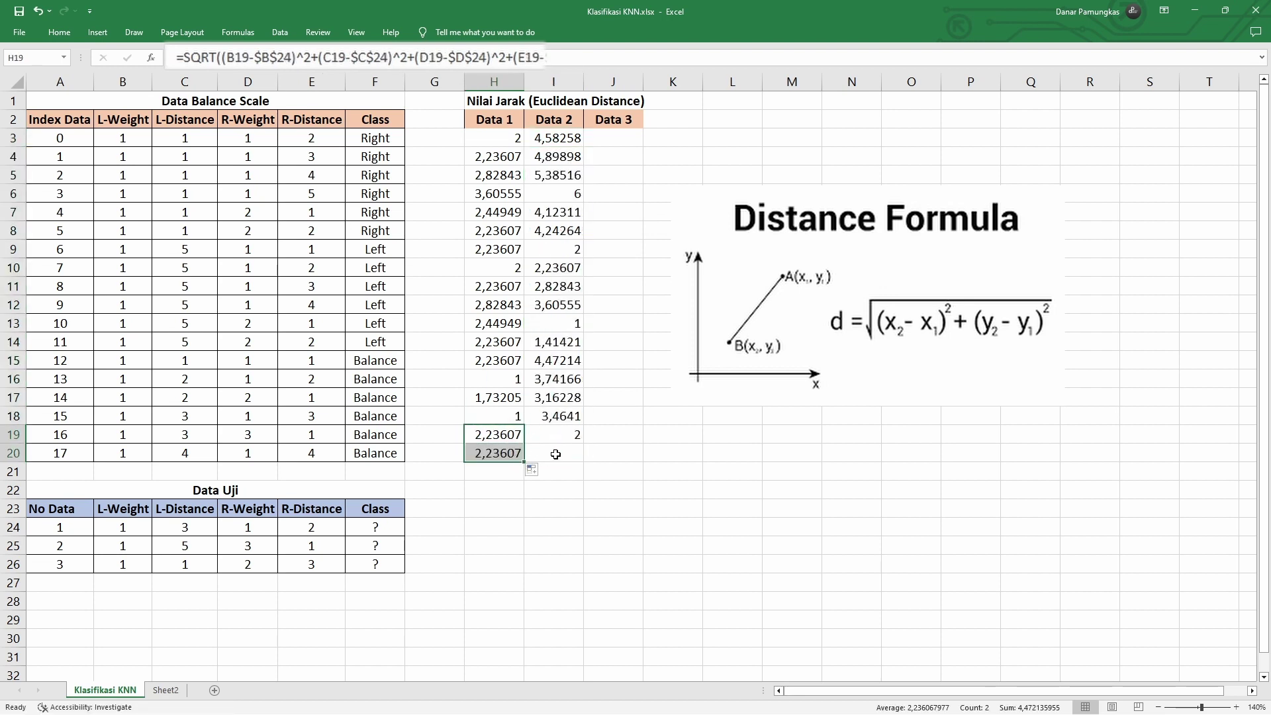
pyautogui.click(568, 438)
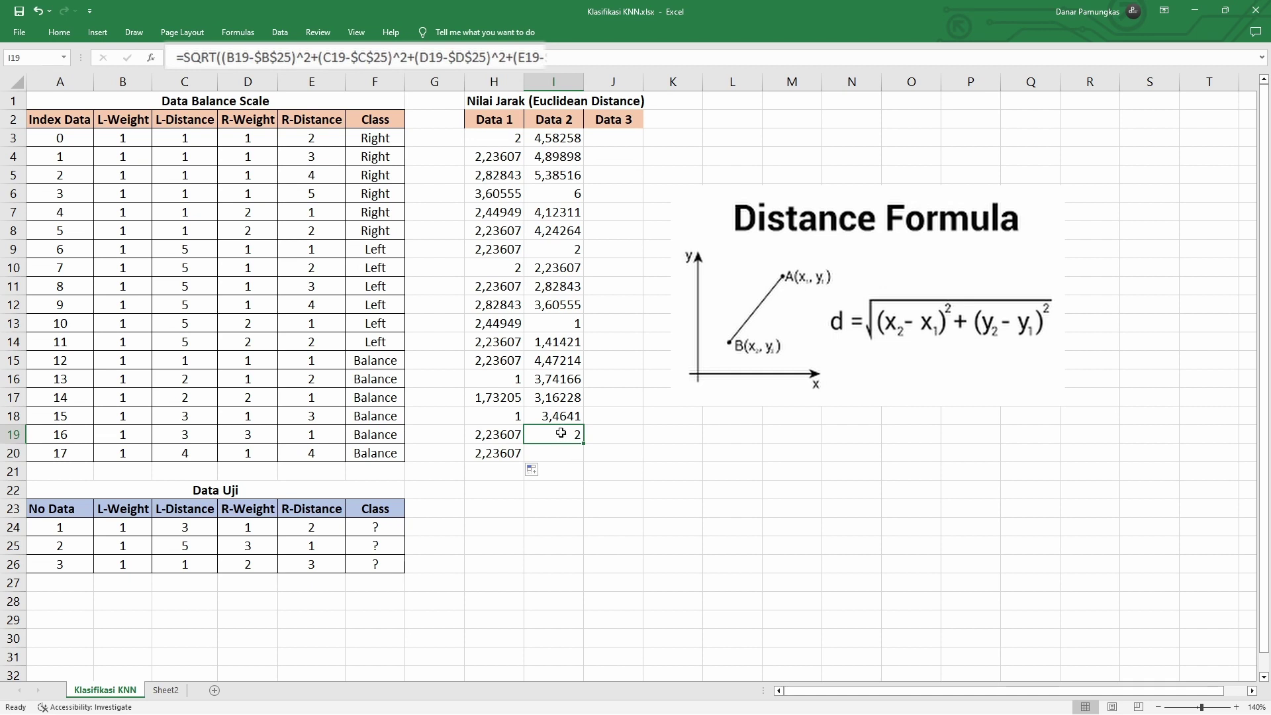
pyautogui.moveTo(584, 445); pyautogui.dragTo(584, 463)
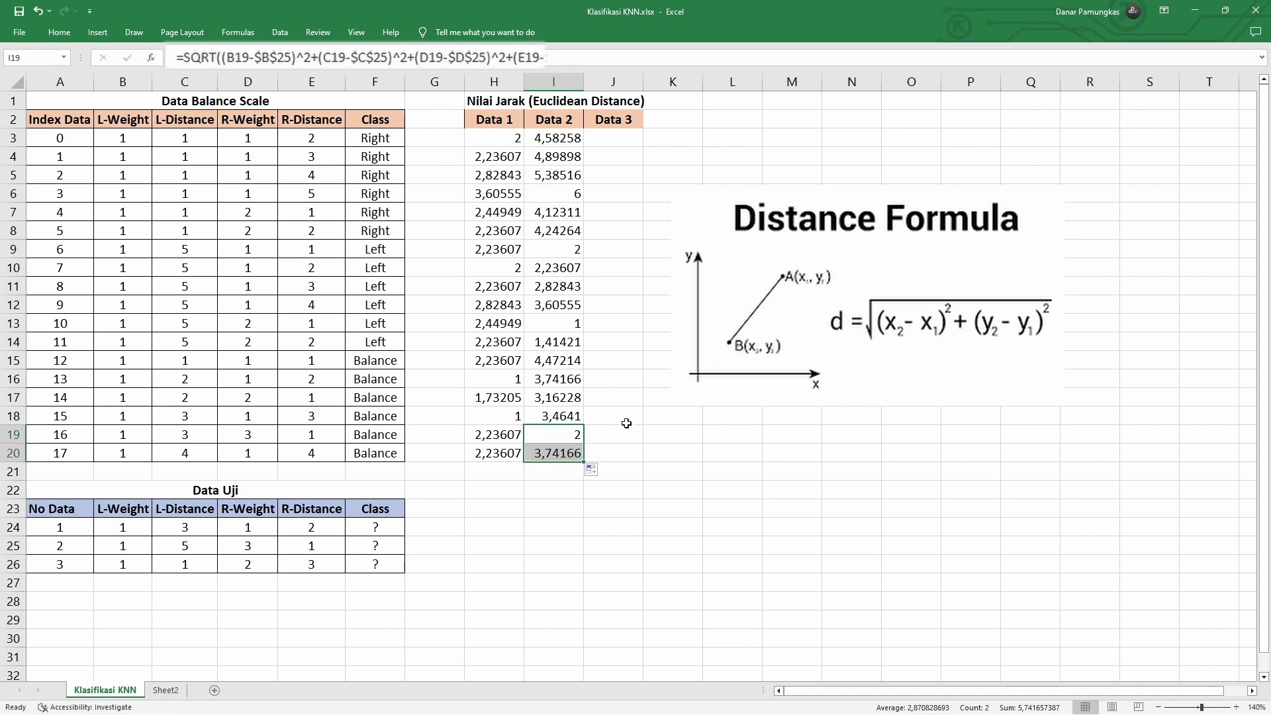
pyautogui.click(626, 419)
# Step: Start the Data 3 distance formula in J3 with a square root containing the squared L-Weight difference, (B3-B26)^2
pyautogui.click(627, 137)
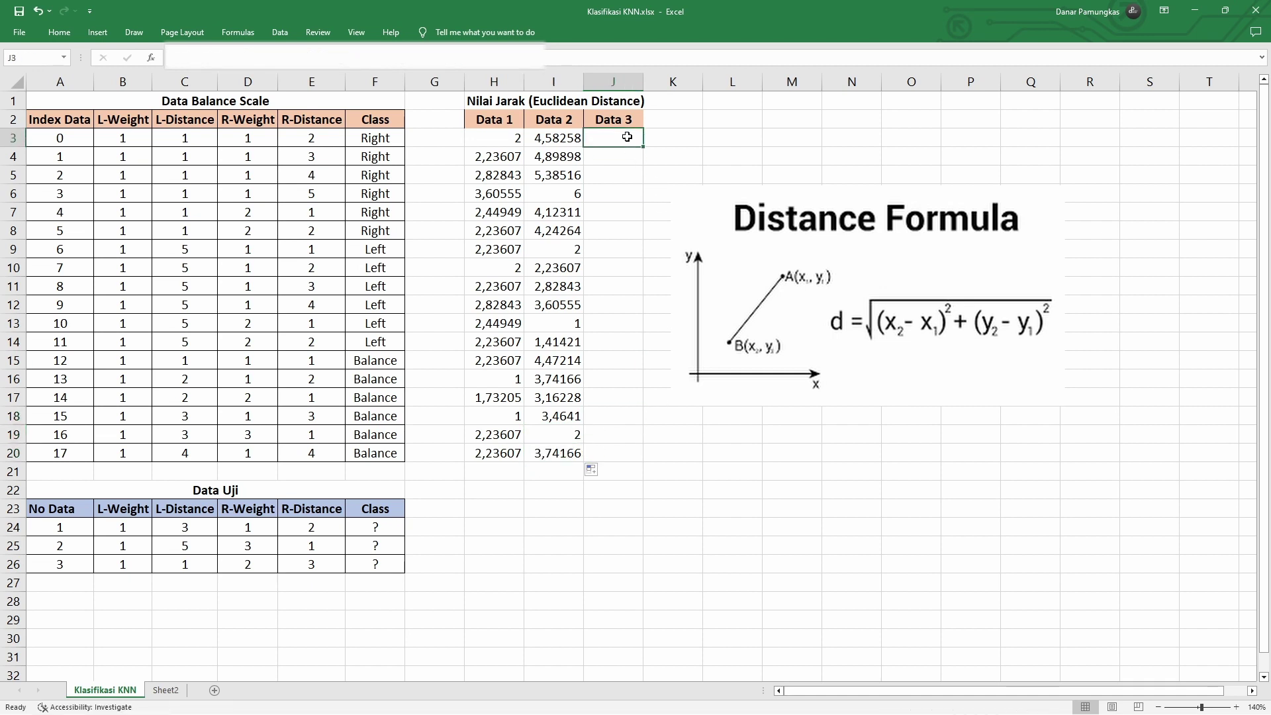
pyautogui.write('=')
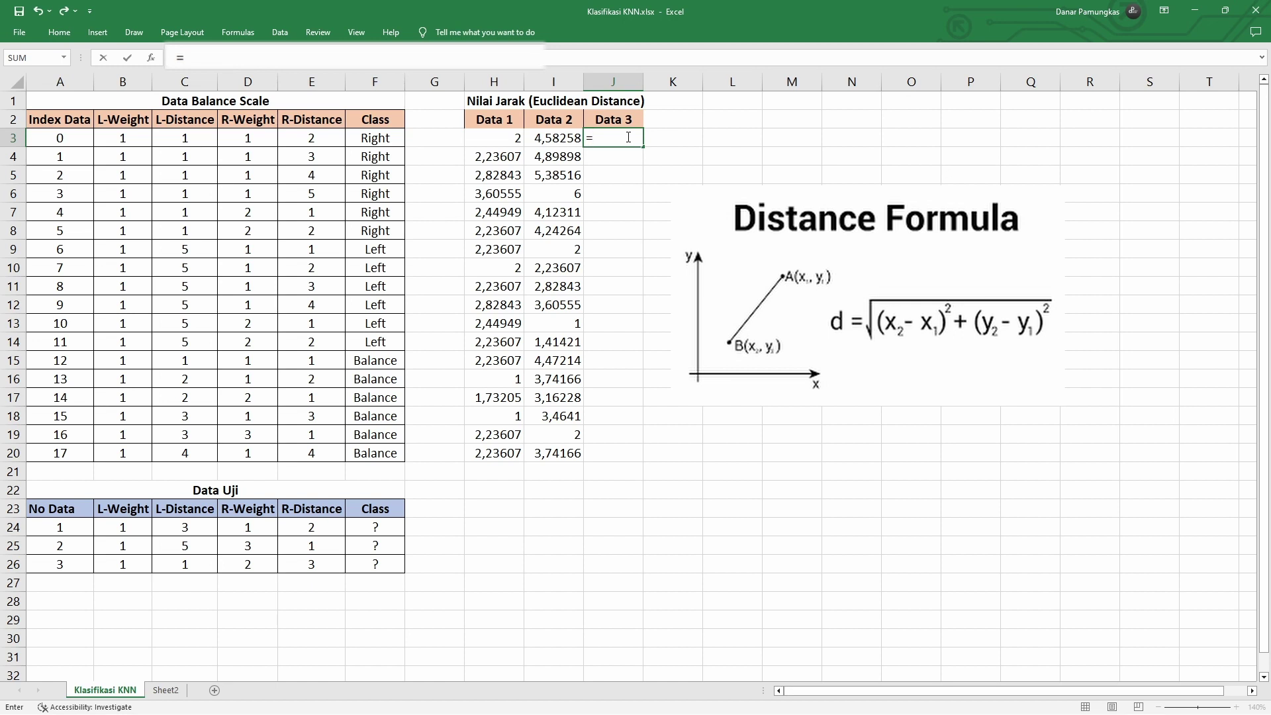
pyautogui.write('sq')
pyautogui.press('Tab')
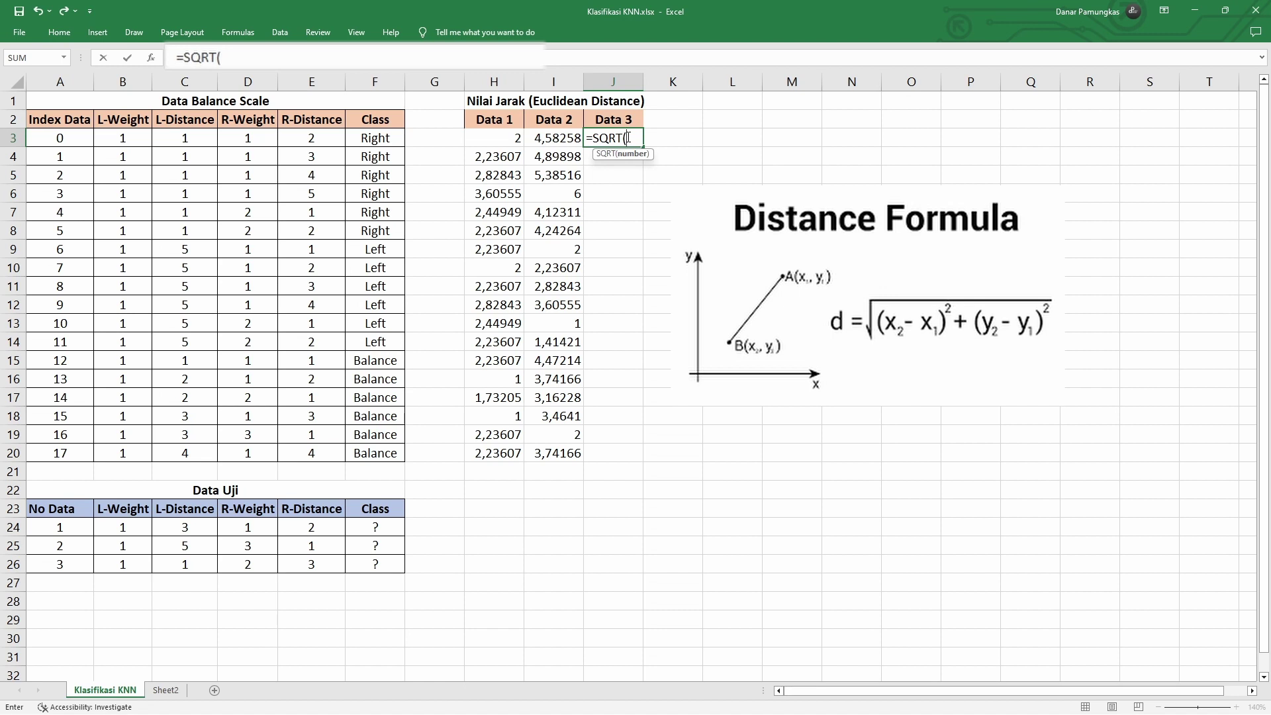
pyautogui.write('(')
pyautogui.click(125, 137)
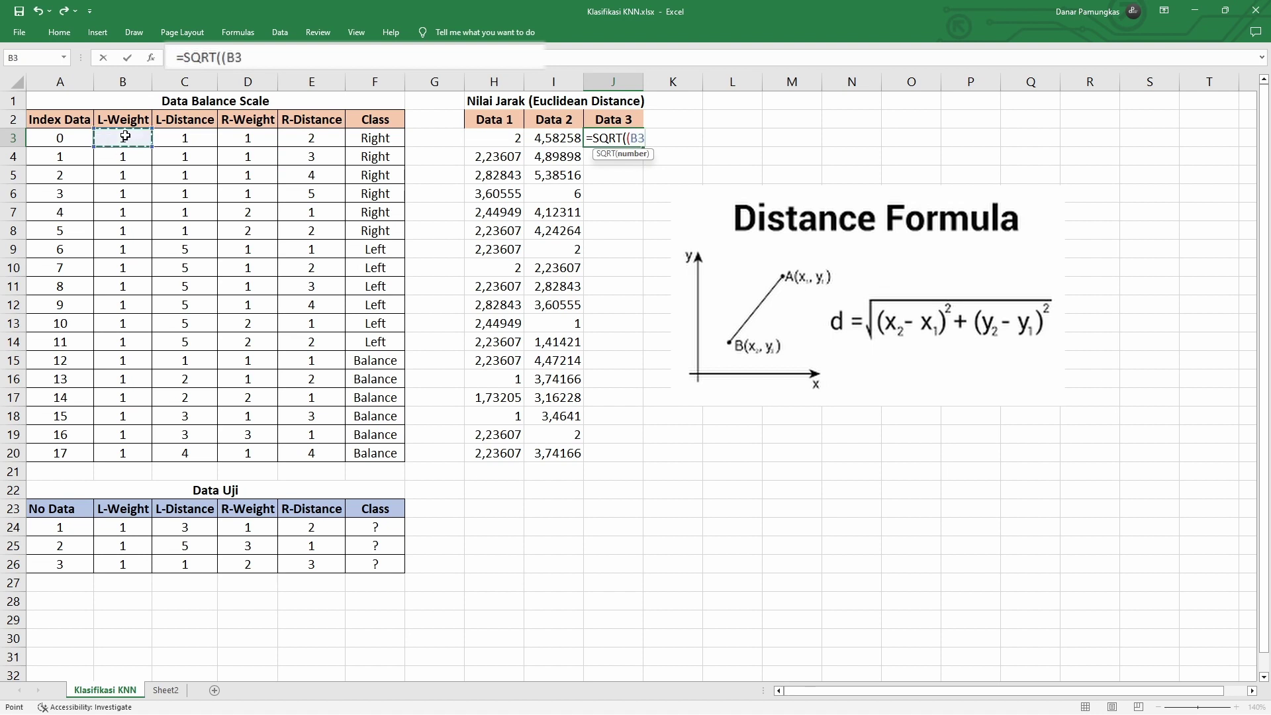
pyautogui.write('-')
pyautogui.click(123, 563)
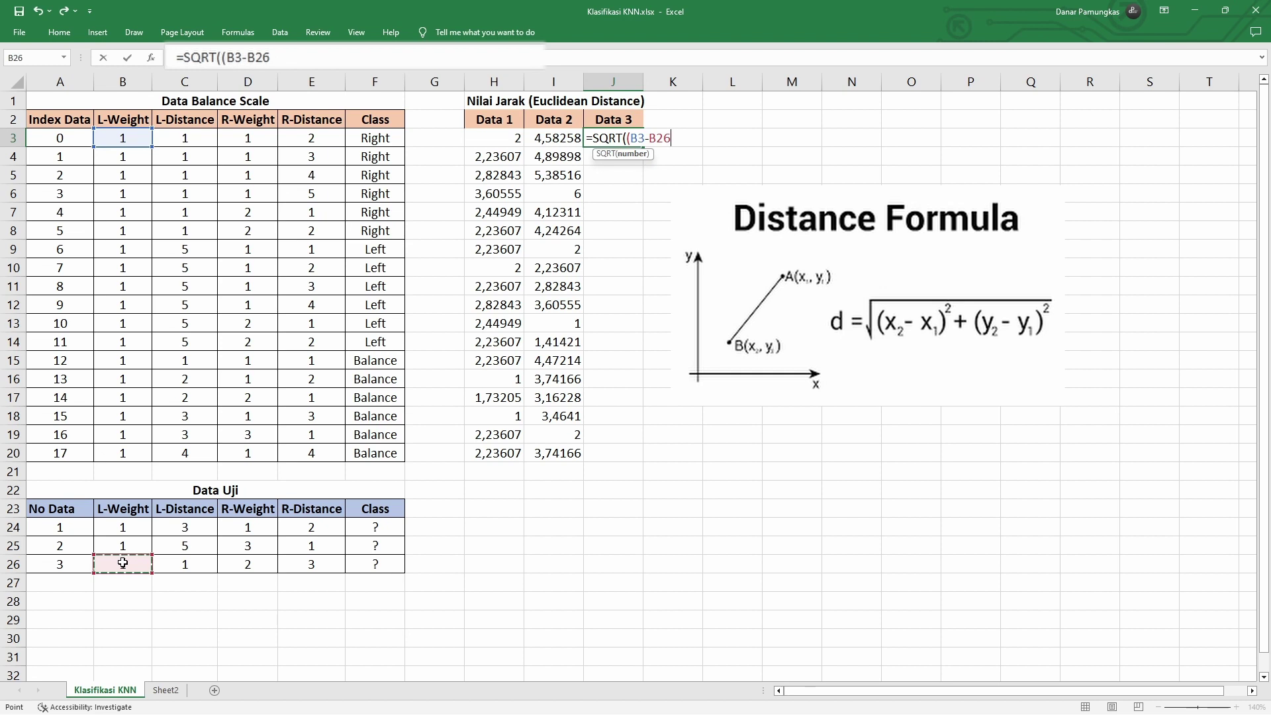
pyautogui.write(')^2+')
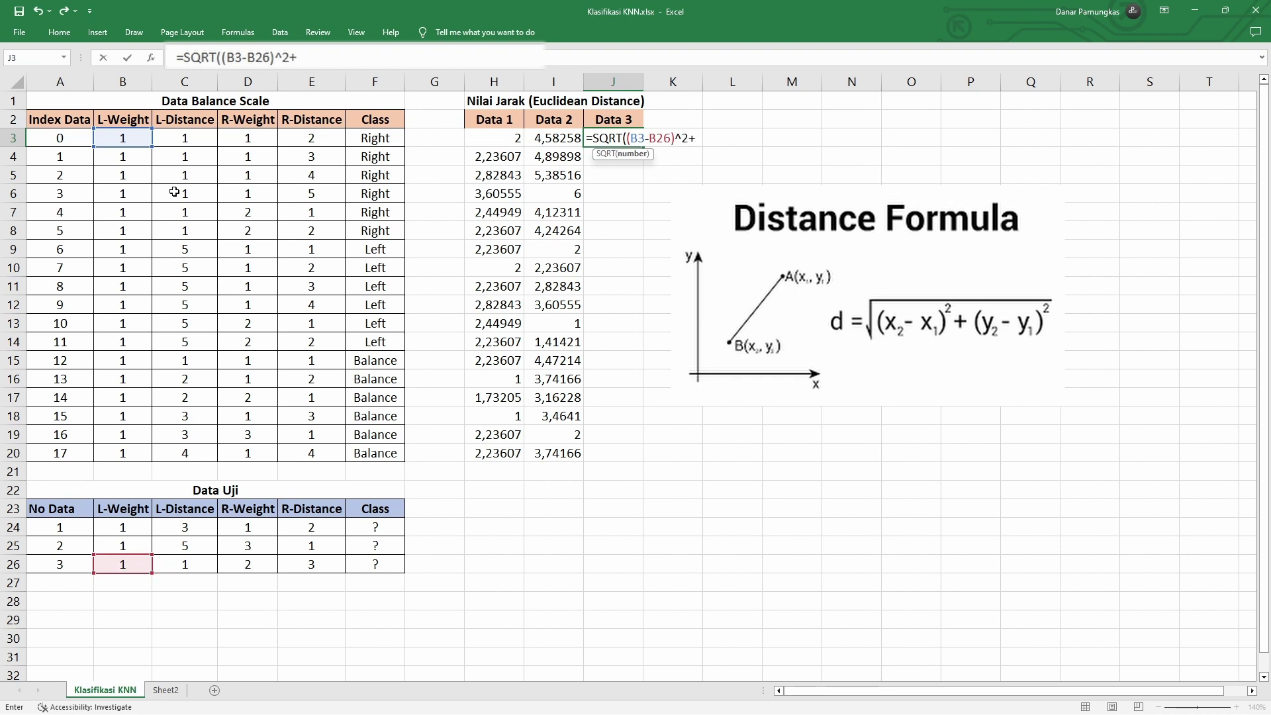
# Step: Add the squared L-Distance difference, (C3-C26)^2, to the Data 3 distance formula in J3
pyautogui.click(201, 138)
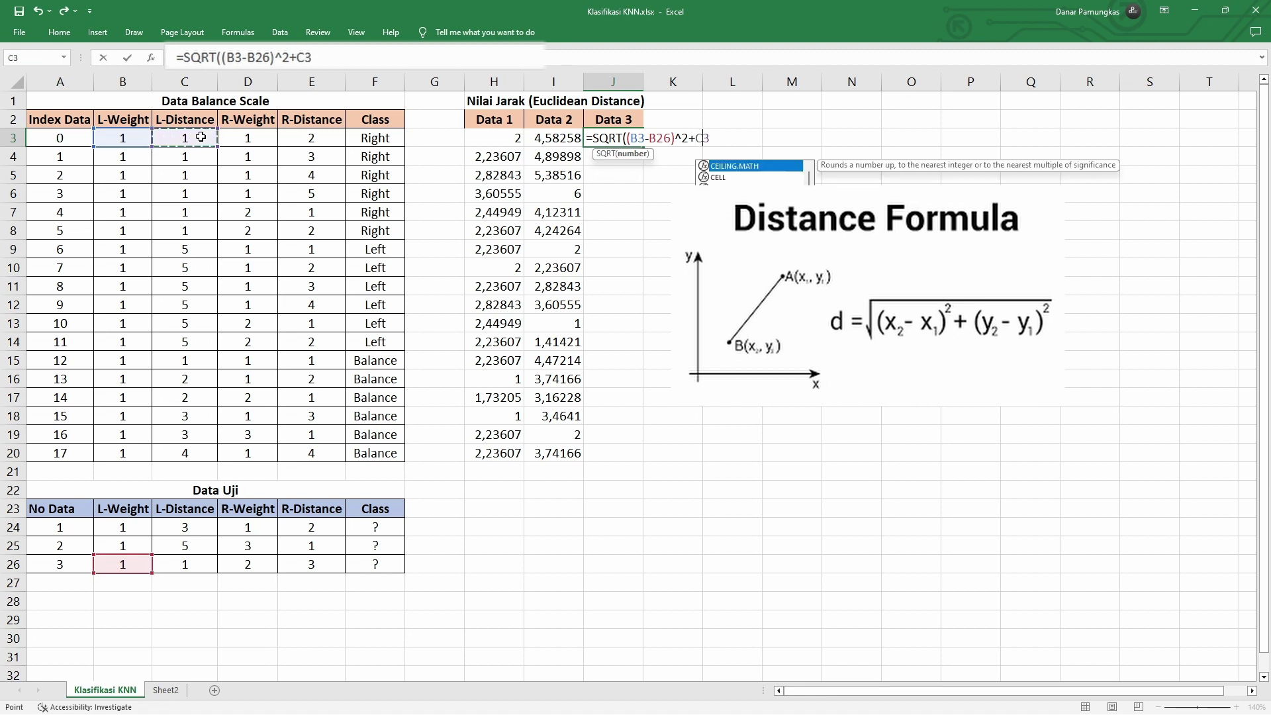
pyautogui.press('BackSpace')
pyautogui.press('BackSpace')
pyautogui.write('(')
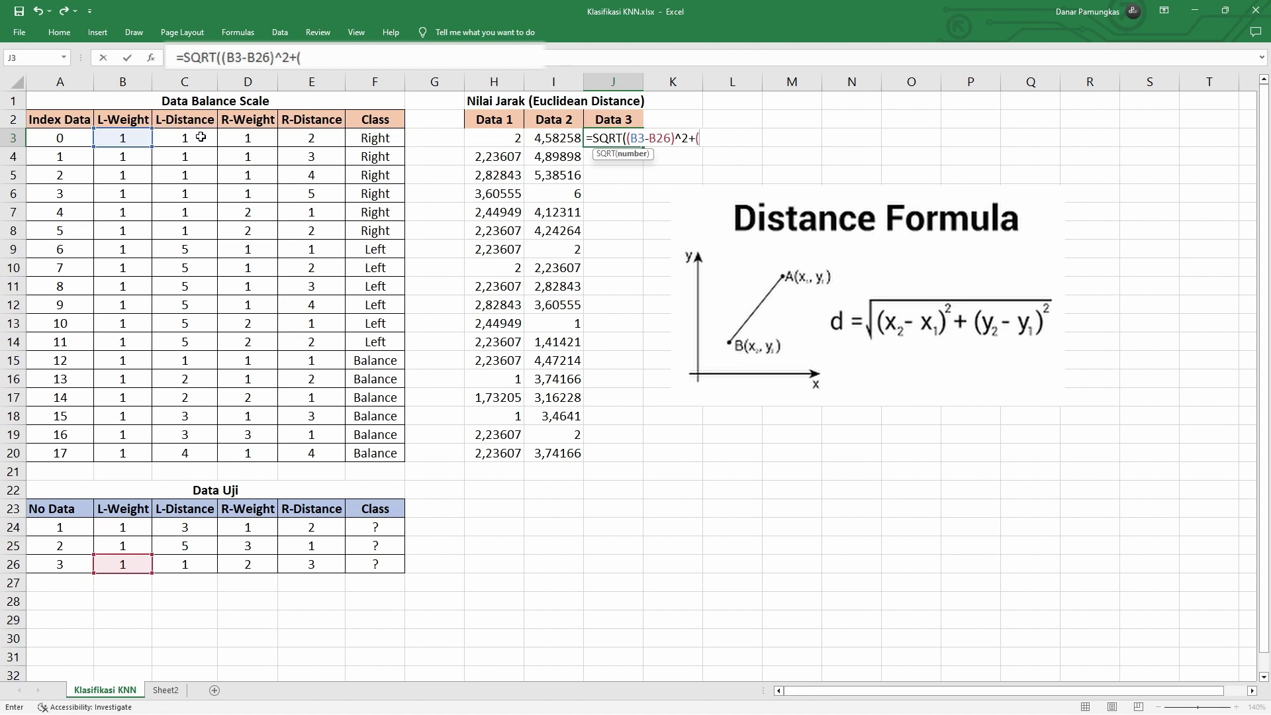
pyautogui.click(201, 137)
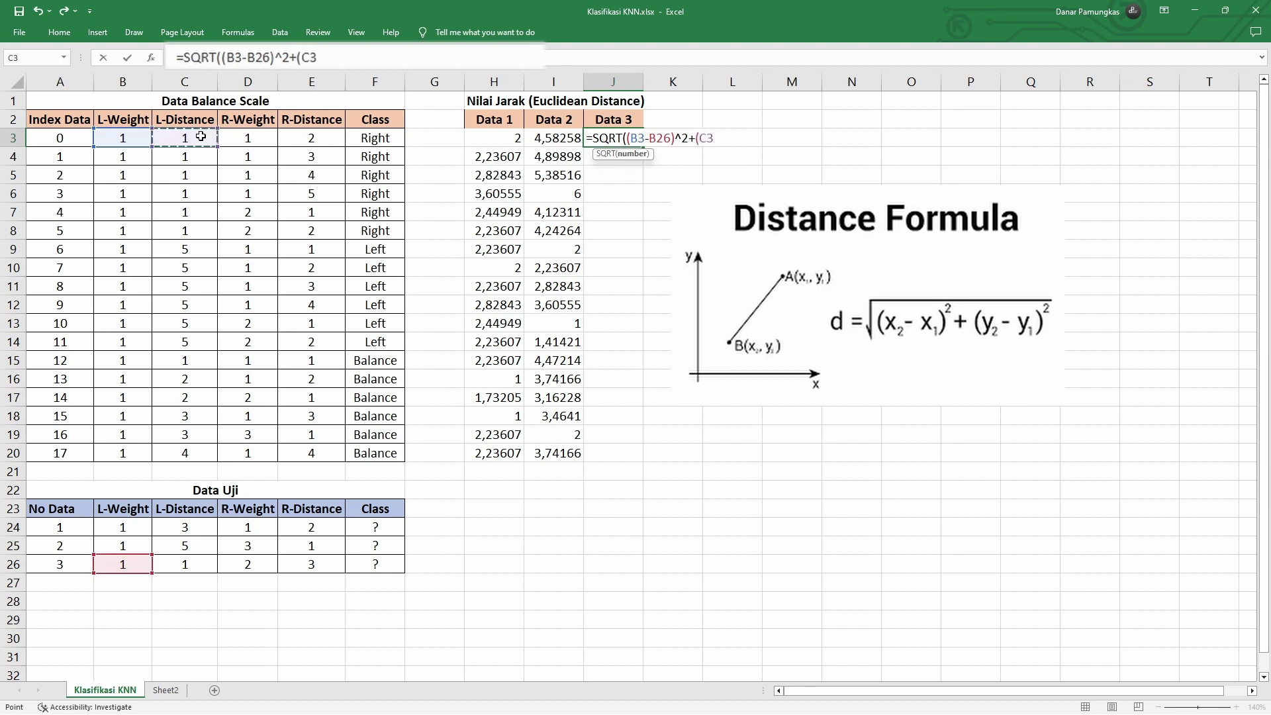
pyautogui.write('-')
pyautogui.click(188, 566)
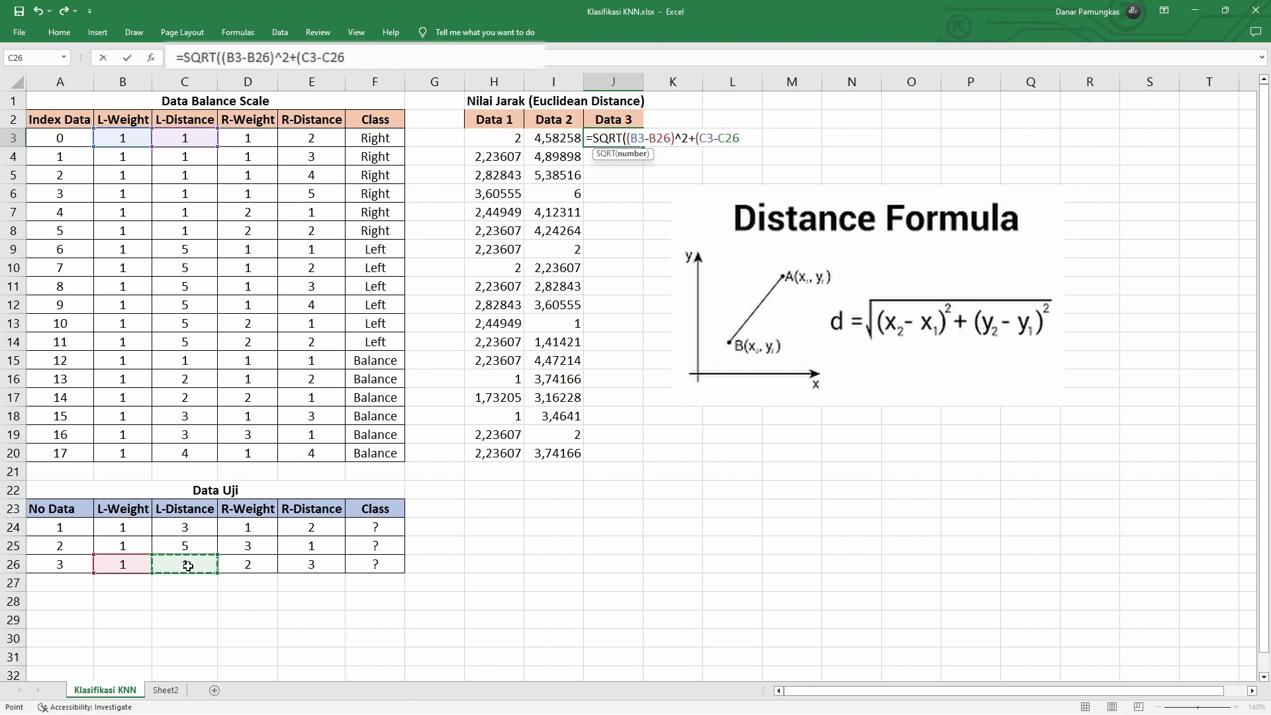
pyautogui.write(')^2+(')
# Step: Add the squared R-Weight difference, (D3-D26)^2, to the J3 formula
pyautogui.click(250, 139)
pyautogui.write('-')
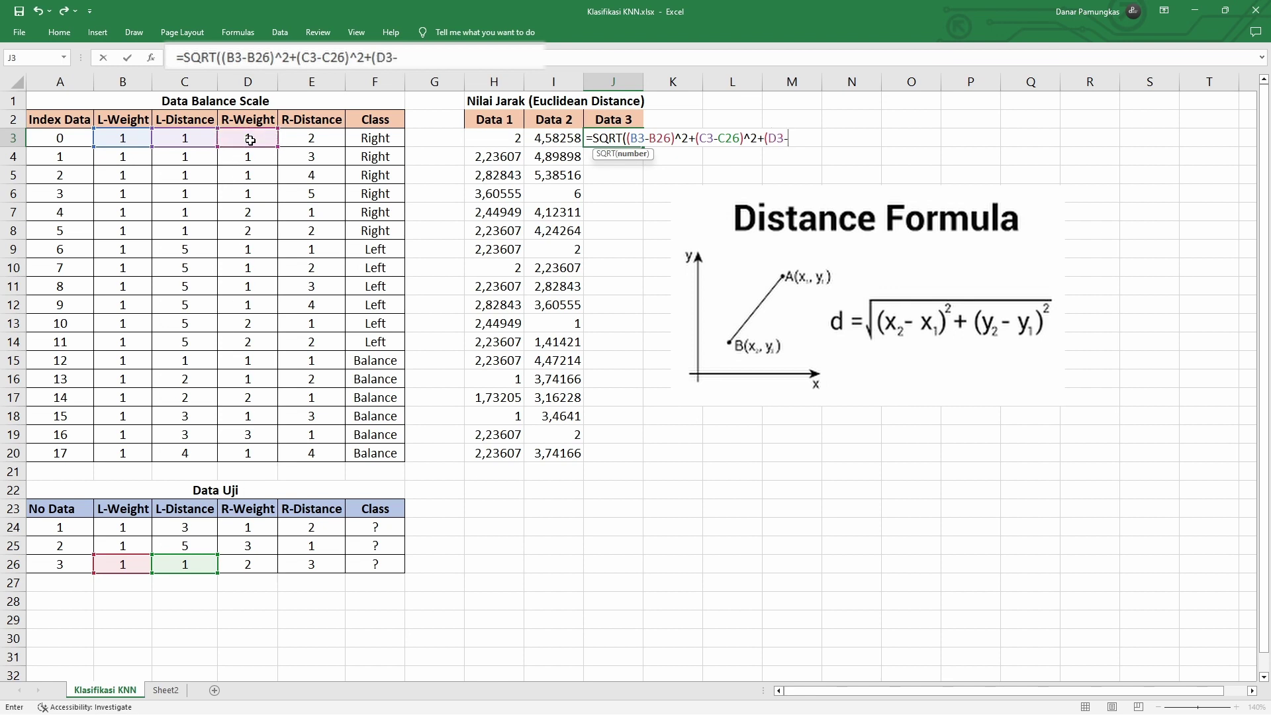
pyautogui.click(258, 562)
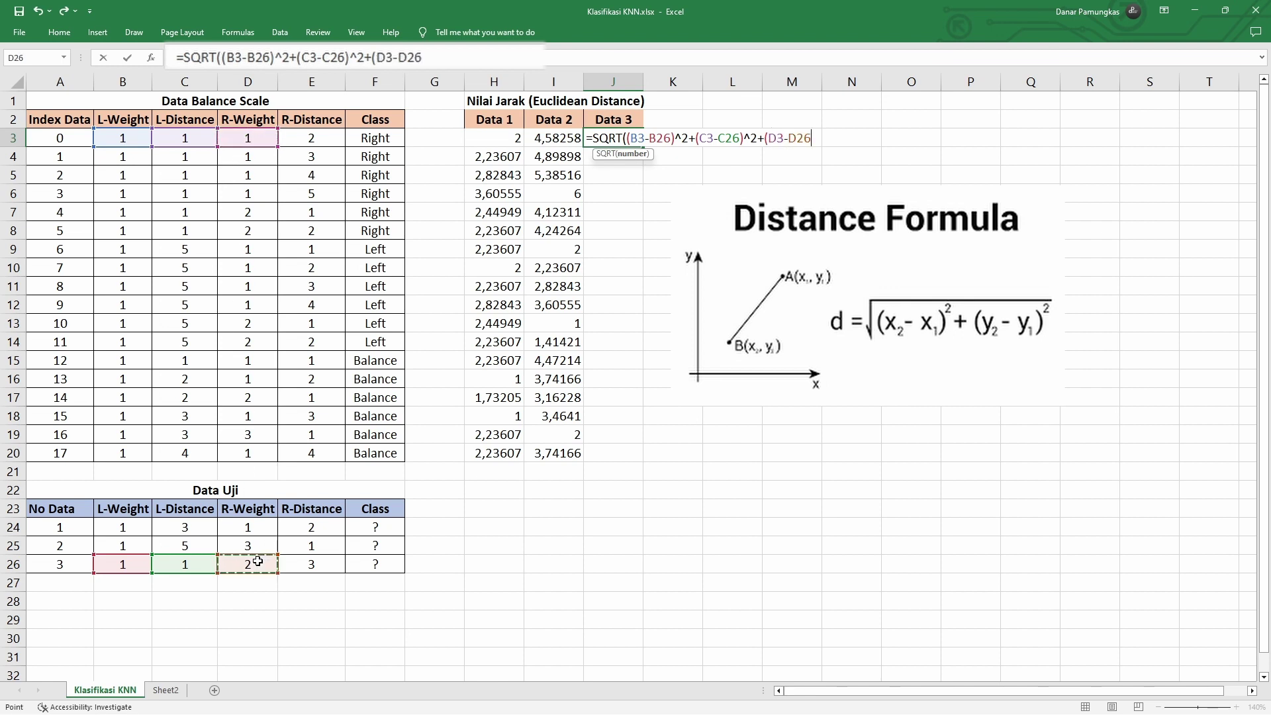
pyautogui.write(')^2+(')
# Step: Add the squared R-Distance difference, (E3-E26)^2, close the square root and enter the J3 formula
pyautogui.click(322, 137)
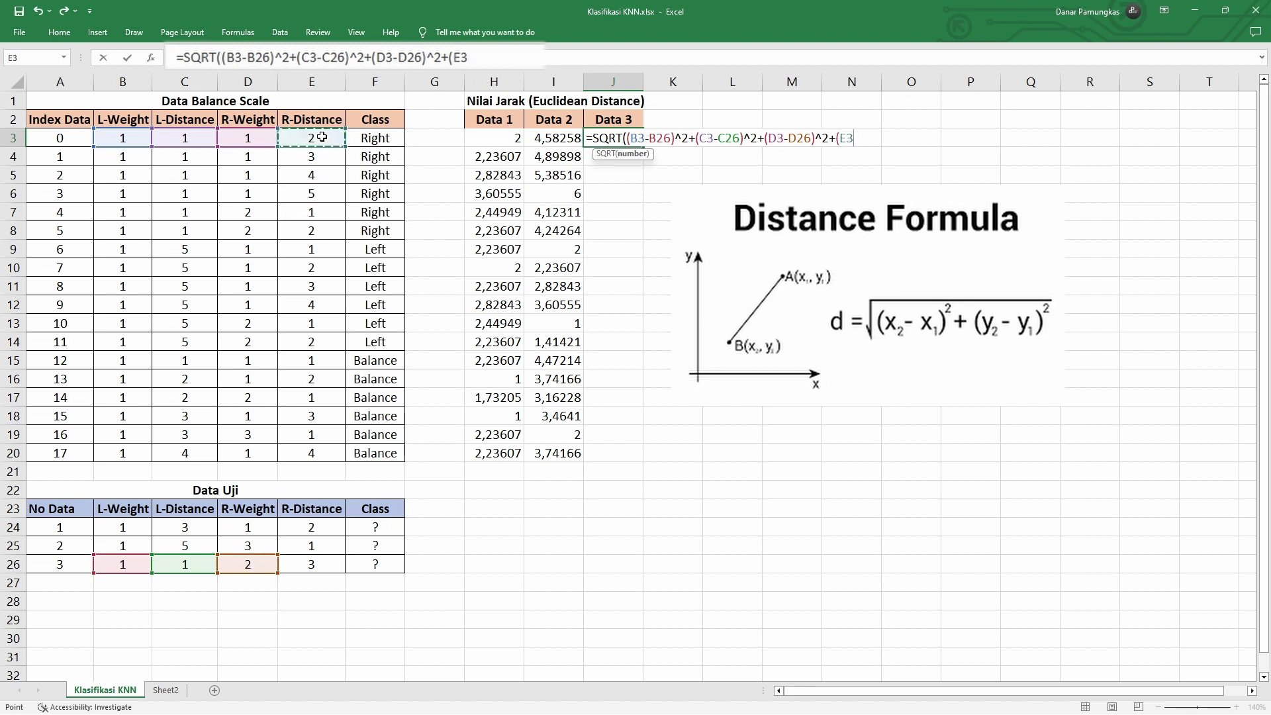
pyautogui.write('-')
pyautogui.click(305, 564)
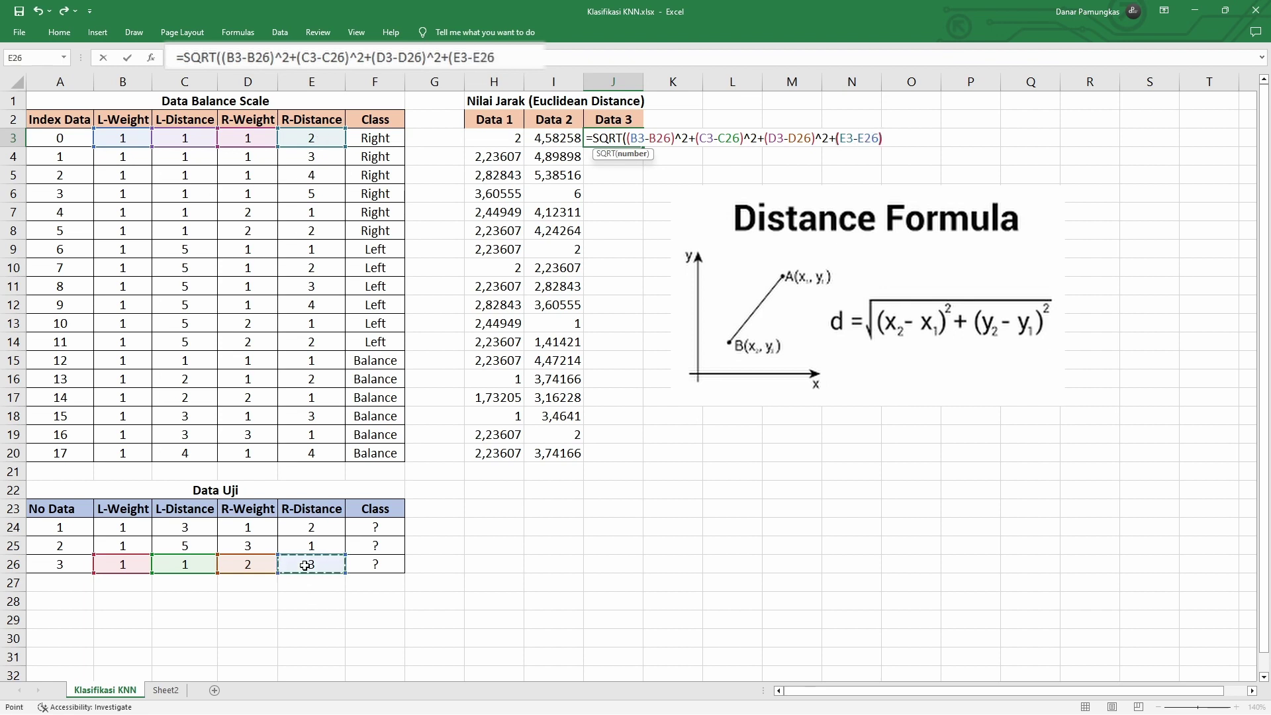
pyautogui.write(')^2)')
pyautogui.press('Return')
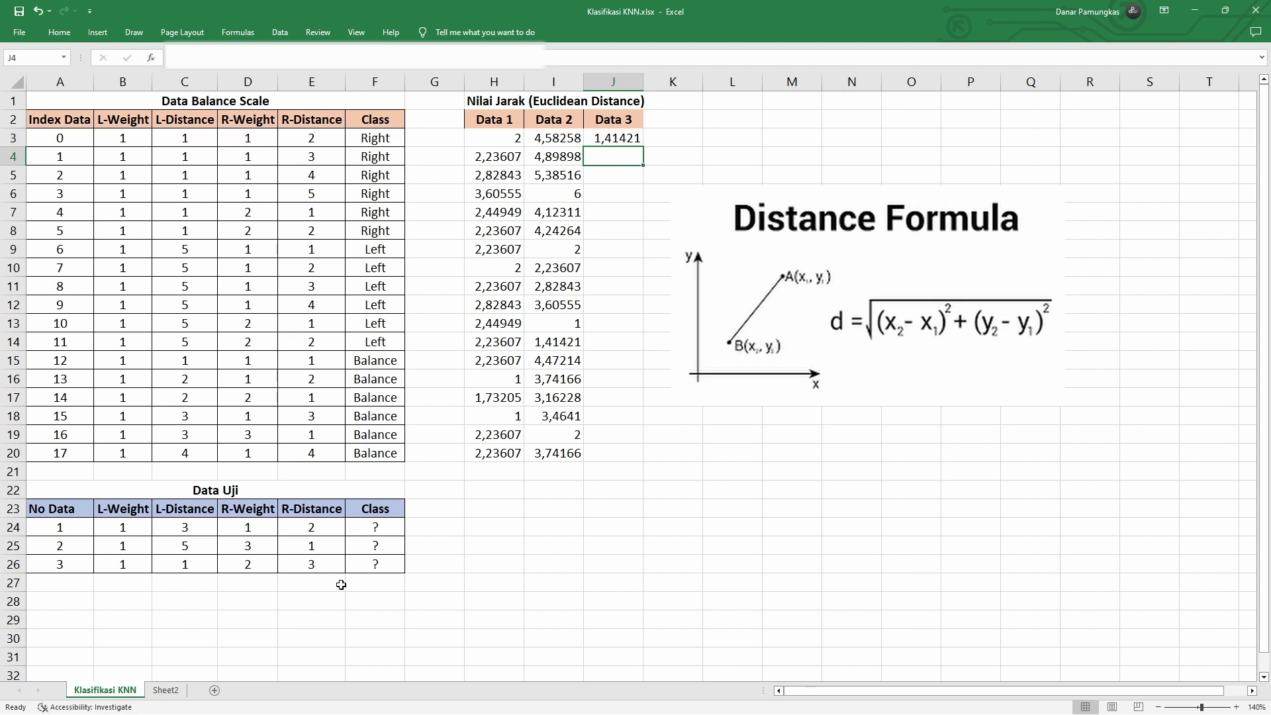
# Step: Make the Data Uji references in the J3 formula absolute: $B$26, $C$26, $D$26 and $E$26
pyautogui.click(620, 138)
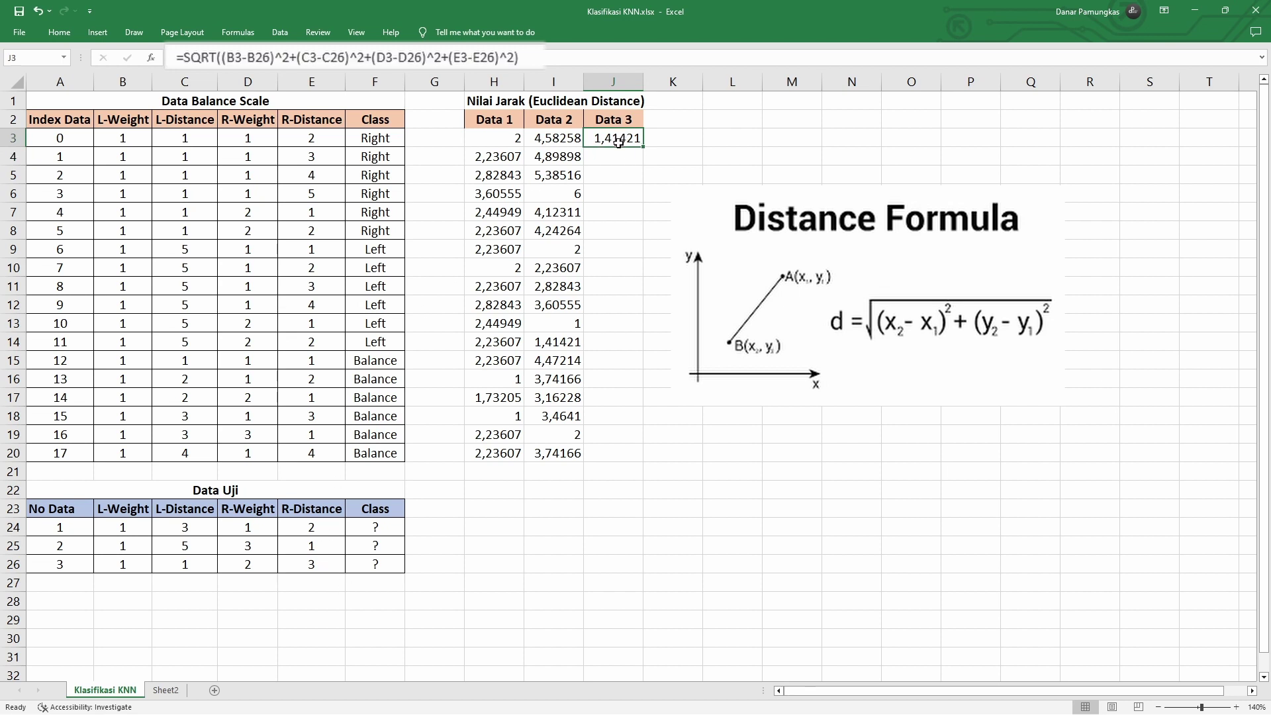
pyautogui.click(614, 159)
pyautogui.click(618, 138)
pyautogui.click(602, 156)
pyautogui.click(613, 141)
pyautogui.press('F2')
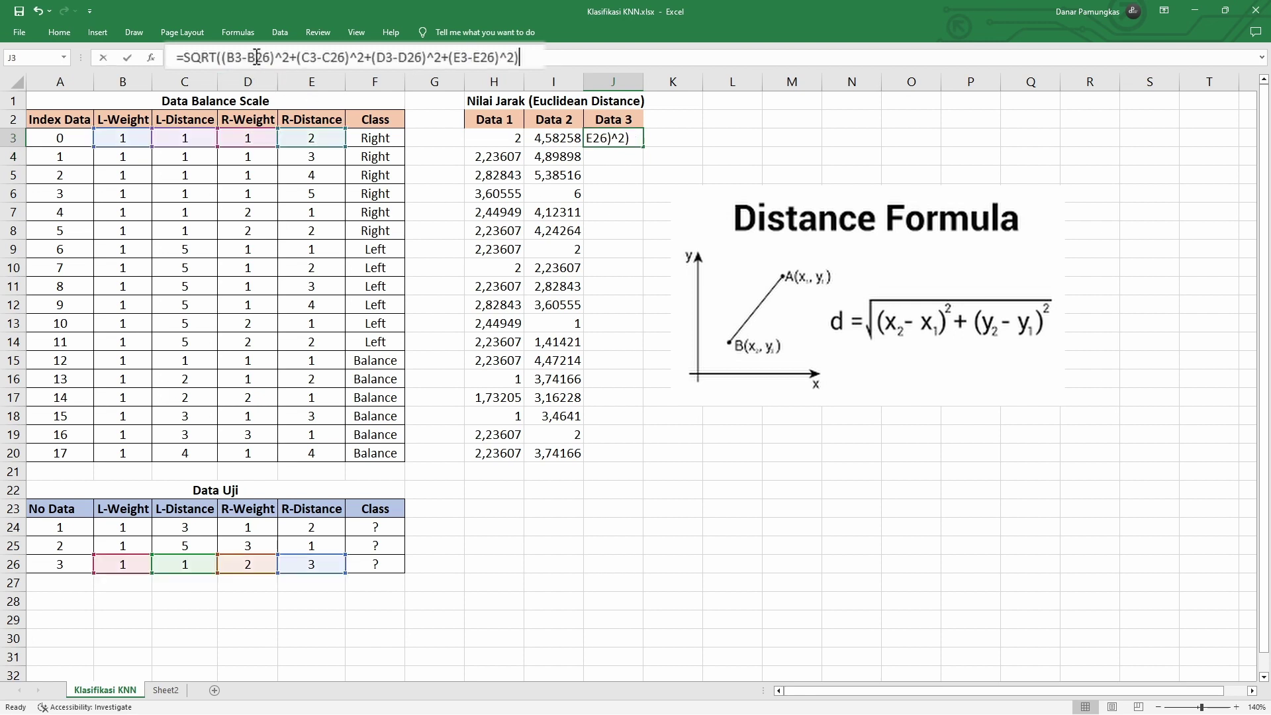
pyautogui.click(257, 58)
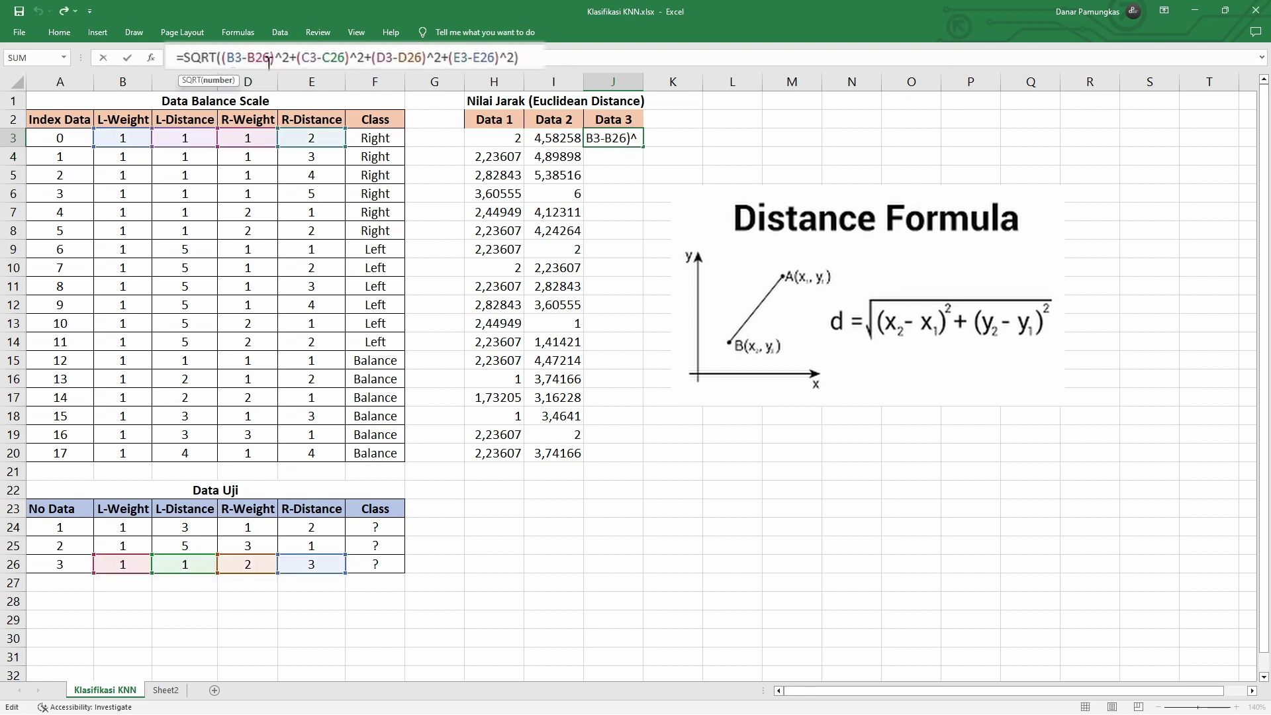
pyautogui.press('F4')
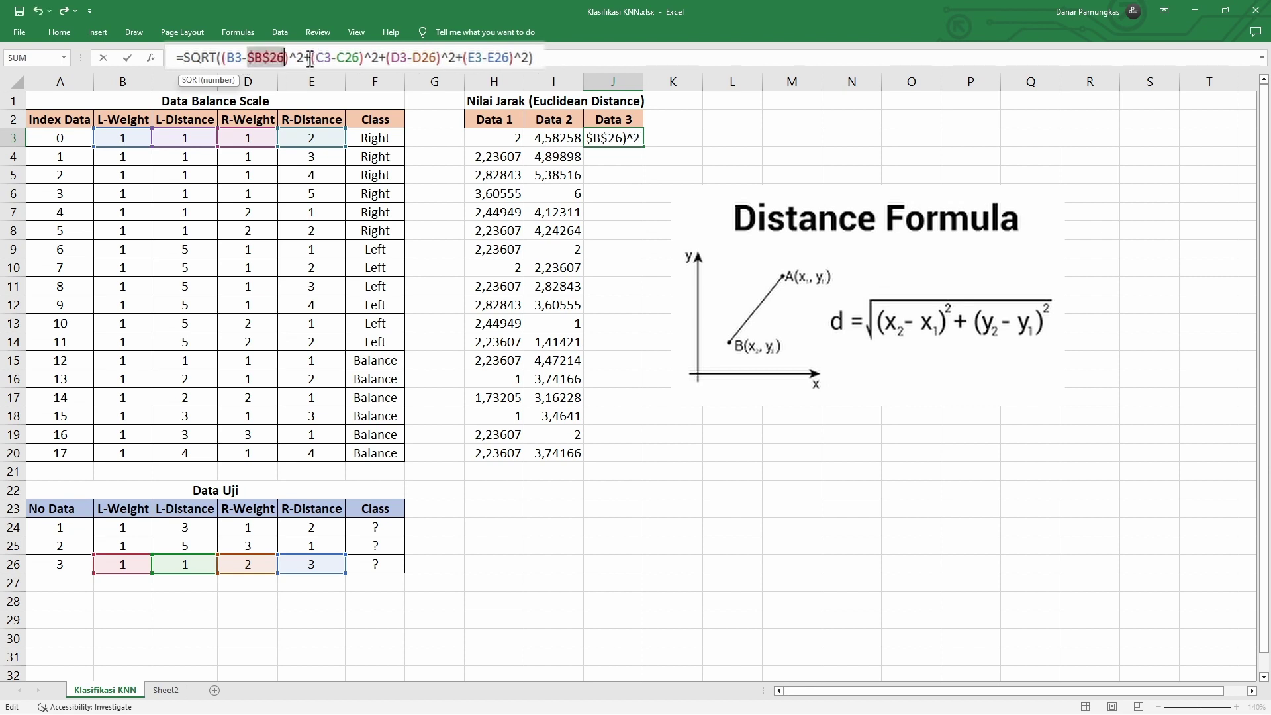
pyautogui.click(349, 58)
pyautogui.press('F4')
pyautogui.click(438, 59)
pyautogui.press('F4')
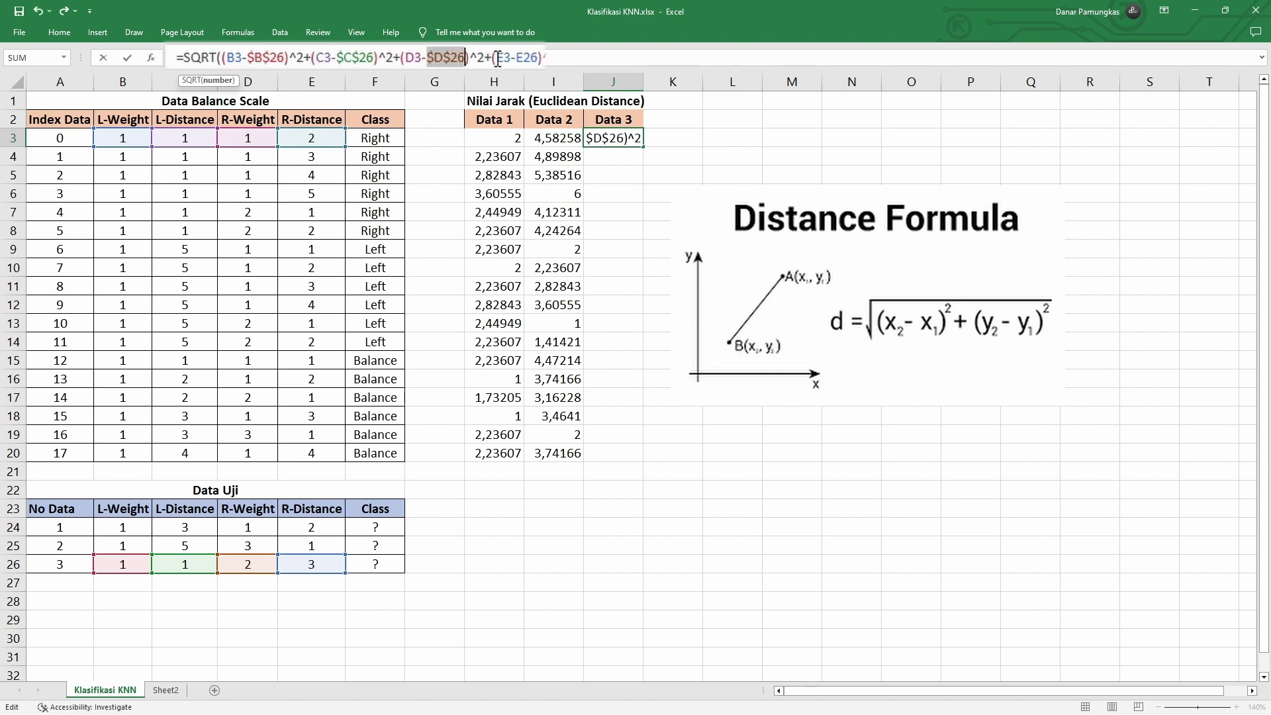
pyautogui.click(522, 58)
pyautogui.press('F4')
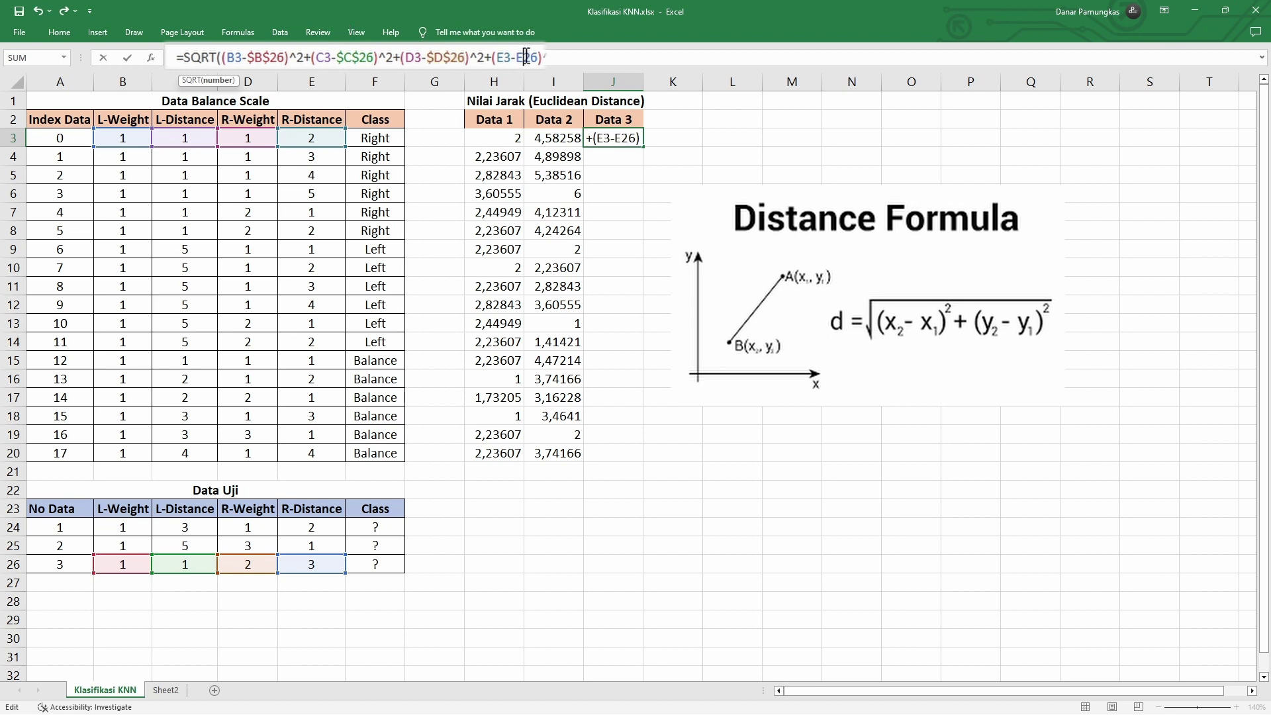
pyautogui.press('Return')
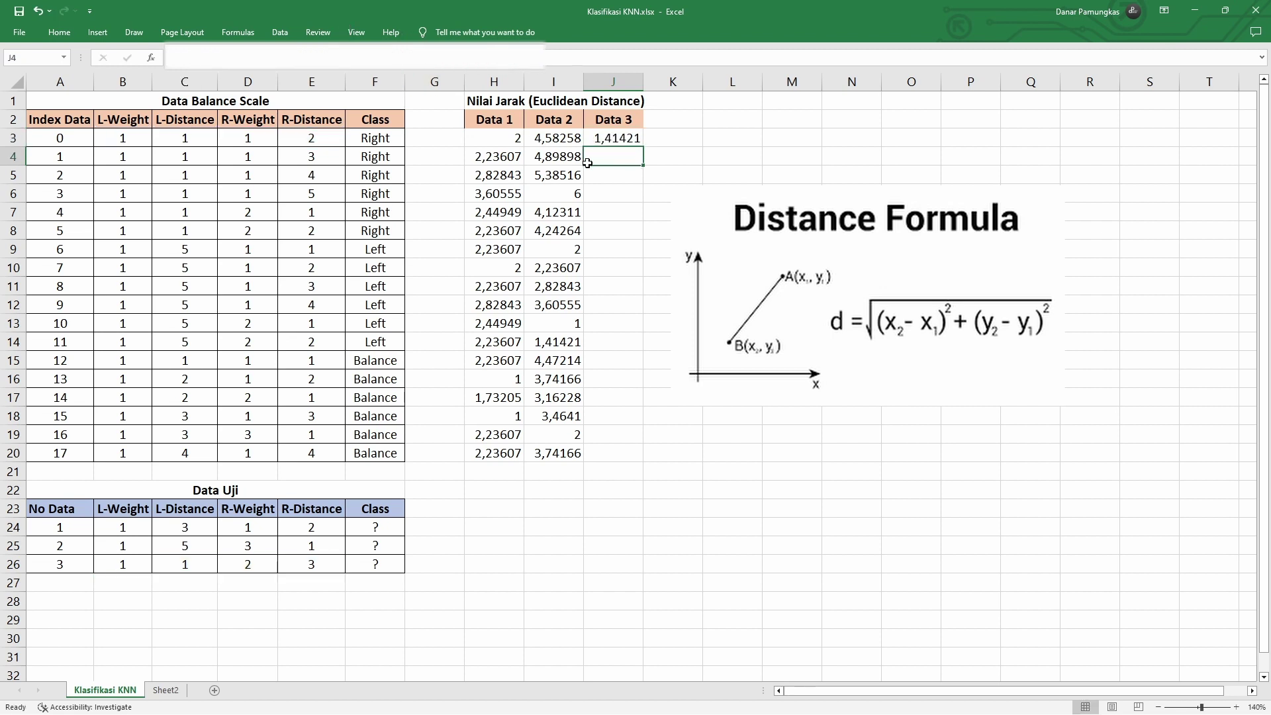
# Step: Fill the Data 3 distance formula from J3 down to J20
pyautogui.click(636, 140)
pyautogui.doubleClick(640, 142)
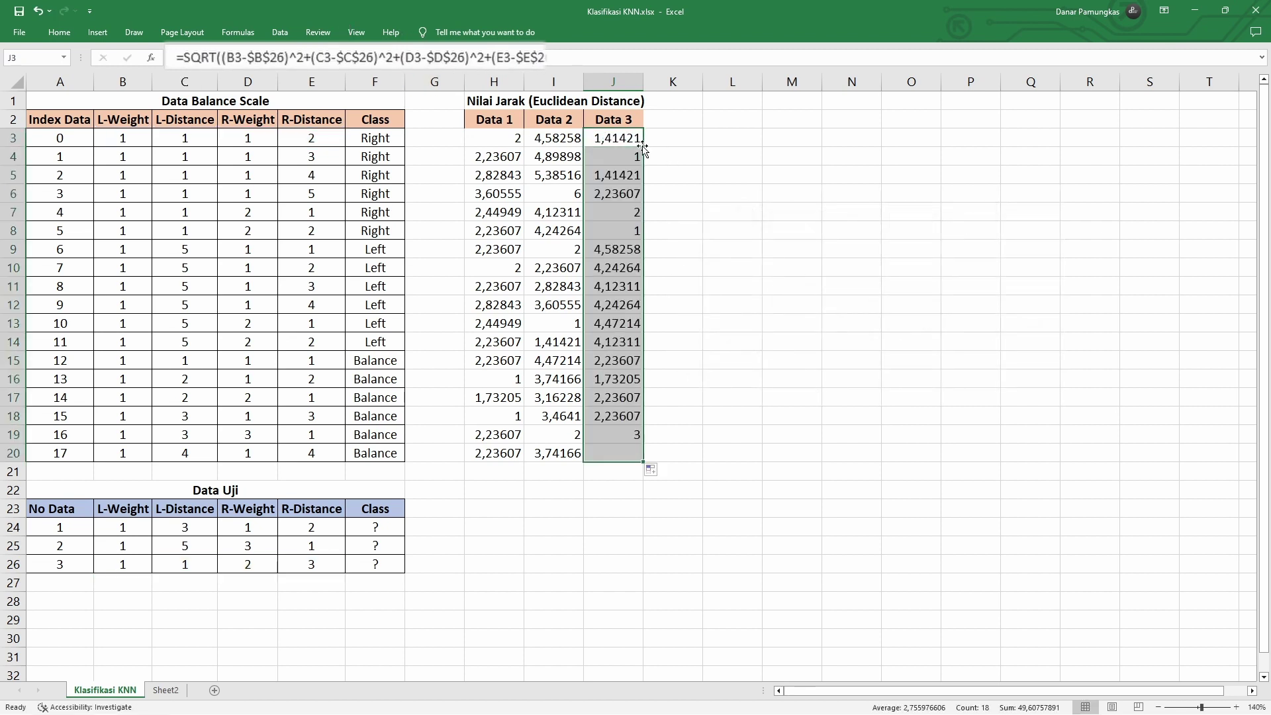
pyautogui.click(699, 313)
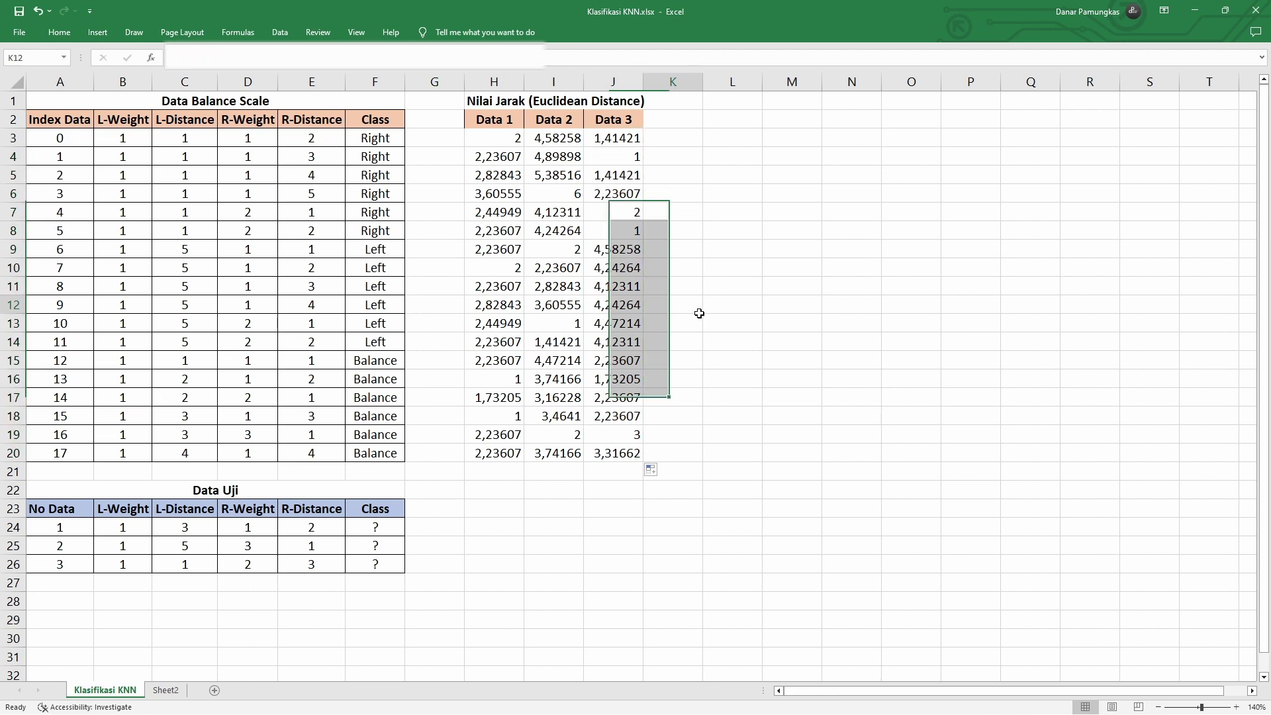
pyautogui.click(723, 281)
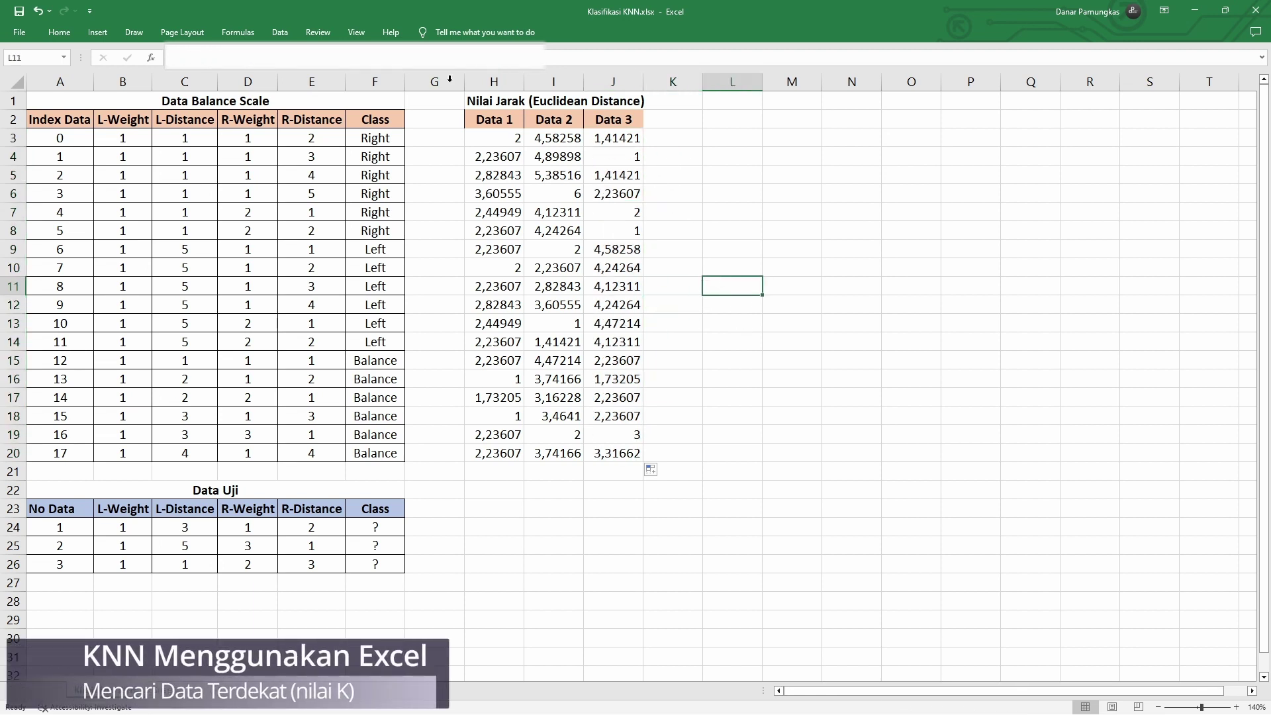
# Step: Apply All Borders to the Euclidean distance table in H2:J20
pyautogui.moveTo(474, 122); pyautogui.dragTo(630, 453)
pyautogui.rightClick(634, 453)
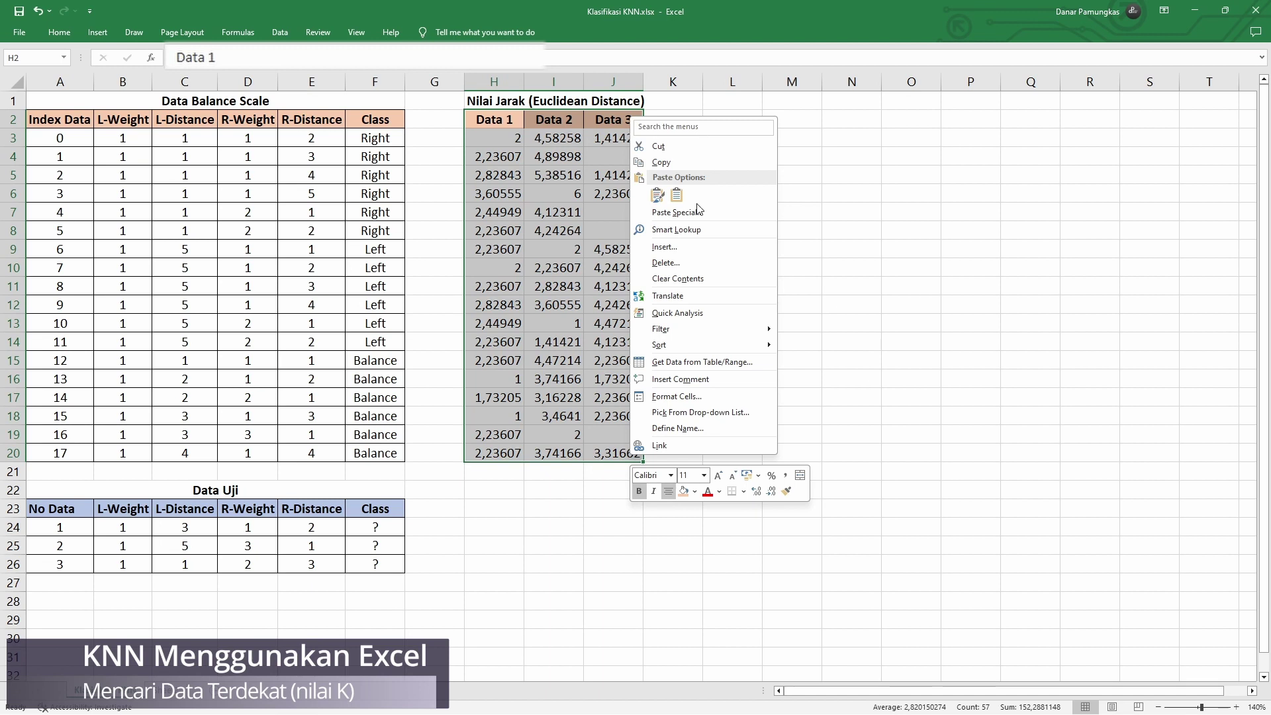
pyautogui.click(744, 491)
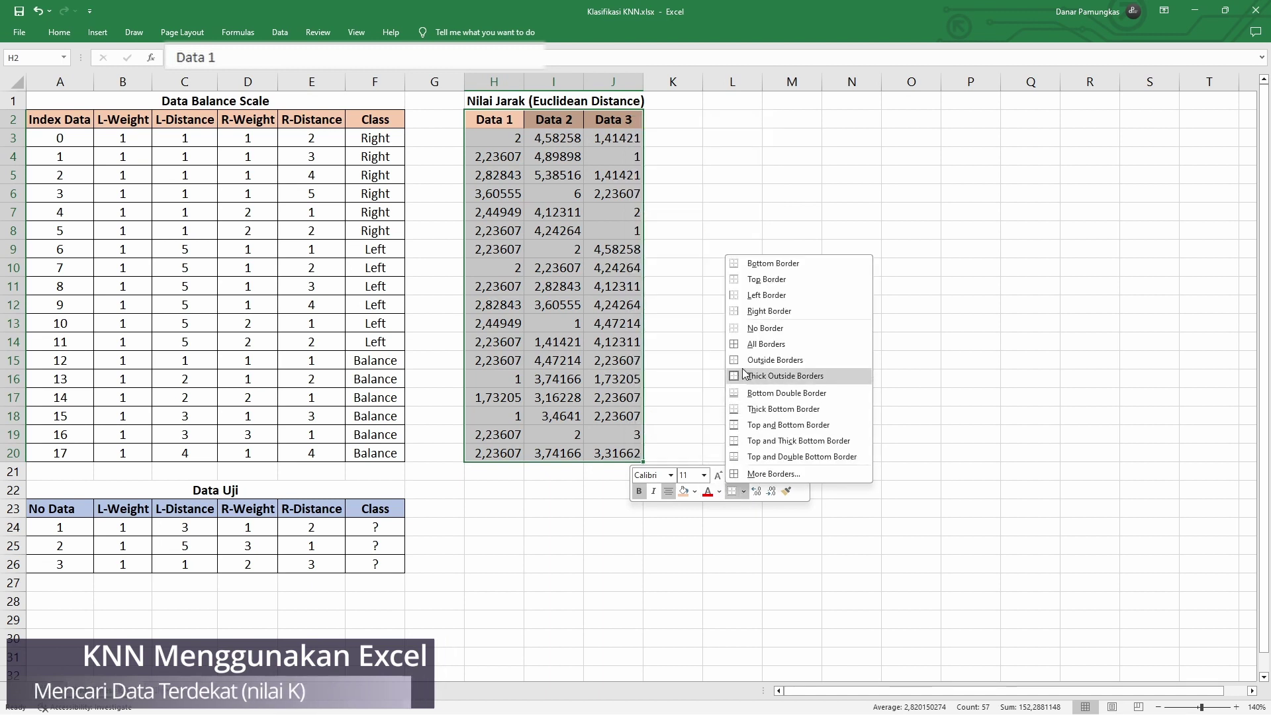
pyautogui.click(780, 345)
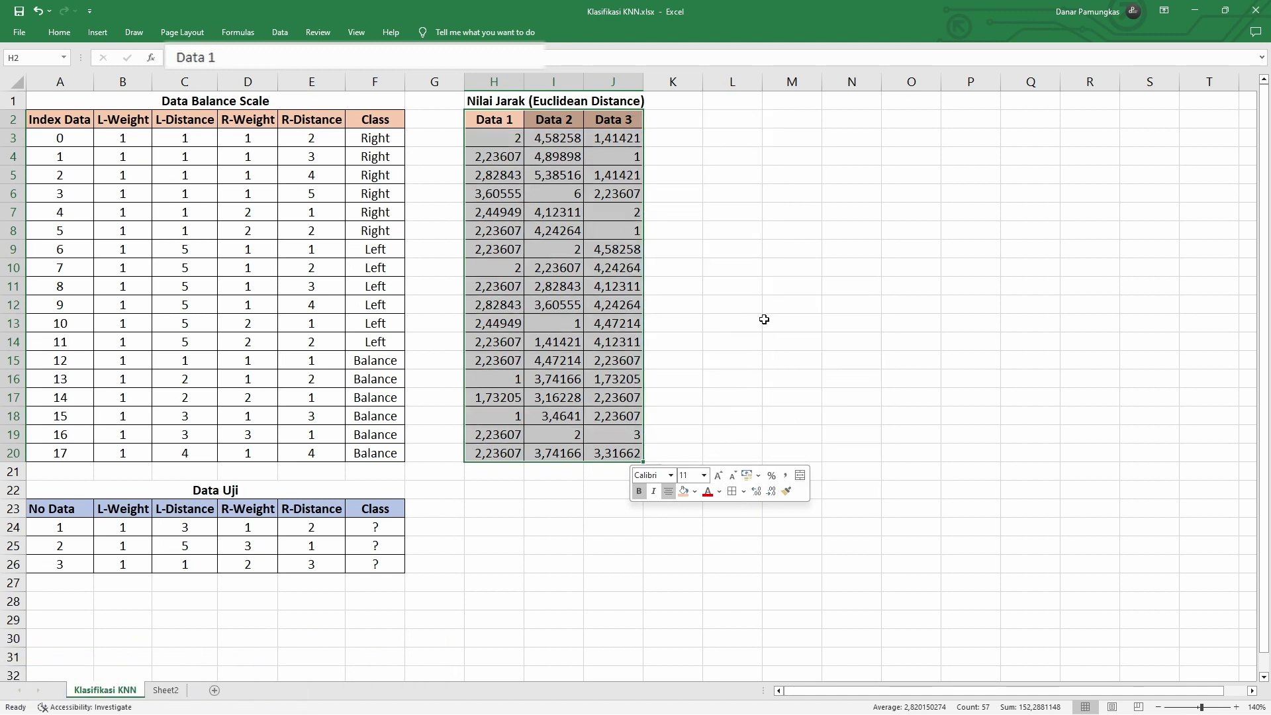
pyautogui.click(748, 291)
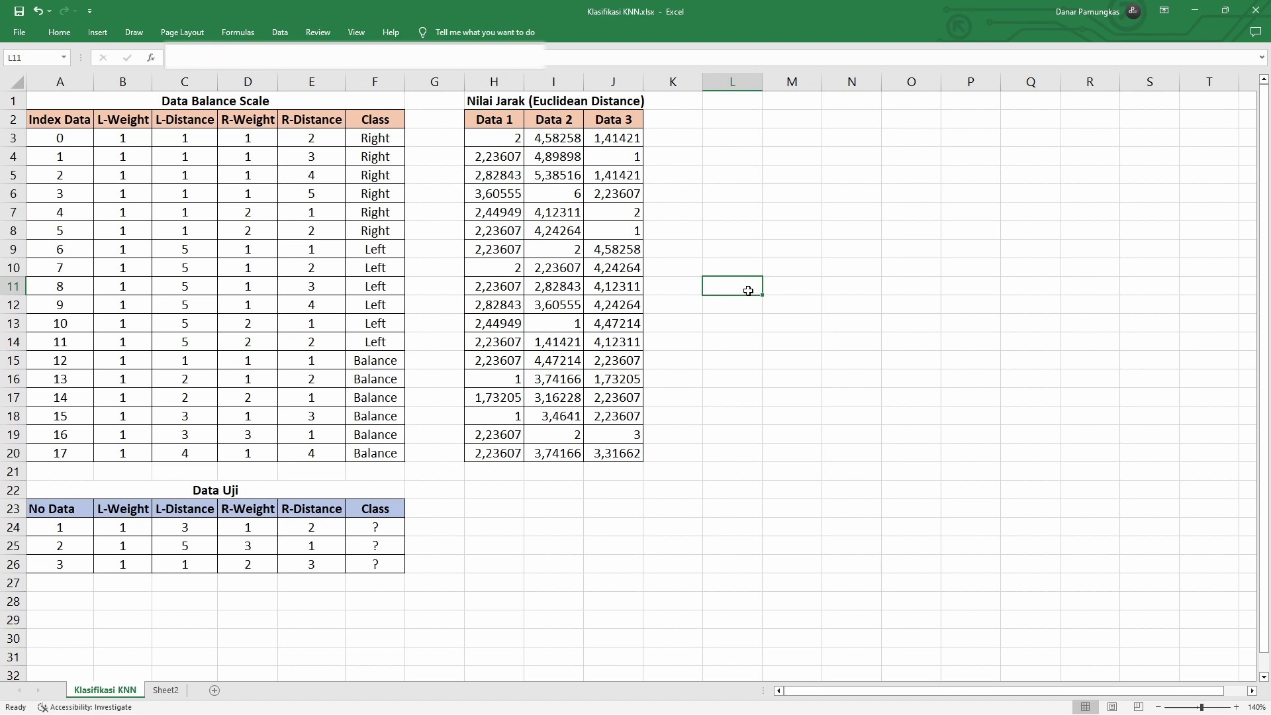
# Step: Enter the label "Nilai K =" in L1 and the K value 3 in M1
pyautogui.click(716, 106)
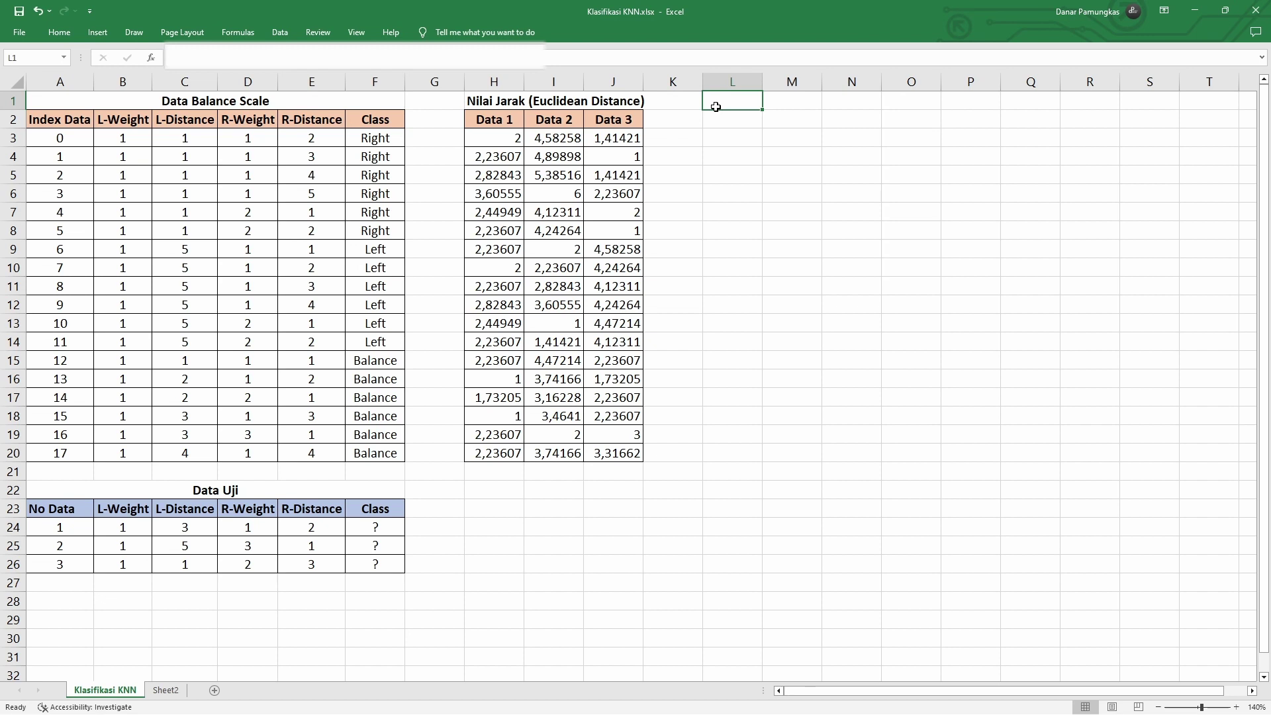
pyautogui.write('Nilai ')
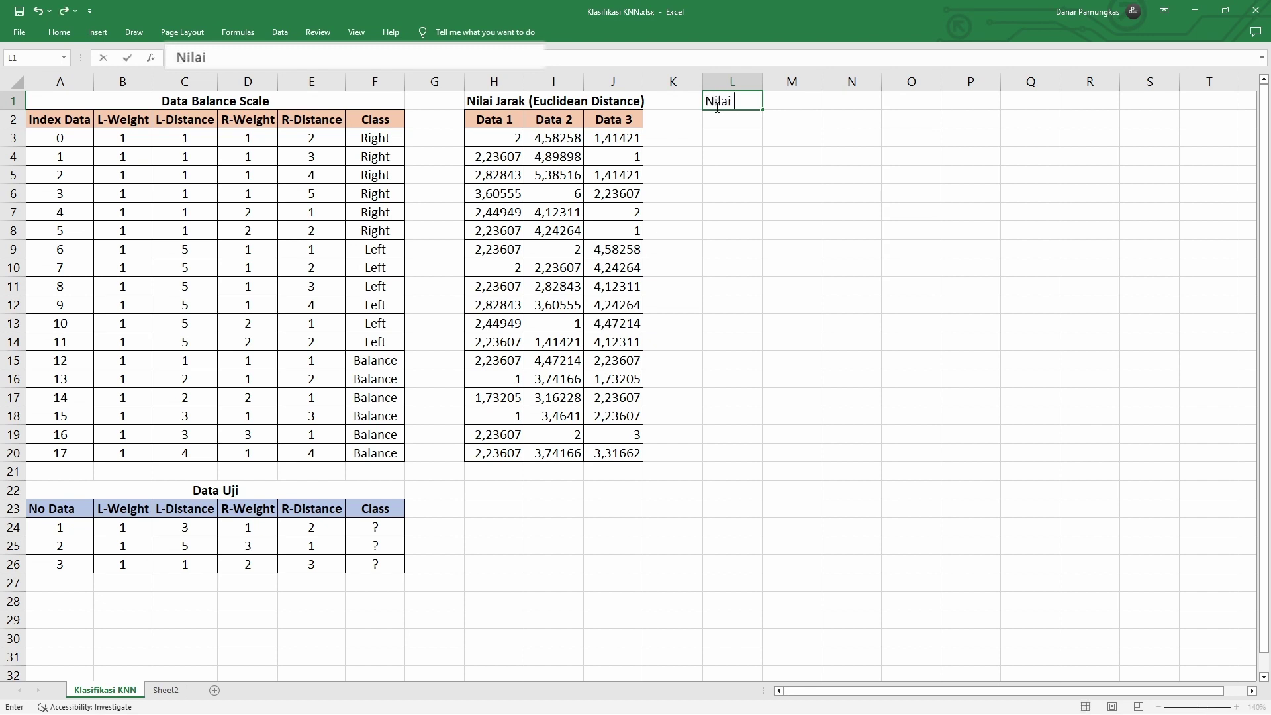
pyautogui.write('k')
pyautogui.press('BackSpace')
pyautogui.write('K =')
pyautogui.press('Tab')
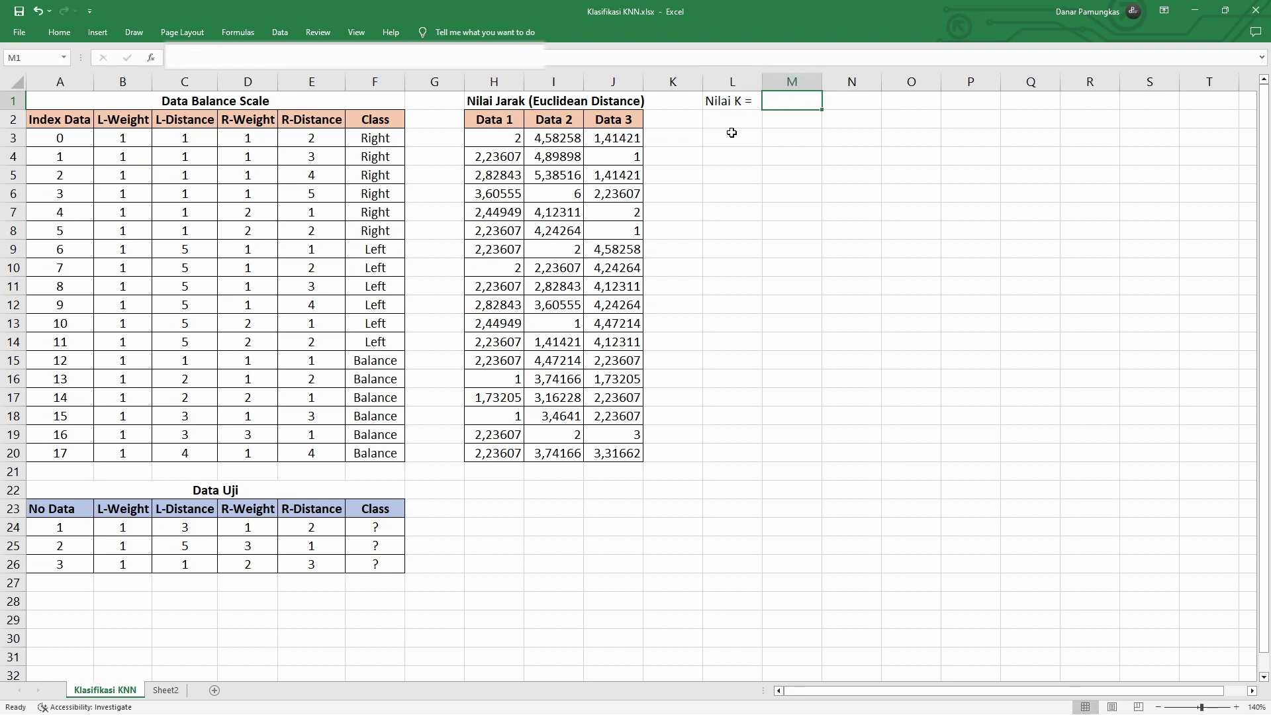
pyautogui.write('3')
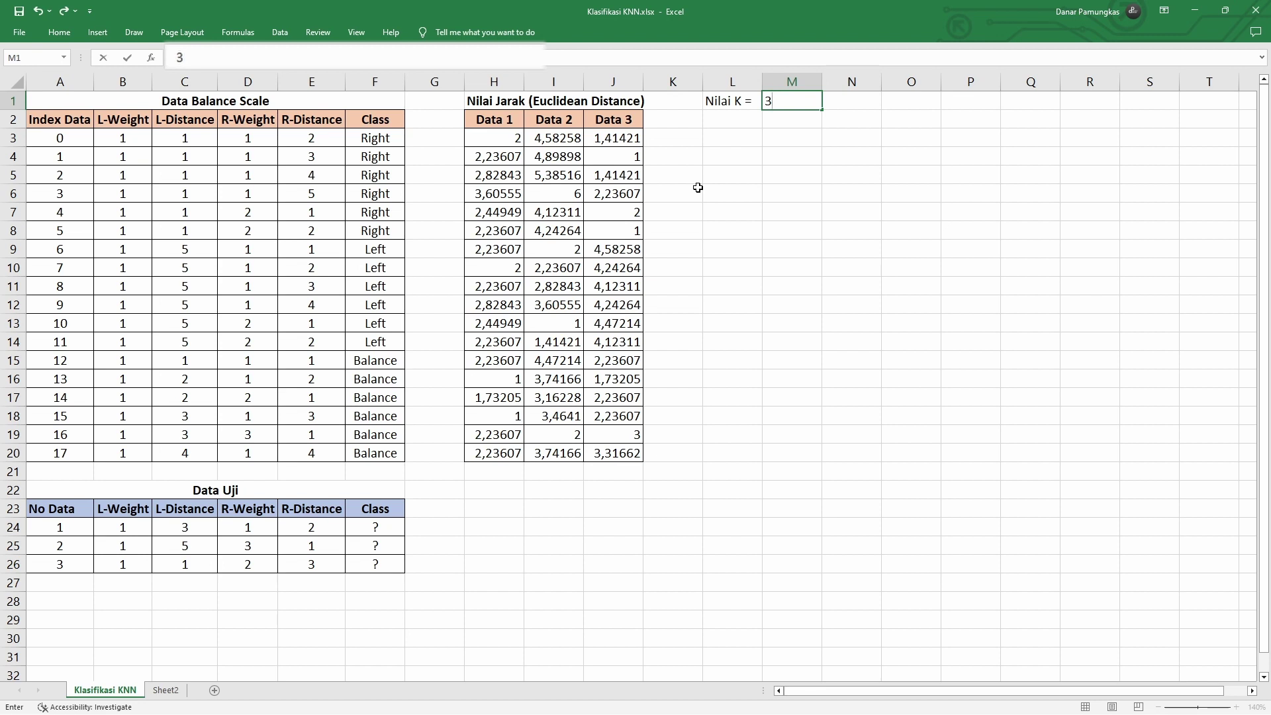
pyautogui.press('Return')
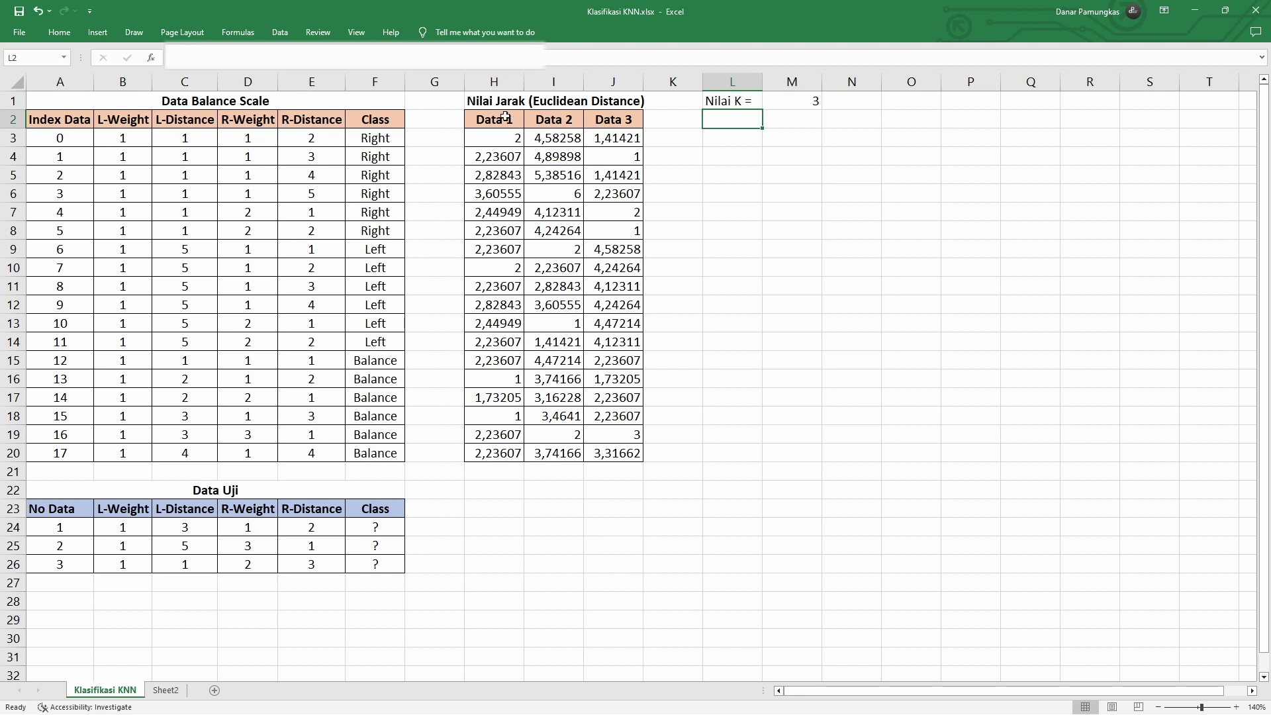
# Step: Copy the Data 1, Data 2 and Data 3 headers from H2:J2 to L2:N2
pyautogui.moveTo(505, 117); pyautogui.dragTo(597, 121)
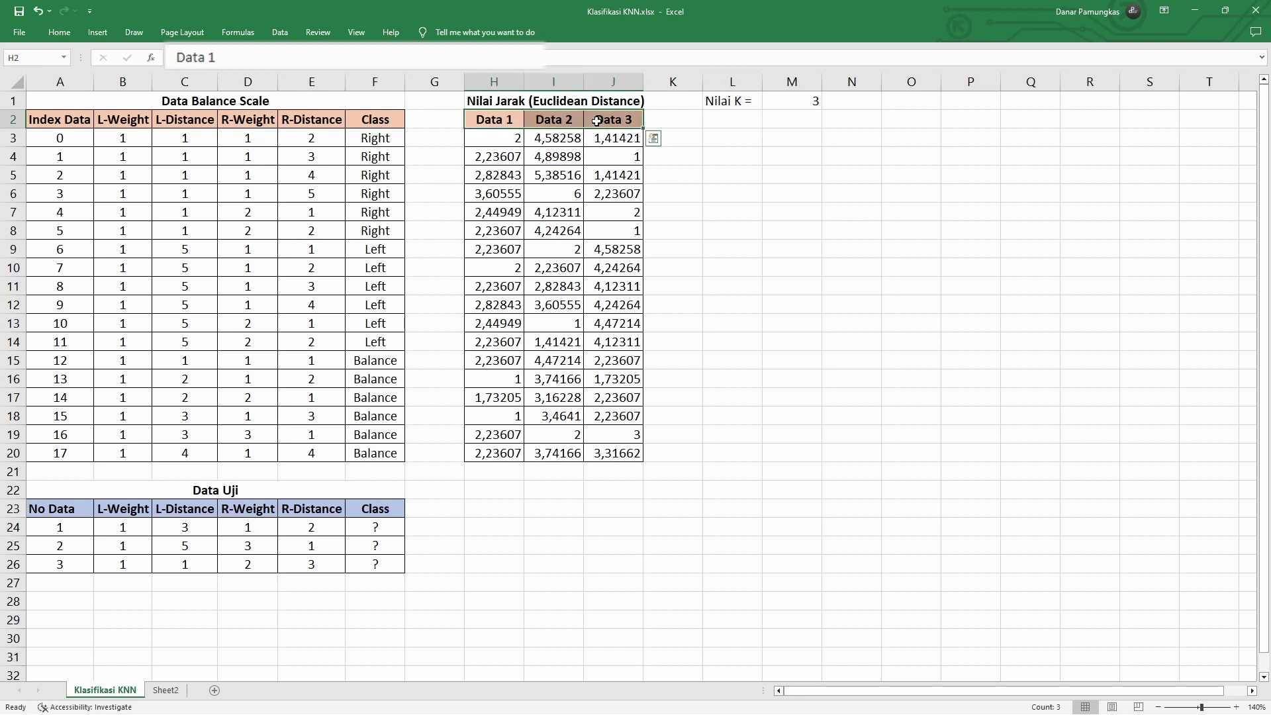
pyautogui.hotkey('ctrl', 'c')
pyautogui.click(733, 120)
pyautogui.hotkey('ctrl', 'v')
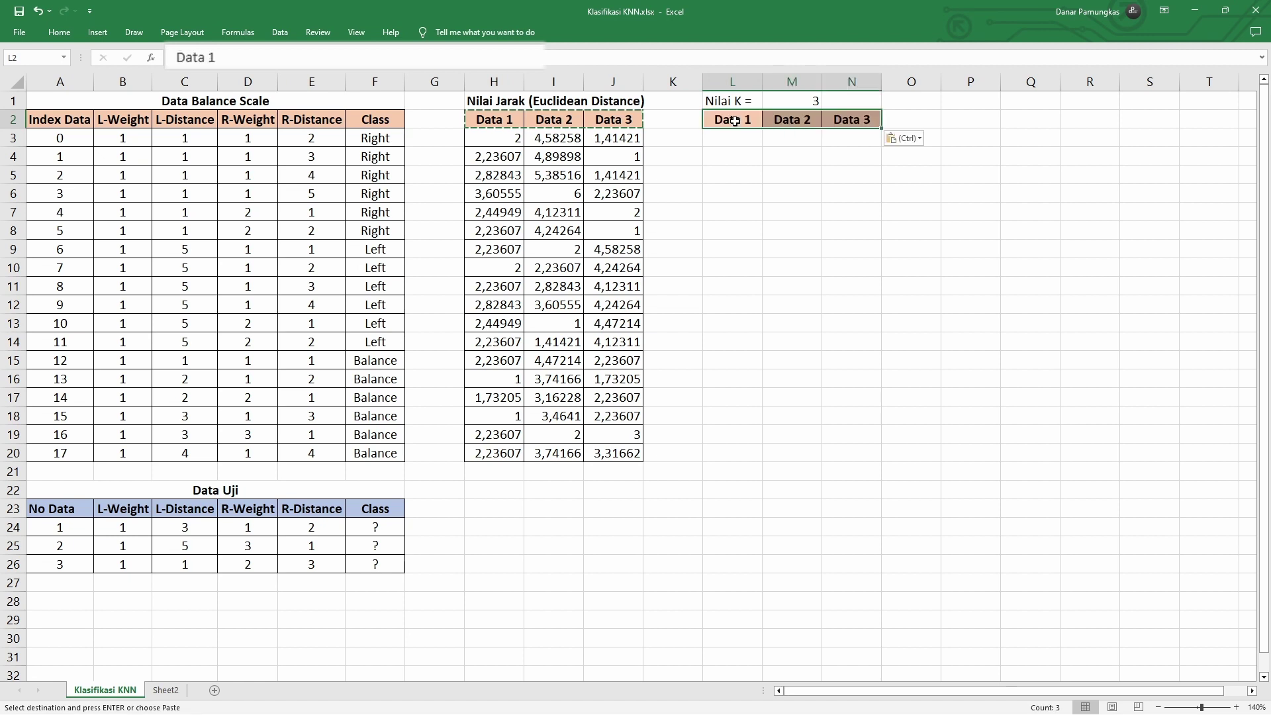
pyautogui.press('Escape')
pyautogui.click(747, 151)
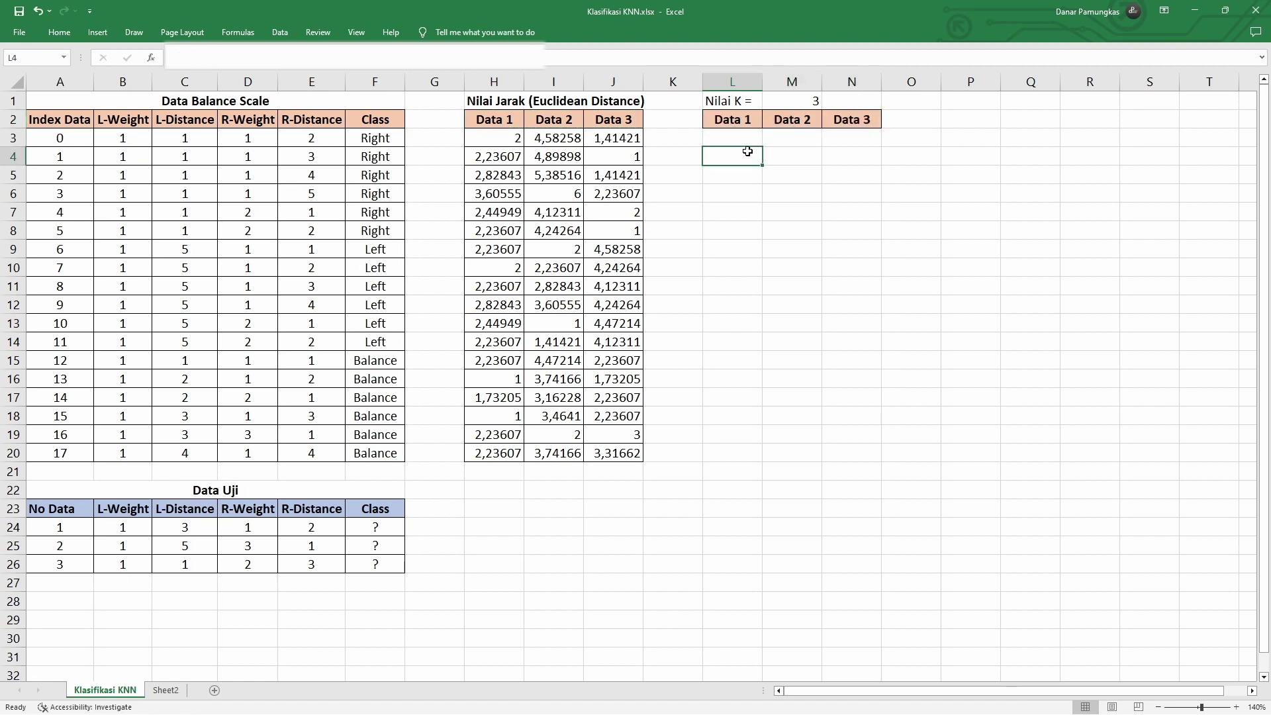
# Step: Enter the Data 1 nearest-neighbour formula =IF(H3<=SMALL(H3:H20;M1);F3;"") in L3
pyautogui.click(748, 137)
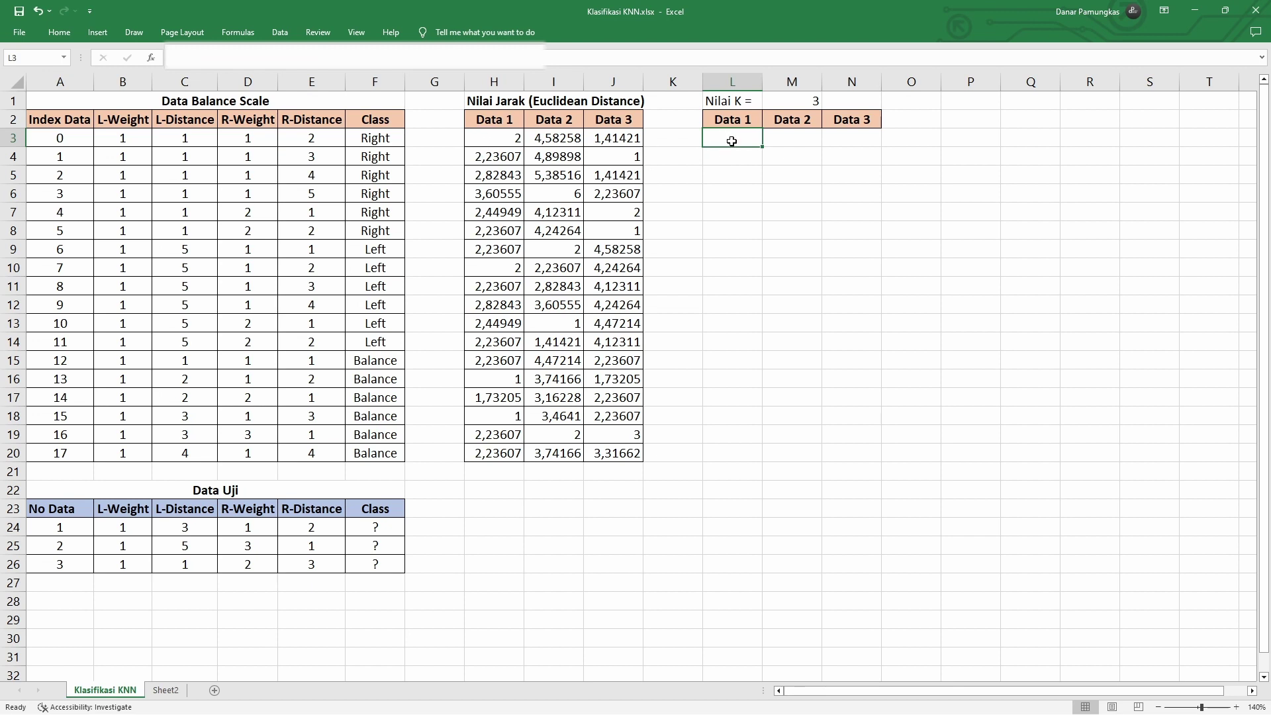
pyautogui.write('=if')
pyautogui.press('Tab')
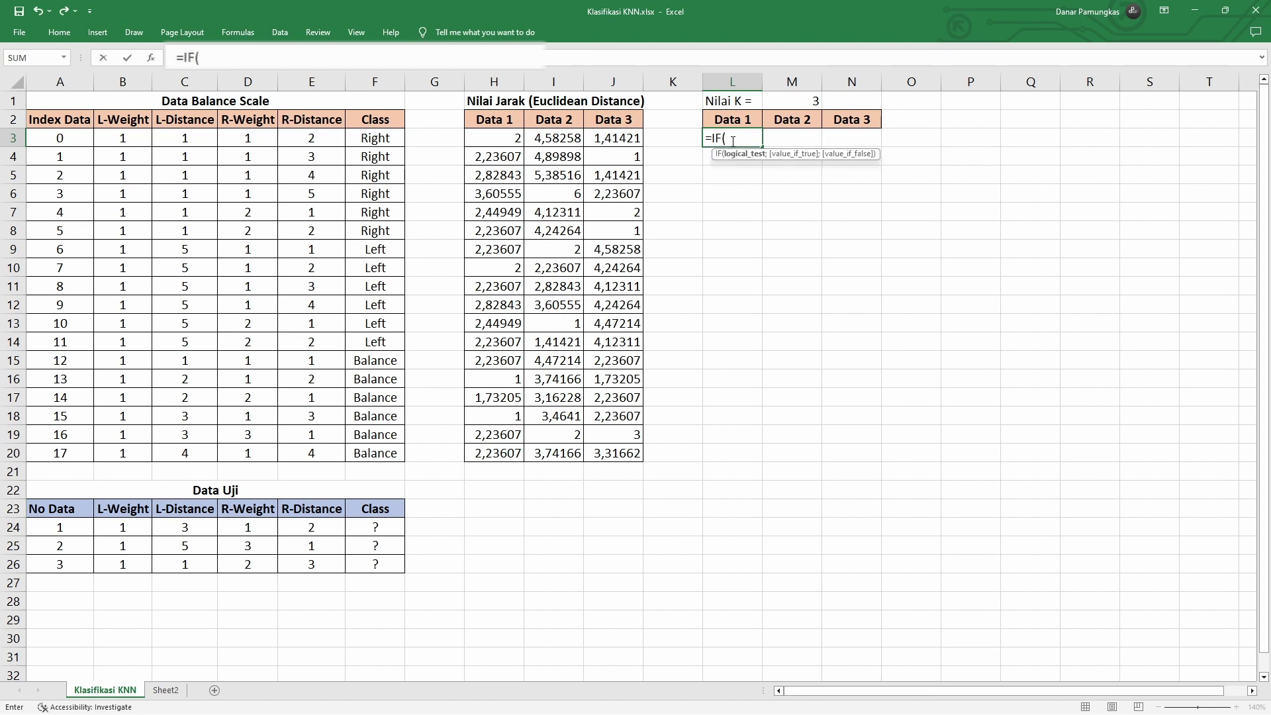
pyautogui.write('(')
pyautogui.press('BackSpace')
pyautogui.click(499, 137)
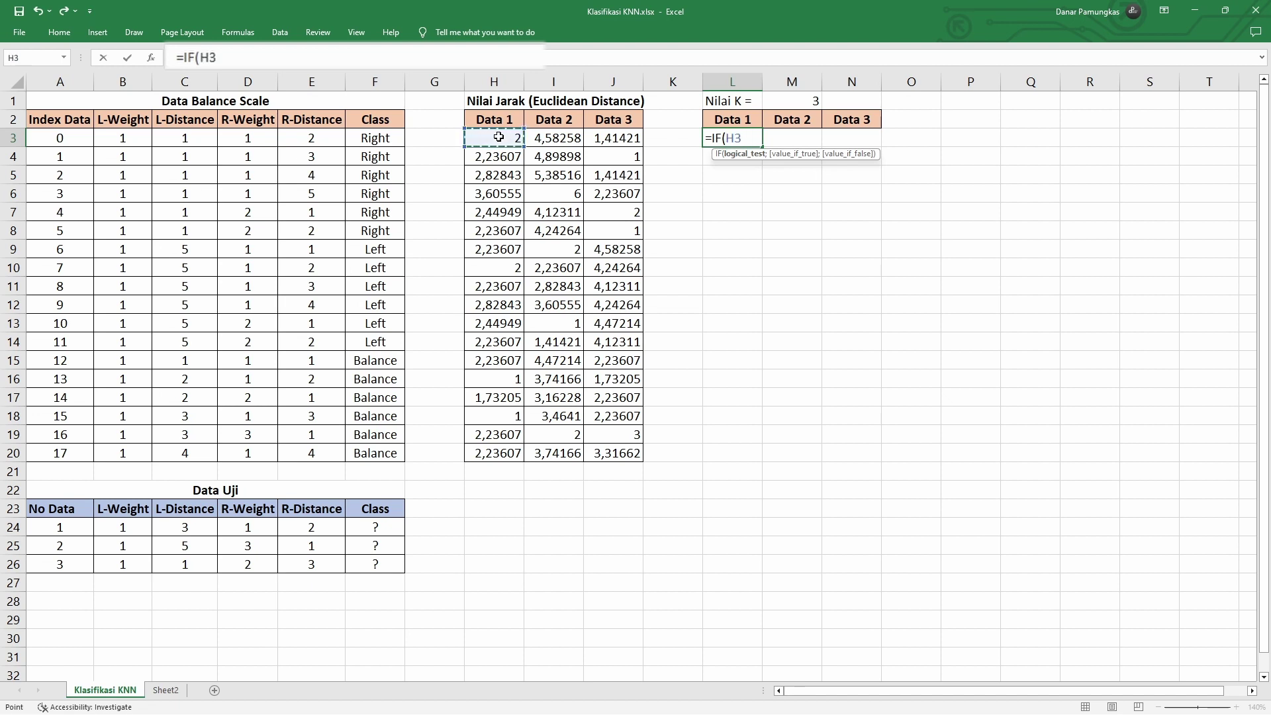
pyautogui.write('<=sm')
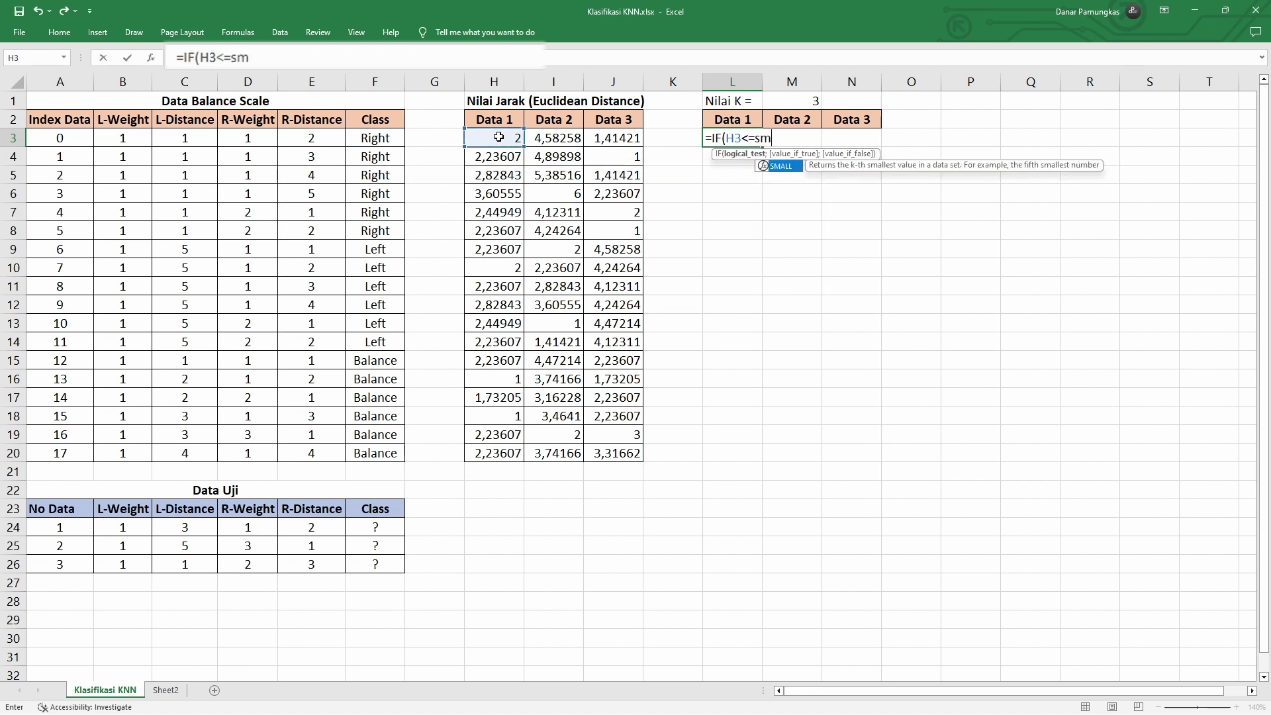
pyautogui.press('Tab')
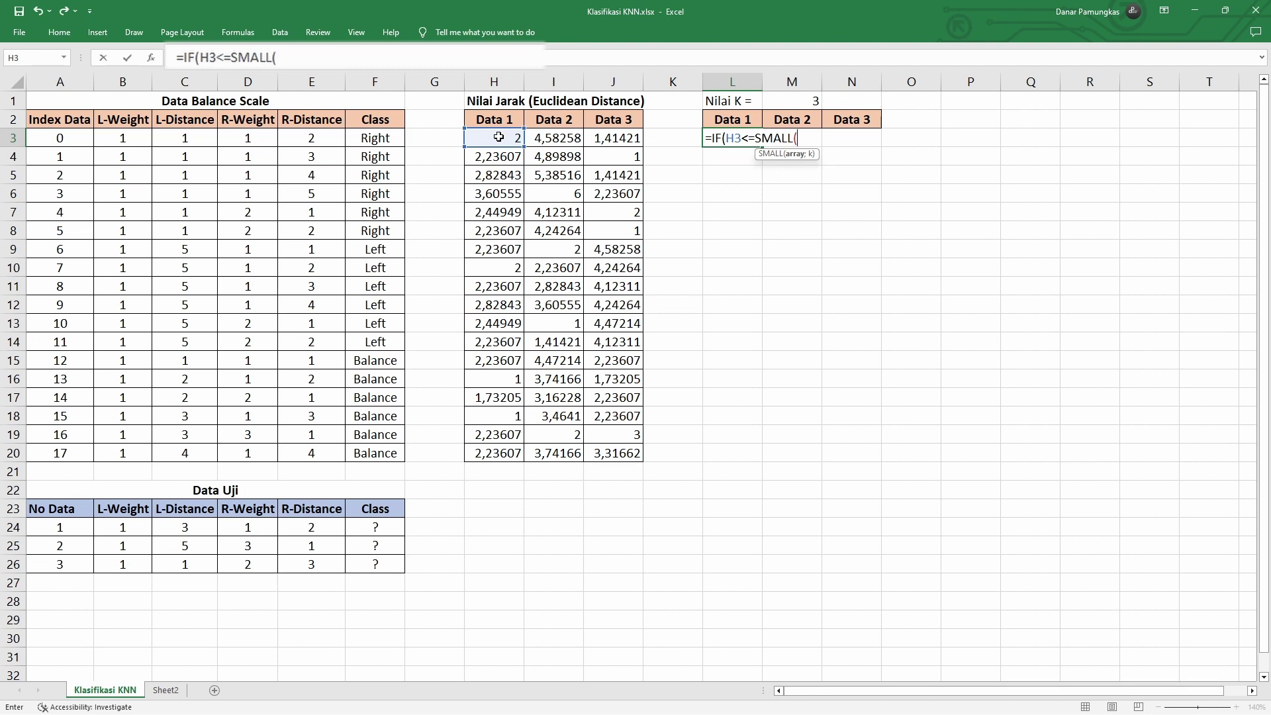
pyautogui.moveTo(497, 137); pyautogui.dragTo(507, 453)
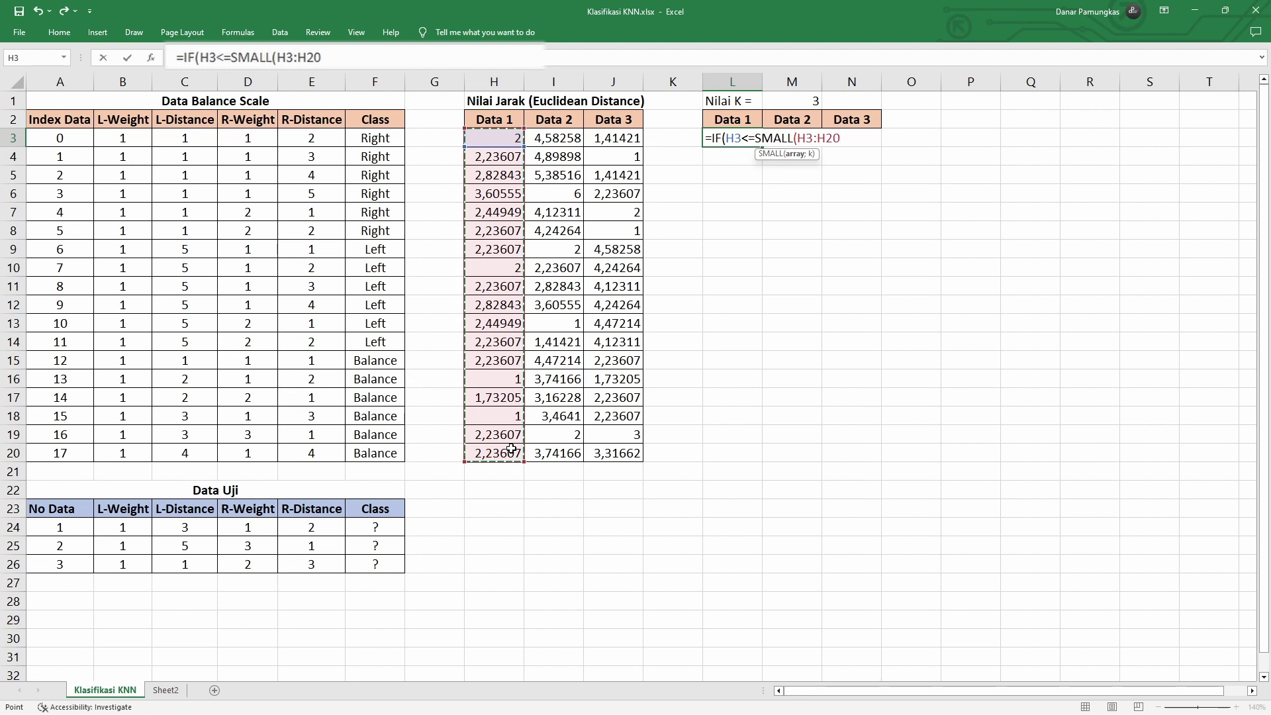
pyautogui.write(';')
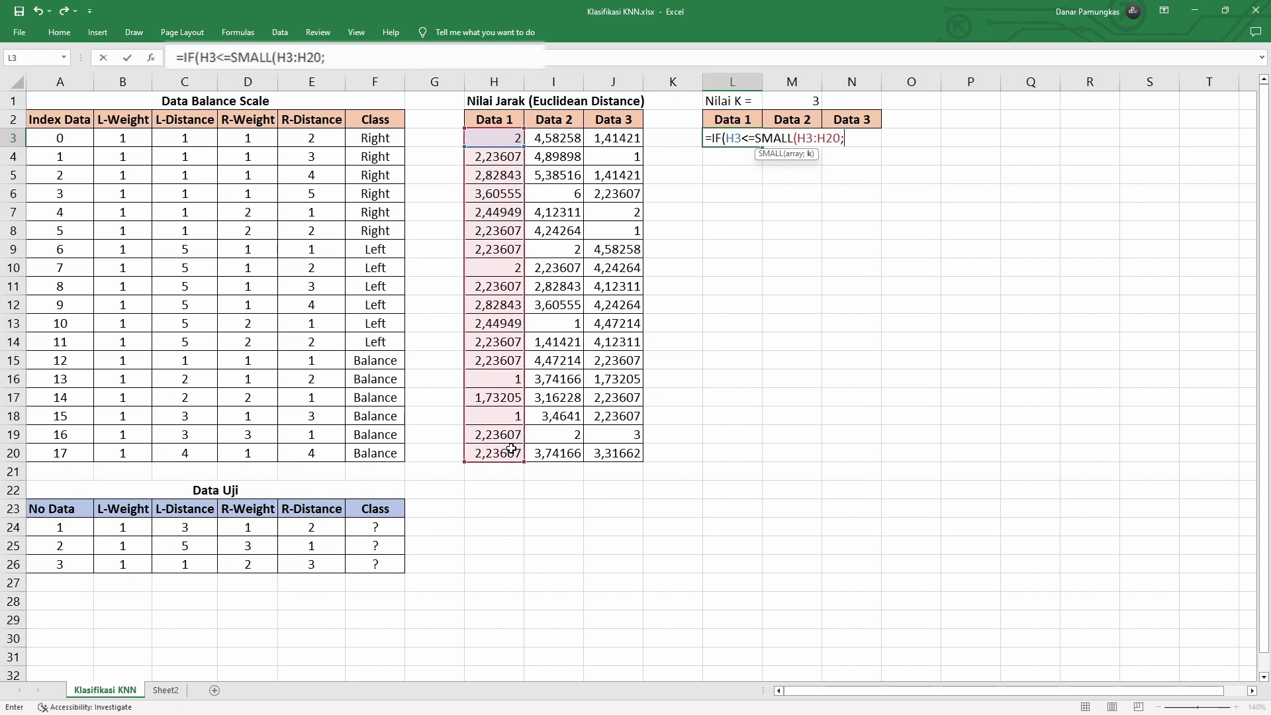
pyautogui.click(793, 103)
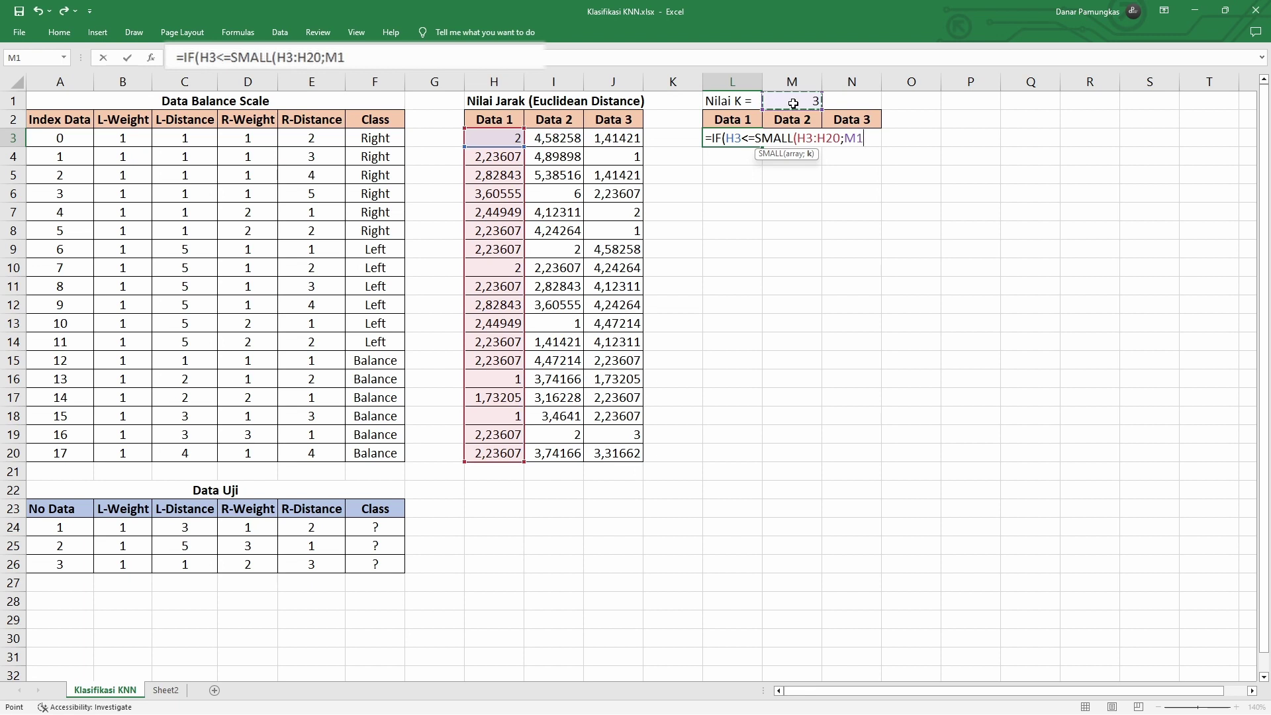
pyautogui.write(')')
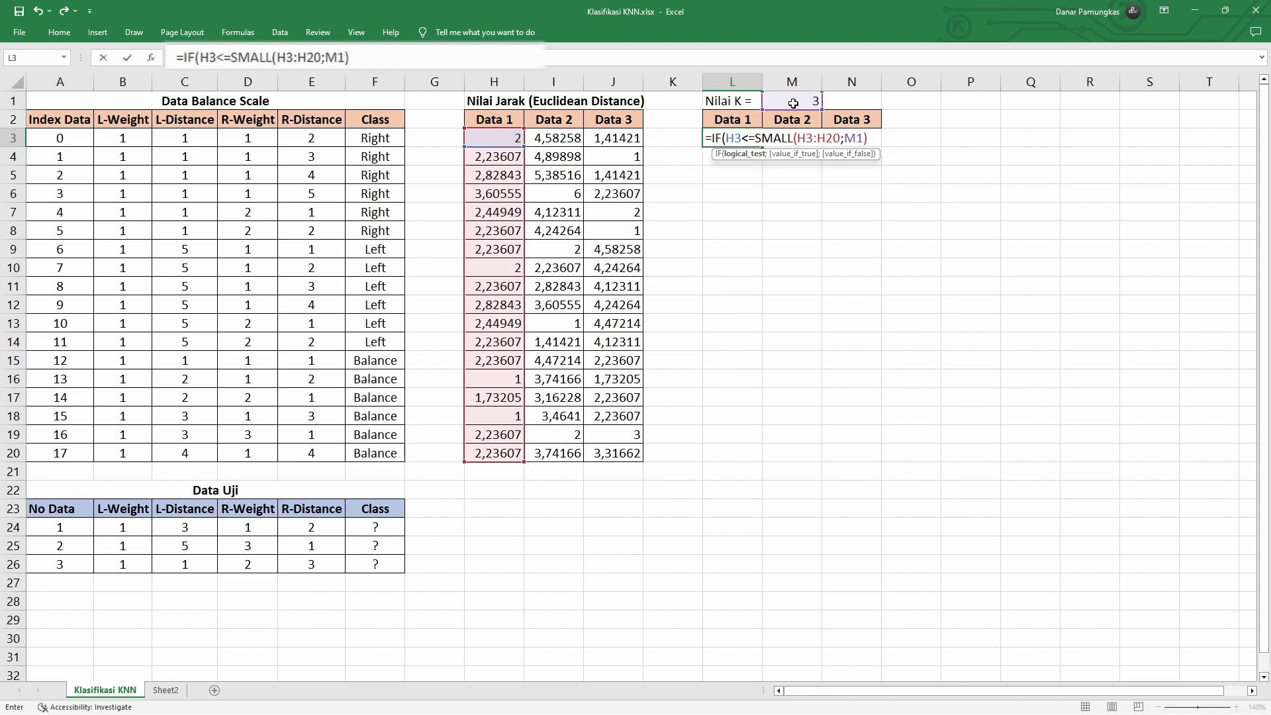
pyautogui.write(';')
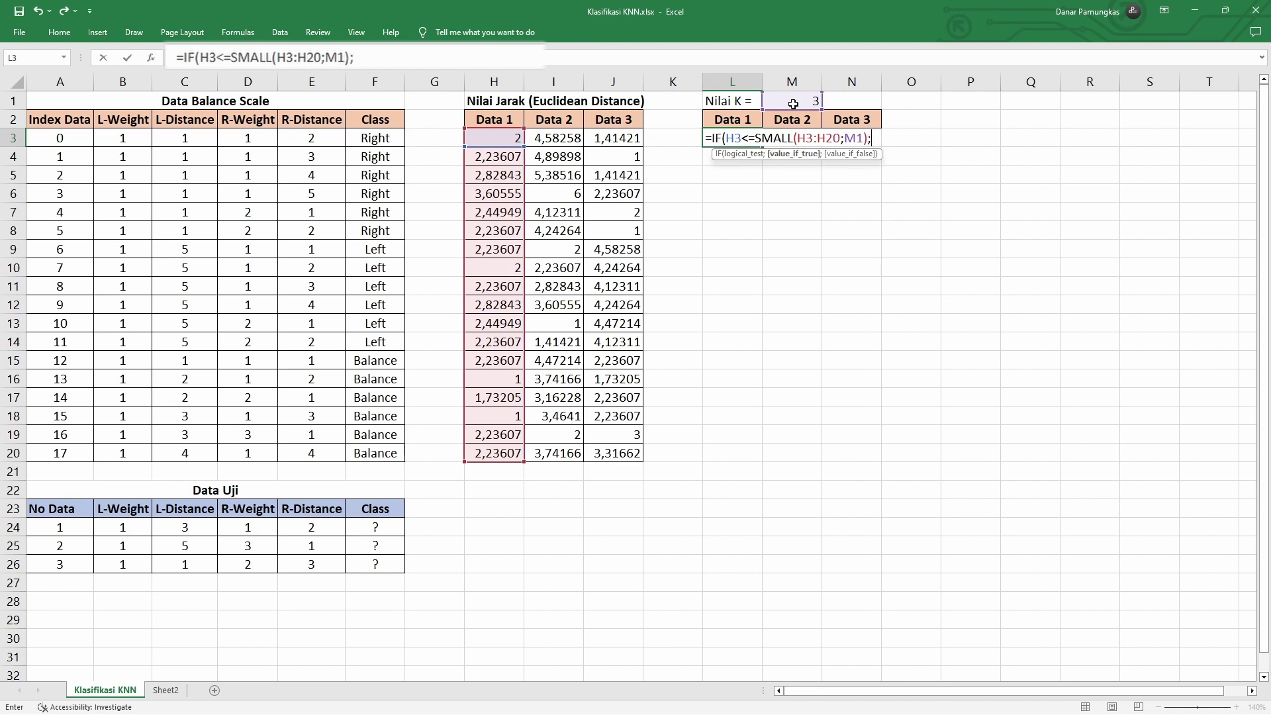
pyautogui.click(381, 138)
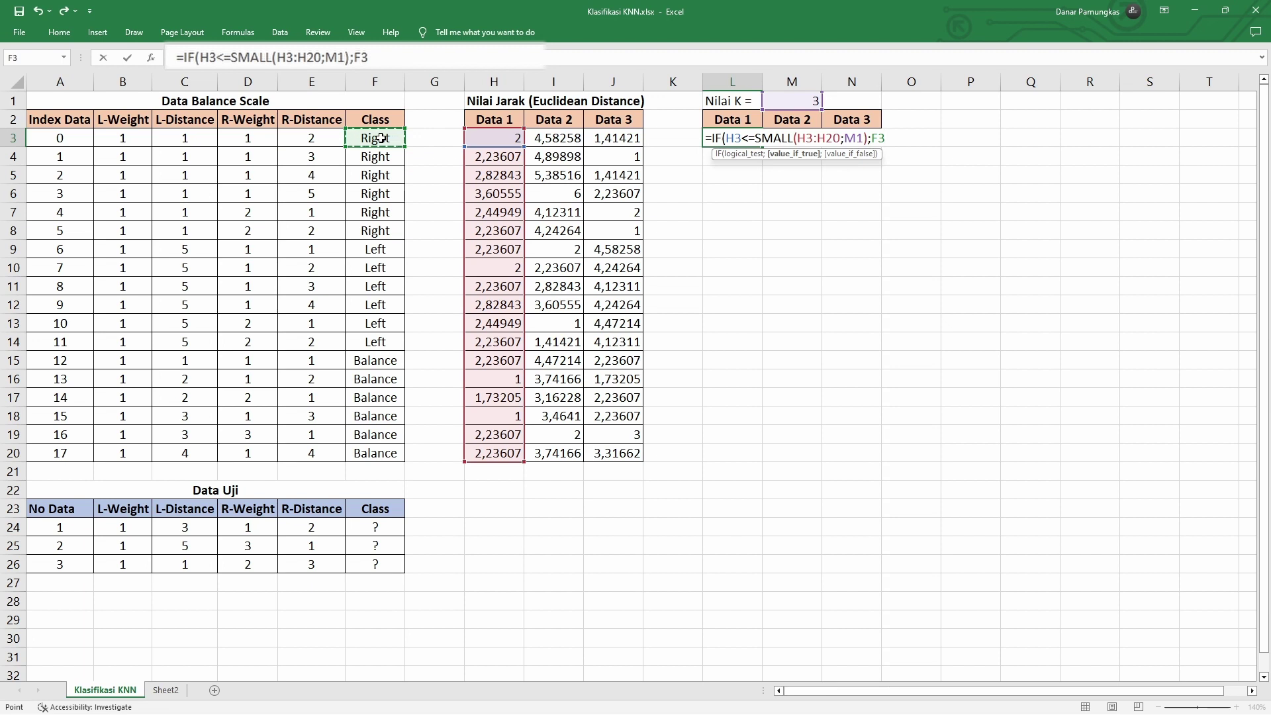
pyautogui.write(';')
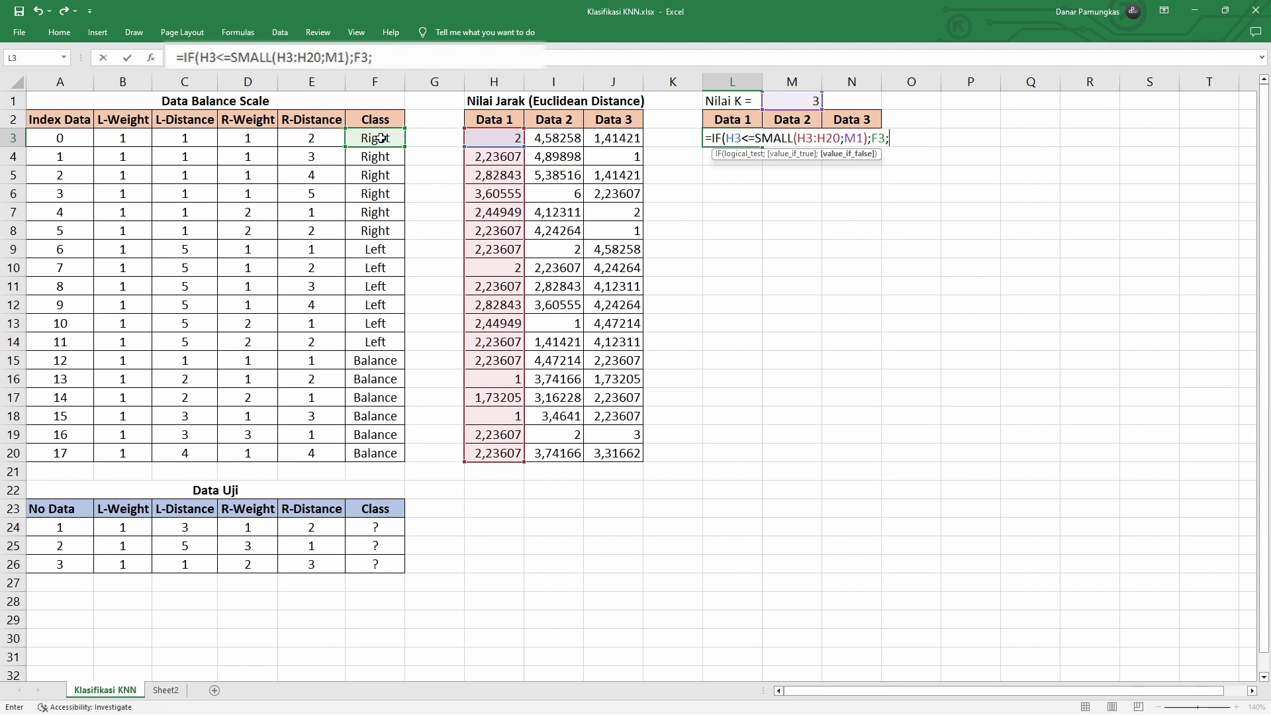
pyautogui.write('"")')
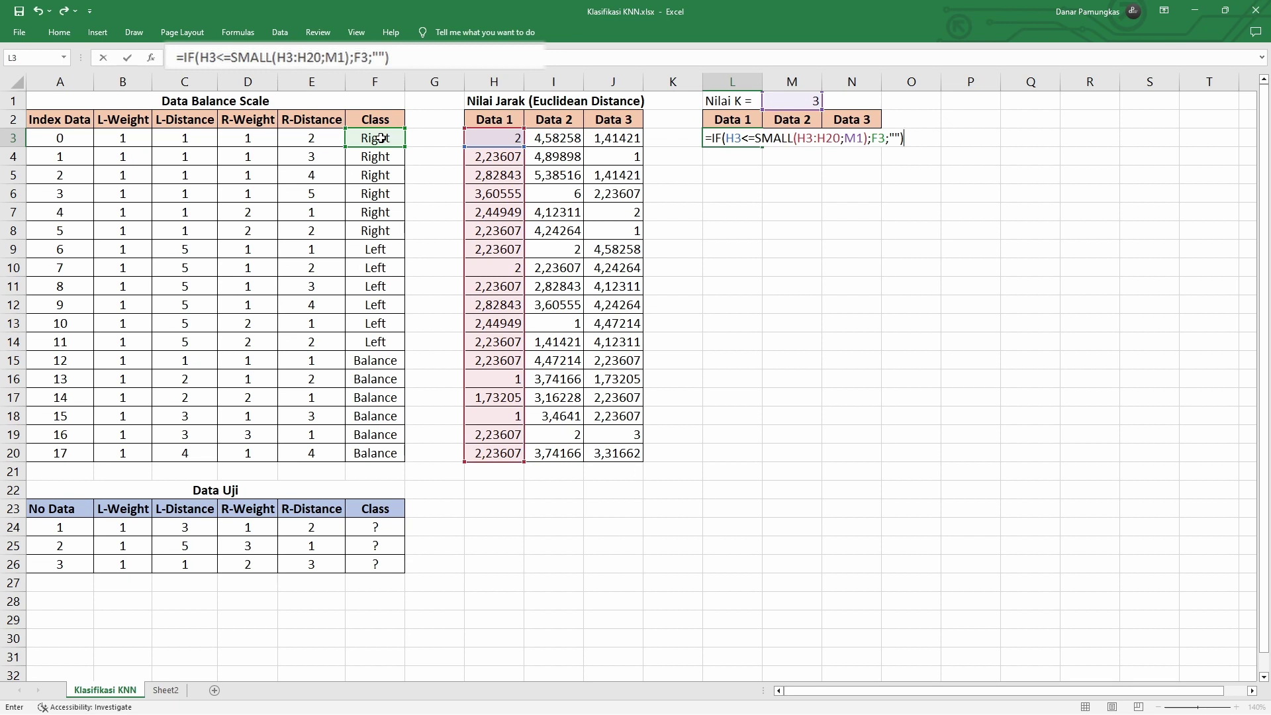
pyautogui.press('Return')
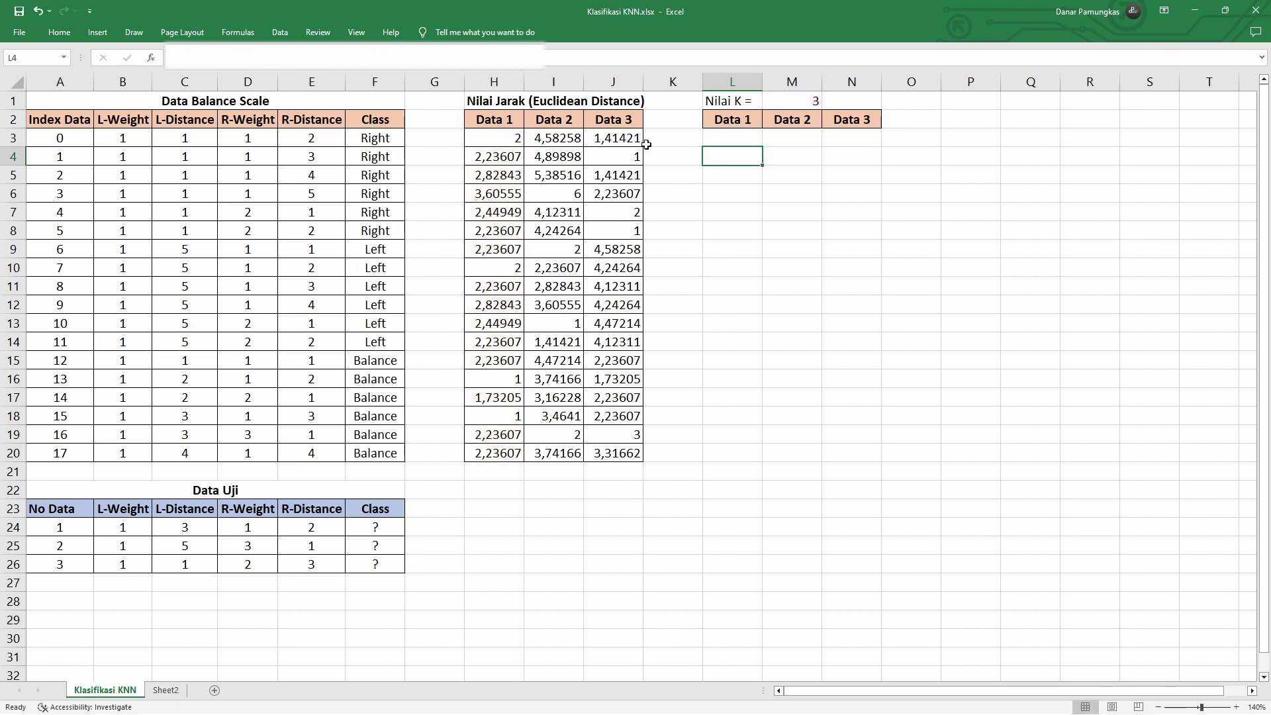
# Step: Make the SMALL arguments in the L3 formula absolute, as $H$3:$H$20 and $M$1
pyautogui.click(728, 138)
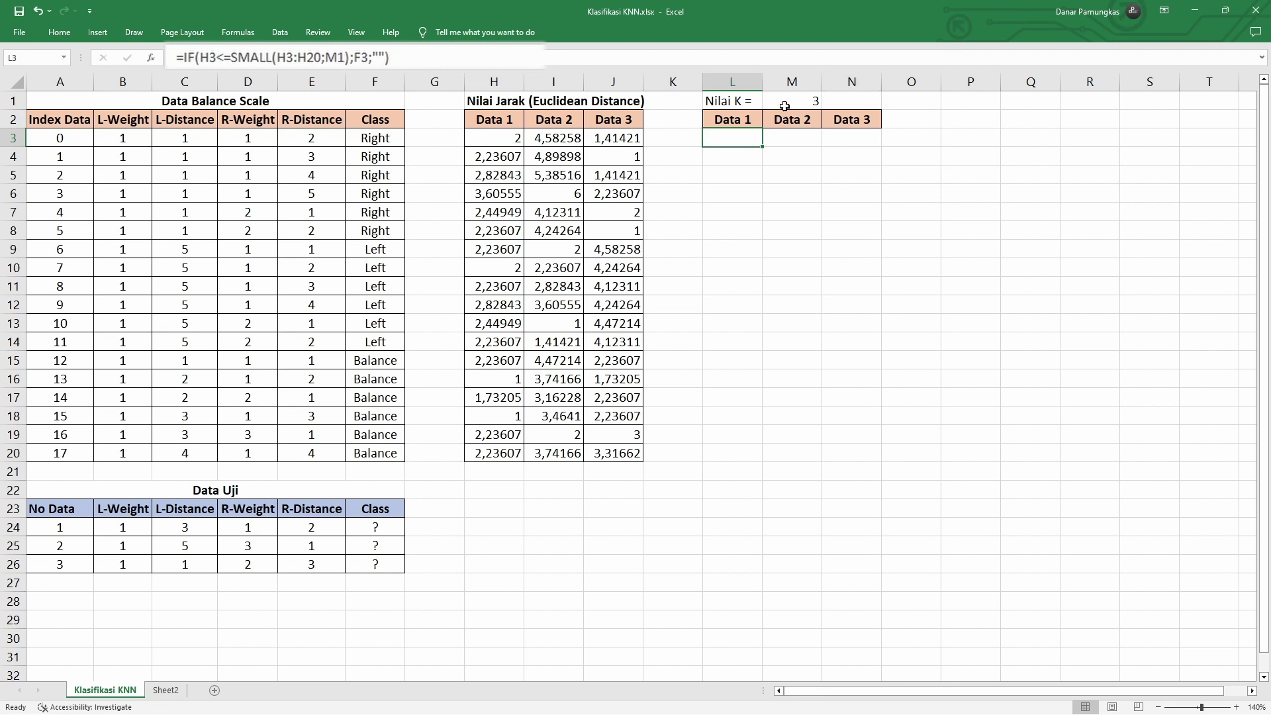
pyautogui.click(598, 58)
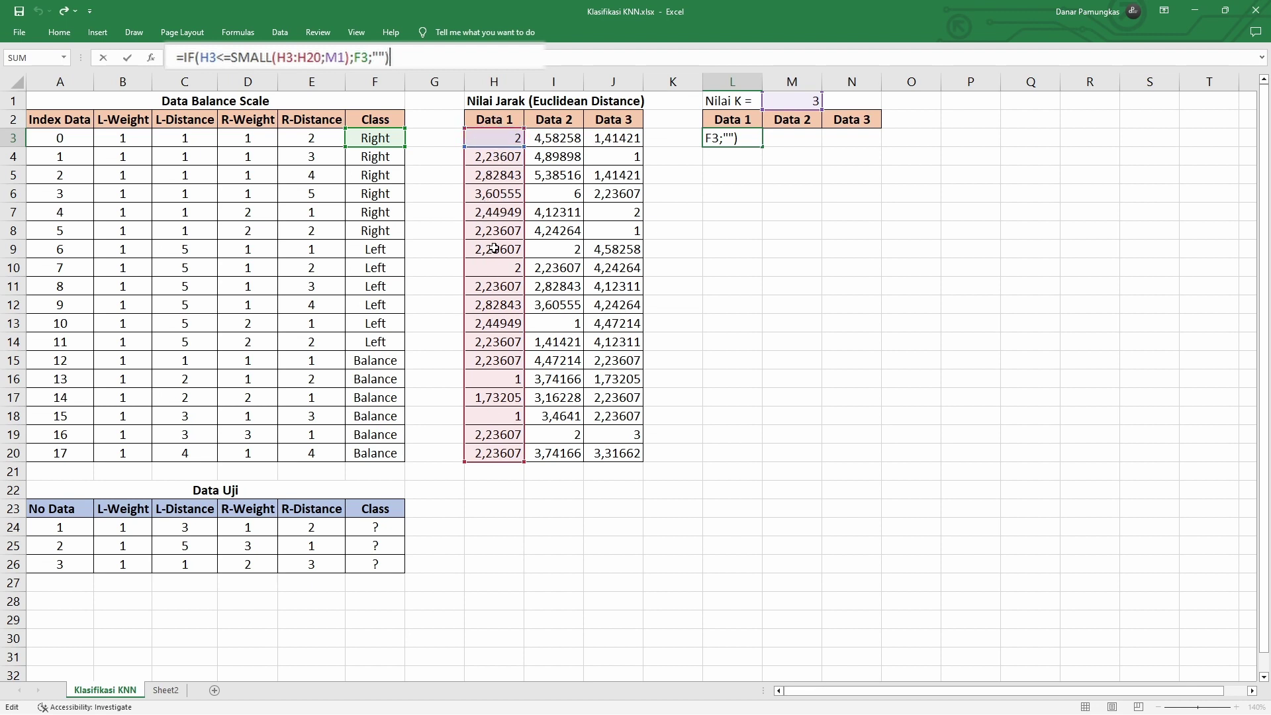
pyautogui.click(287, 57)
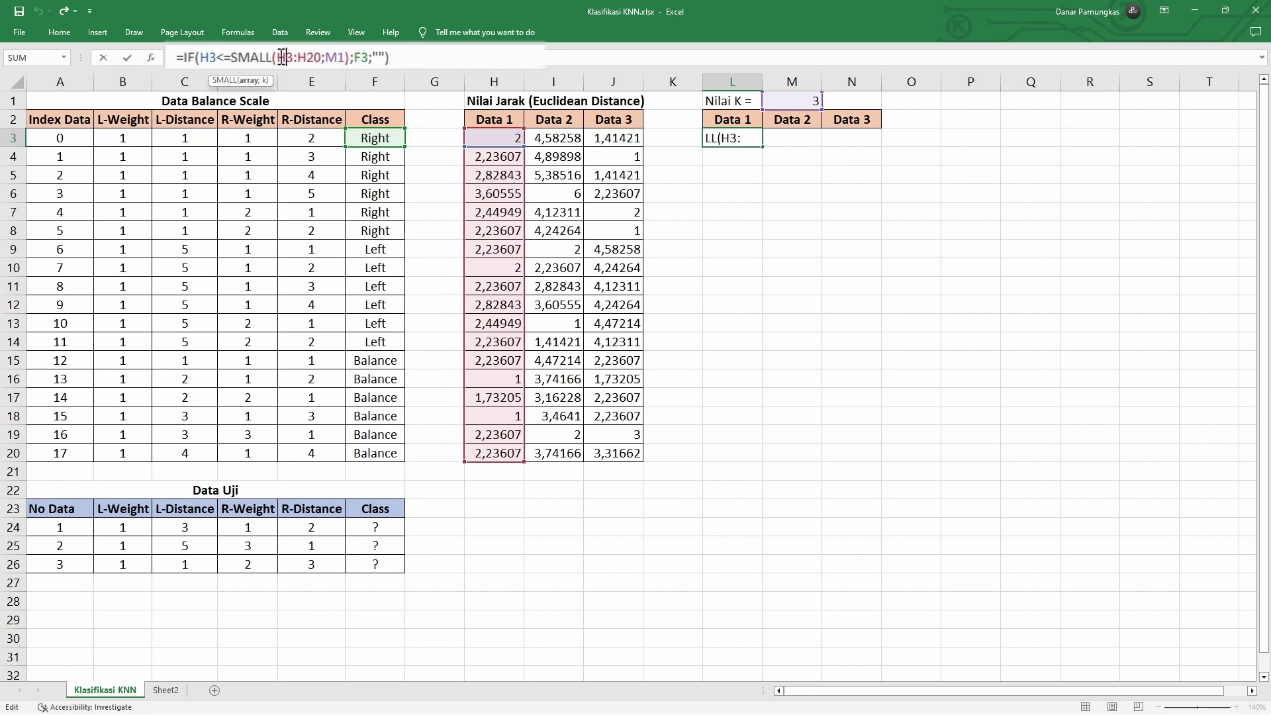
pyautogui.press('F4')
pyautogui.click(323, 57)
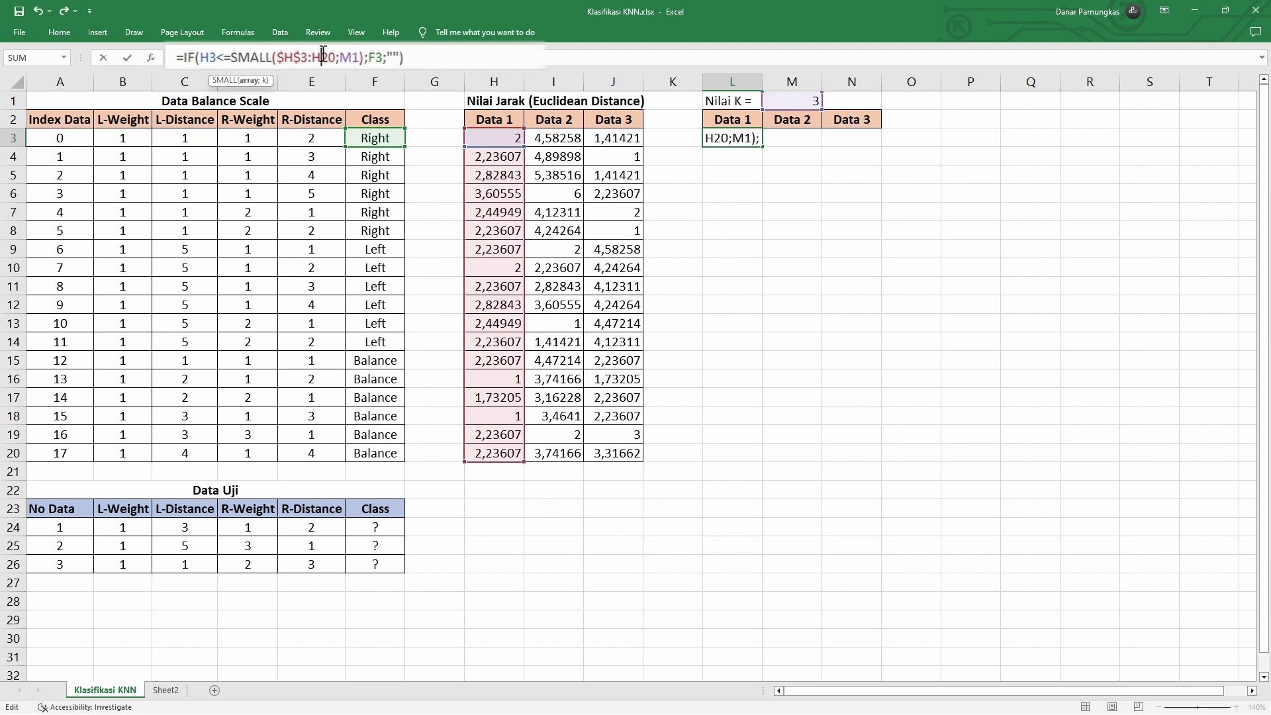
pyautogui.press('F4')
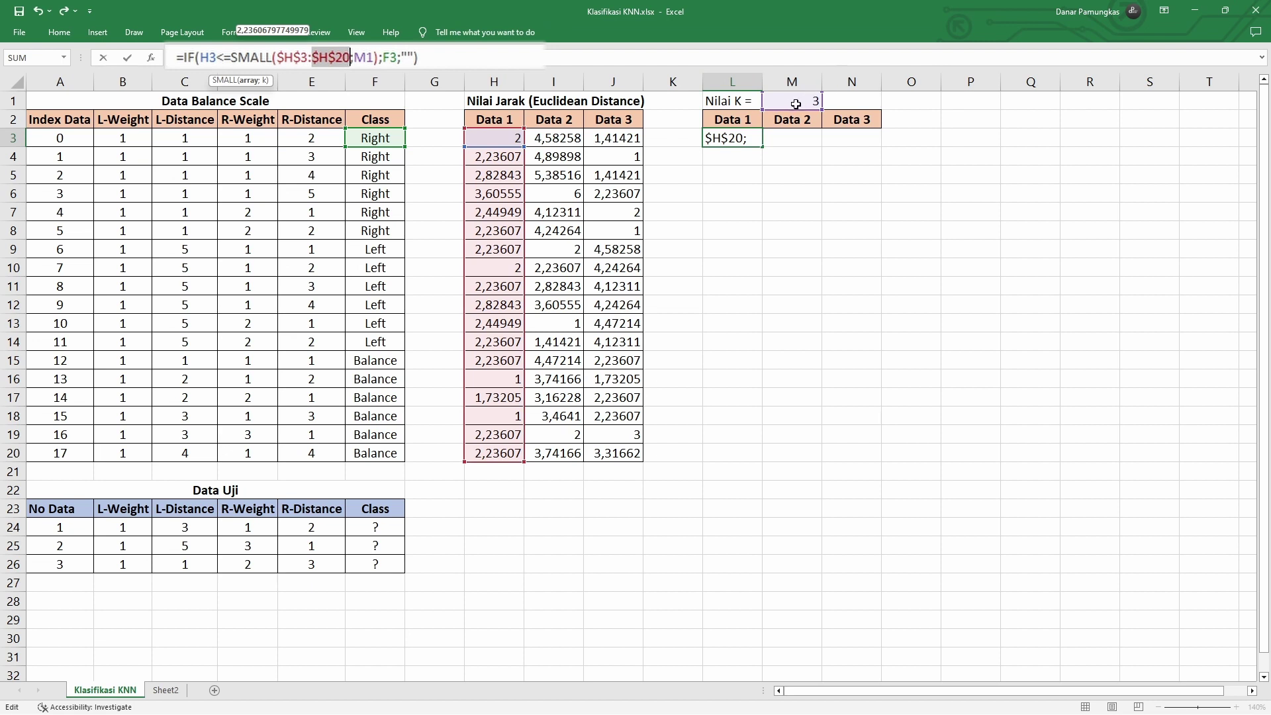
pyautogui.click(368, 58)
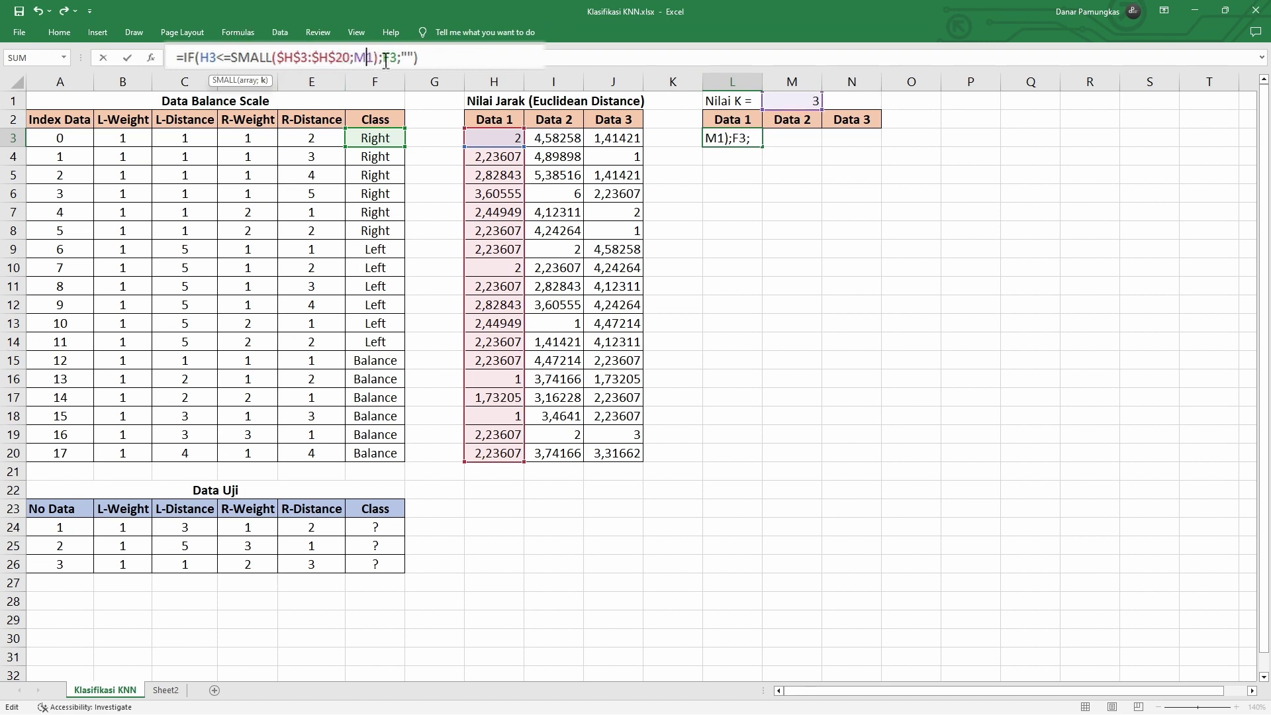
pyautogui.press('Return')
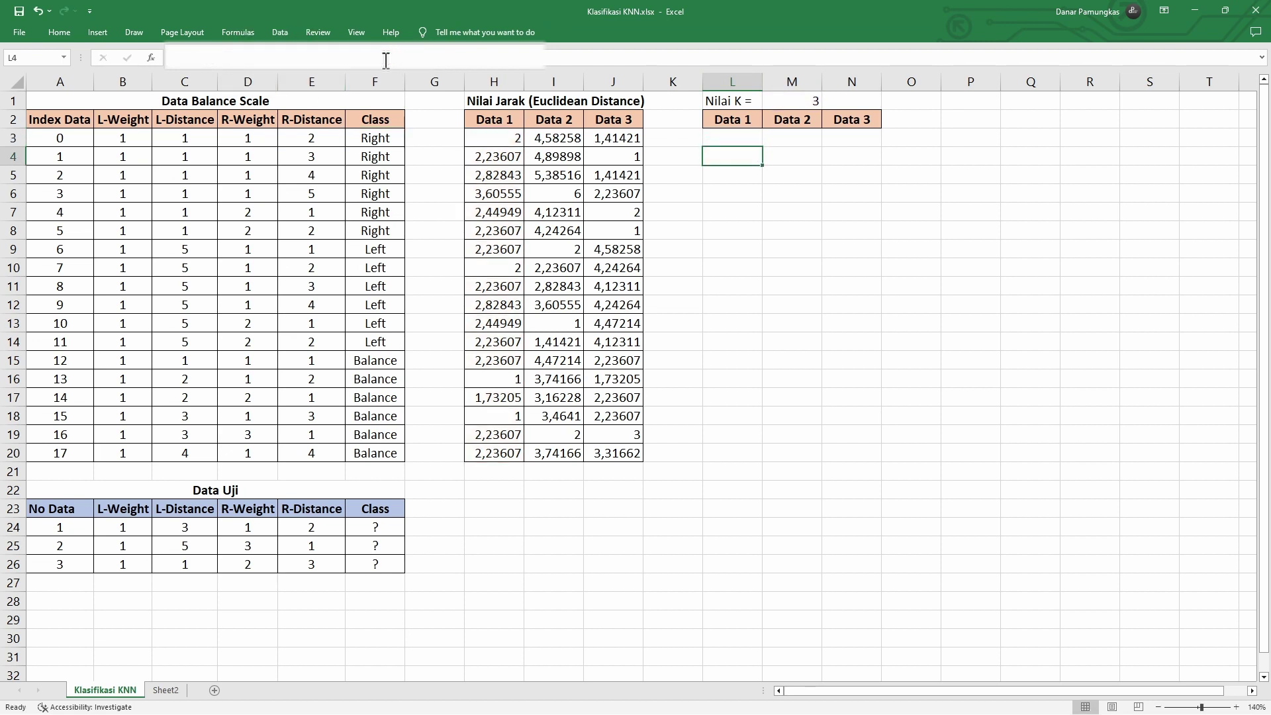
# Step: Fill the Data 1 nearest-neighbour formula from L3 down to L20 and check the returned classes
pyautogui.click(756, 135)
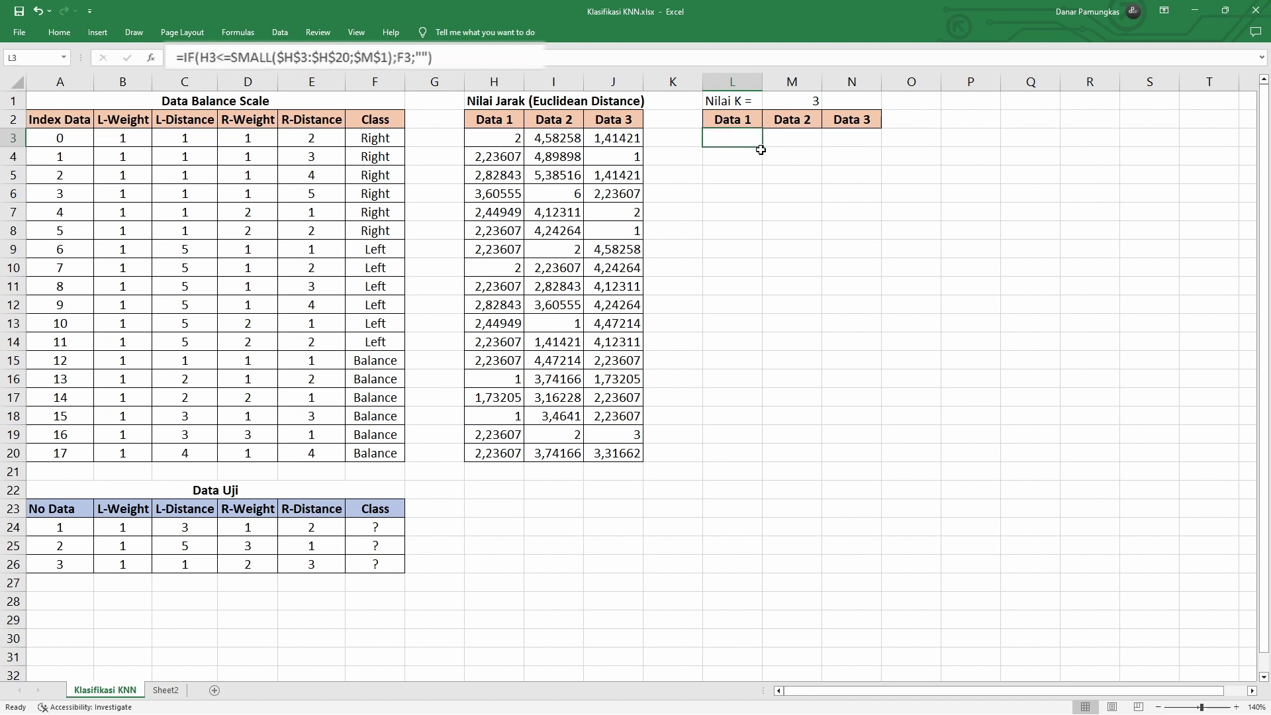
pyautogui.moveTo(762, 148); pyautogui.dragTo(724, 449)
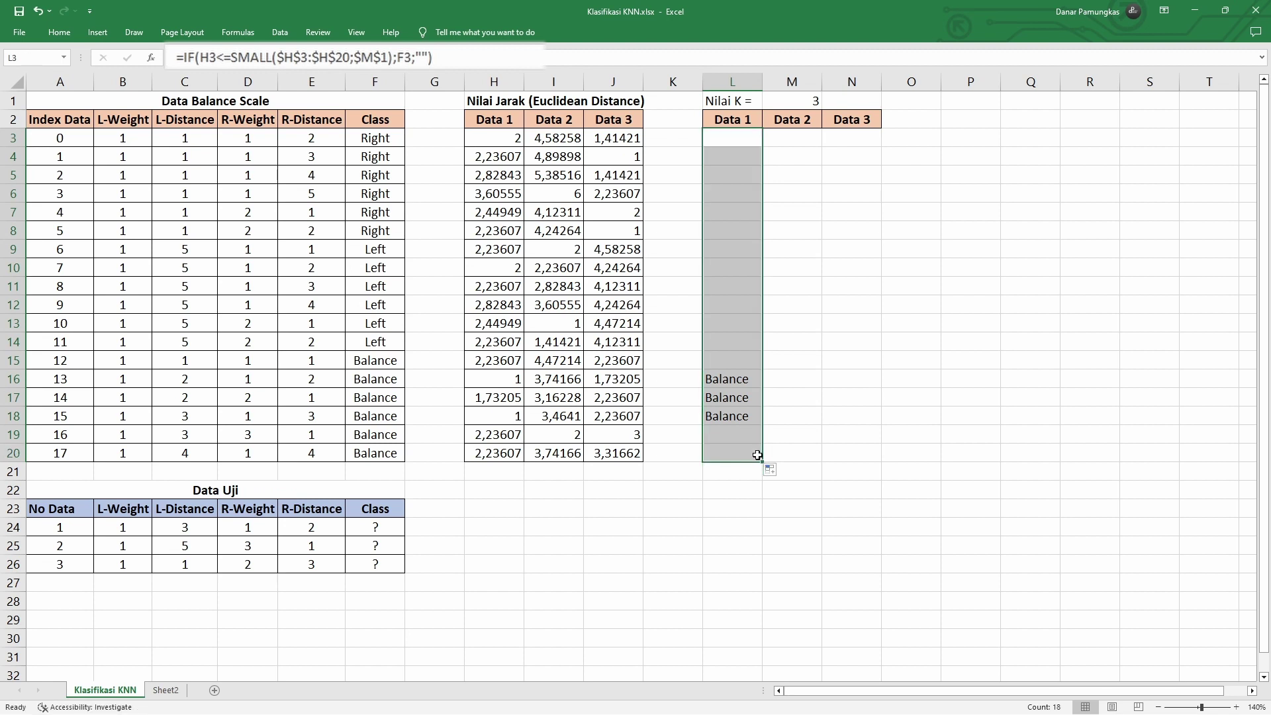
pyautogui.click(798, 377)
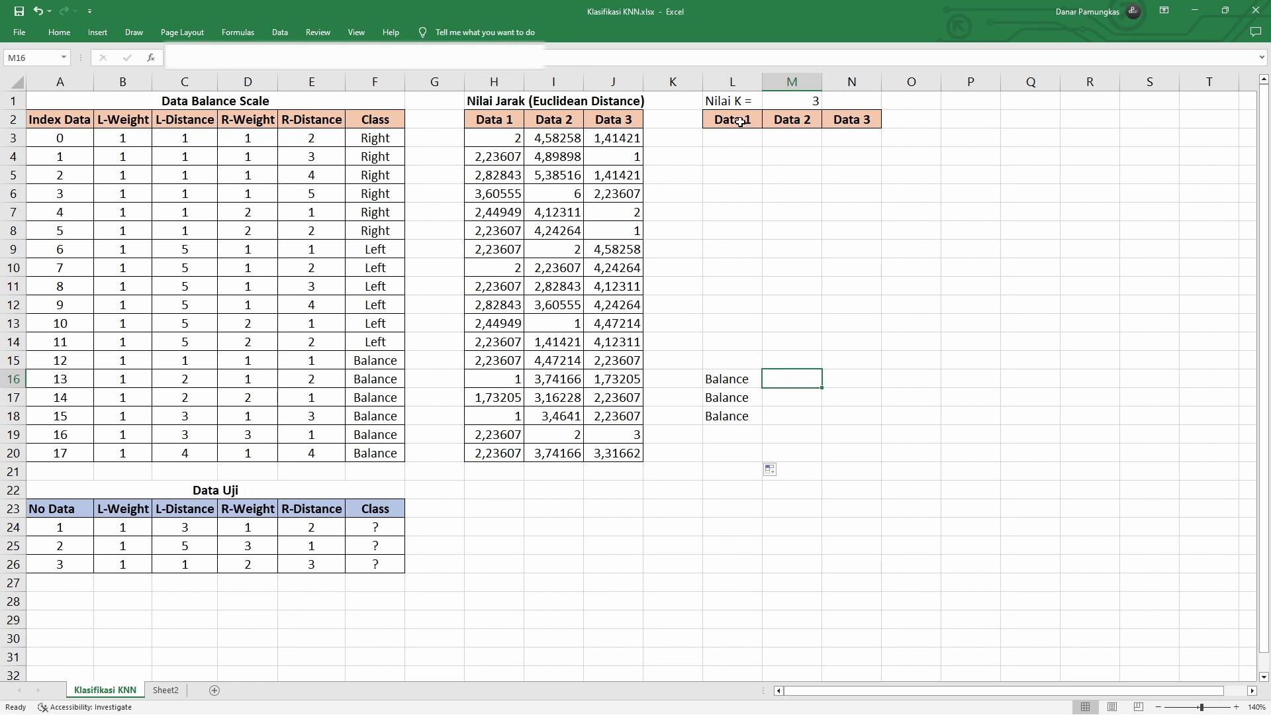
pyautogui.click(731, 383)
pyautogui.moveTo(732, 383); pyautogui.dragTo(734, 414)
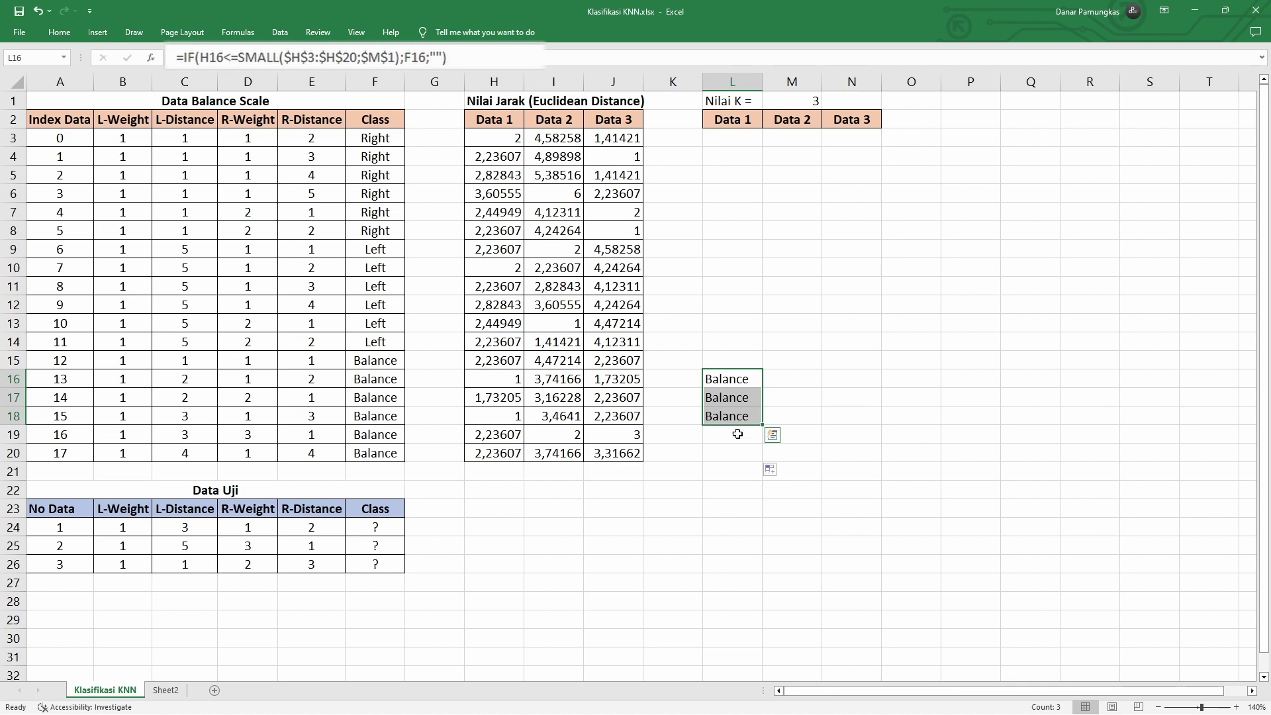
# Step: Enter the Data 2 nearest-neighbour formula =IF(I3<=SMALL(I3:I20;M1);F3;"") in M3
pyautogui.click(794, 139)
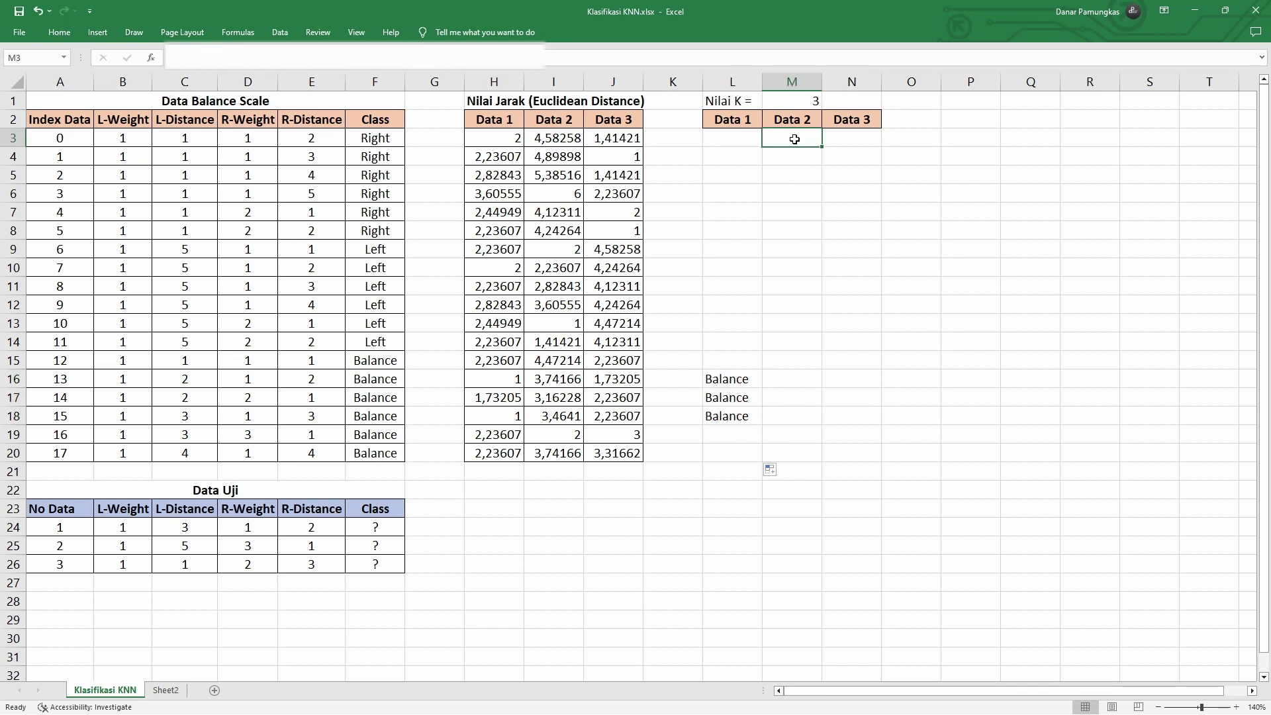
pyautogui.click(738, 141)
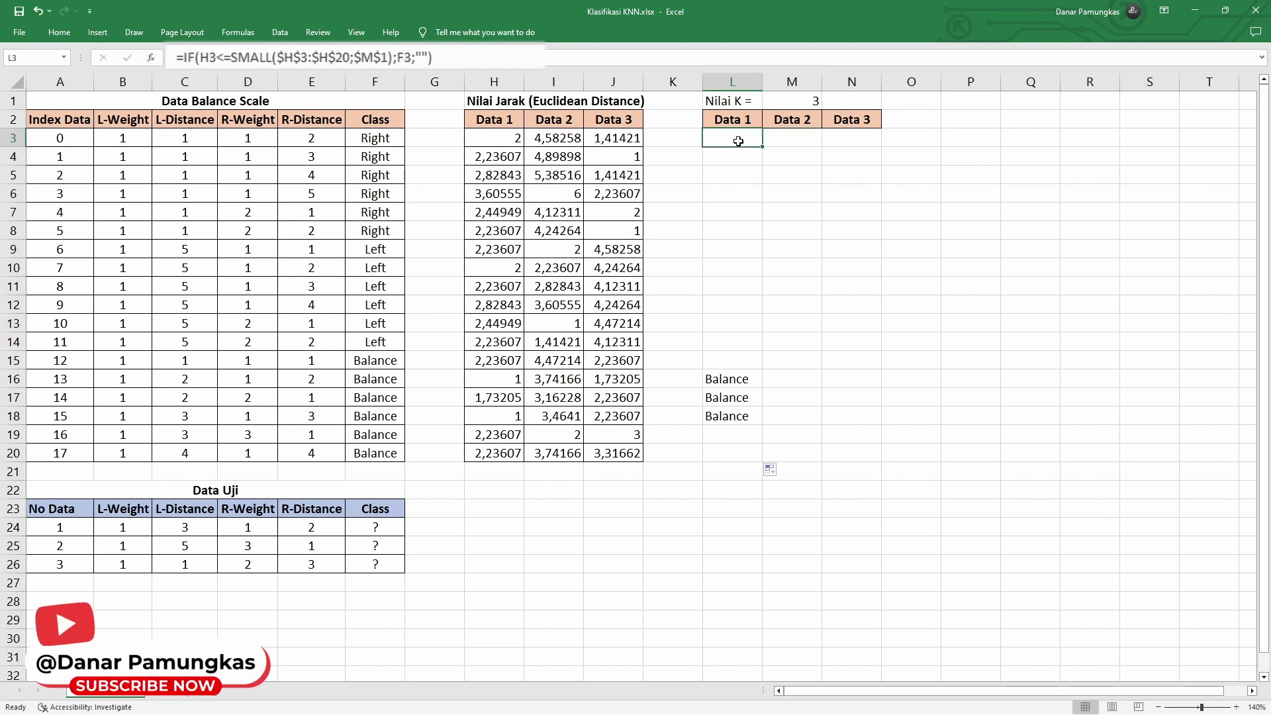
pyautogui.click(779, 138)
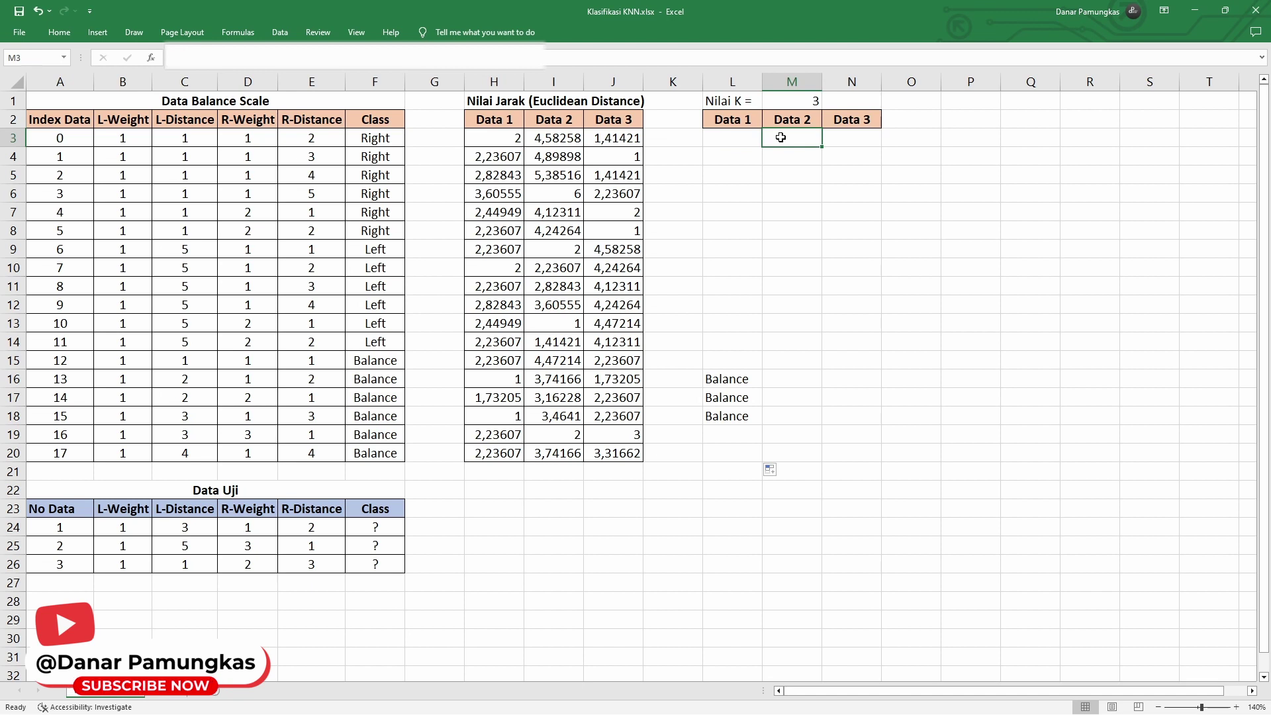
pyautogui.write('=if')
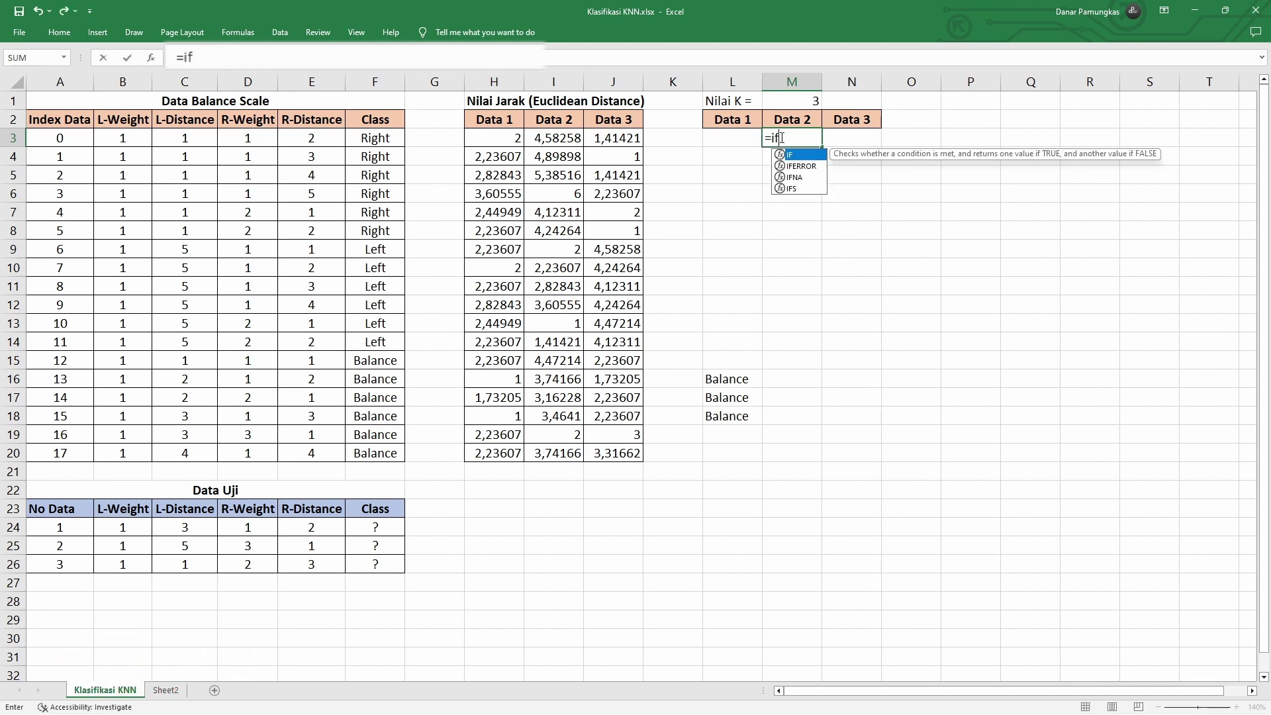
pyautogui.press('Tab')
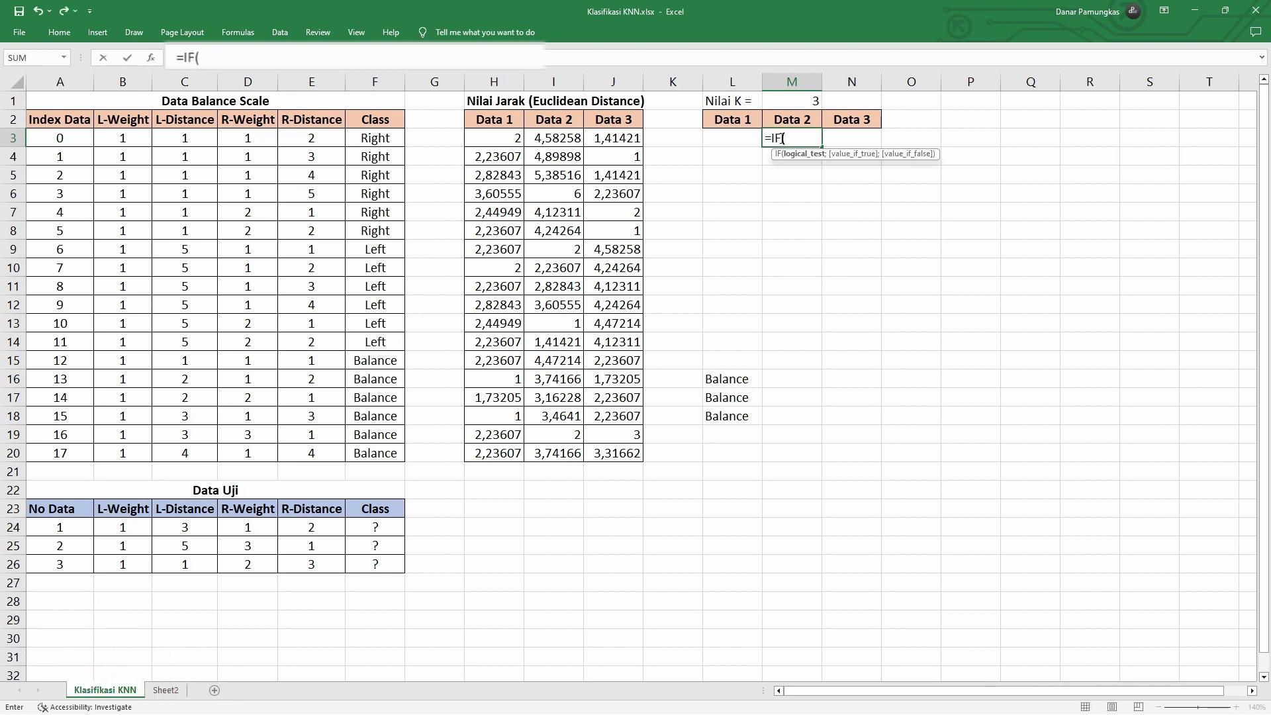
pyautogui.click(565, 137)
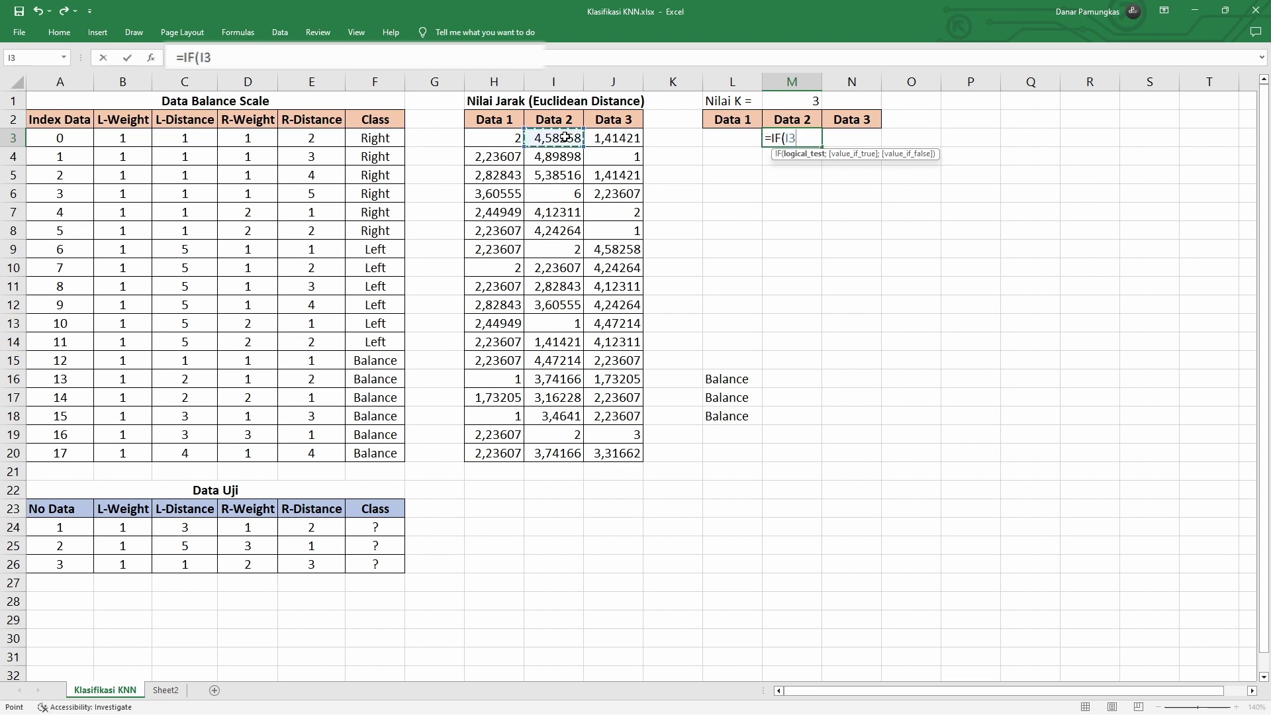
pyautogui.write('<=s')
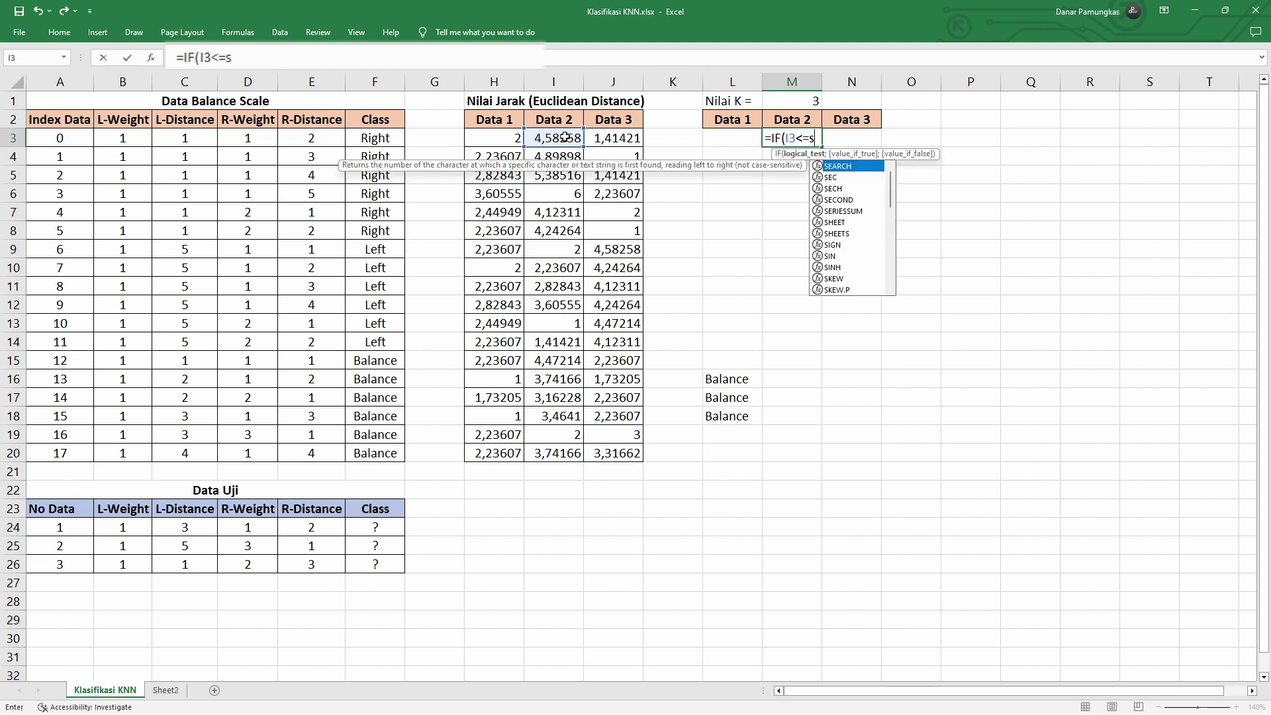
pyautogui.write('m')
pyautogui.press('Tab')
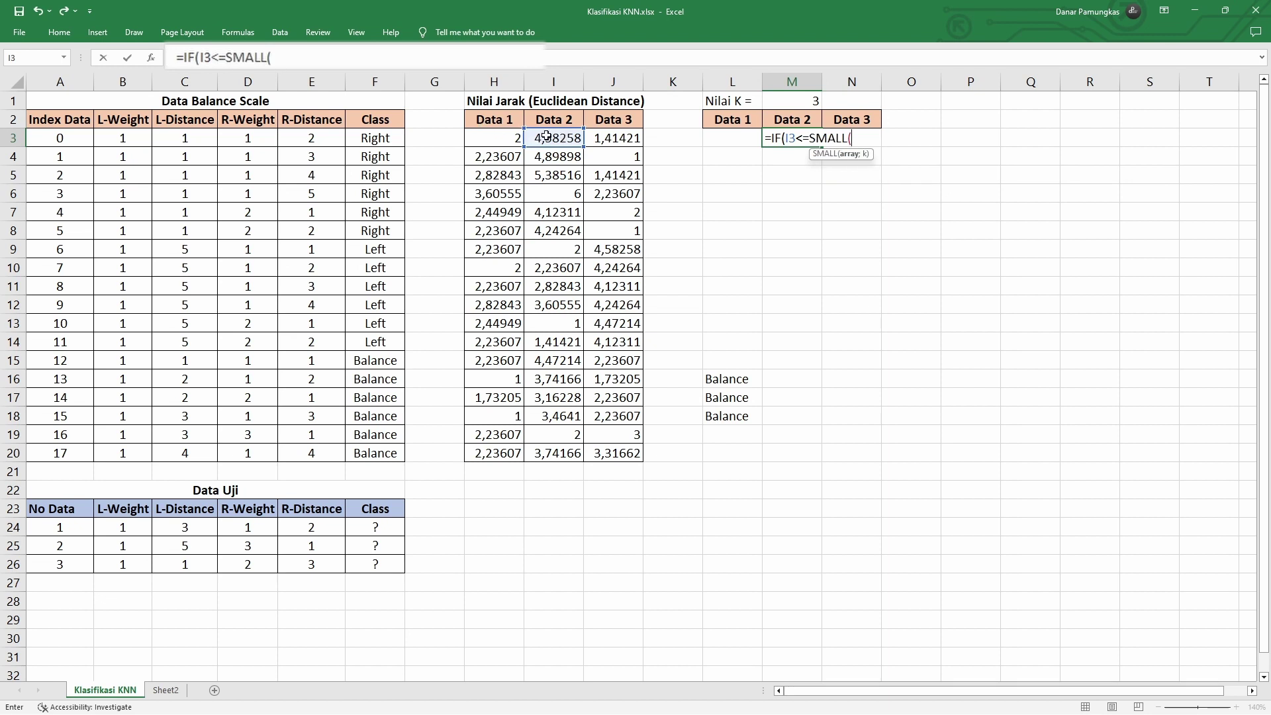
pyautogui.moveTo(546, 135); pyautogui.dragTo(540, 448)
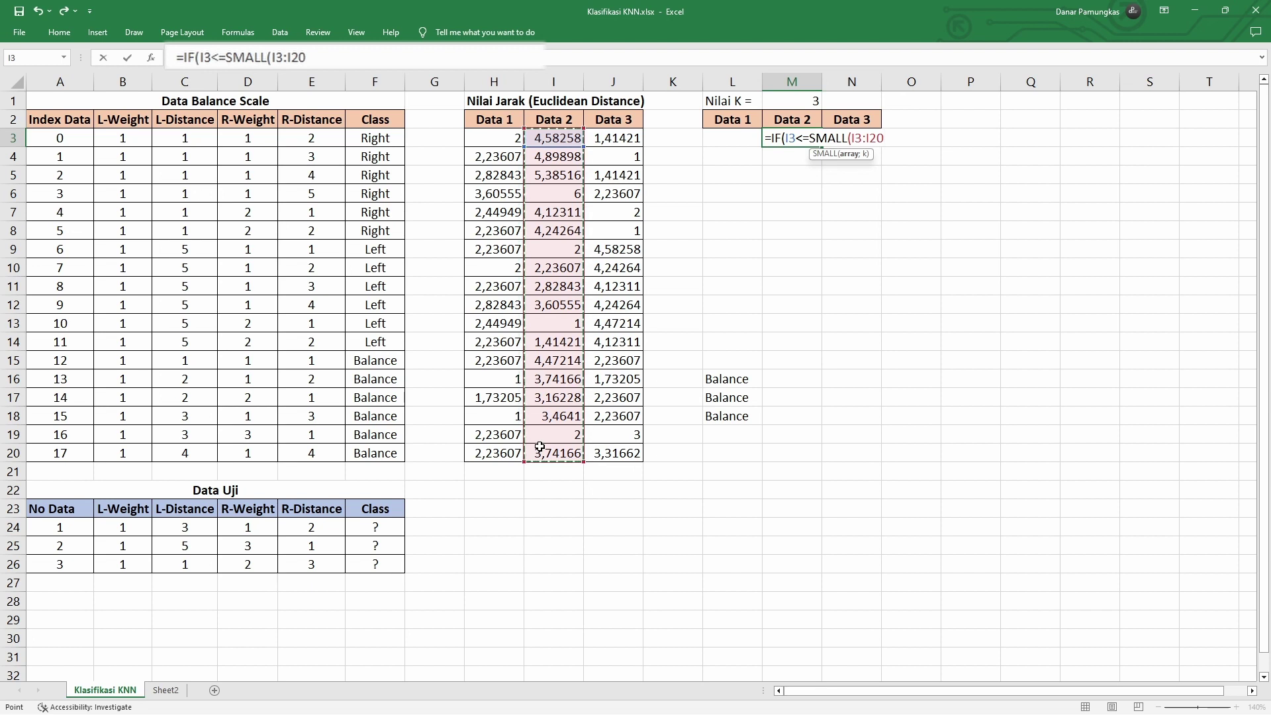
pyautogui.write(';')
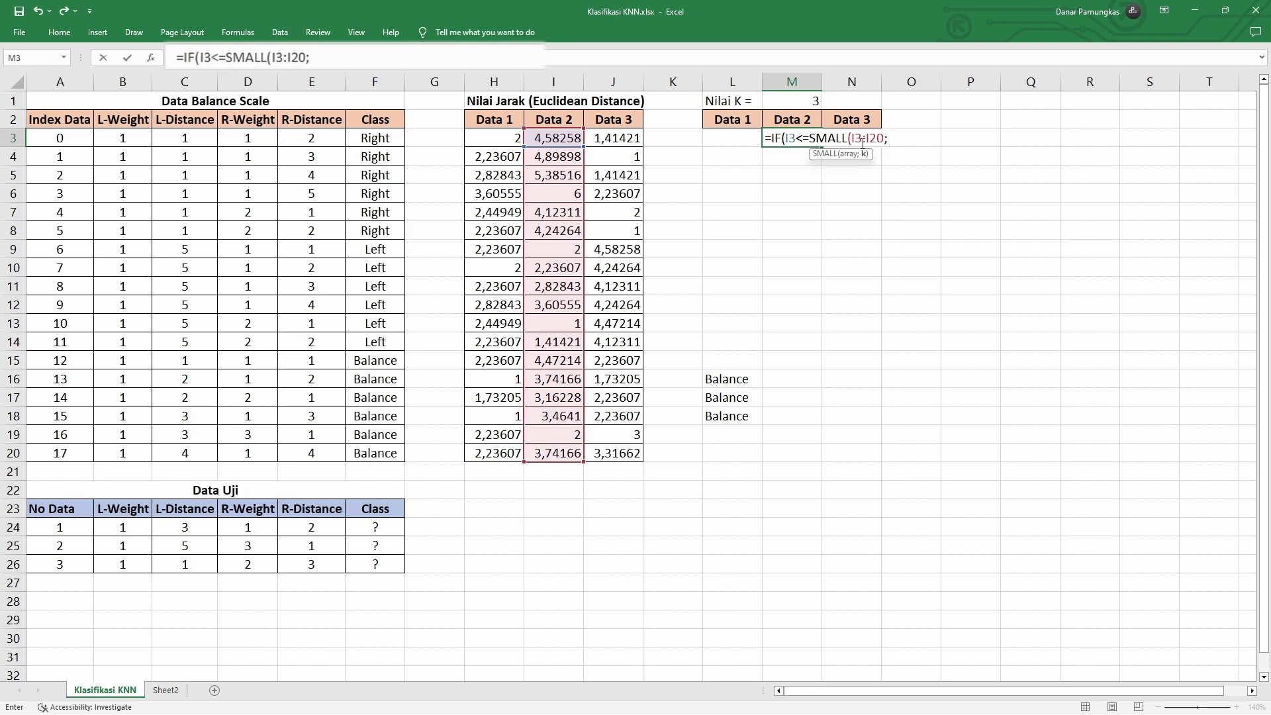
pyautogui.click(804, 101)
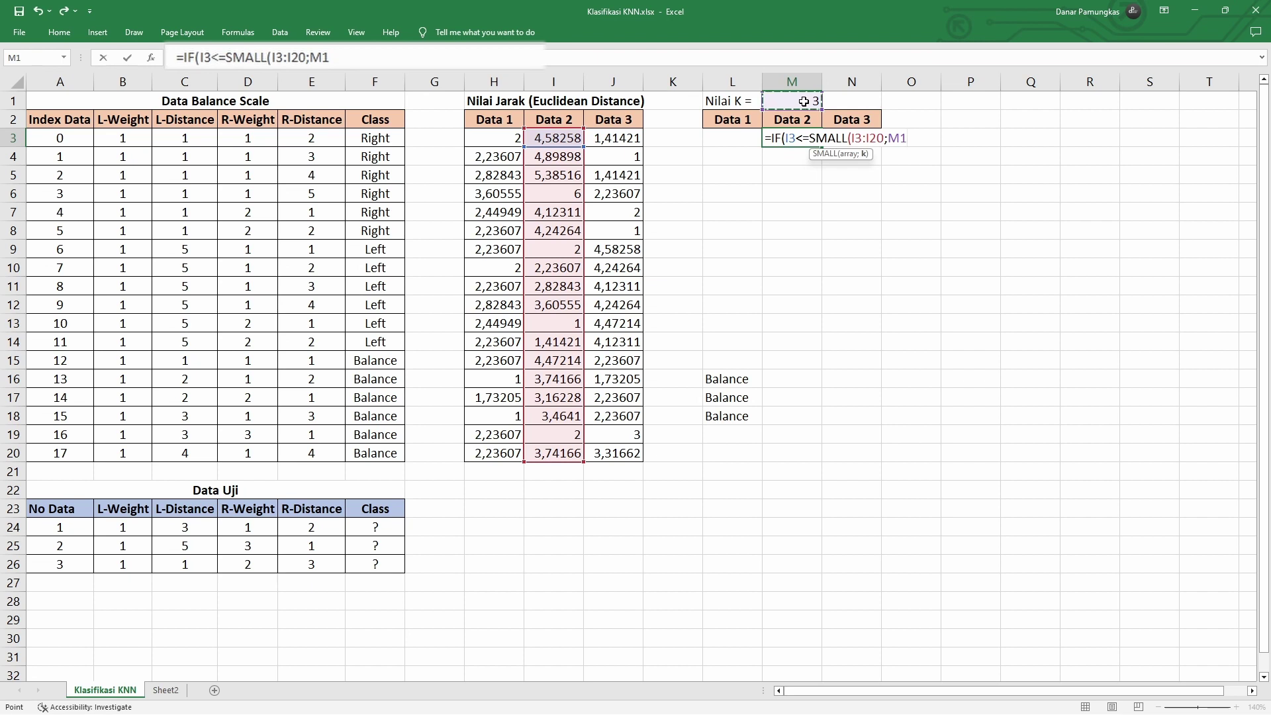
pyautogui.write(')')
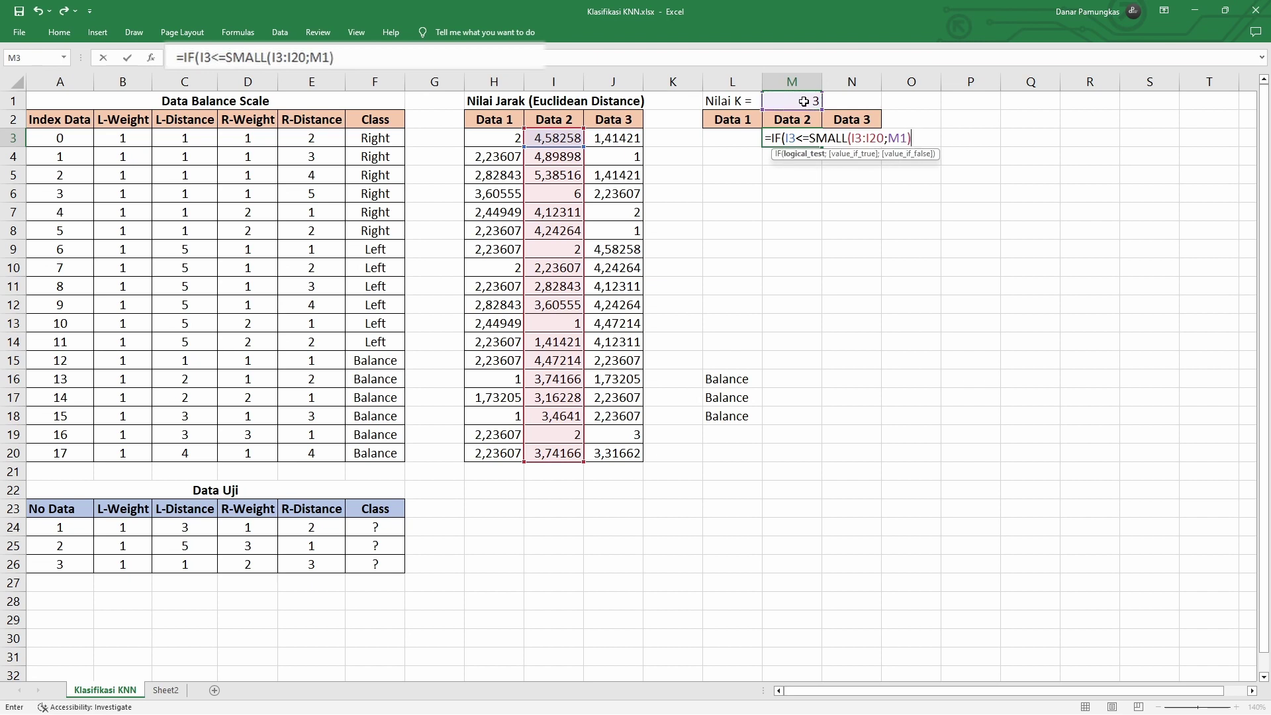
pyautogui.write(';')
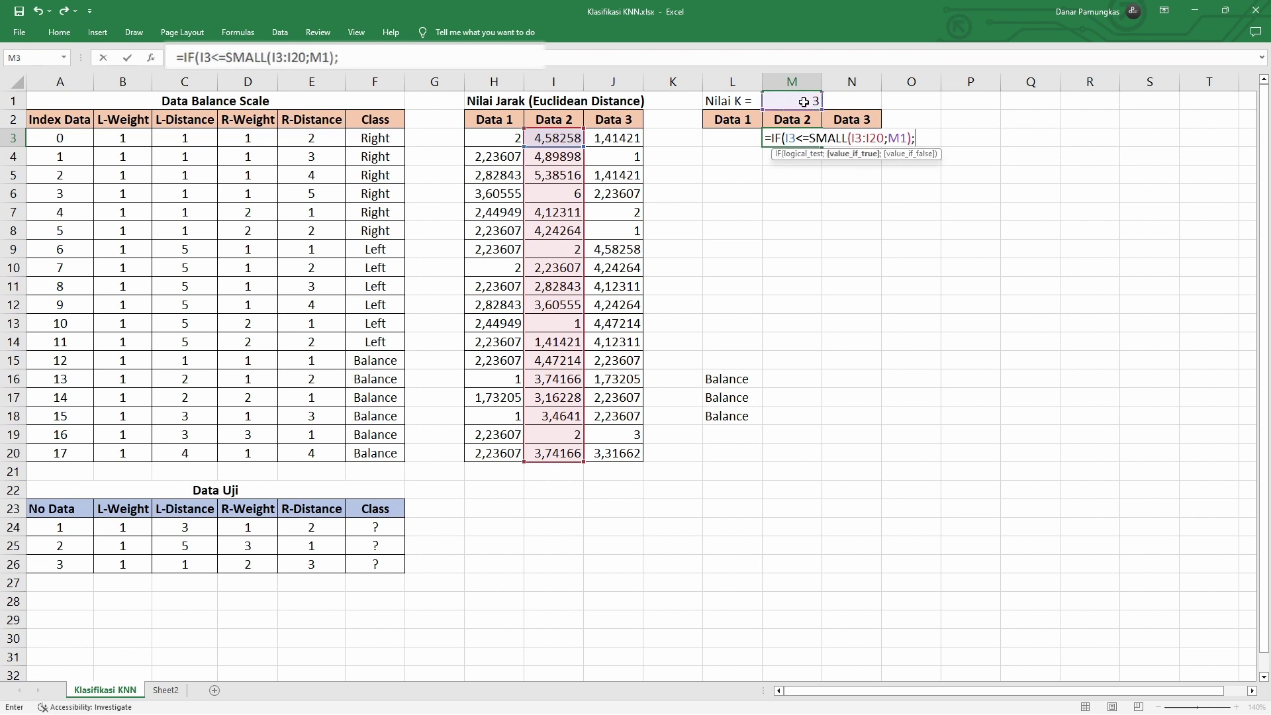
pyautogui.click(386, 137)
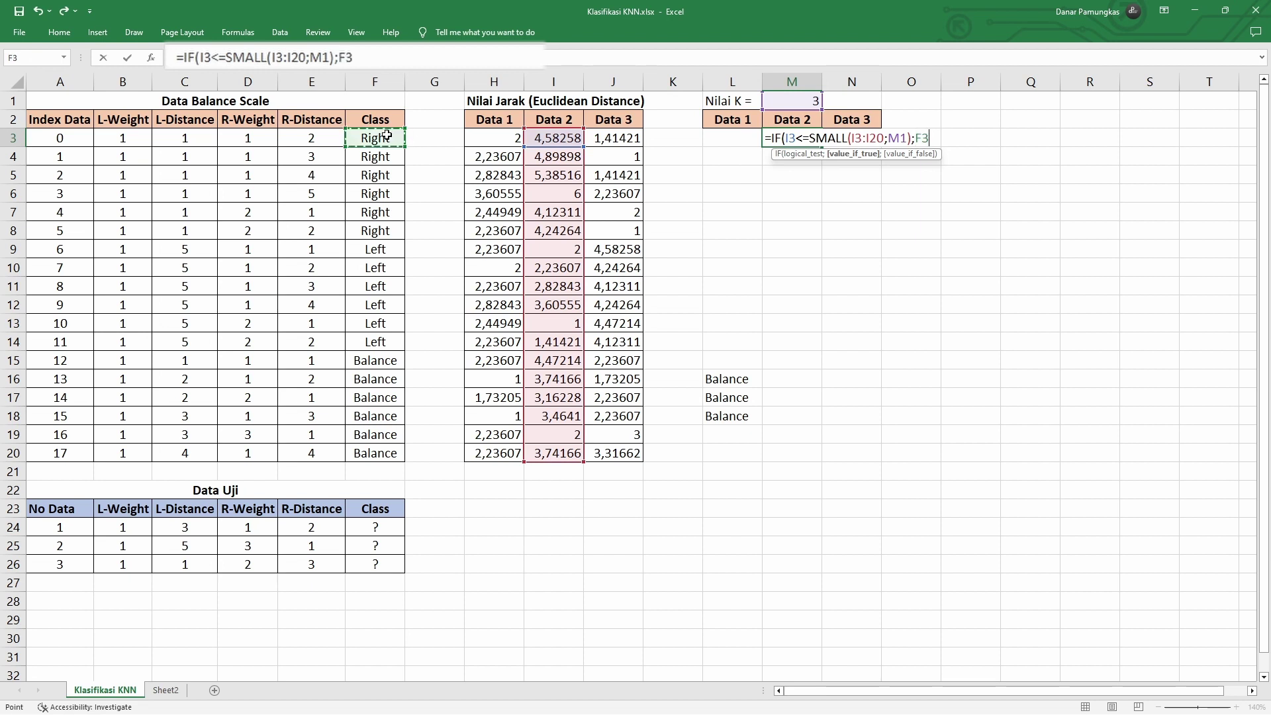
pyautogui.write(';')
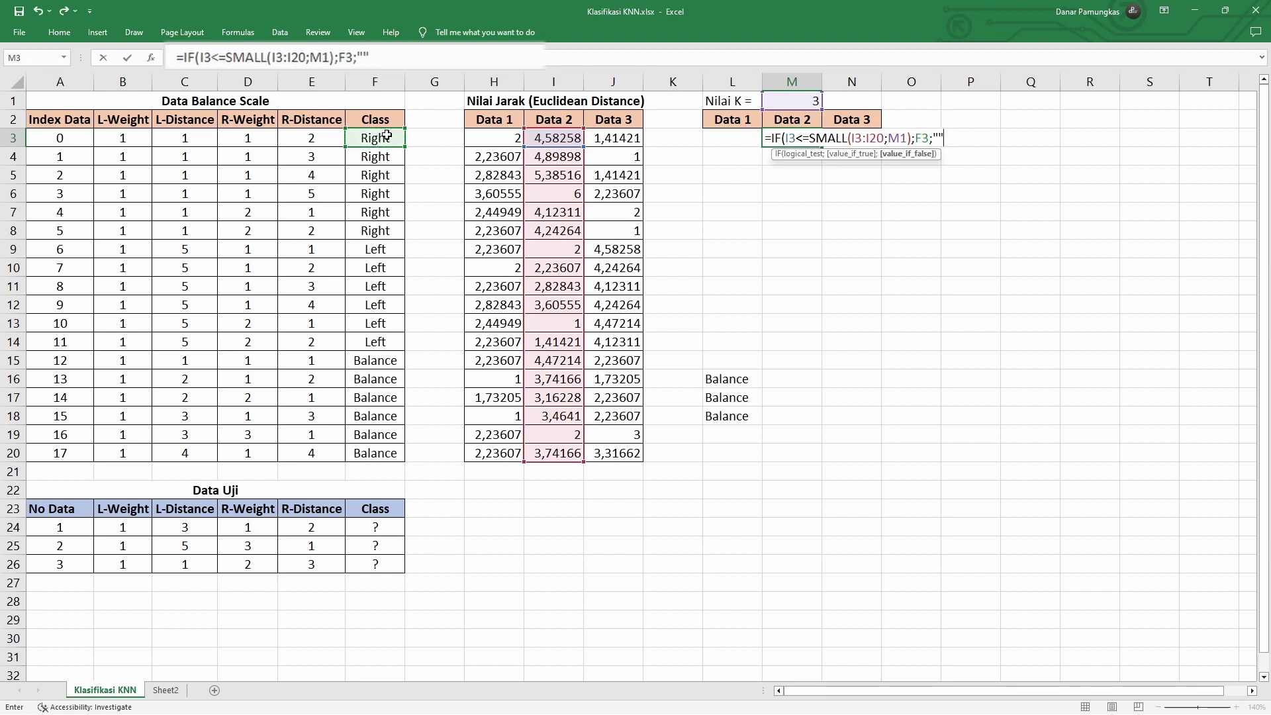
pyautogui.write('"")')
pyautogui.press('Return')
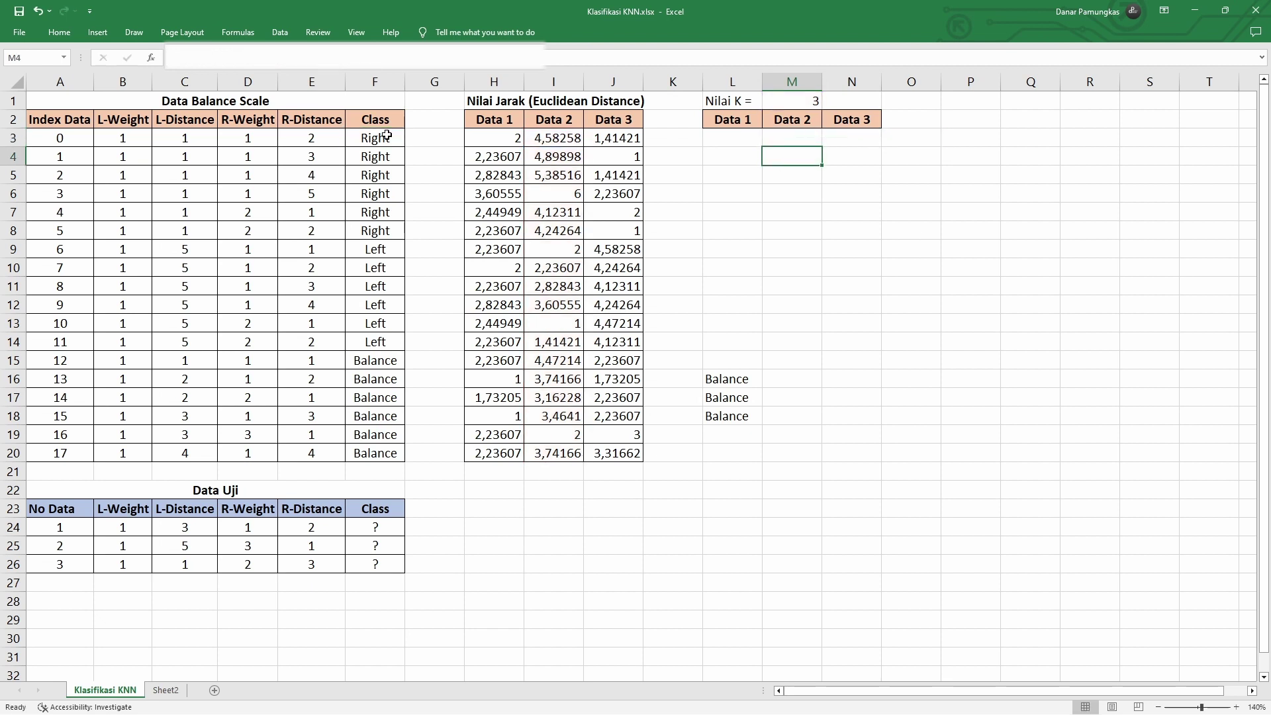
# Step: Make the SMALL arguments in the M3 formula absolute, as $I$3:$I$20 and $M$1, and fill the formula down to M19
pyautogui.click(773, 134)
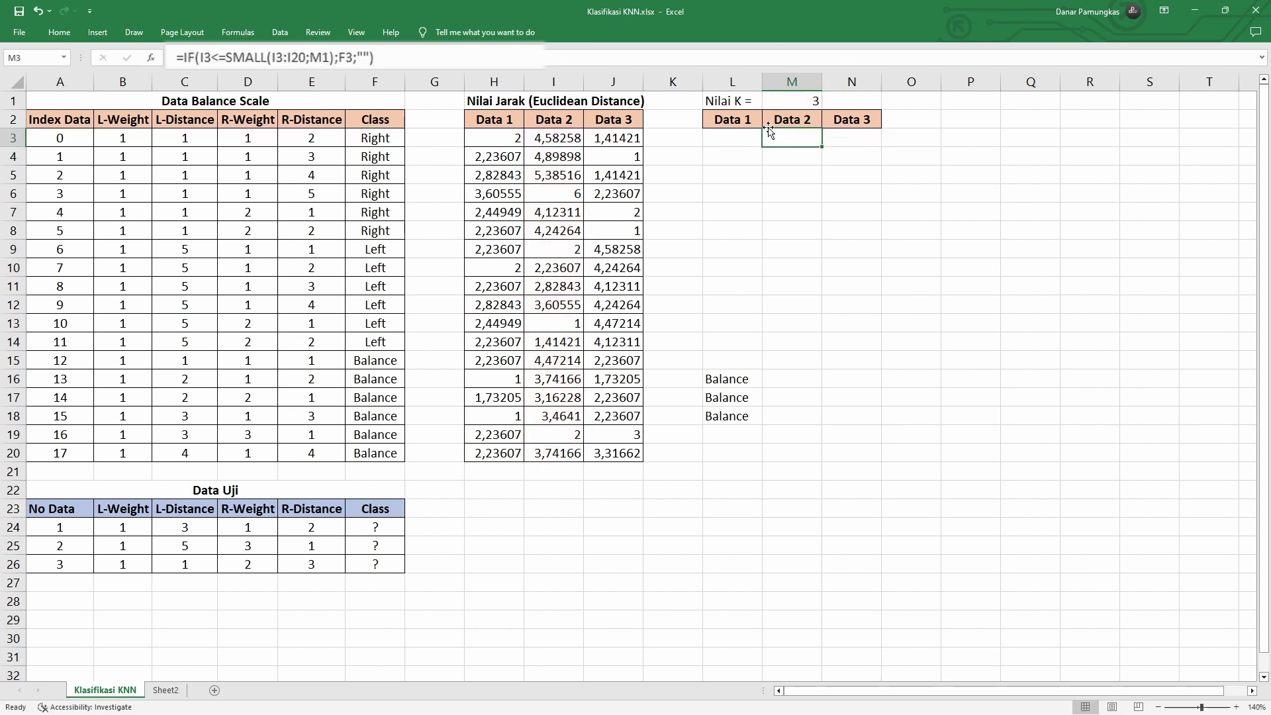
pyautogui.click(539, 53)
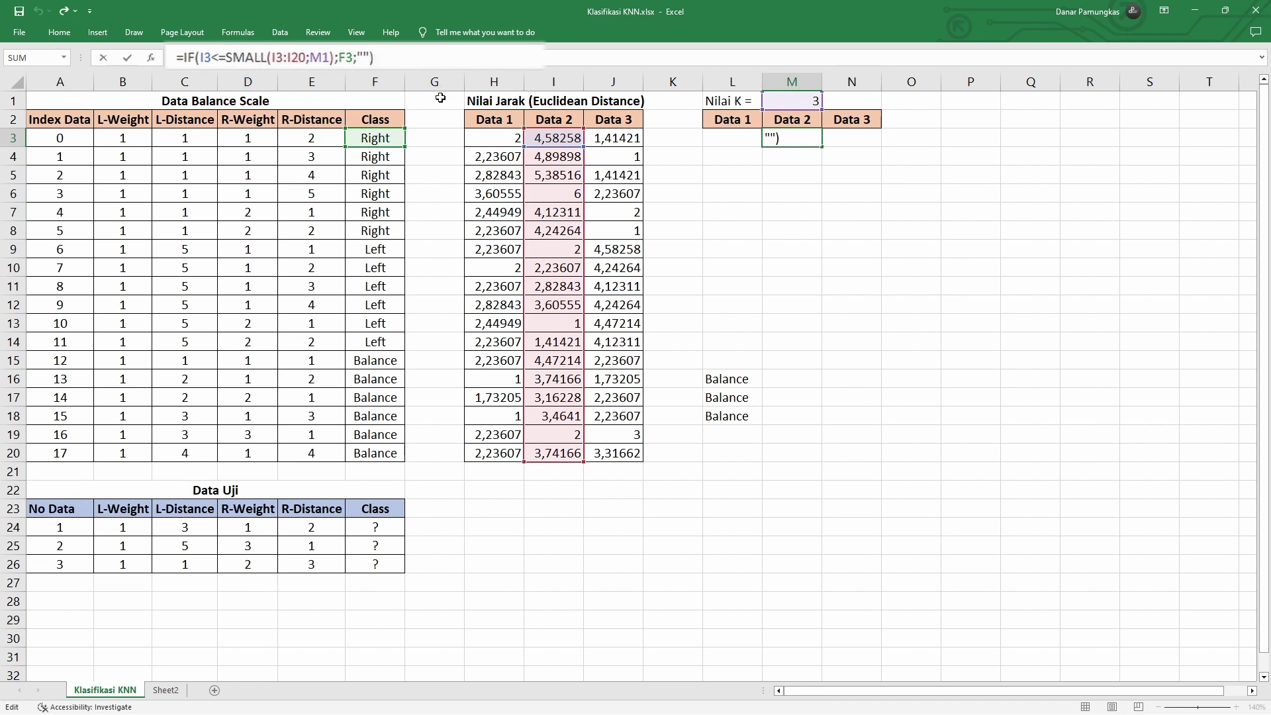
pyautogui.click(278, 57)
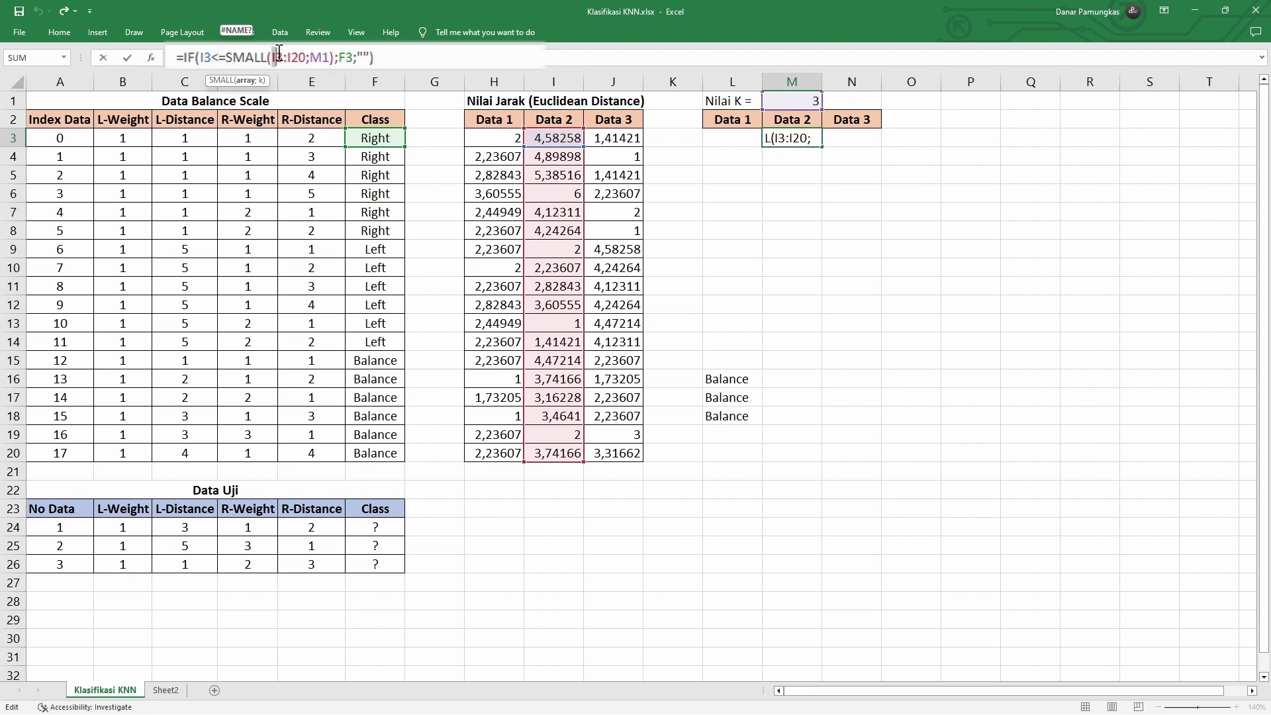
pyautogui.press('F4')
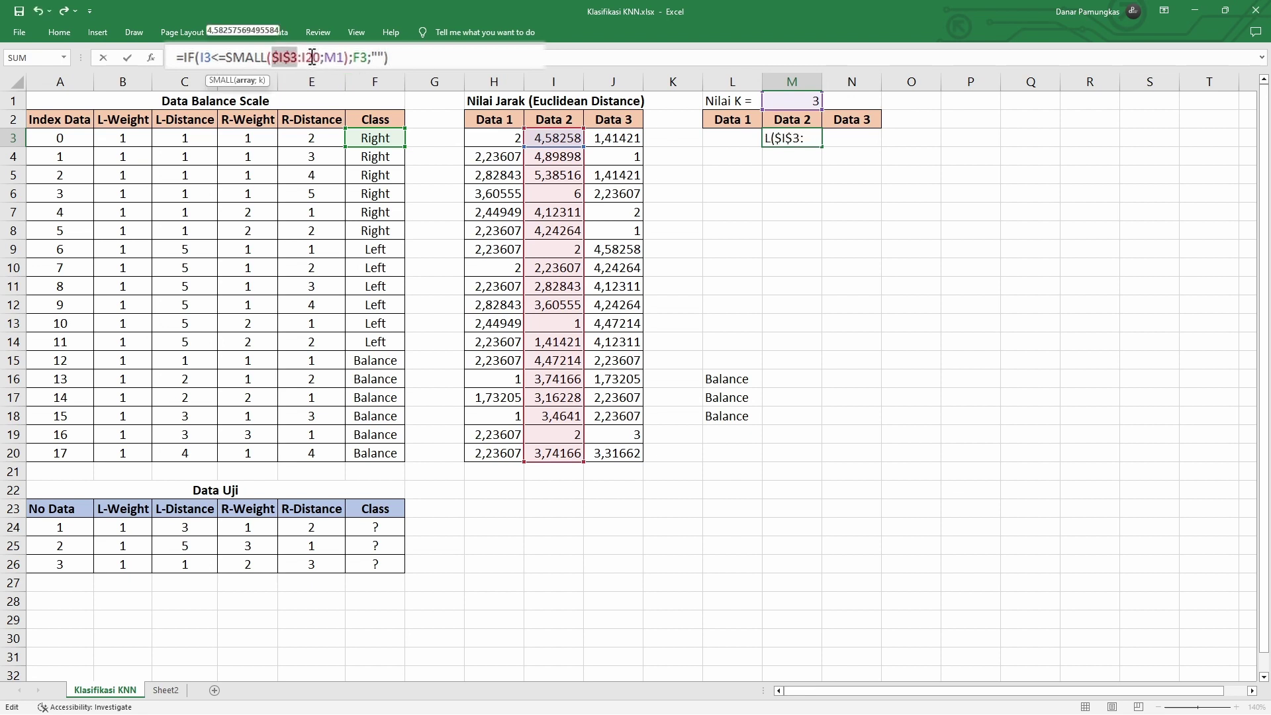
pyautogui.click(311, 57)
pyautogui.press('F4')
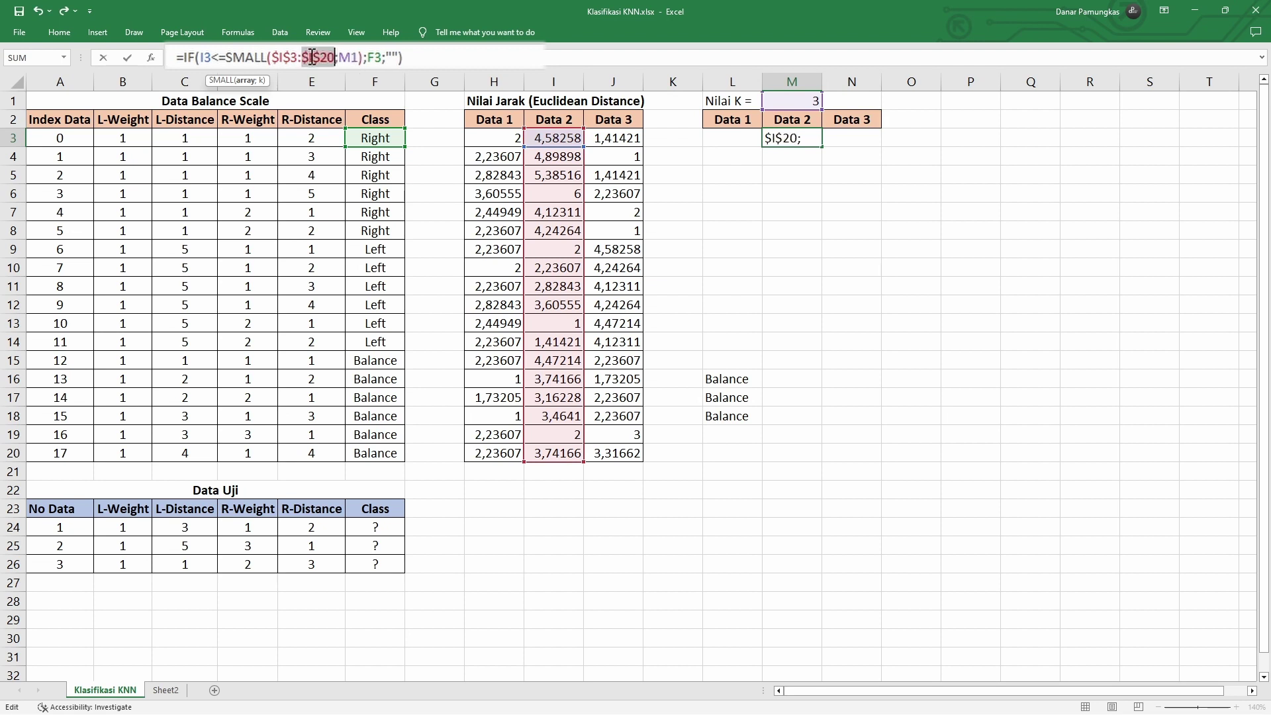
pyautogui.click(353, 59)
pyautogui.press('F4')
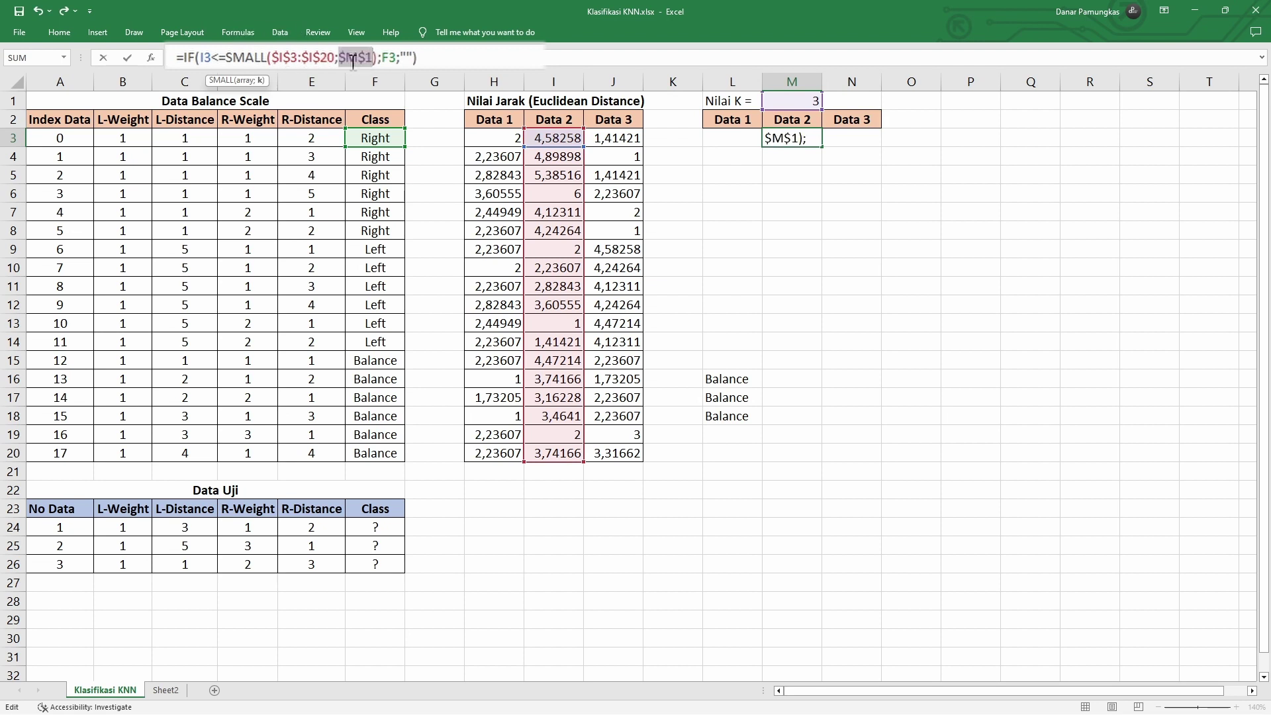
pyautogui.press('Return')
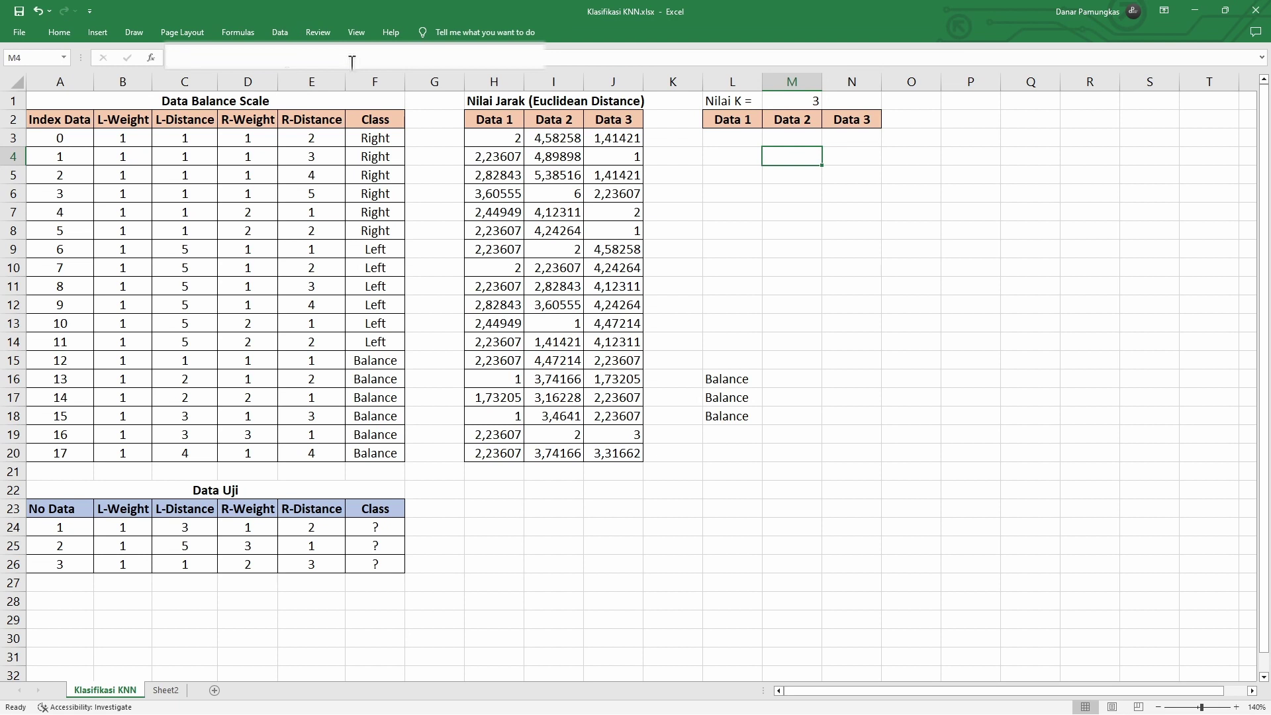
pyautogui.click(804, 134)
pyautogui.moveTo(822, 147); pyautogui.dragTo(790, 450)
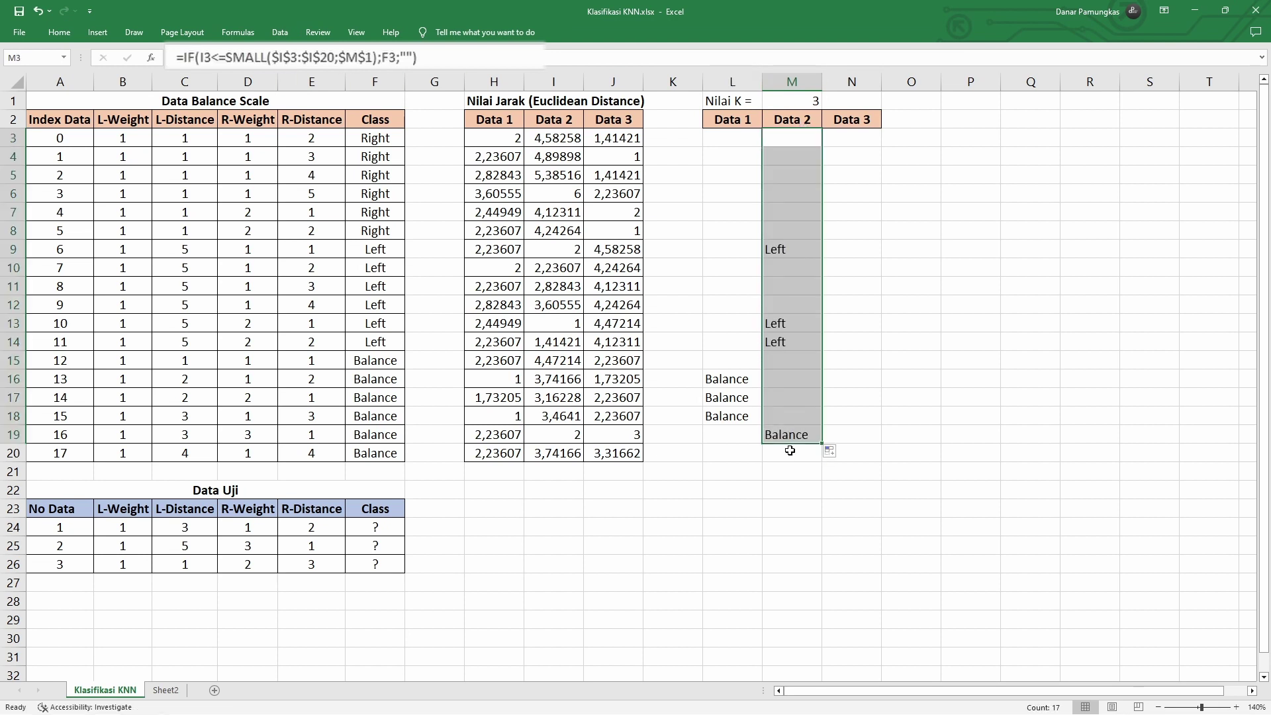
# Step: Enter the Data 3 nearest-neighbour formula =IF(J3<=SMALL(J3:J20;M1);F3;"") in N3
pyautogui.click(857, 139)
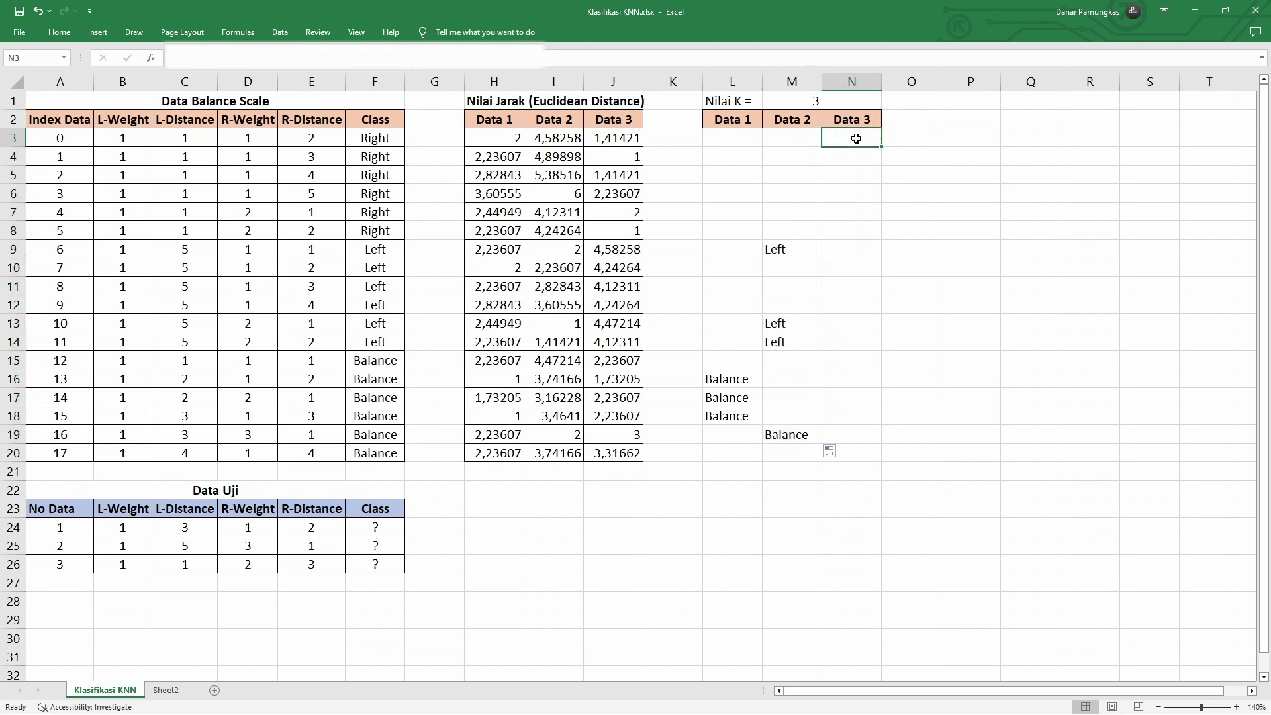
pyautogui.write('=')
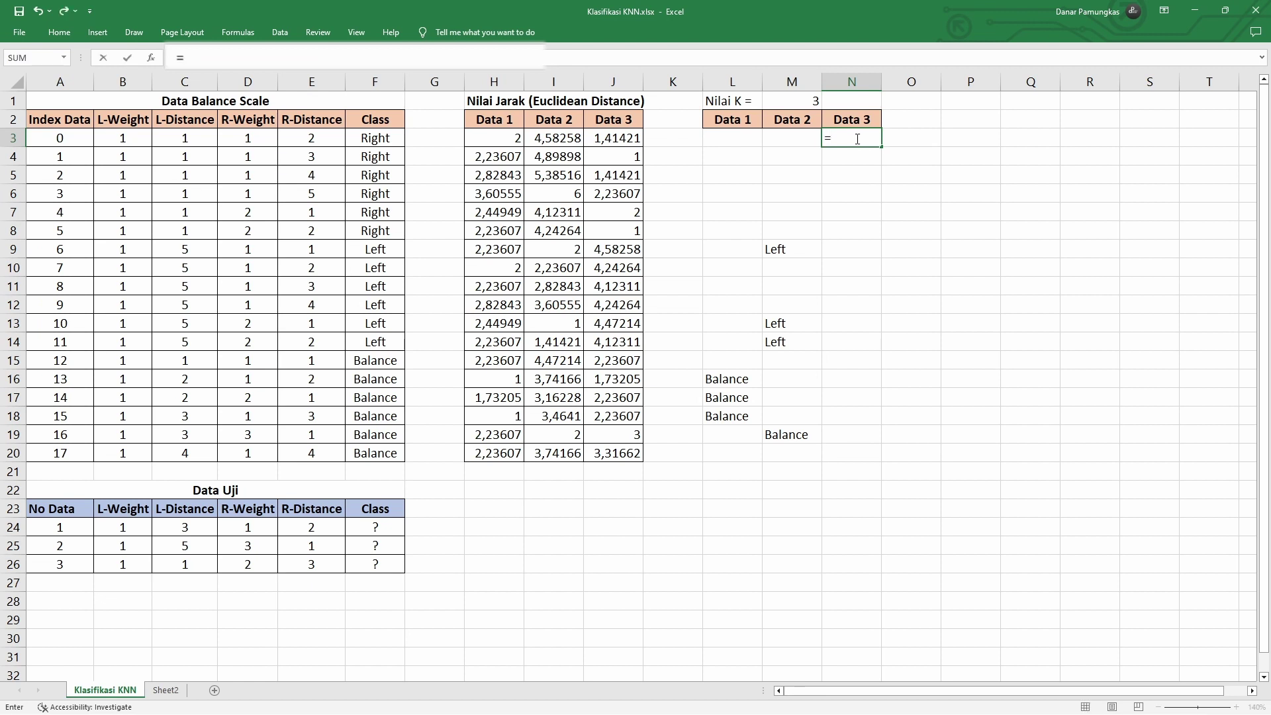
pyautogui.write('if')
pyautogui.press('Tab')
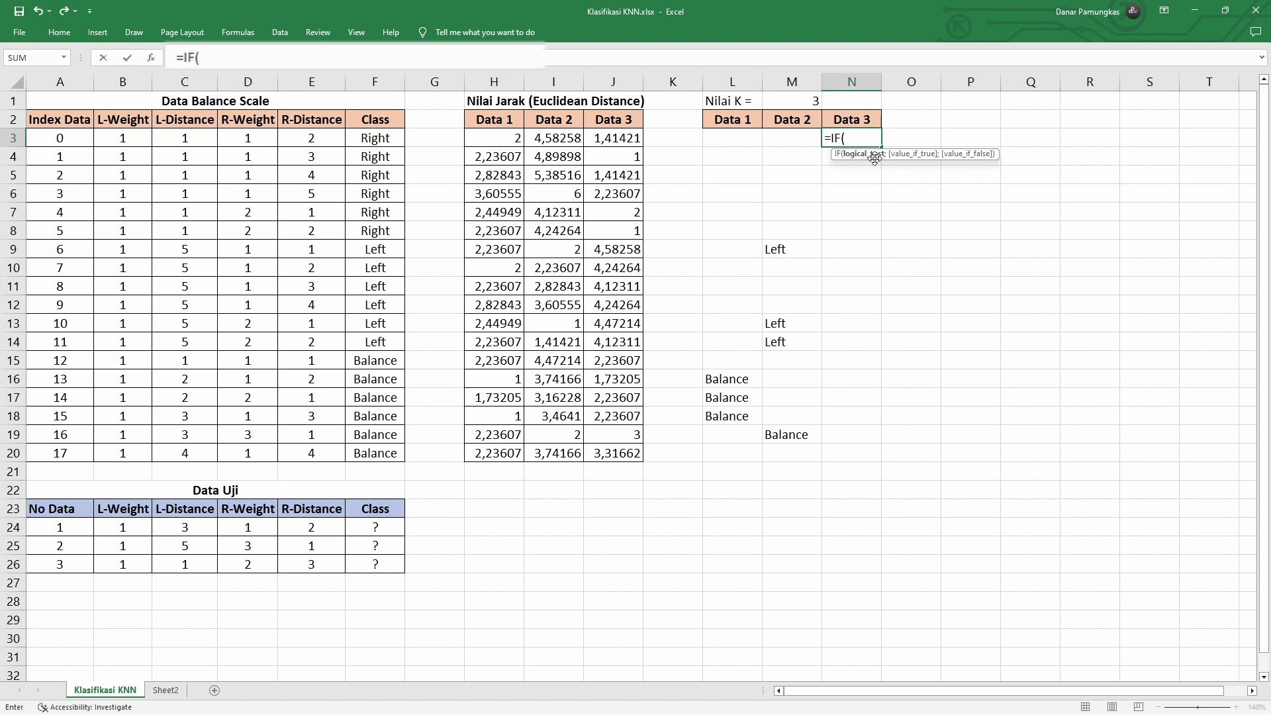
pyautogui.click(616, 139)
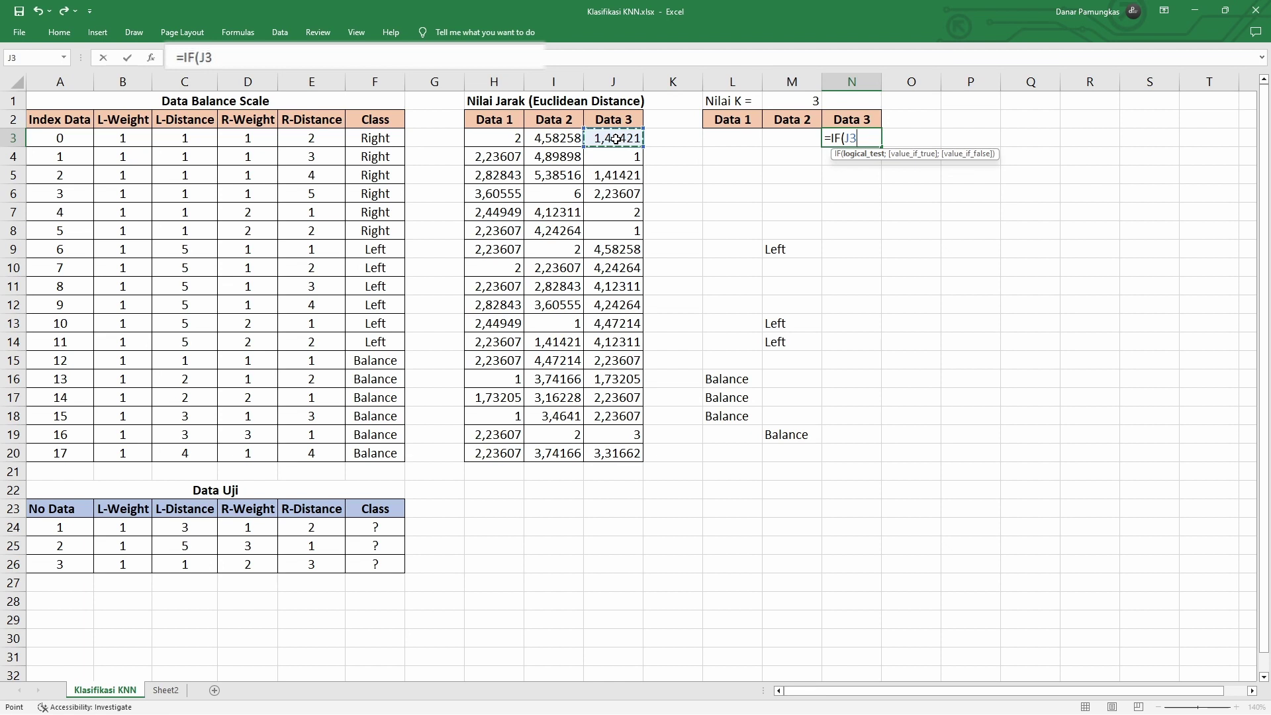
pyautogui.write('<=sma')
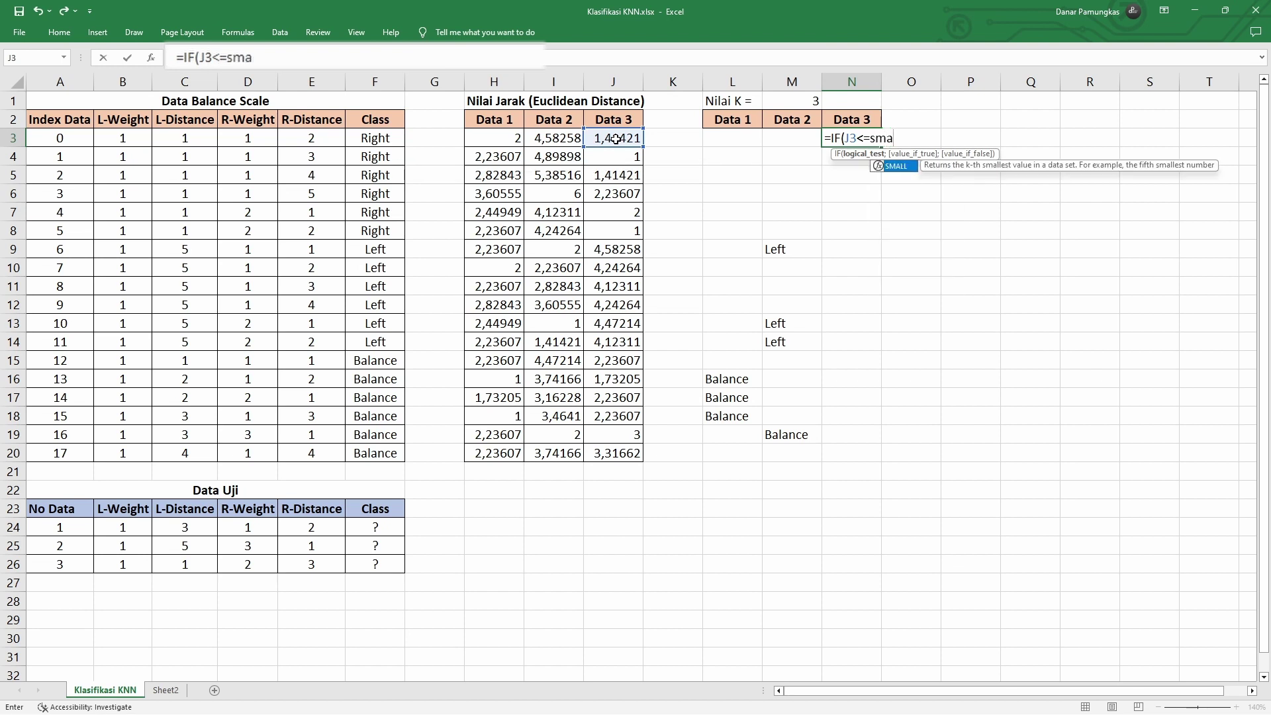
pyautogui.press('Tab')
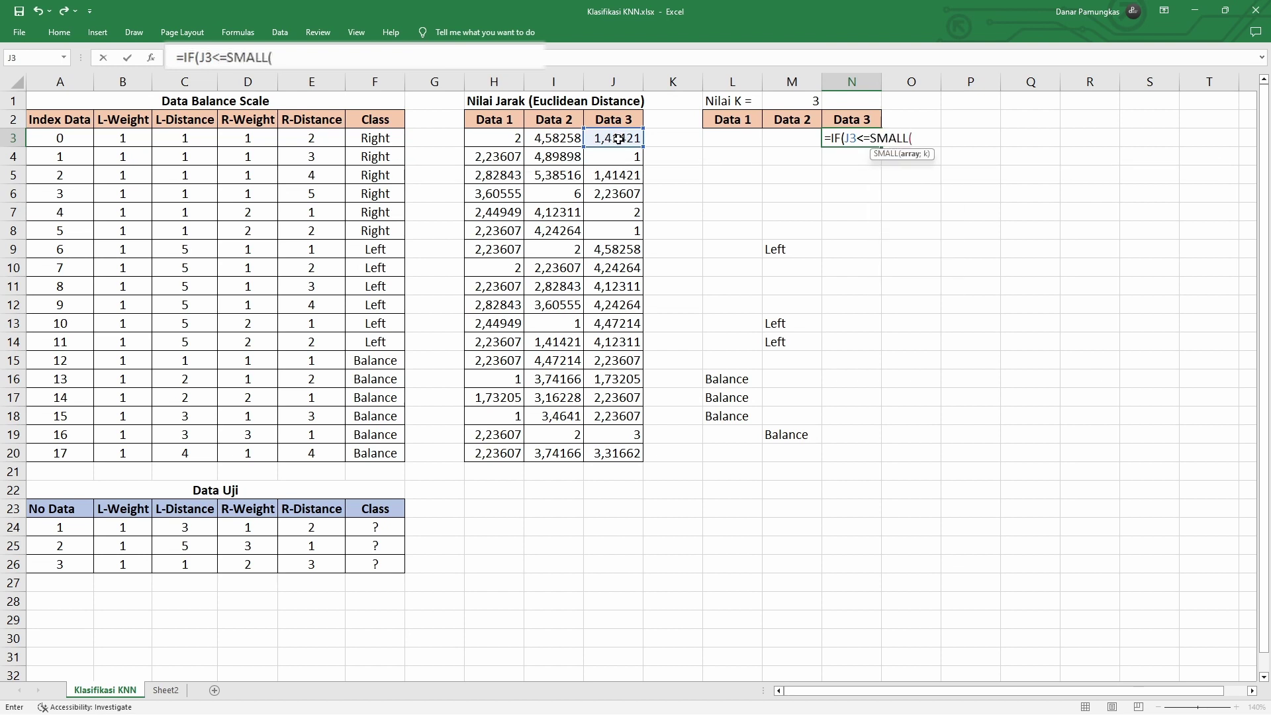
pyautogui.moveTo(618, 139); pyautogui.dragTo(617, 451)
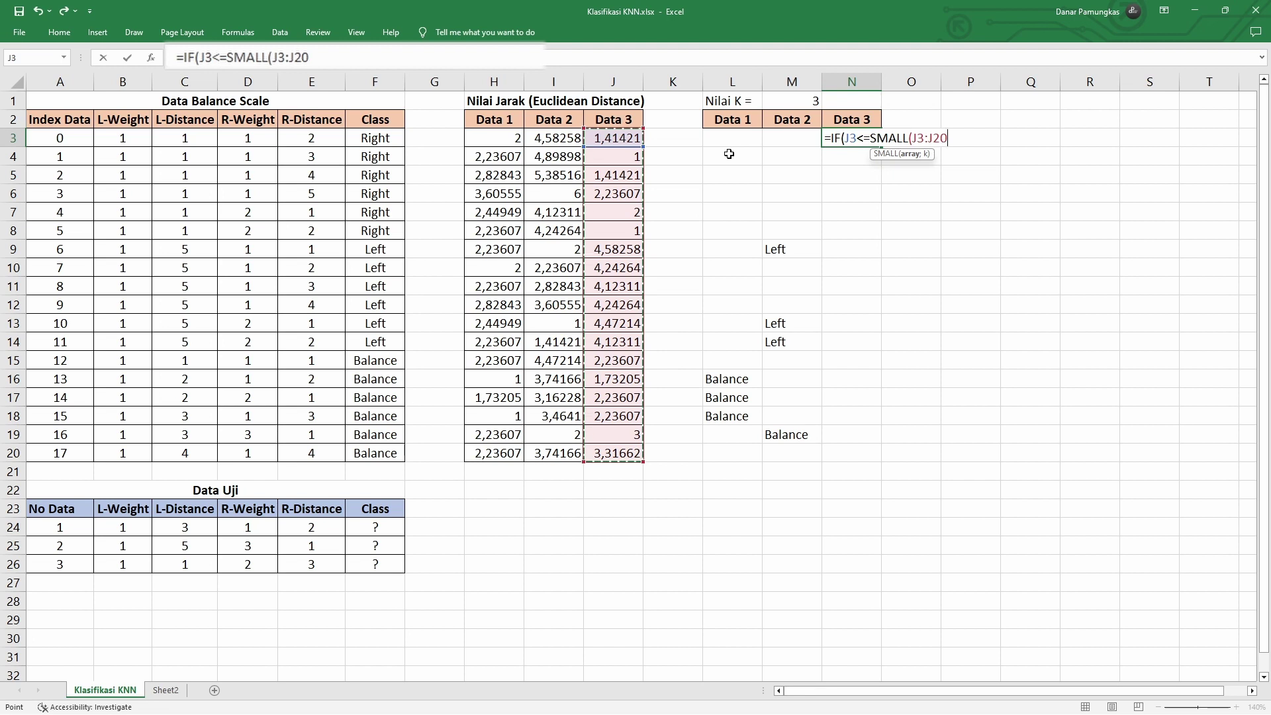
pyautogui.write(';')
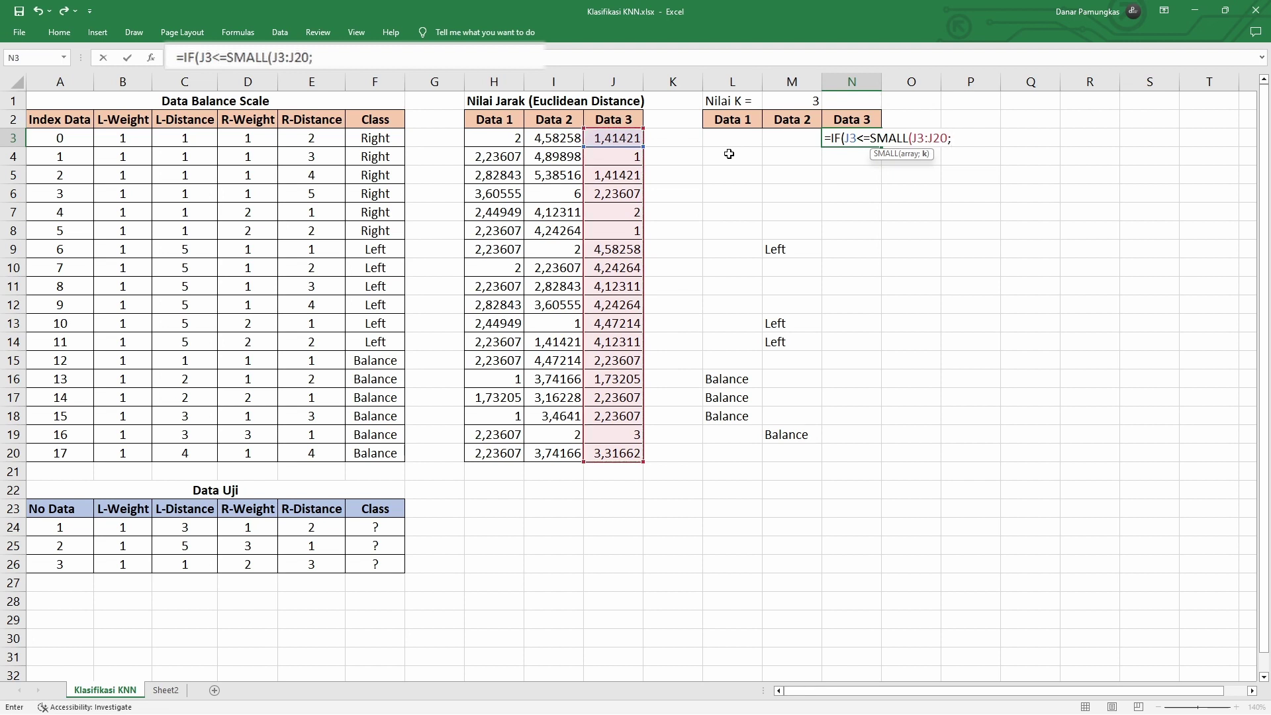
pyautogui.click(793, 102)
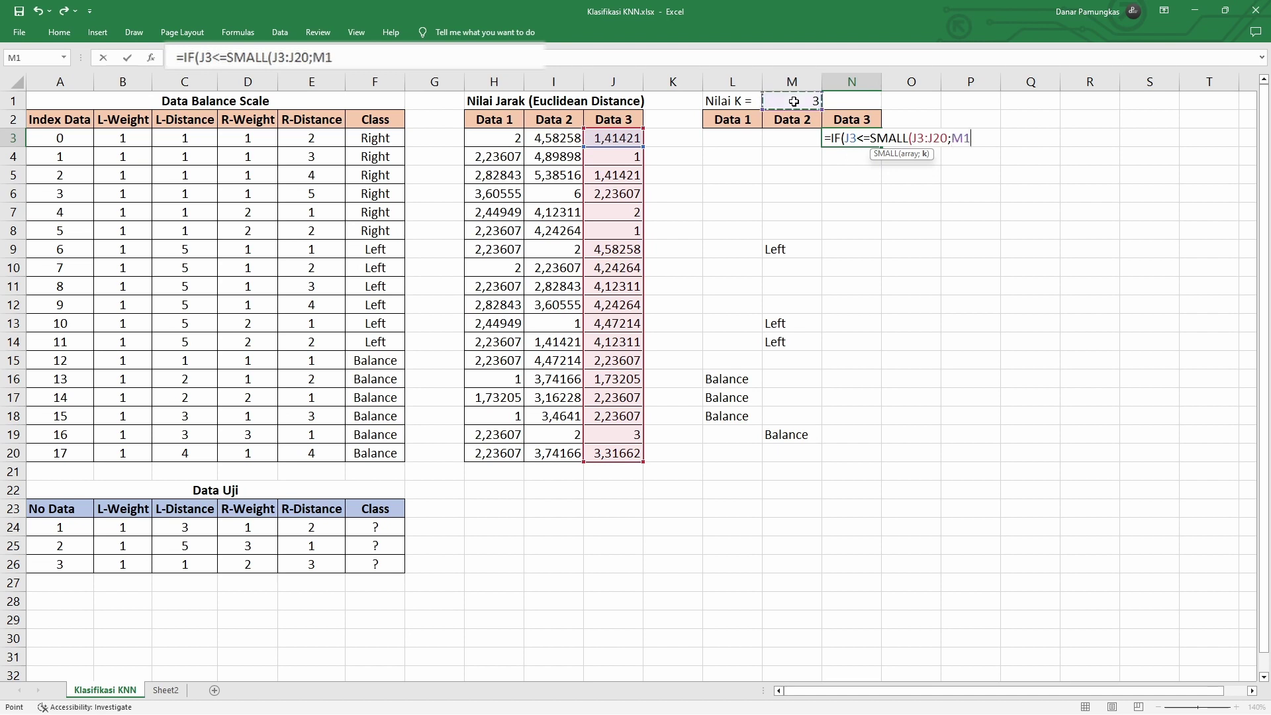
pyautogui.write(');')
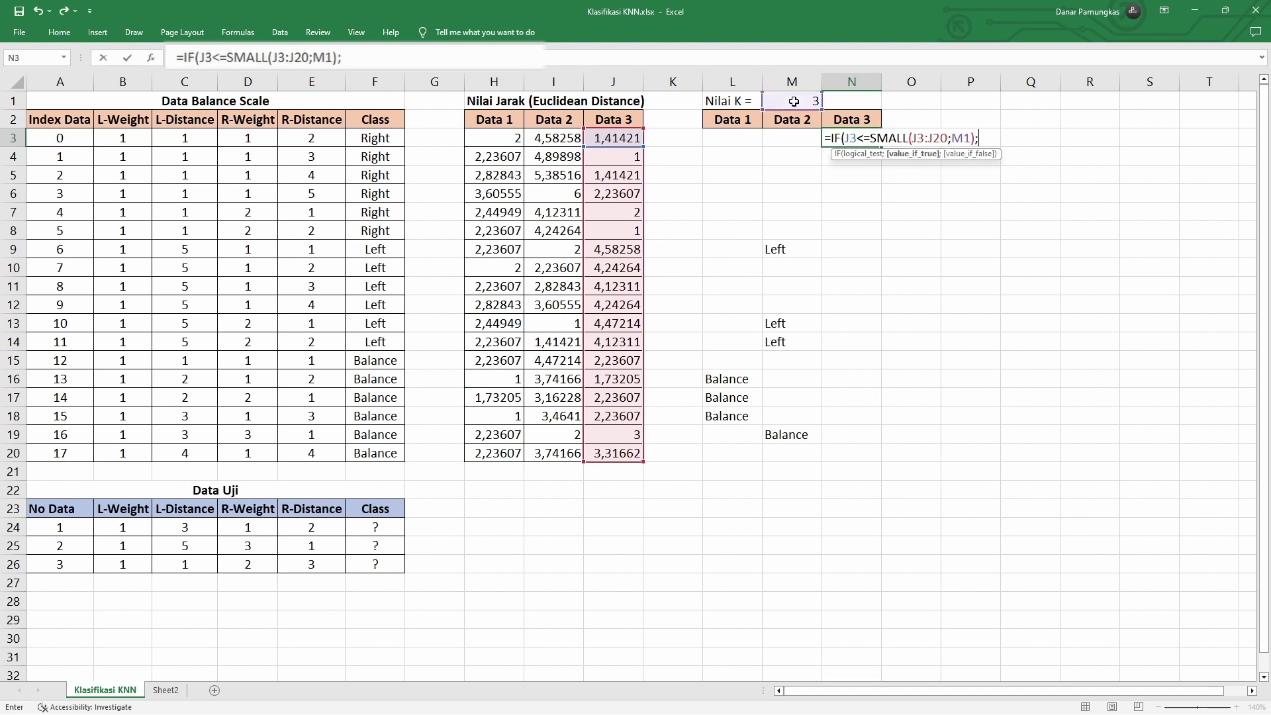
pyautogui.click(365, 139)
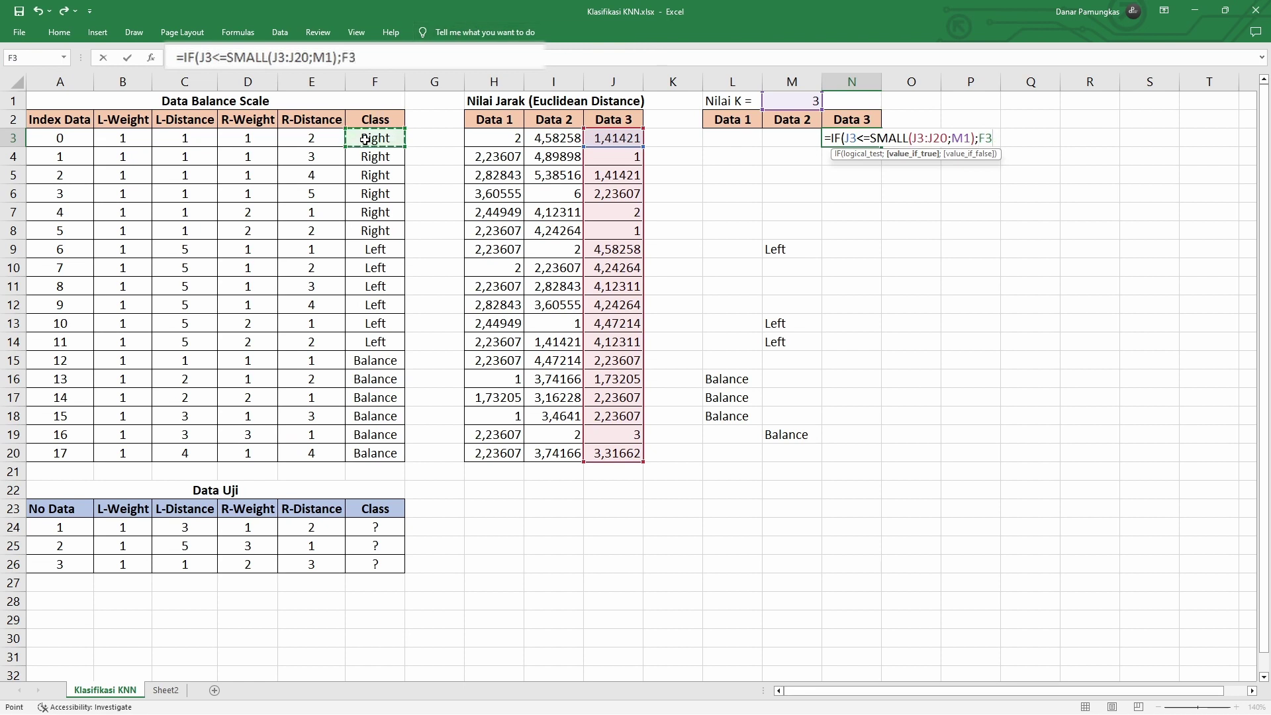
pyautogui.write(';')
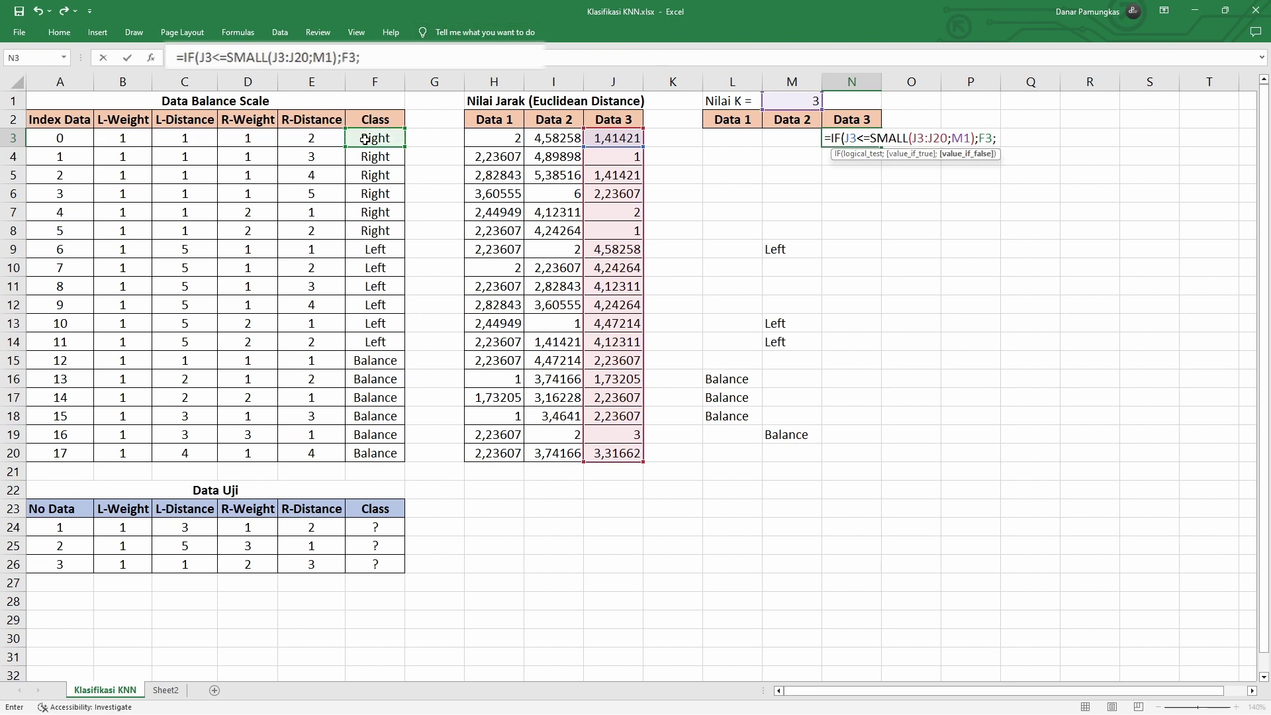
pyautogui.write('"")')
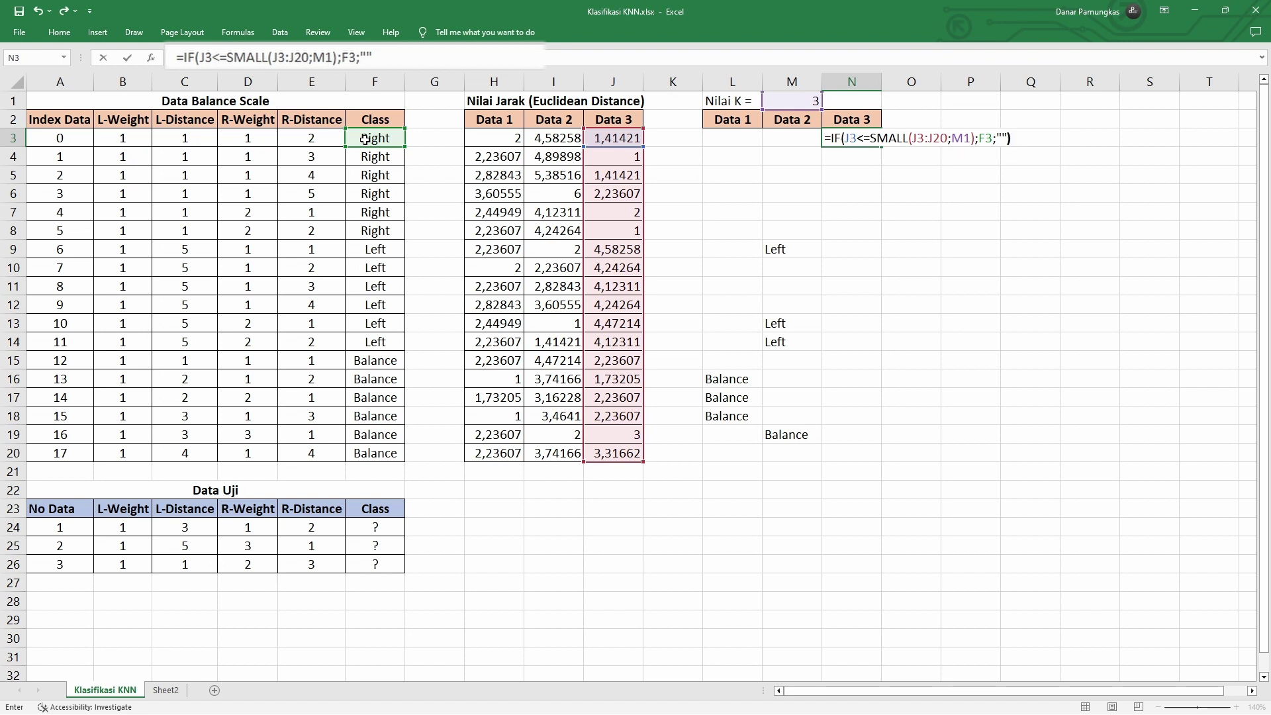
pyautogui.press('Return')
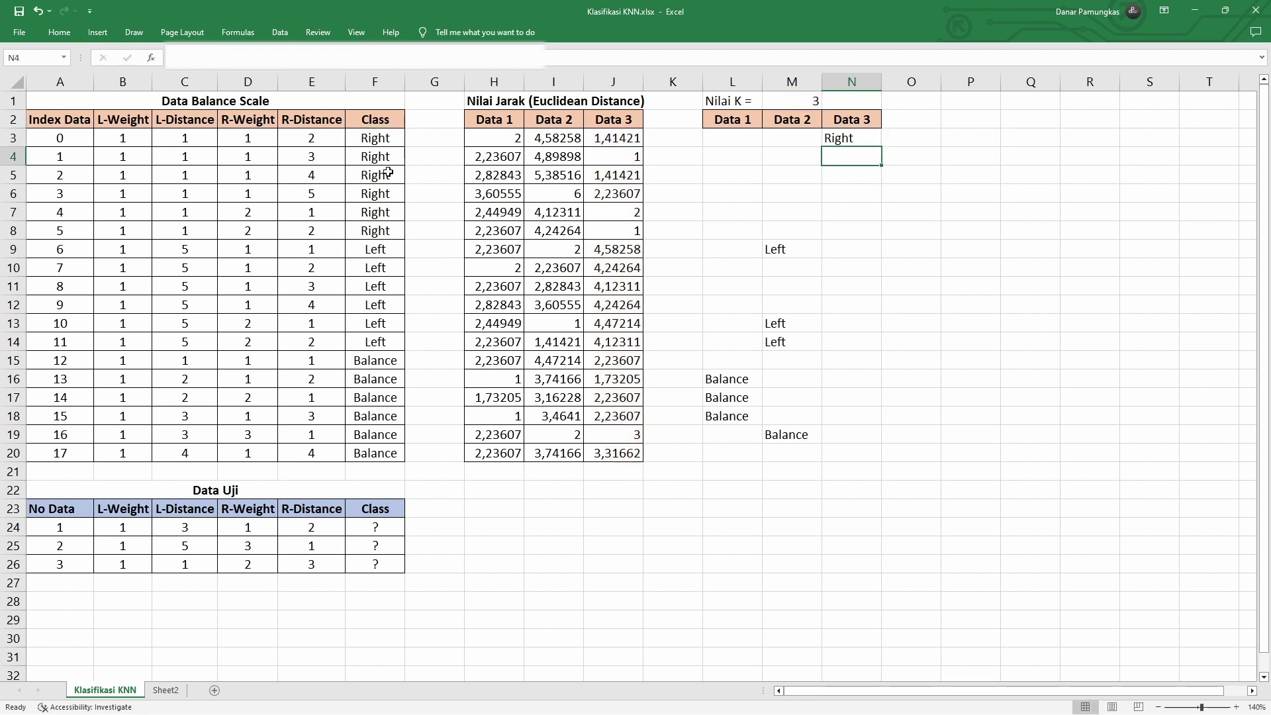
# Step: Make the SMALL arguments in the N3 formula absolute, as $J$3:$J$20 and $M$1
pyautogui.click(842, 143)
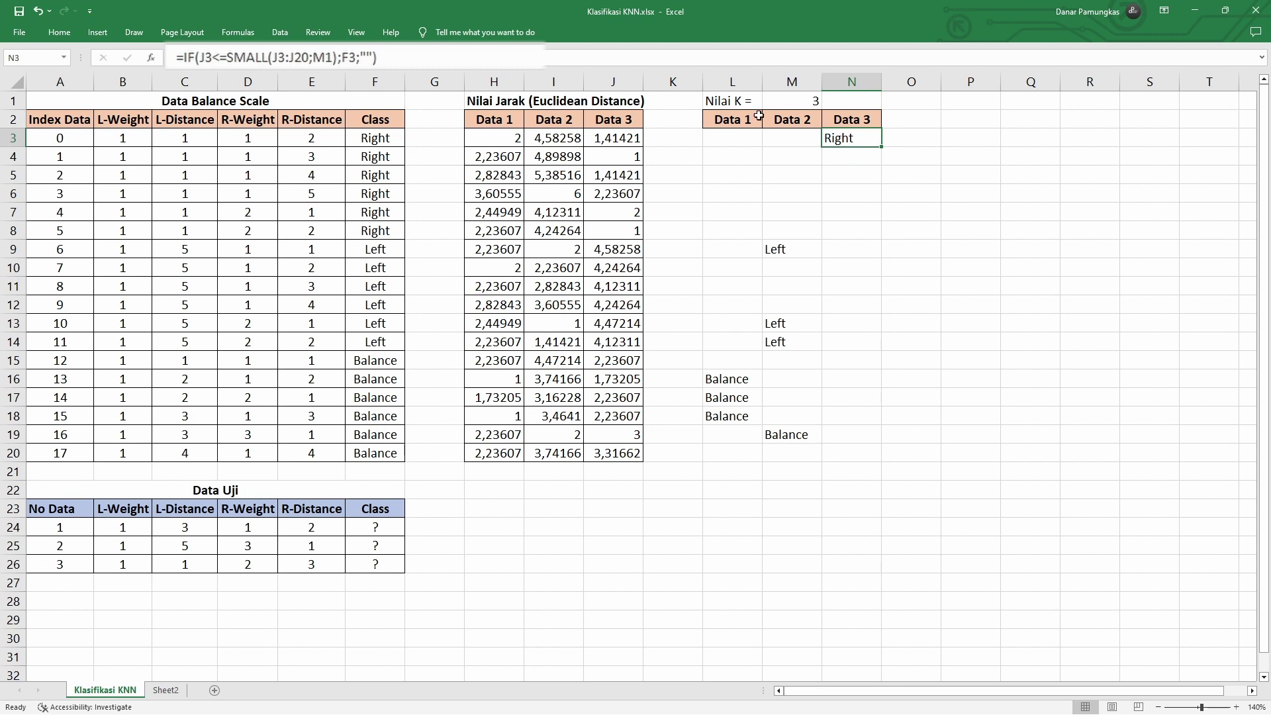
pyautogui.click(282, 58)
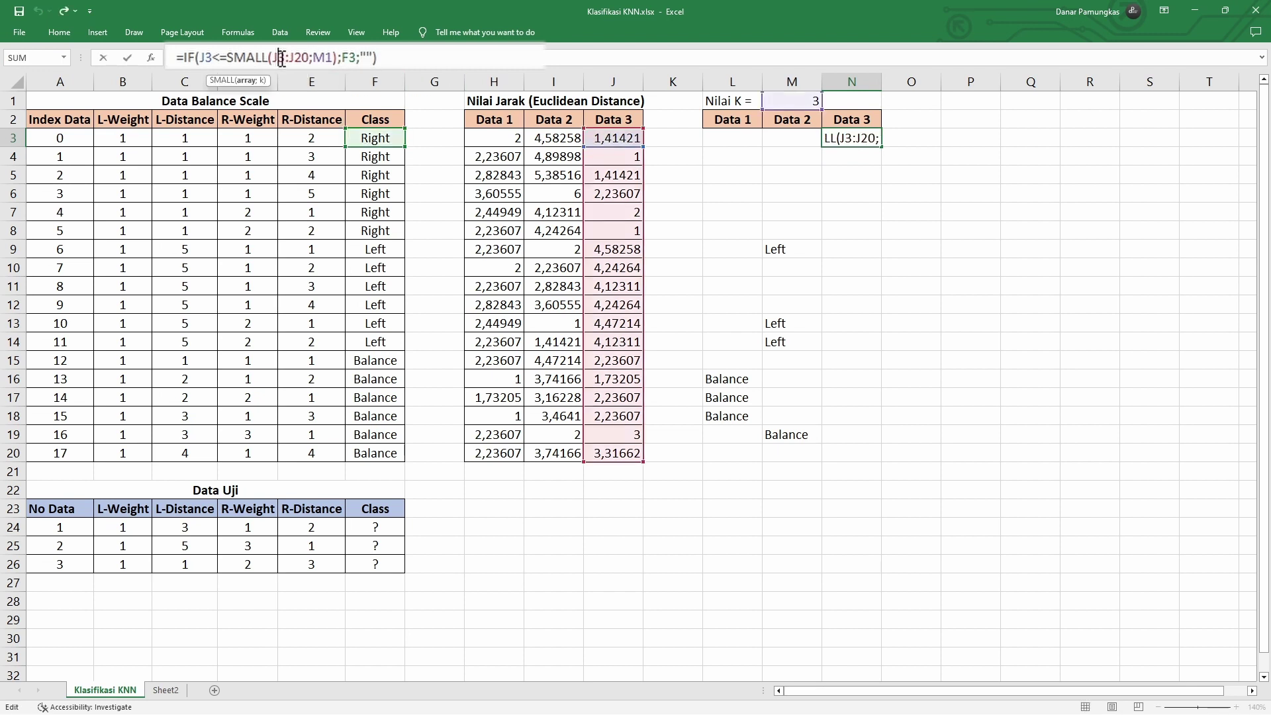
pyautogui.press('F4')
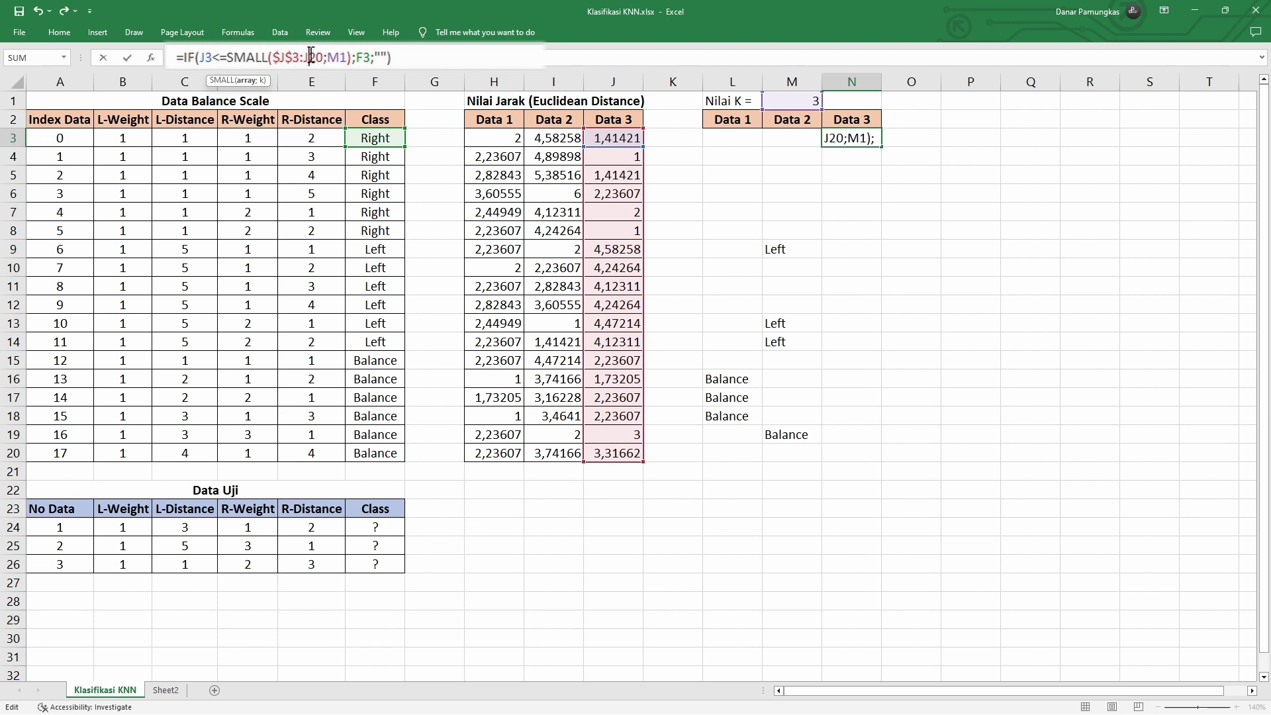
pyautogui.press('F4')
pyautogui.click(353, 59)
pyautogui.press('F4')
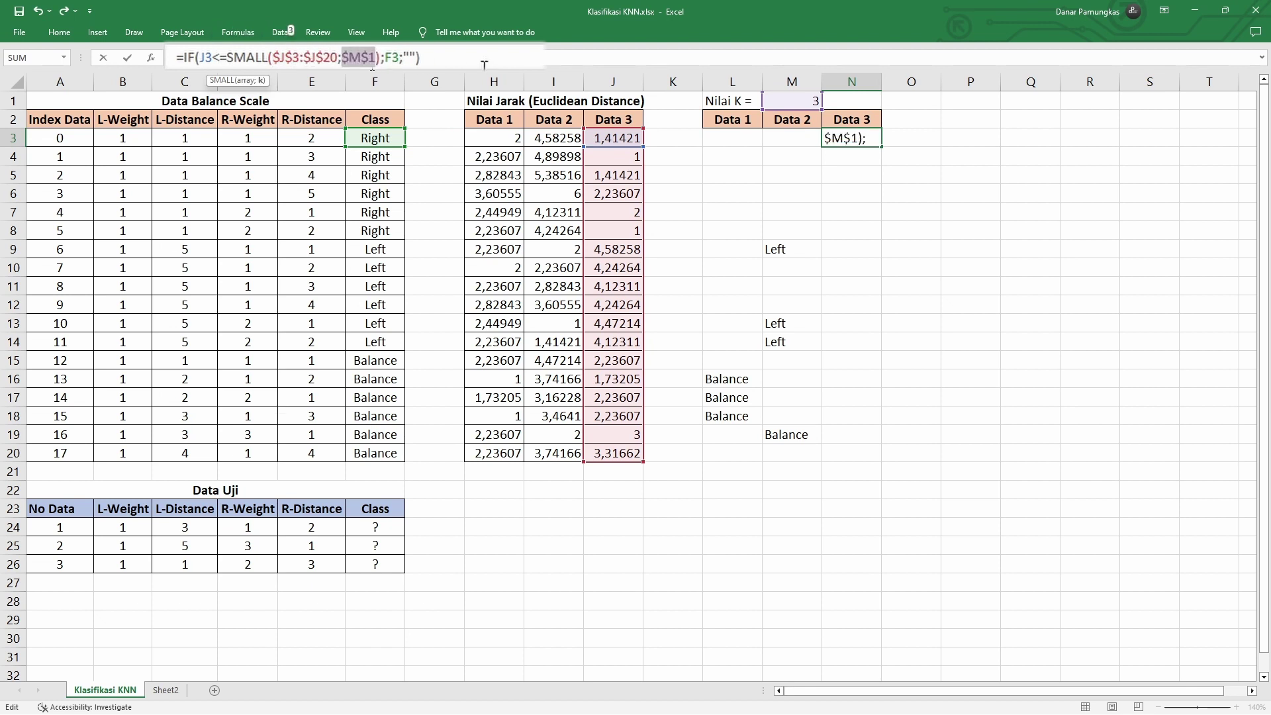
pyautogui.press('Return')
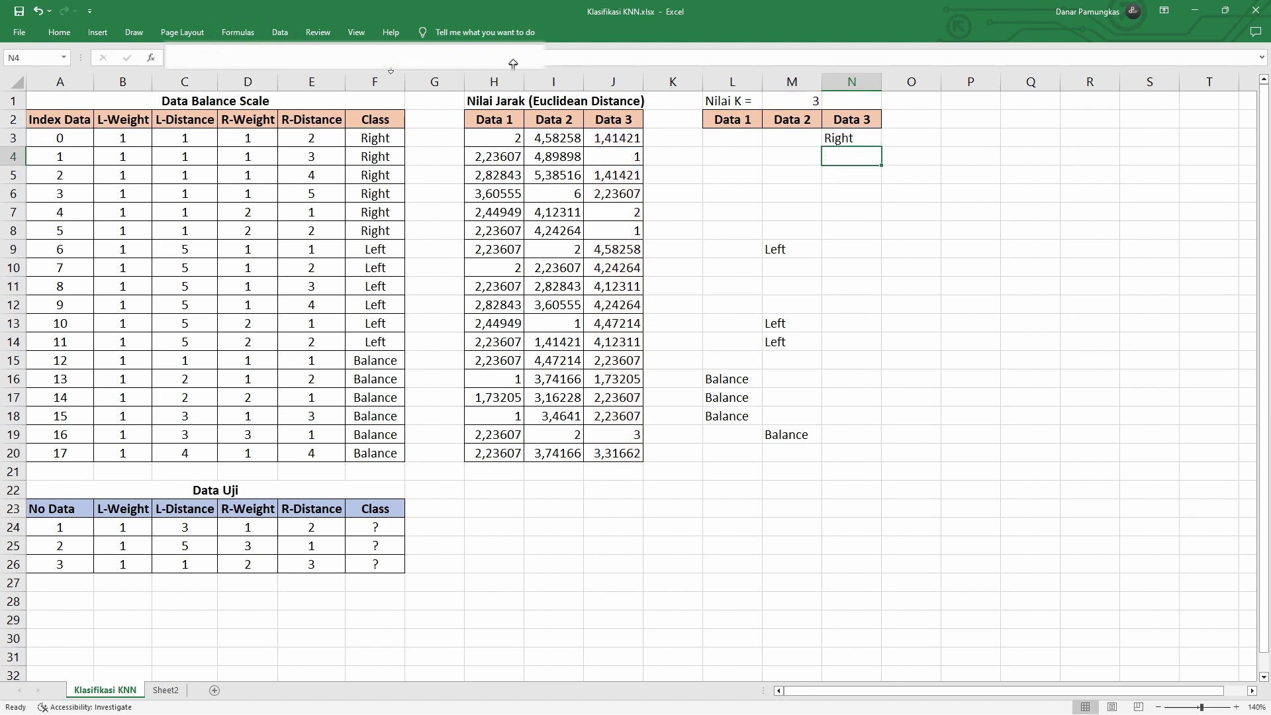
# Step: Fill the nearest-neighbour formula from N3 down the Data 3 column alongside the distance rows
pyautogui.click(867, 138)
pyautogui.moveTo(882, 147); pyautogui.dragTo(842, 443)
pyautogui.moveTo(841, 456); pyautogui.dragTo(843, 456)
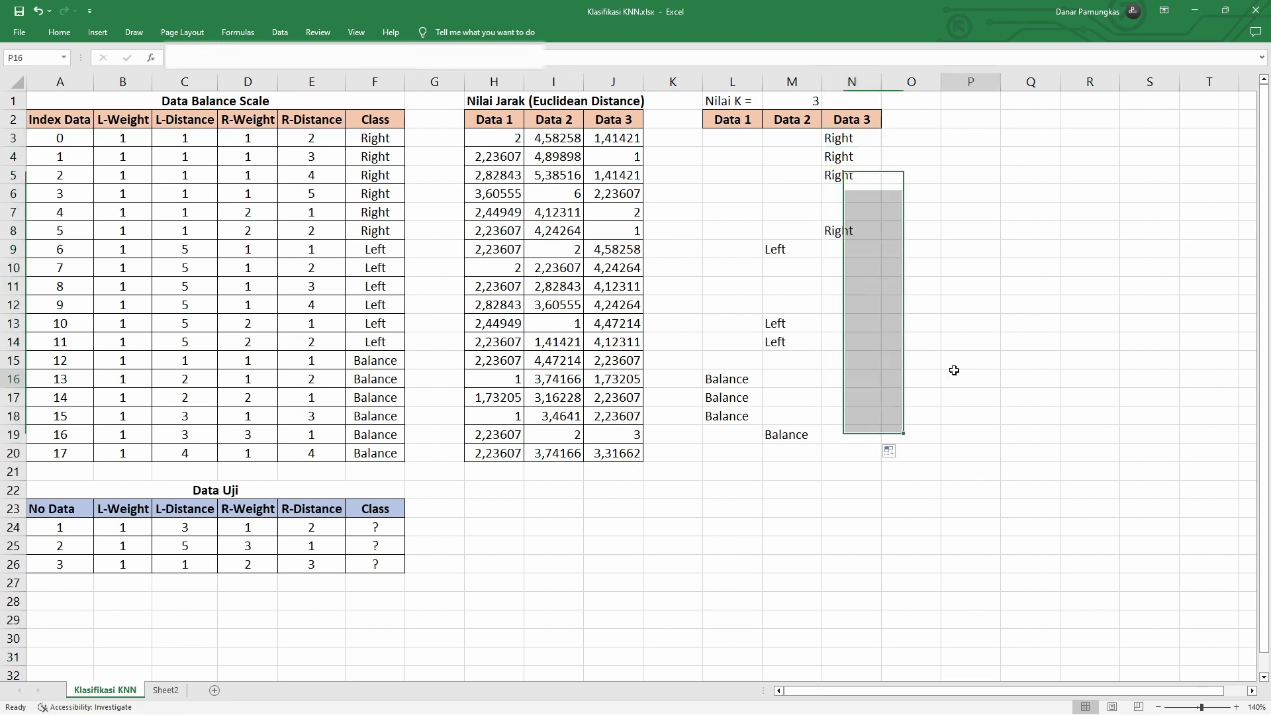
pyautogui.click(956, 369)
# Step: Apply all borders to the nearest-neighbour class cells L3:N20
pyautogui.moveTo(739, 135); pyautogui.dragTo(854, 449)
pyautogui.rightClick(854, 449)
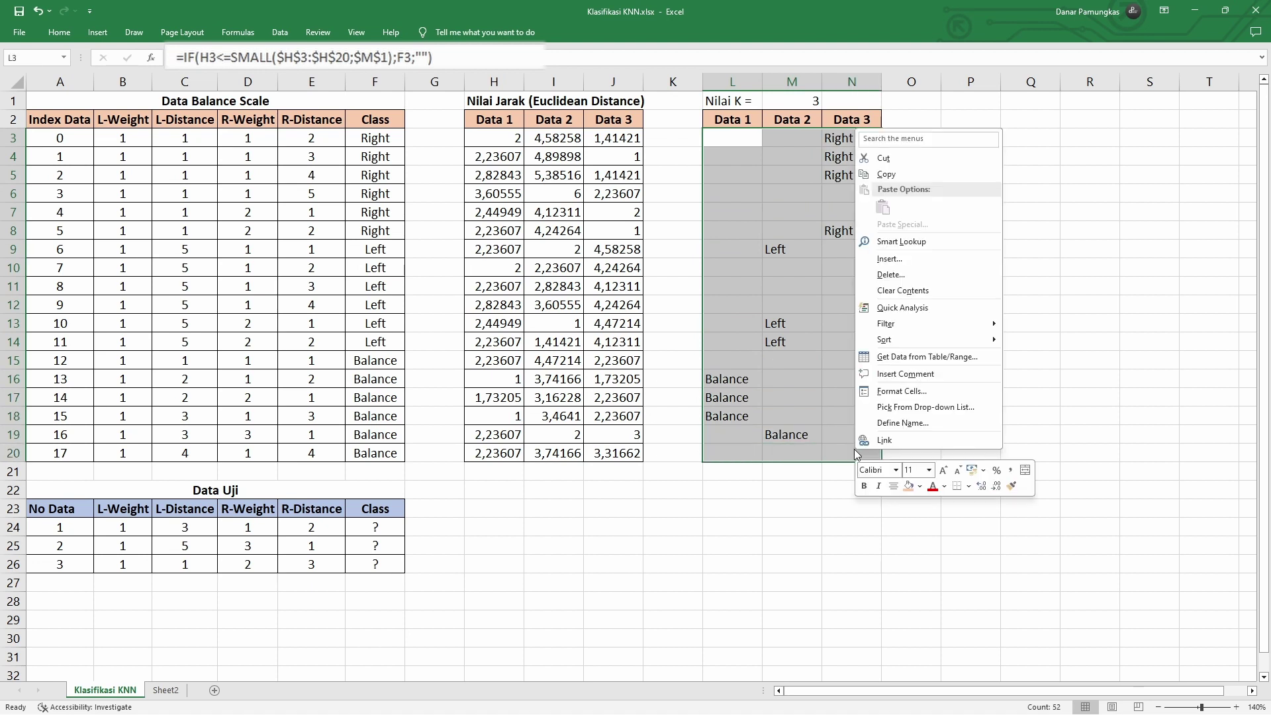
pyautogui.click(970, 486)
pyautogui.click(987, 341)
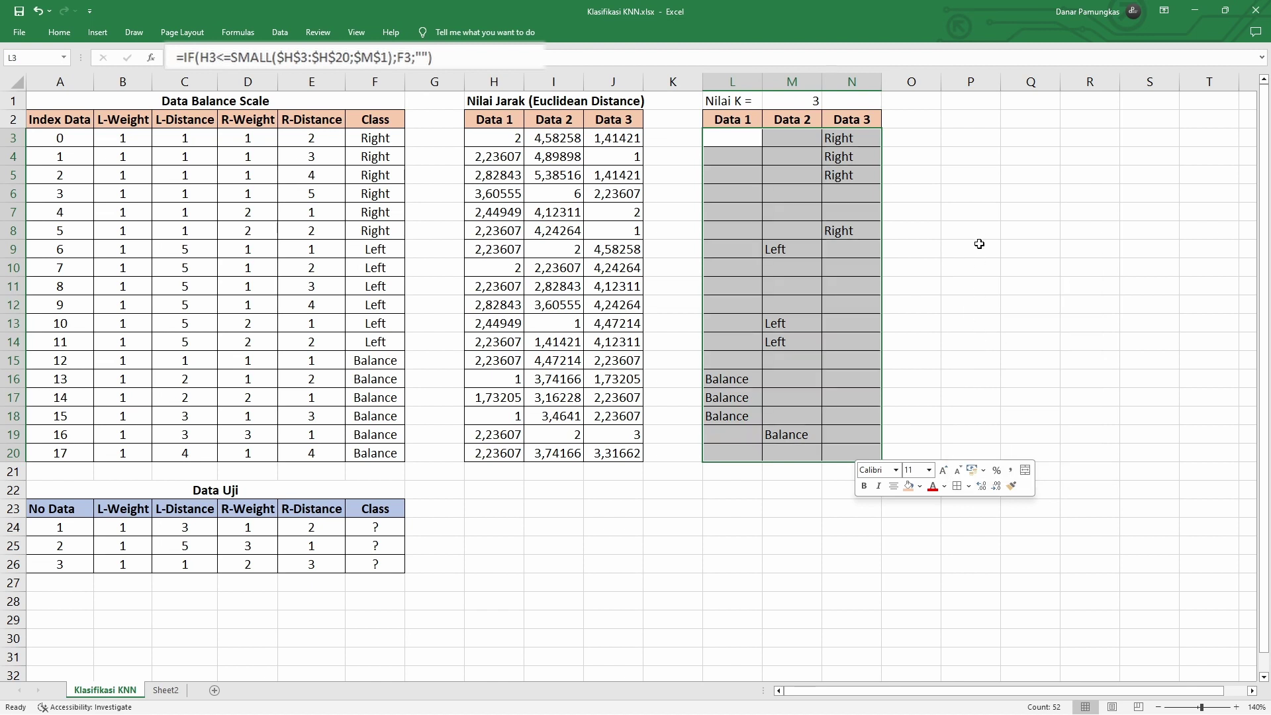
pyautogui.click(979, 233)
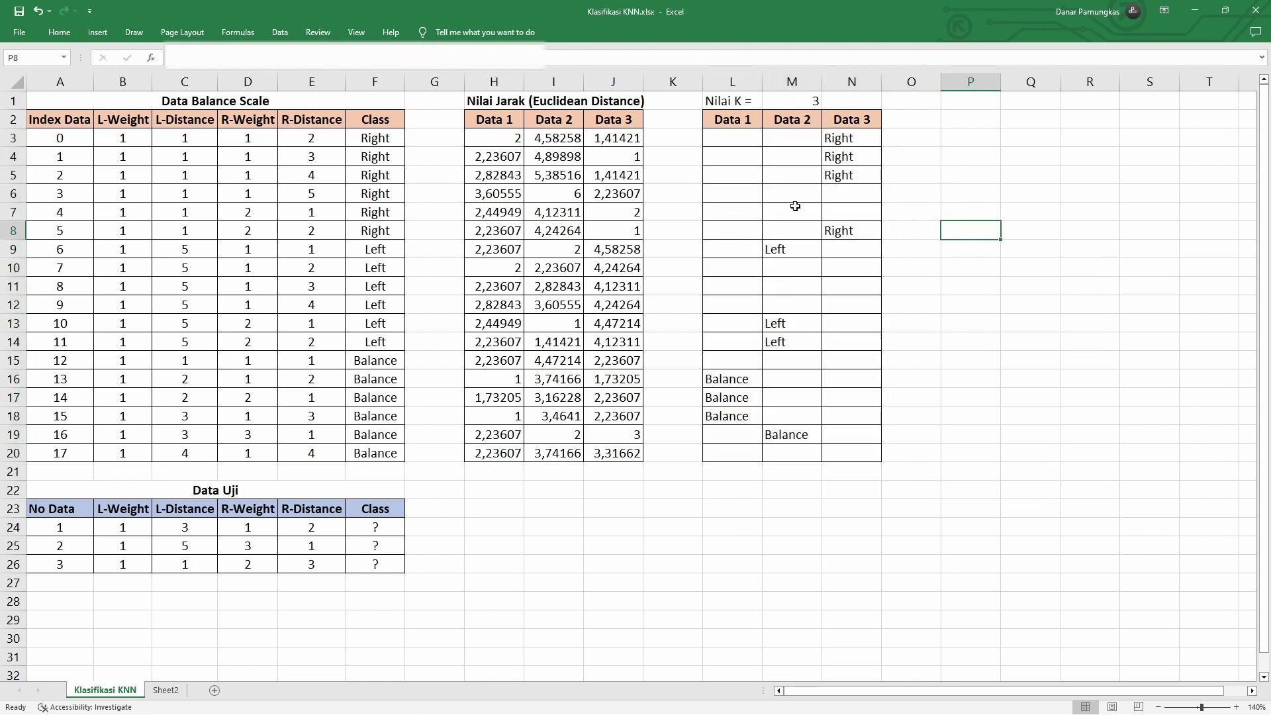
# Step: Examine the classes returned for the nearest neighbours in the Data 1, Data 2 and Data 3 columns
pyautogui.click(736, 121)
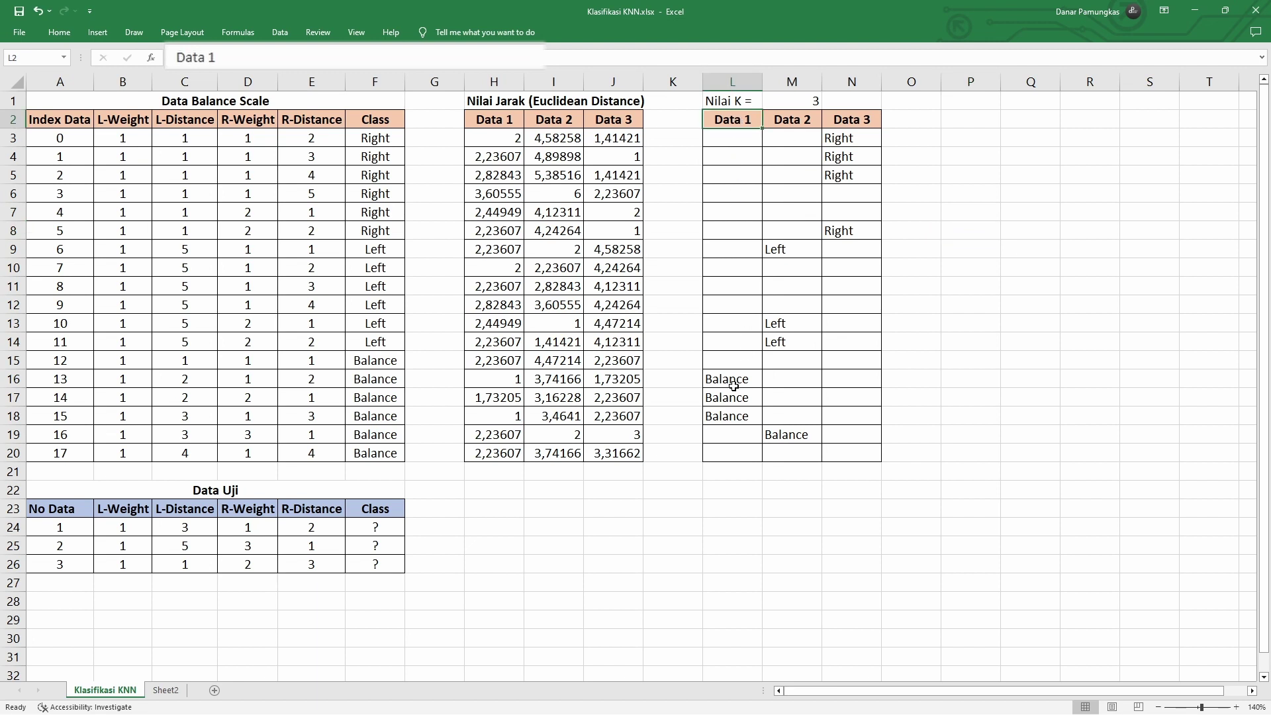
pyautogui.moveTo(733, 379); pyautogui.dragTo(731, 417)
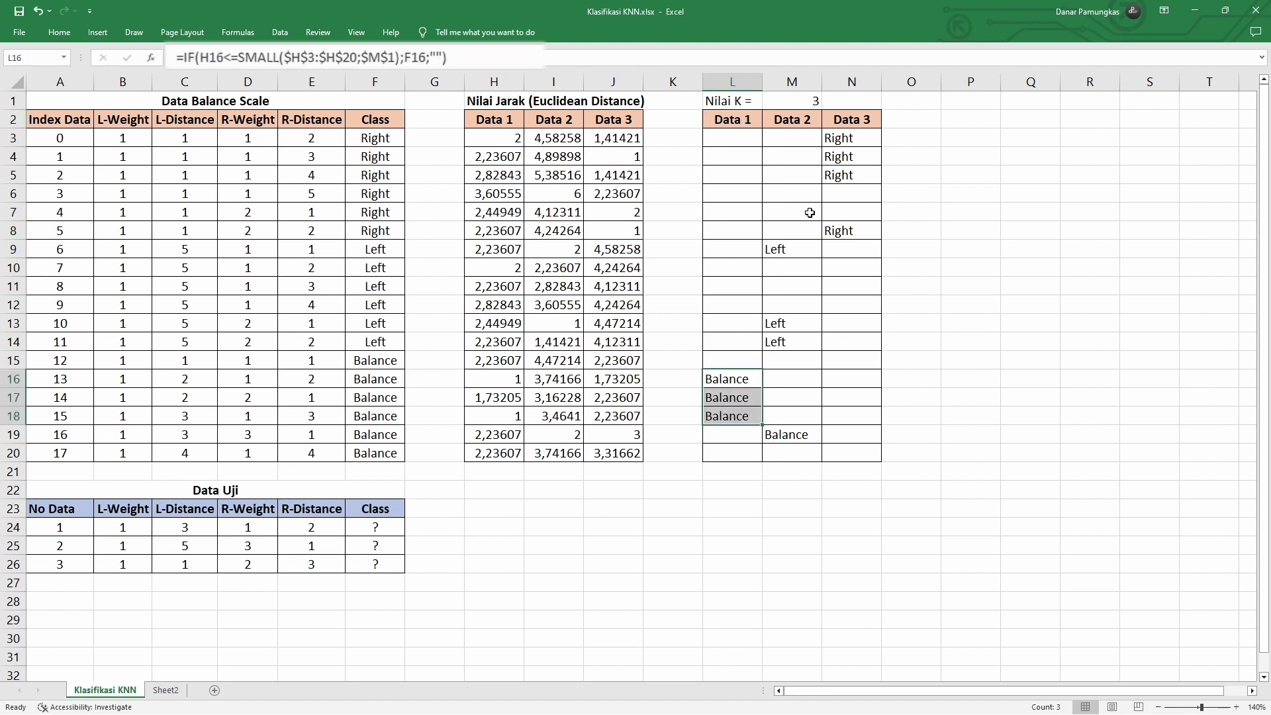
pyautogui.moveTo(800, 251); pyautogui.dragTo(803, 339)
pyautogui.click(775, 441)
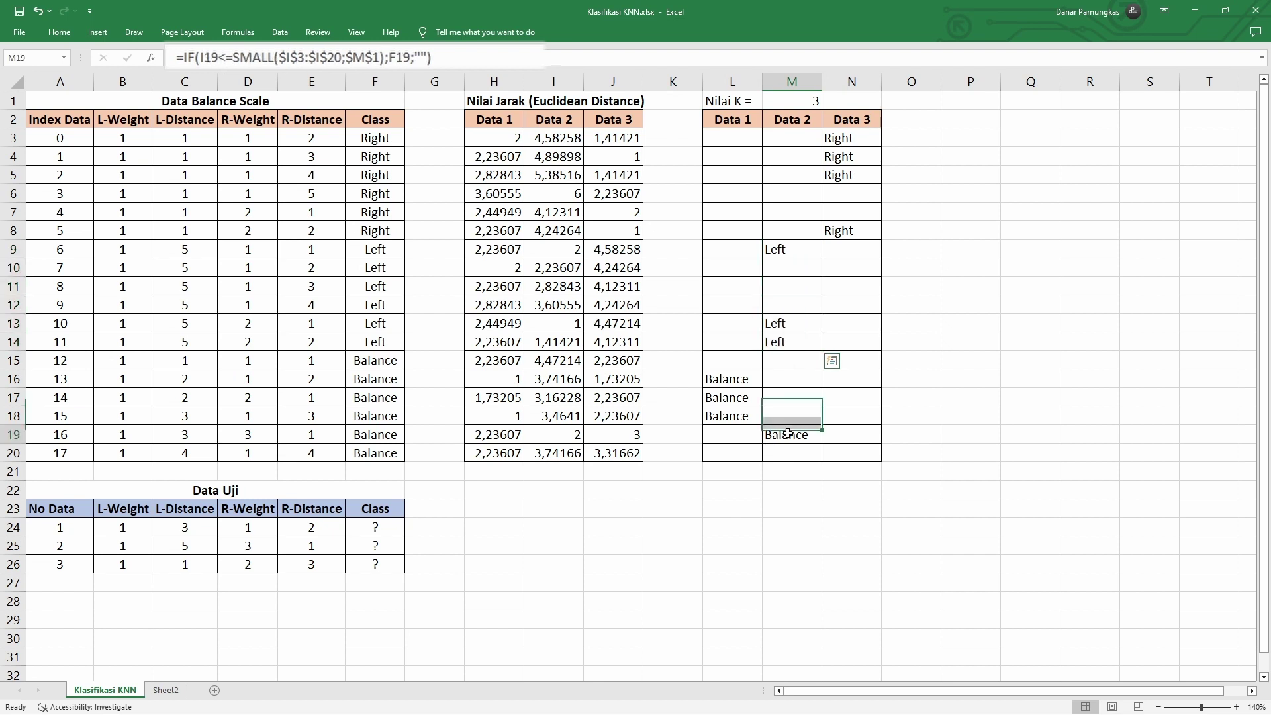
pyautogui.click(855, 141)
pyautogui.moveTo(856, 144); pyautogui.dragTo(856, 232)
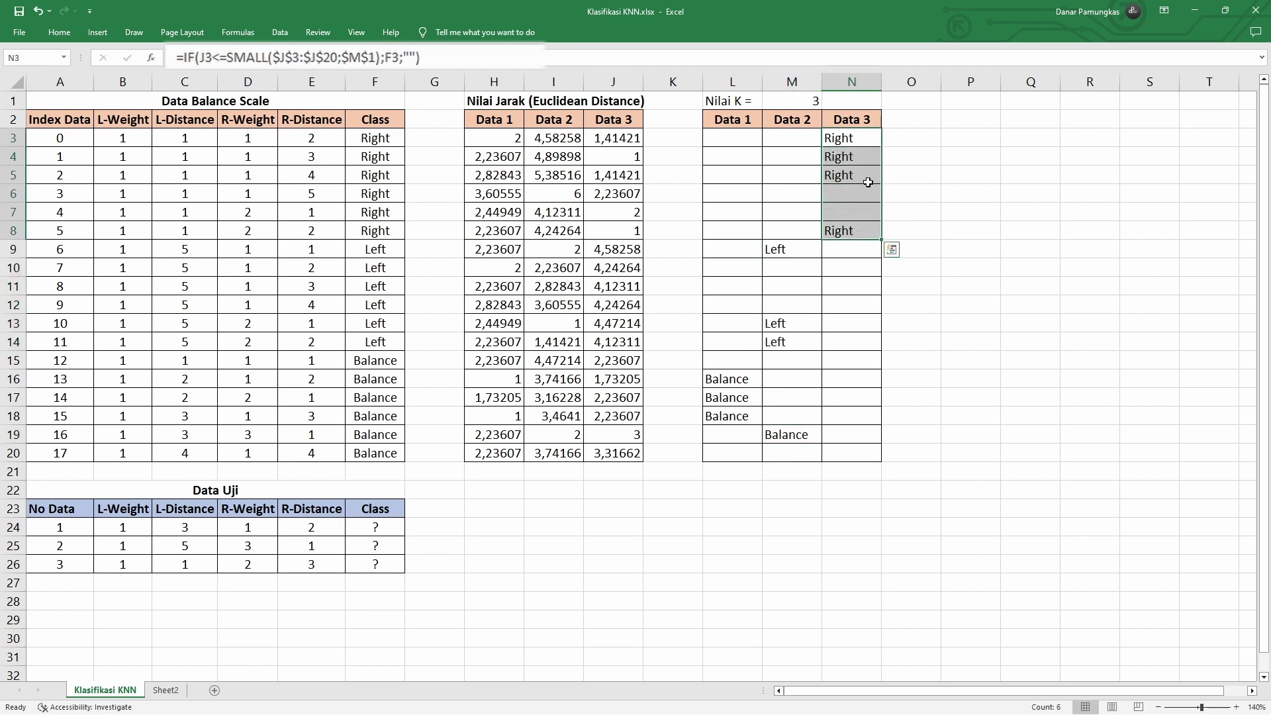
pyautogui.click(976, 301)
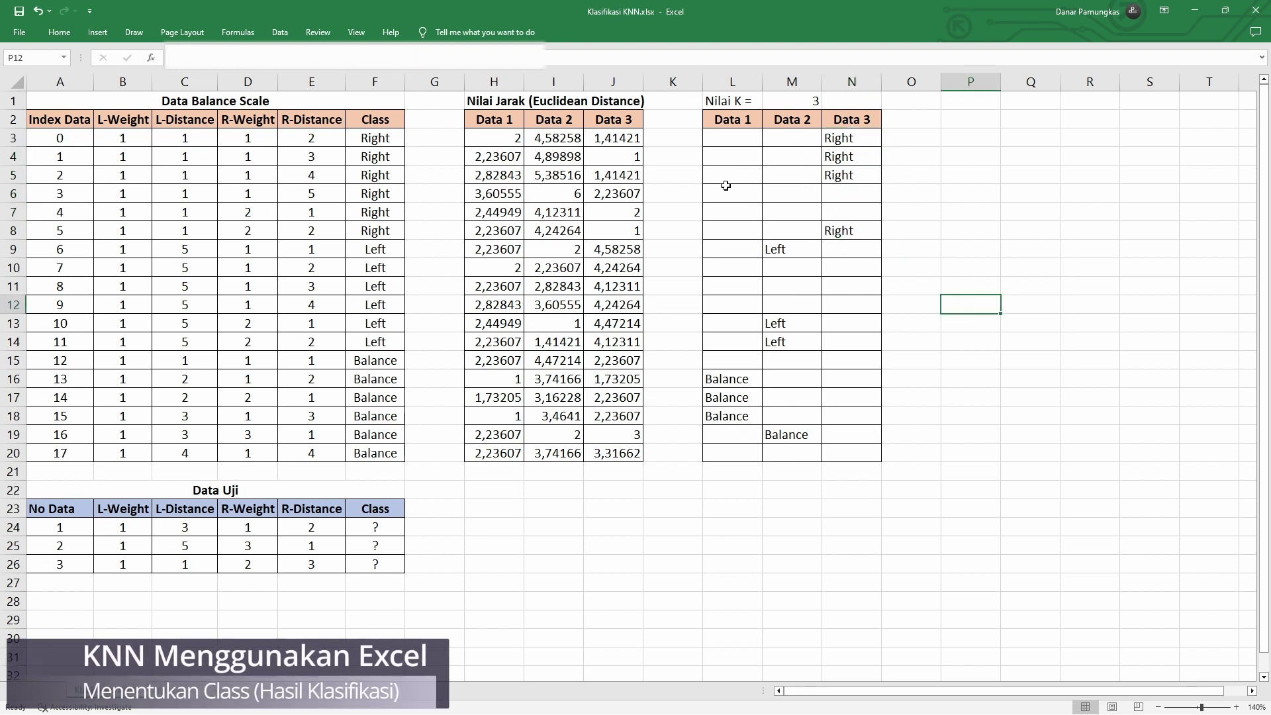
# Step: Enter the heading "Hasil Klasifikasi" in H22, beside the Data Uji table
pyautogui.click(499, 488)
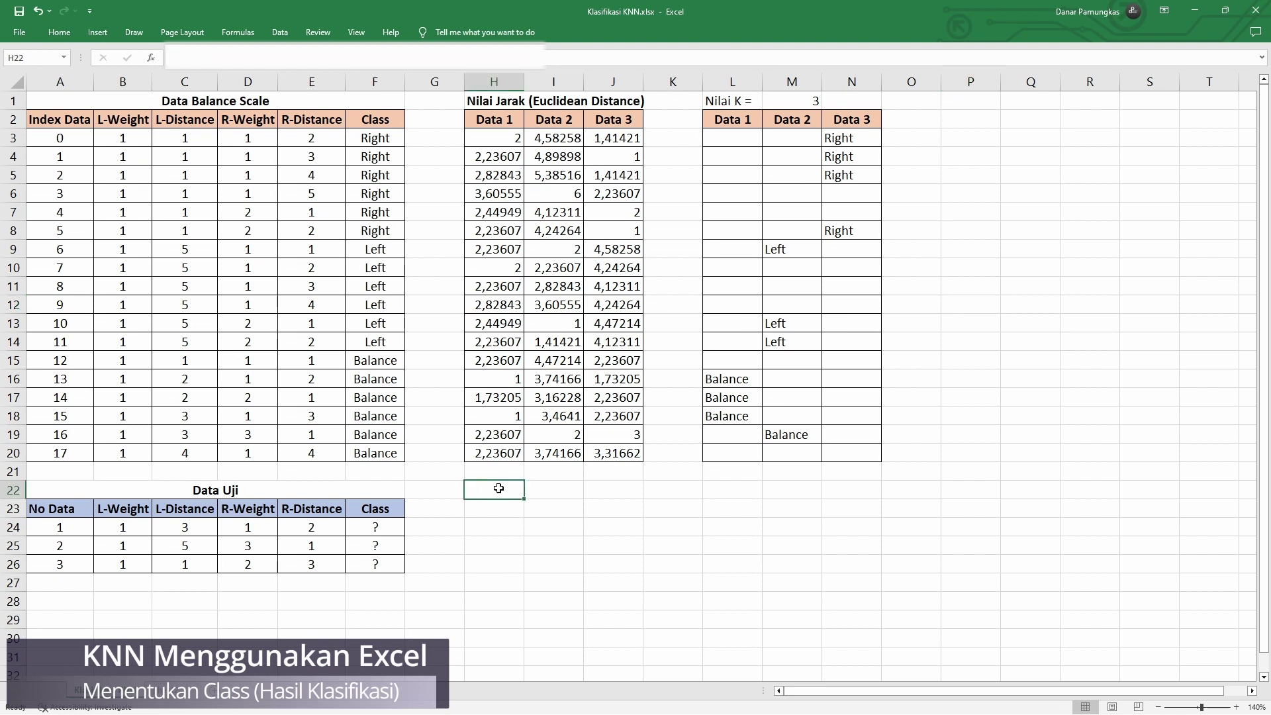
pyautogui.write('H')
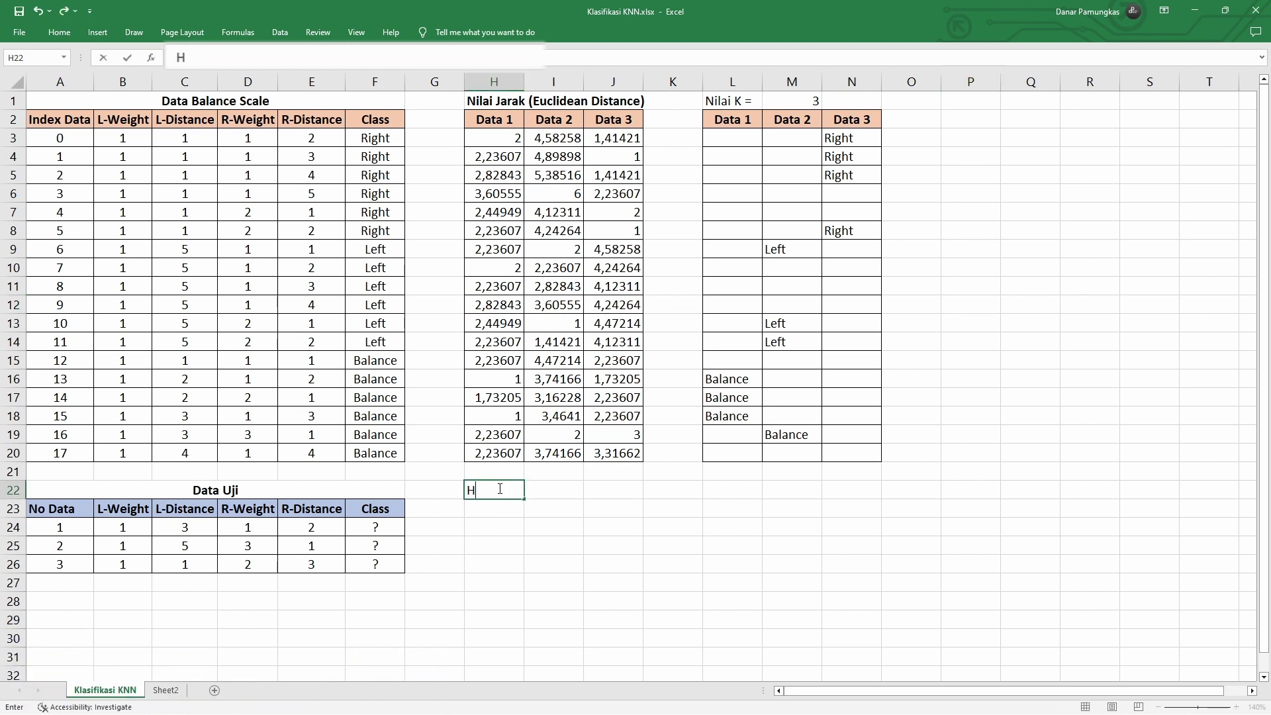
pyautogui.write('asil Klasifikasi')
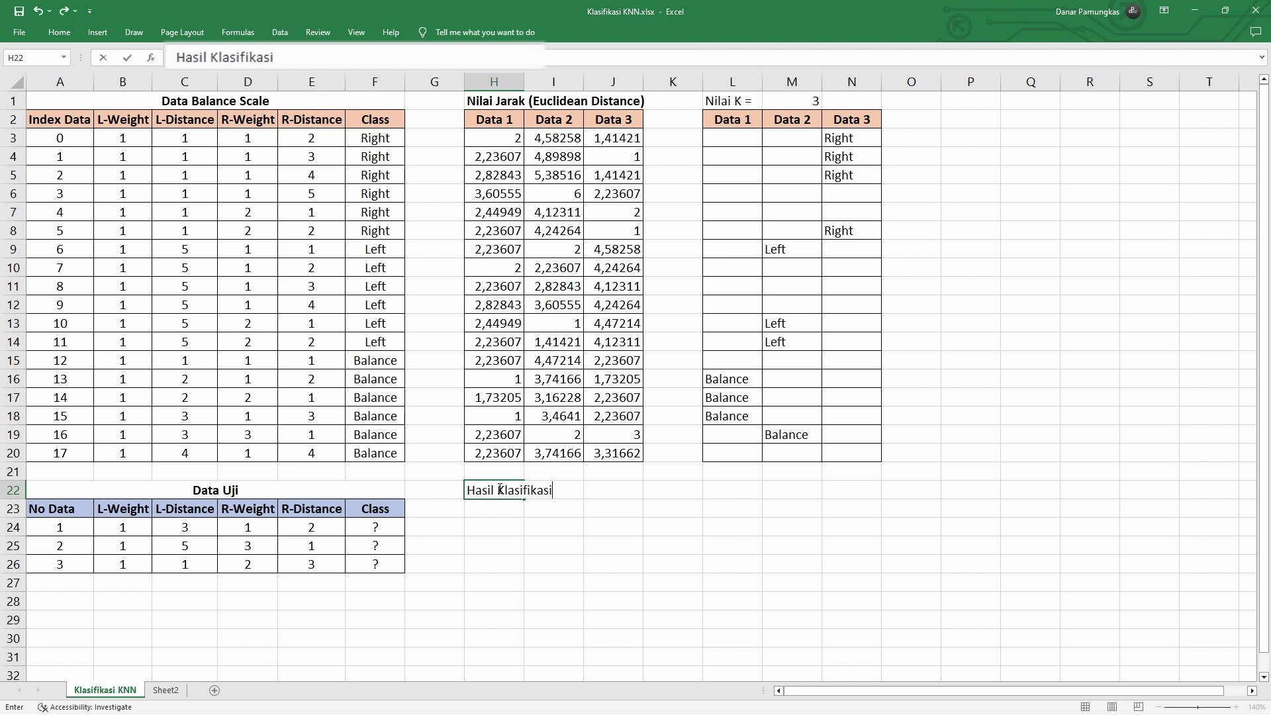
pyautogui.press('Return')
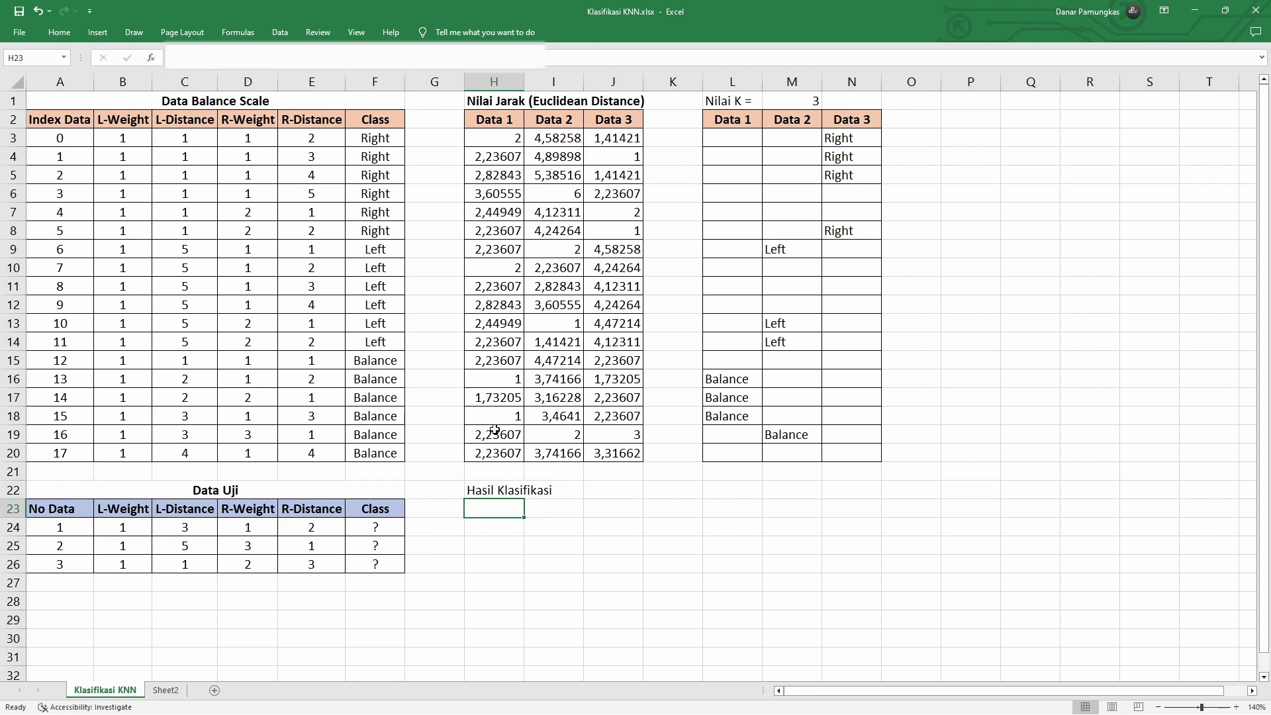
# Step: Enter the label "Data 1" in H24, under the Hasil Klasifikasi heading
pyautogui.click(500, 525)
pyautogui.write('Dara')
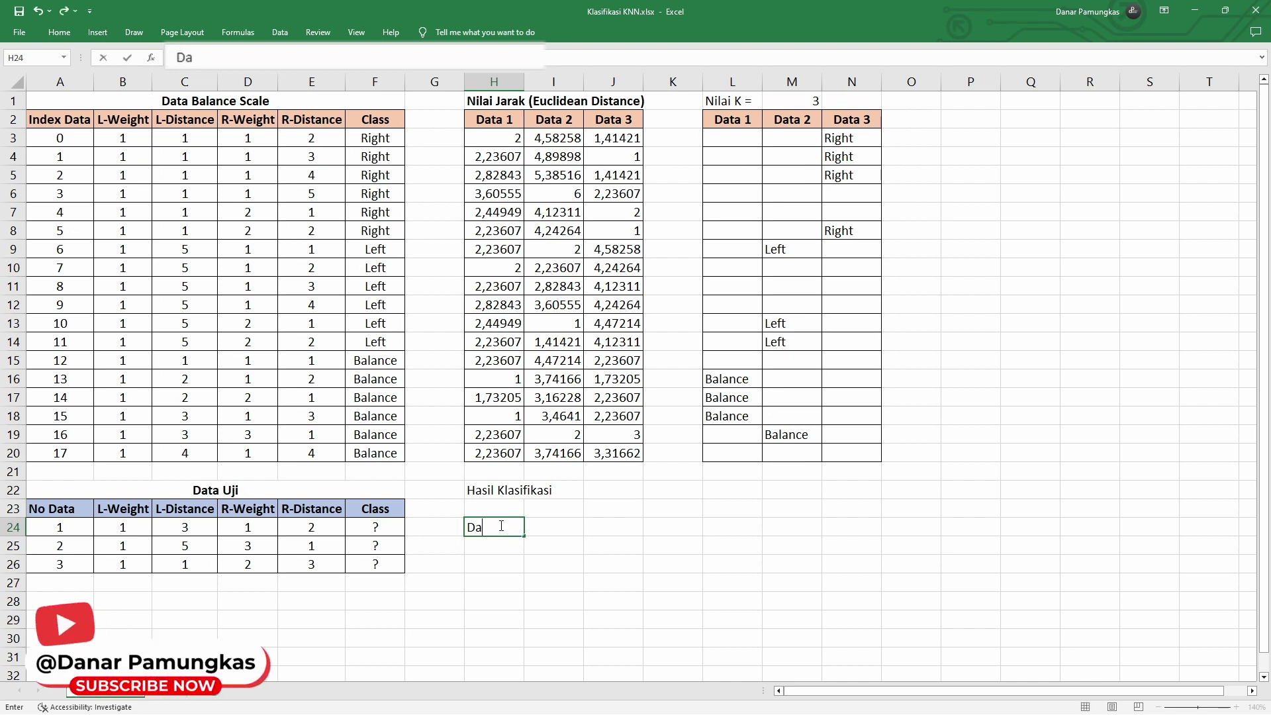
pyautogui.press('BackSpace')
pyautogui.press('BackSpace')
pyautogui.write('ta 1')
pyautogui.hotkey('ctrl', 'Return')
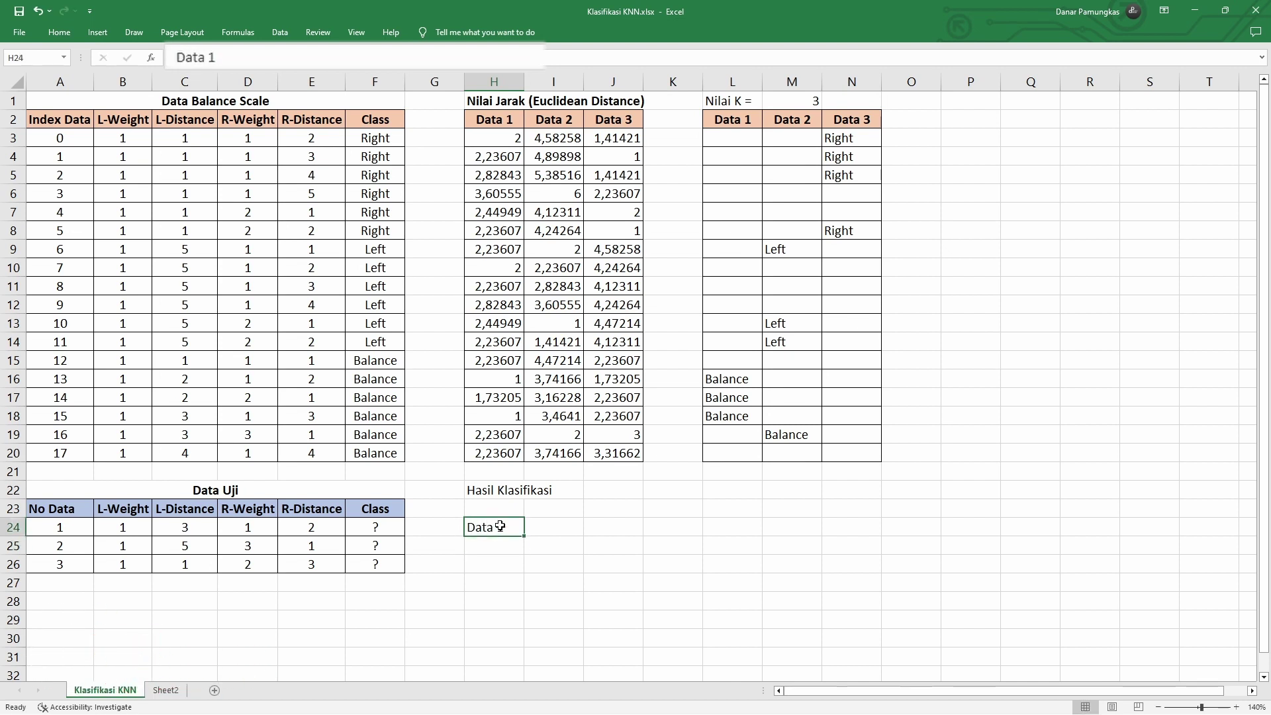
pyautogui.press('Return')
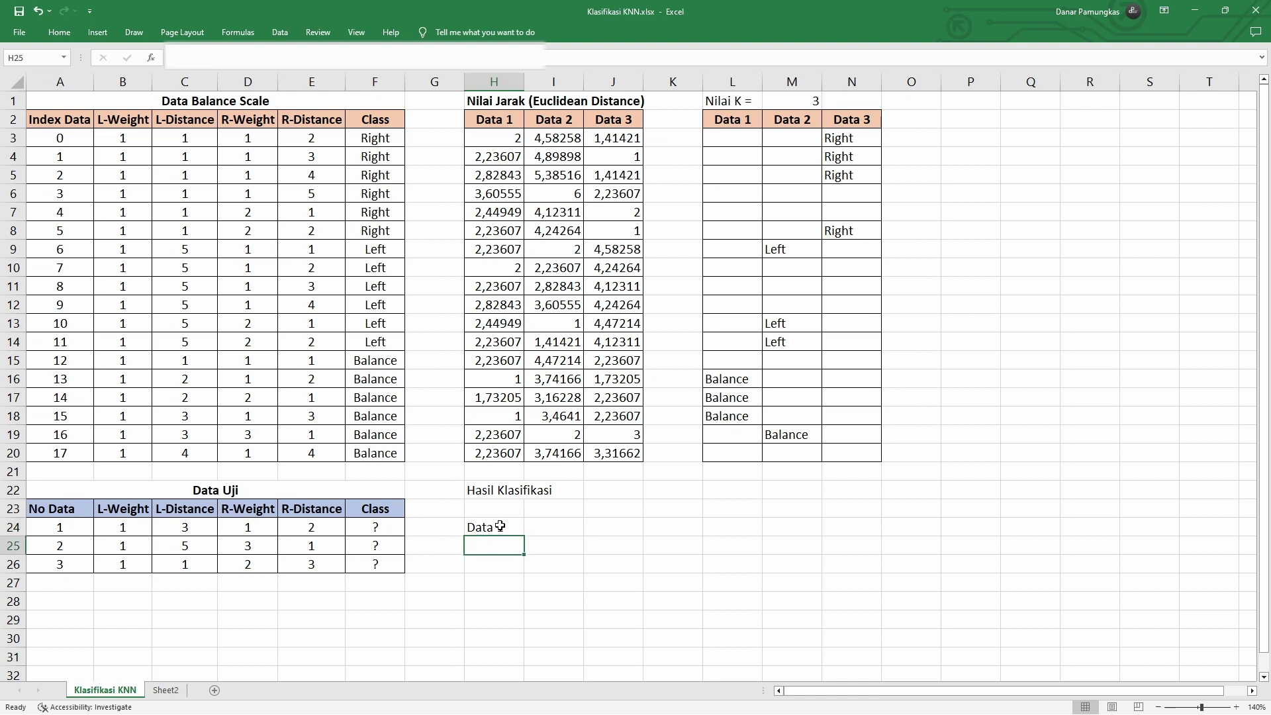
# Step: Enter the labels "Data 2" in H25 and "Data 3" in H26, below the Data 1 label
pyautogui.write('Data')
pyautogui.press('Right')
pyautogui.press('Left')
pyautogui.press('F2')
pyautogui.press('BackSpace')
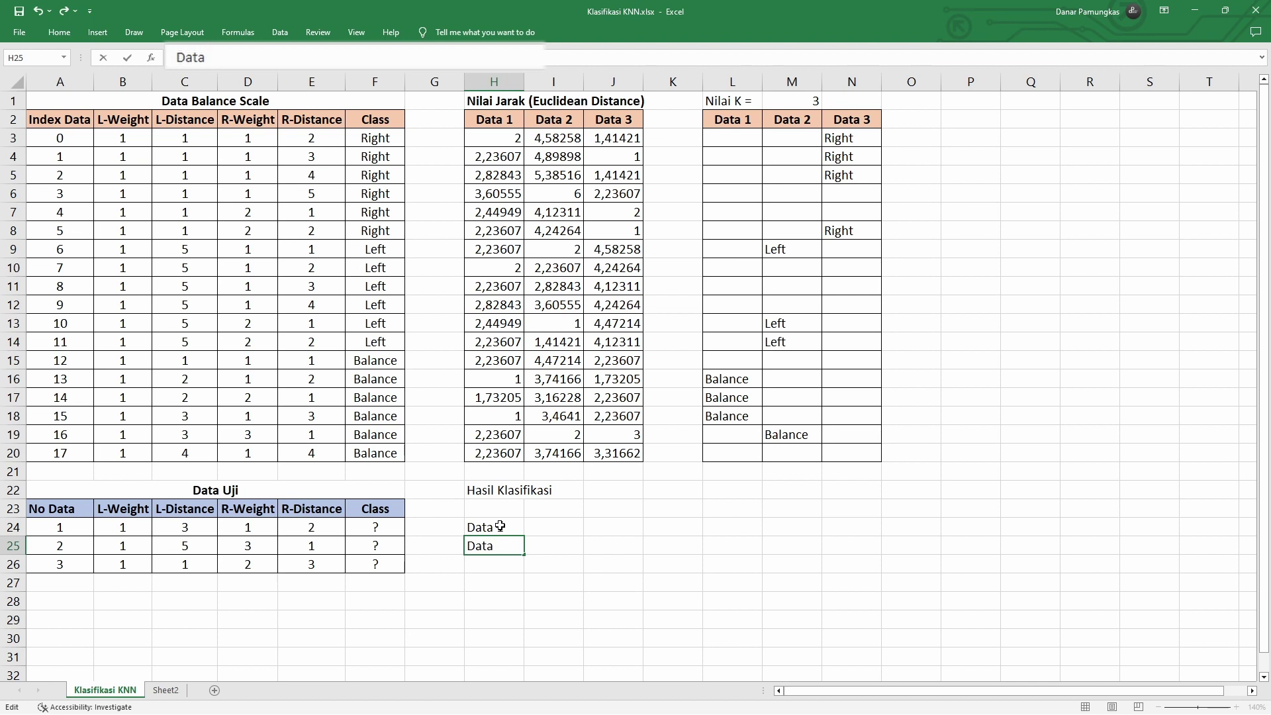
pyautogui.write('2')
pyautogui.press('Return')
pyautogui.write('Da')
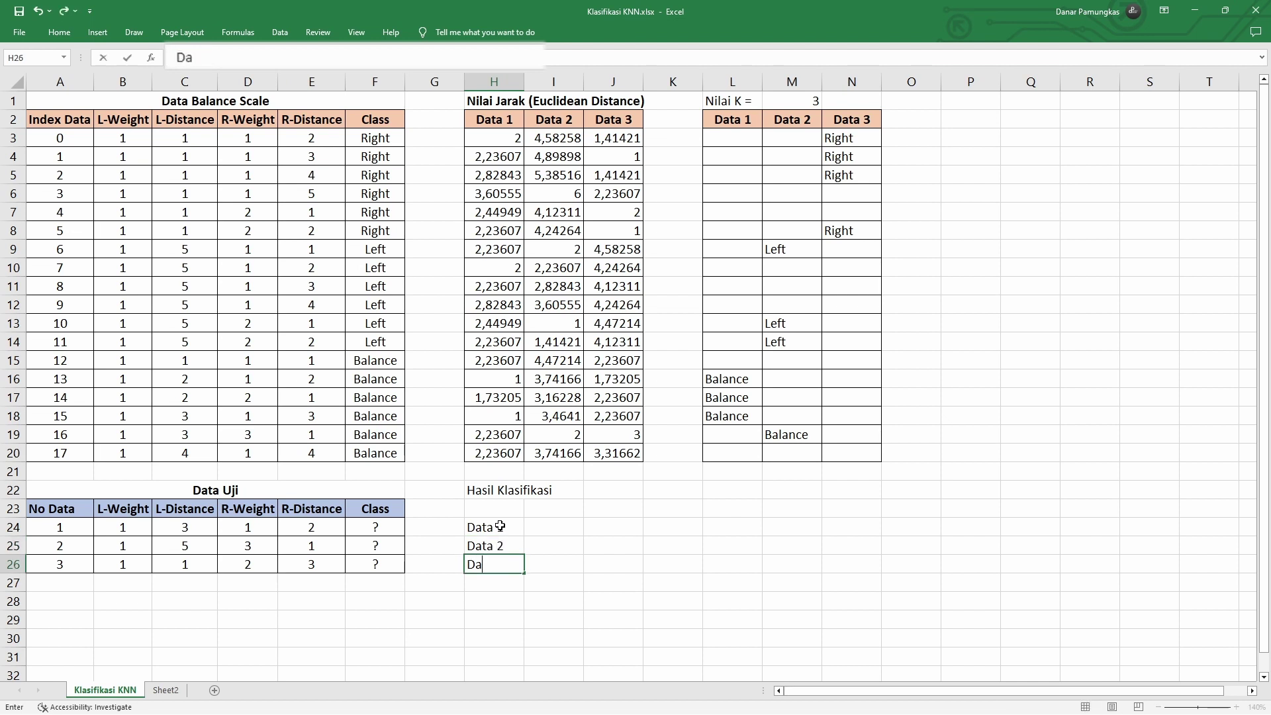
pyautogui.write('ta')
pyautogui.press('Up')
# Step: Copy the class "Right" from F3 into I23 as the first column heading of the Hasil Klasifikasi table
pyautogui.press('Up')
pyautogui.press('Up')
pyautogui.press('Right')
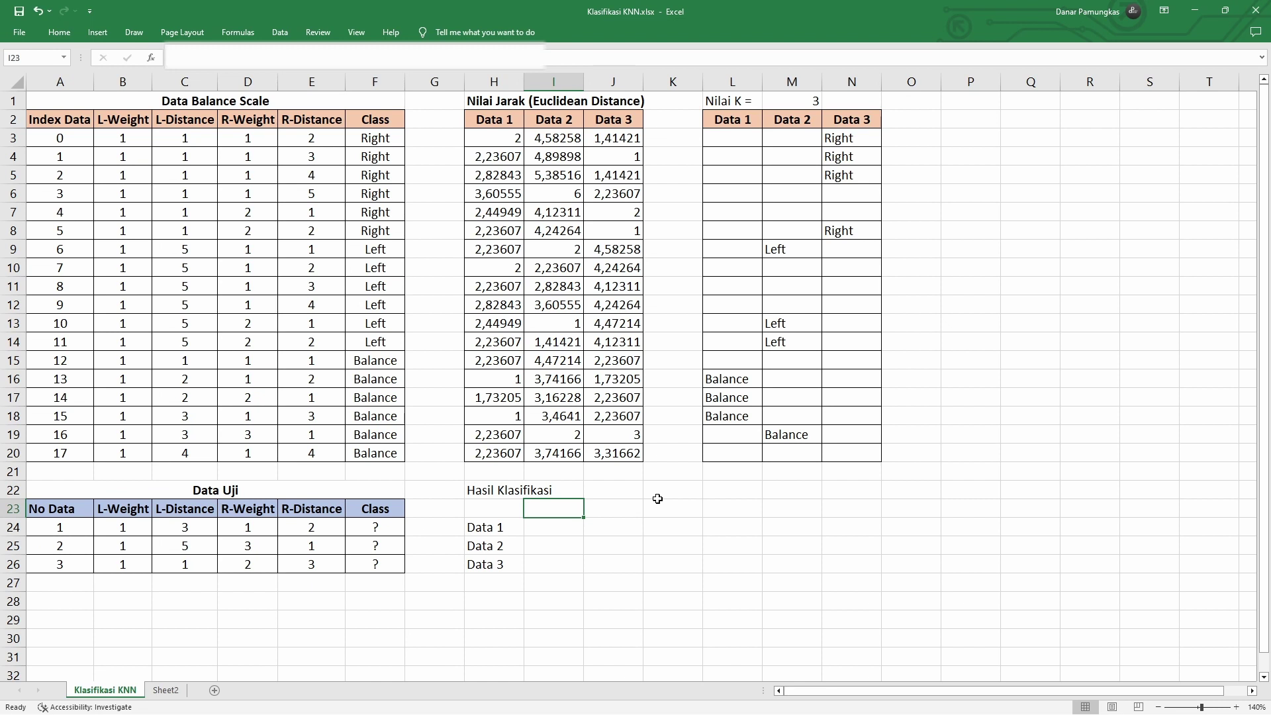
pyautogui.write('R')
pyautogui.press('BackSpace')
pyautogui.click(389, 140)
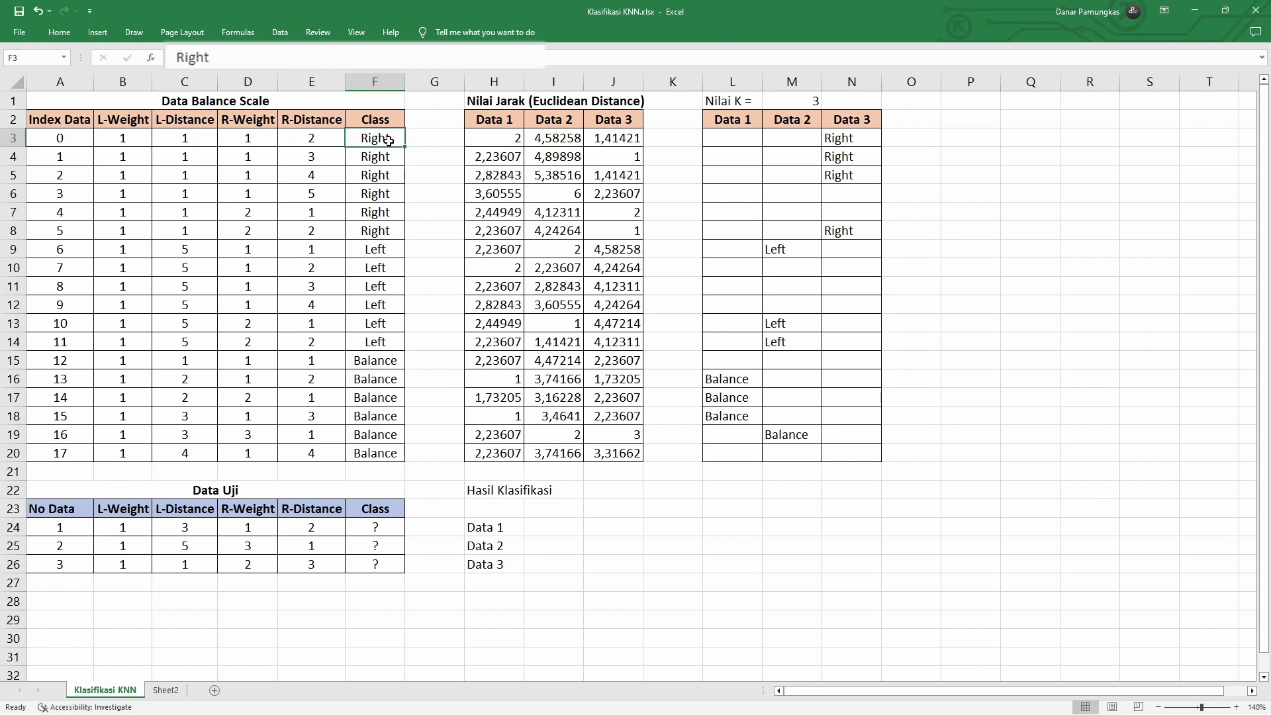
pyautogui.hotkey('ctrl', 'c')
pyautogui.click(550, 508)
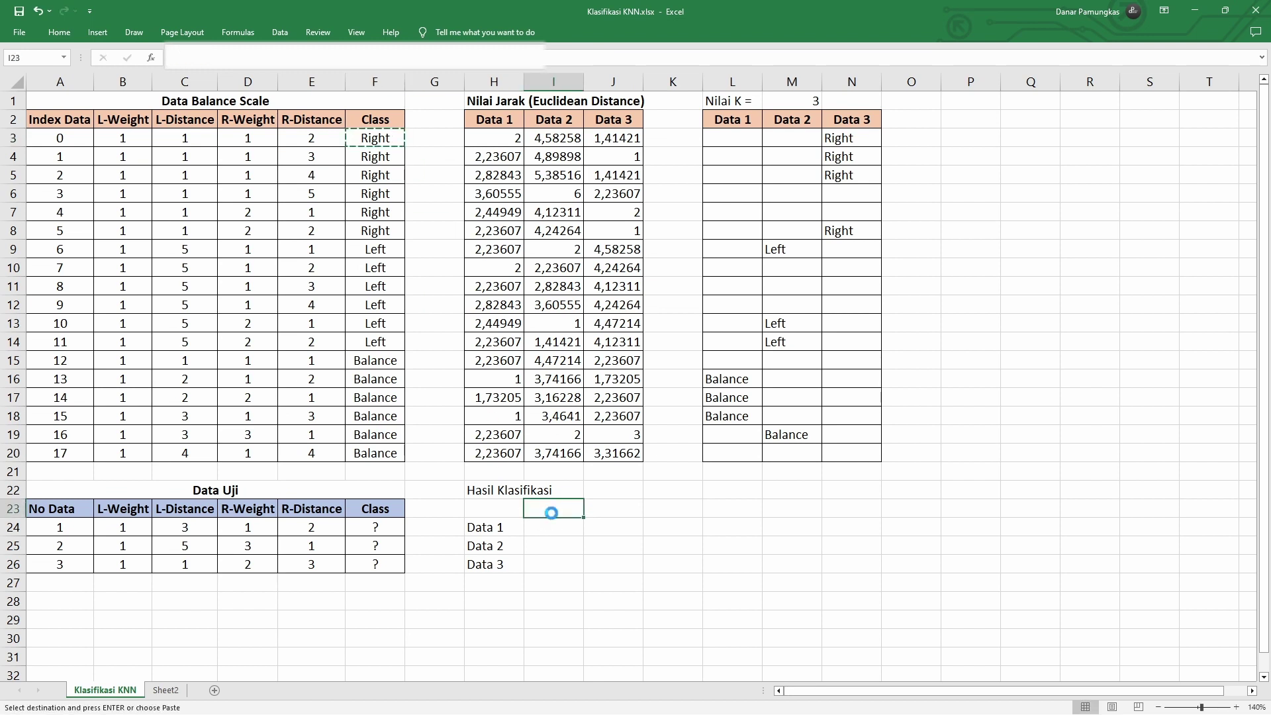
pyautogui.hotkey('ctrl', 'v')
# Step: Copy the classes "Left" and "Balance" from the Class column into J23 and K23 as the remaining column headings
pyautogui.click(377, 267)
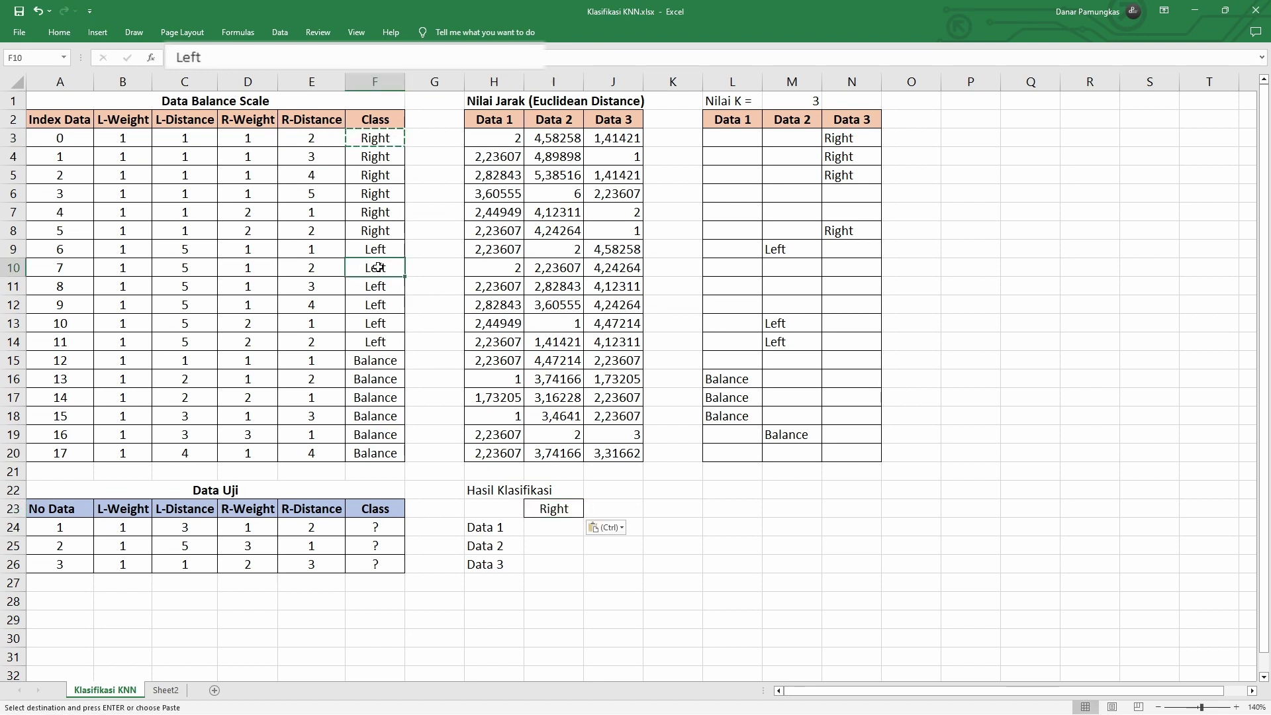
pyautogui.hotkey('ctrl', 'c')
pyautogui.click(611, 509)
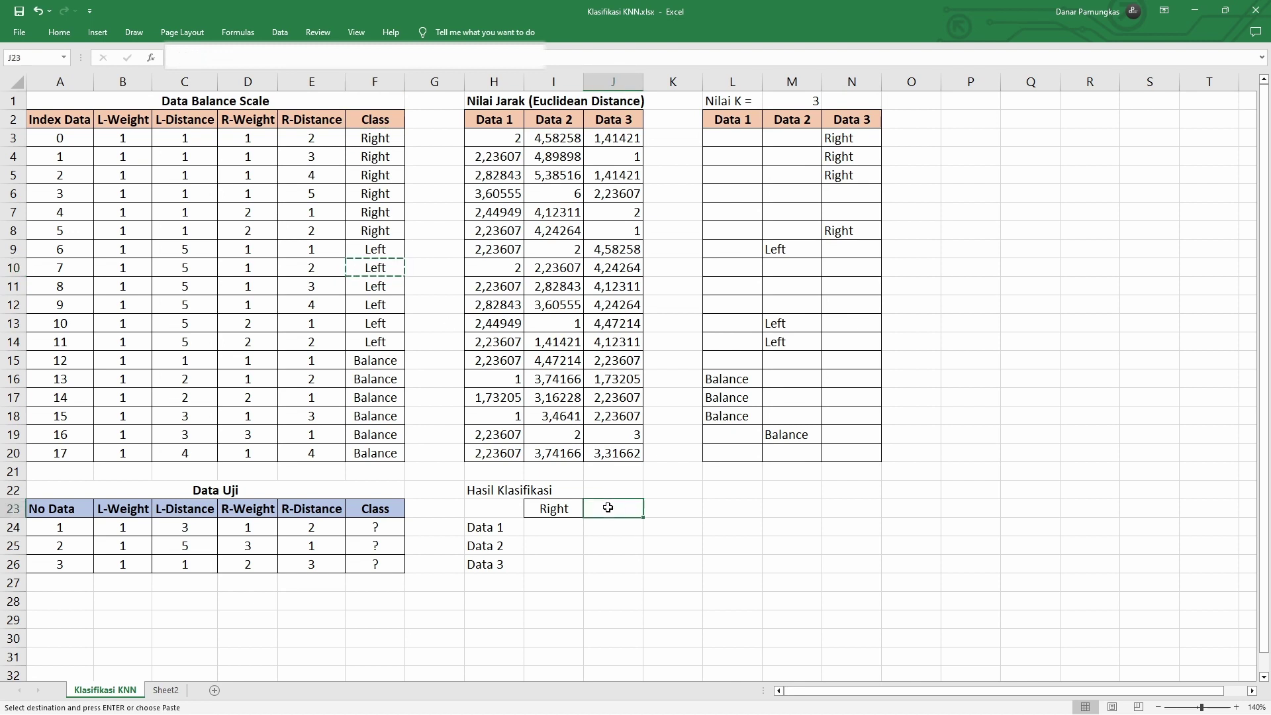
pyautogui.hotkey('ctrl', 'v')
pyautogui.click(382, 359)
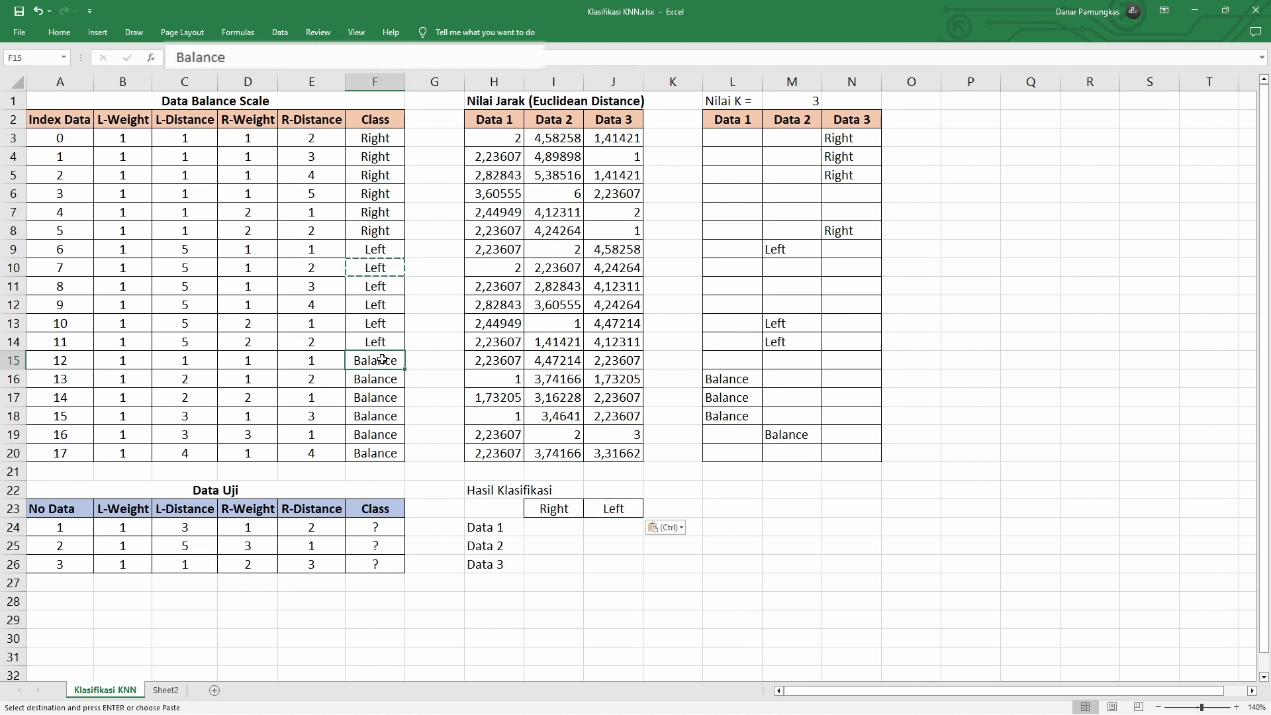
pyautogui.hotkey('ctrl', 'c')
pyautogui.click(672, 508)
pyautogui.hotkey('ctrl', 'v')
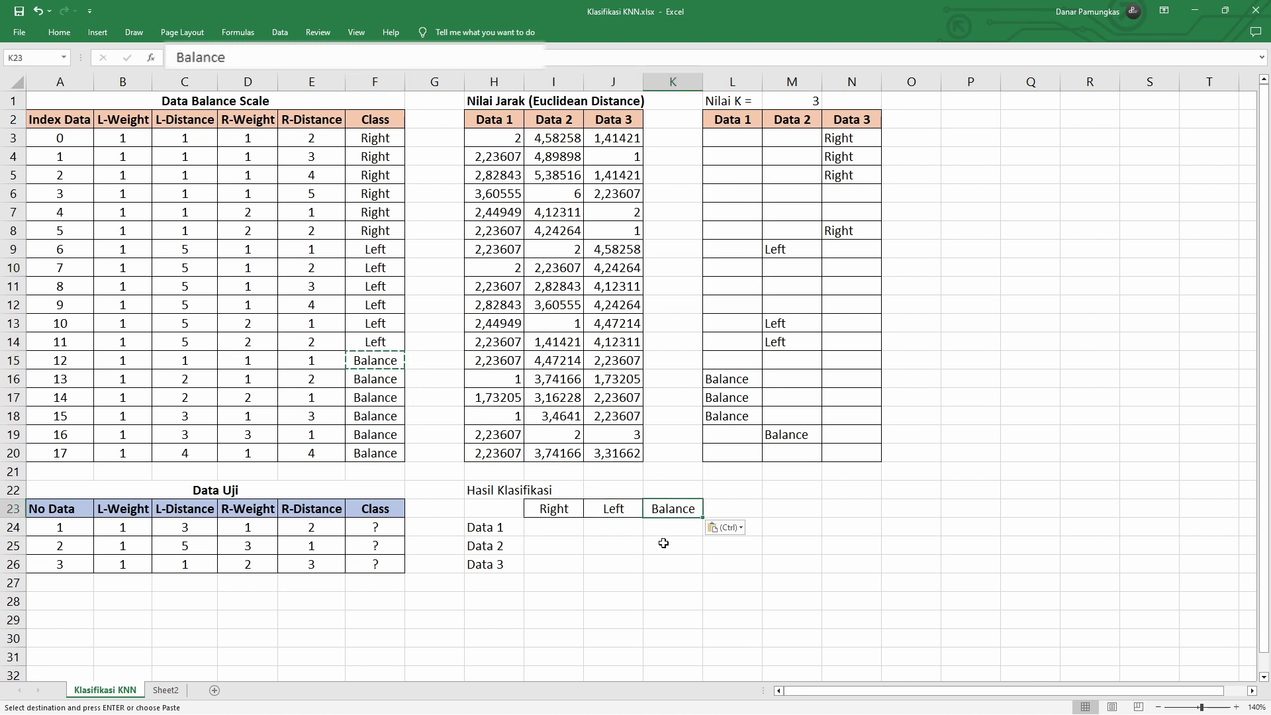
# Step: Apply all borders to the Hasil Klasifikasi table cells H23:K26
pyautogui.click(661, 540)
pyautogui.moveTo(496, 510); pyautogui.dragTo(672, 566)
pyautogui.rightClick(672, 566)
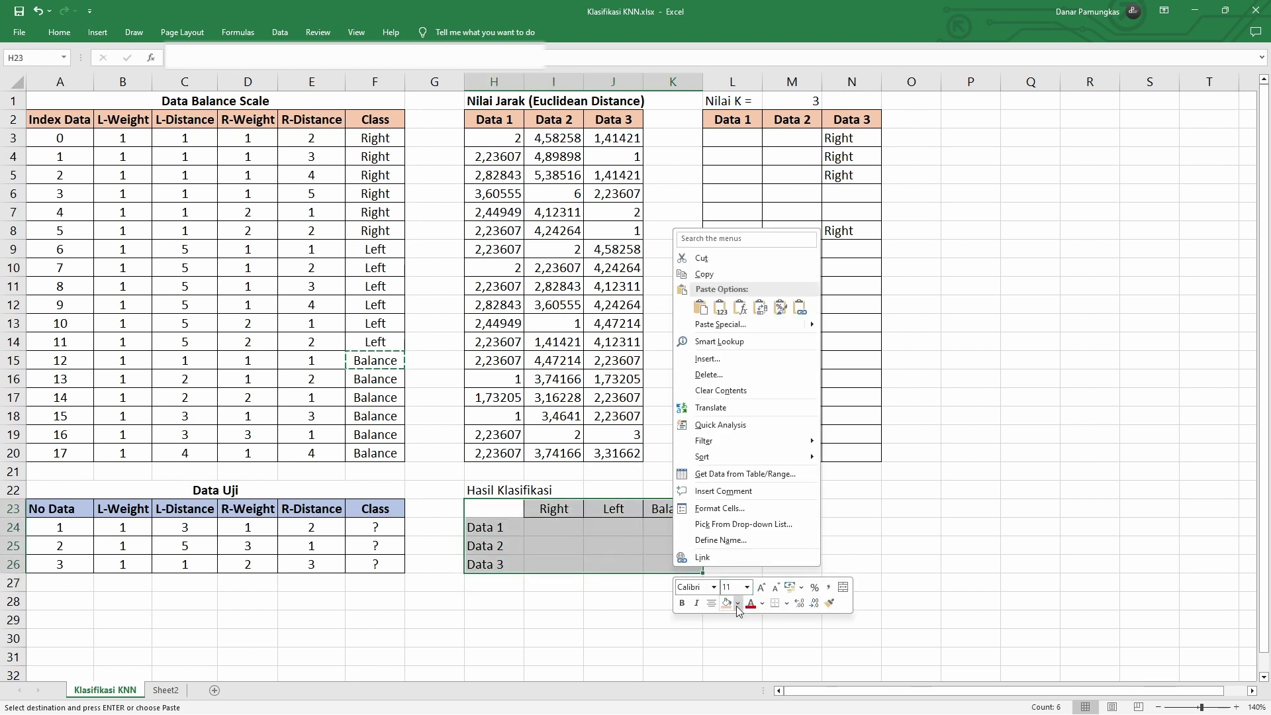
pyautogui.click(786, 604)
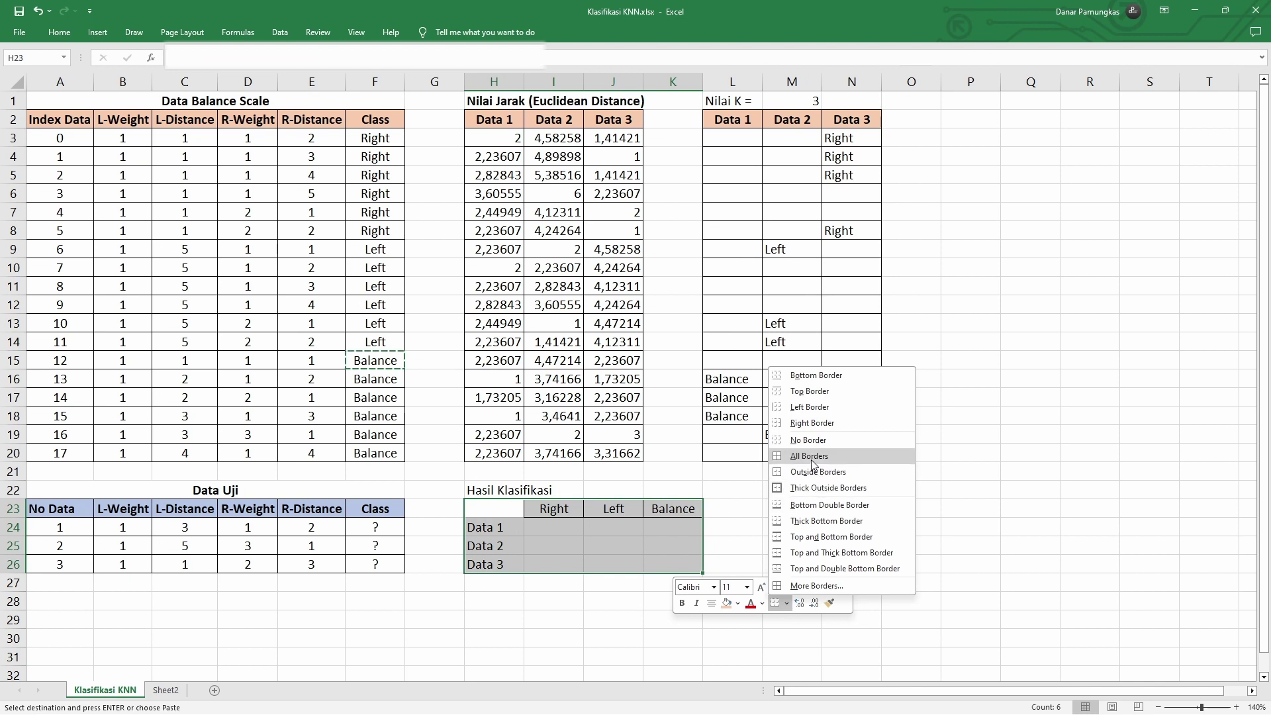
pyautogui.click(812, 460)
pyautogui.click(768, 522)
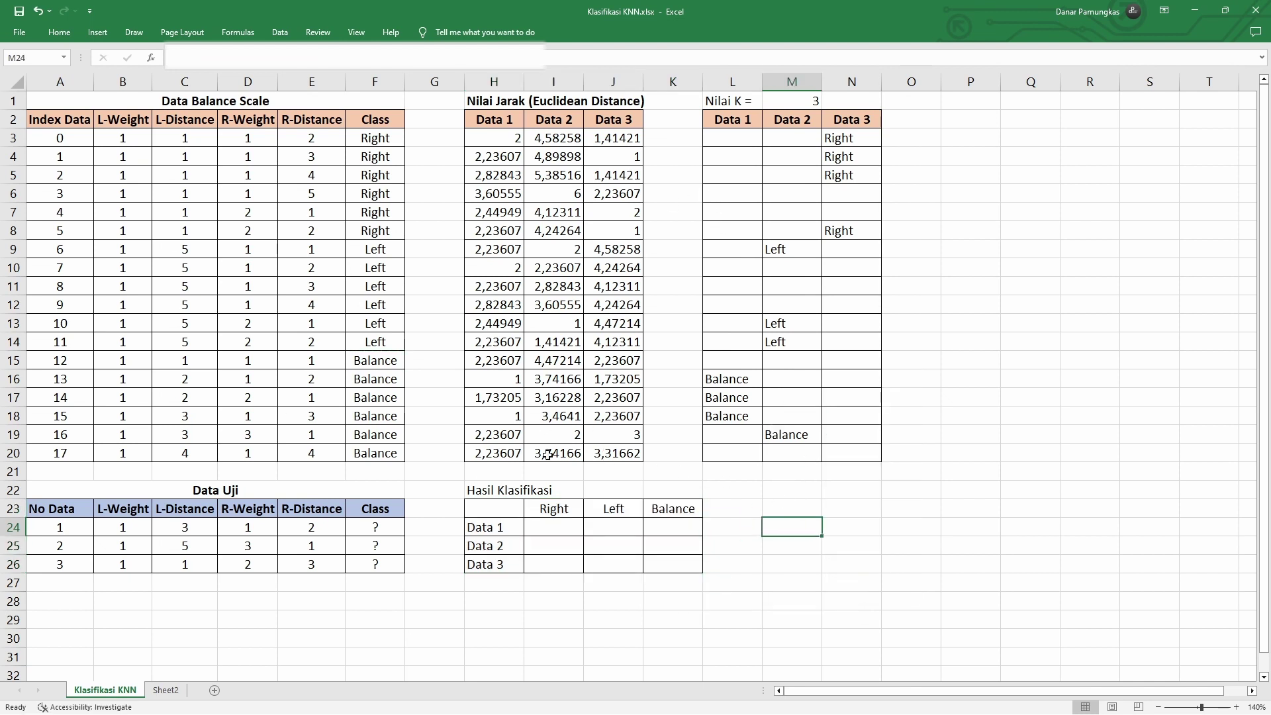
# Step: Merge and centre the Hasil Klasifikasi heading across H22:K22 and make it bold
pyautogui.moveTo(497, 497); pyautogui.dragTo(691, 490)
pyautogui.rightClick(695, 489)
pyautogui.click(821, 507)
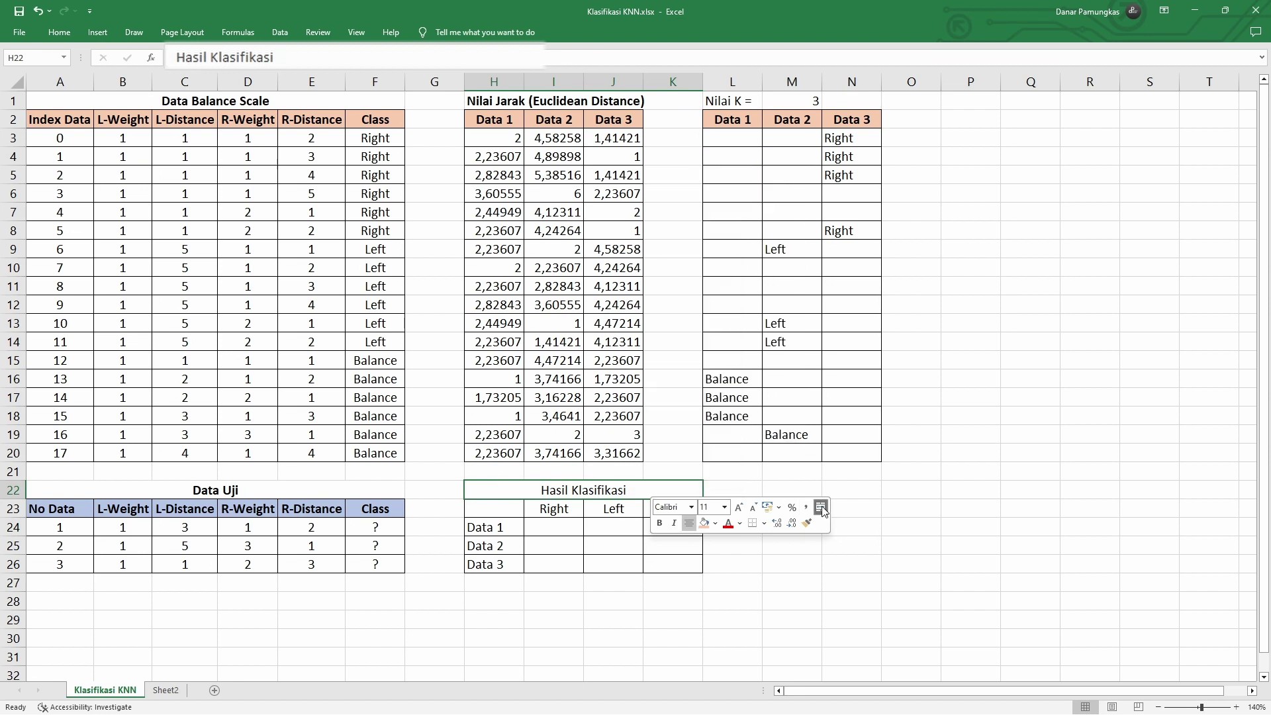
pyautogui.click(761, 530)
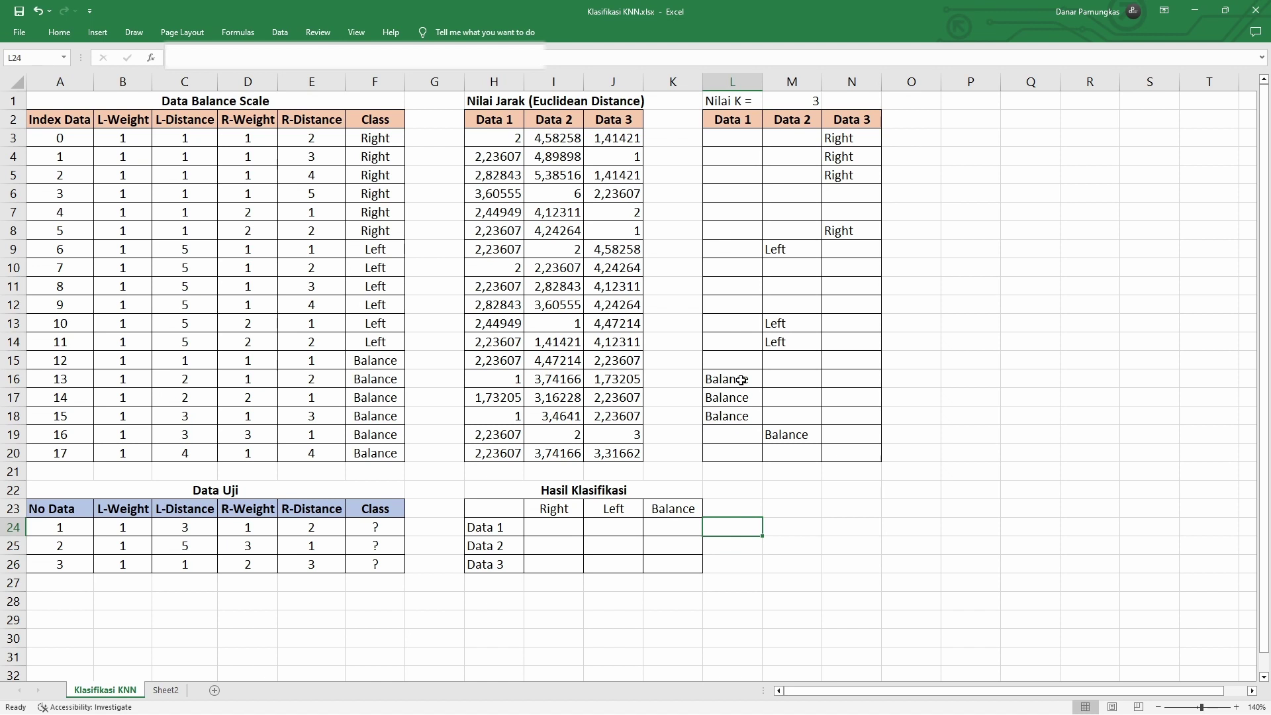
# Step: Examine which class dominates the nearest neighbours of Data 1, Data 2 and Data 3 in L3:N20
pyautogui.moveTo(725, 376); pyautogui.dragTo(732, 414)
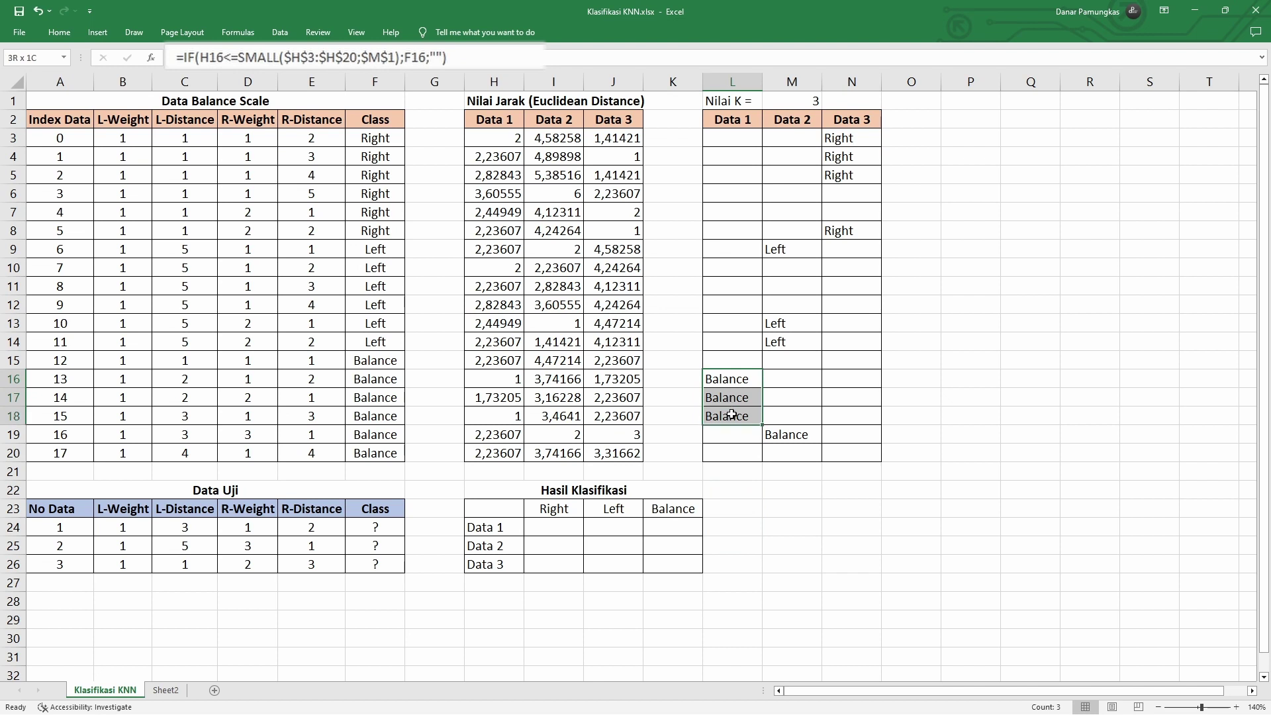
pyautogui.click(804, 432)
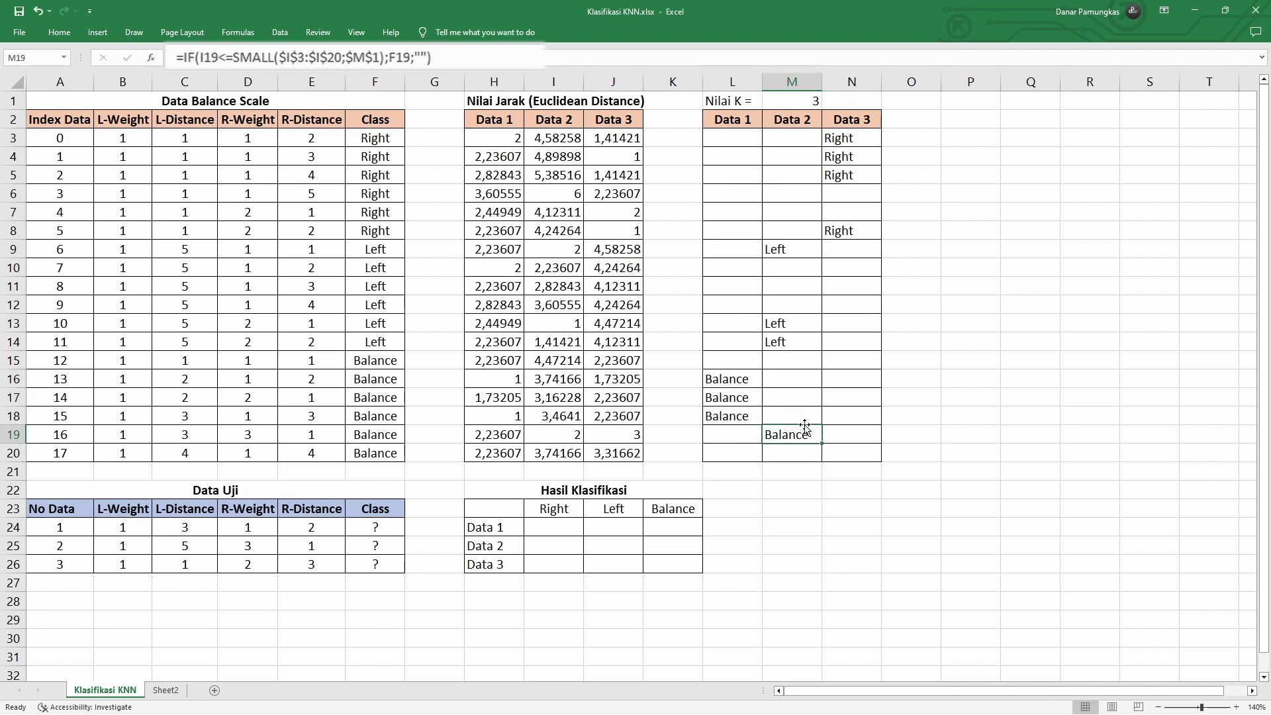
pyautogui.click(789, 133)
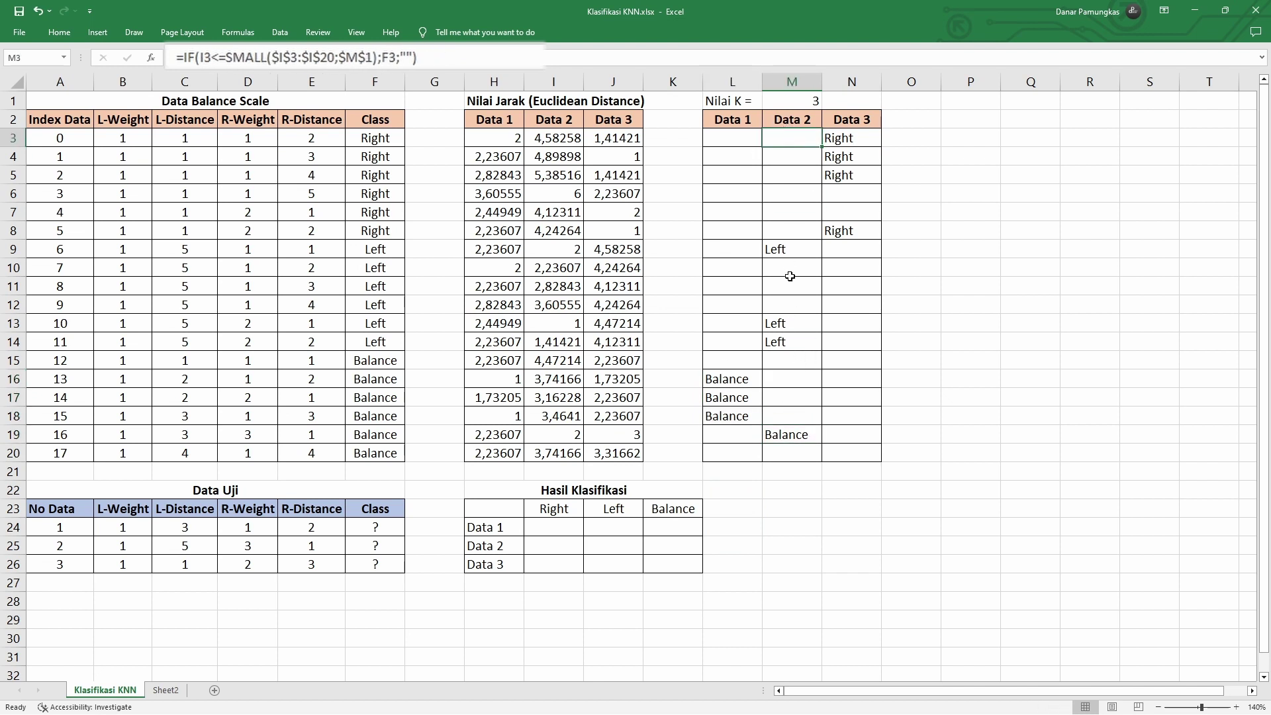
pyautogui.click(792, 430)
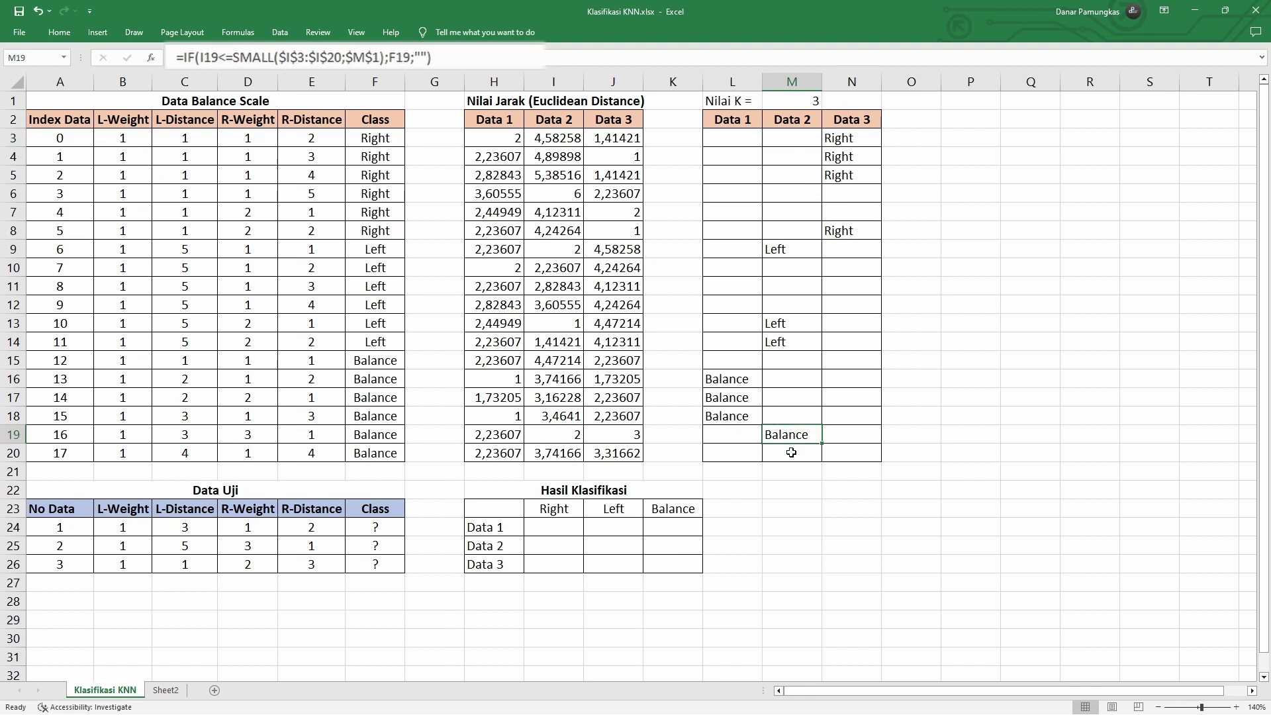
pyautogui.click(791, 453)
pyautogui.click(802, 342)
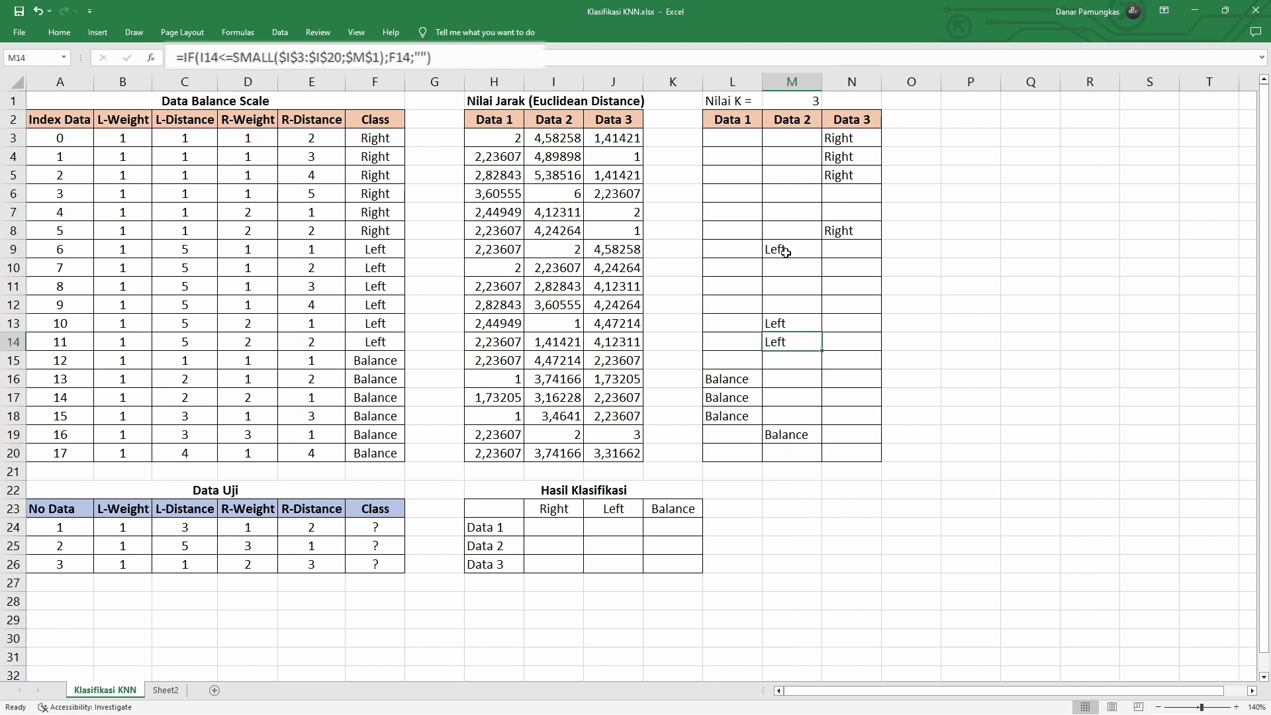
pyautogui.click(732, 376)
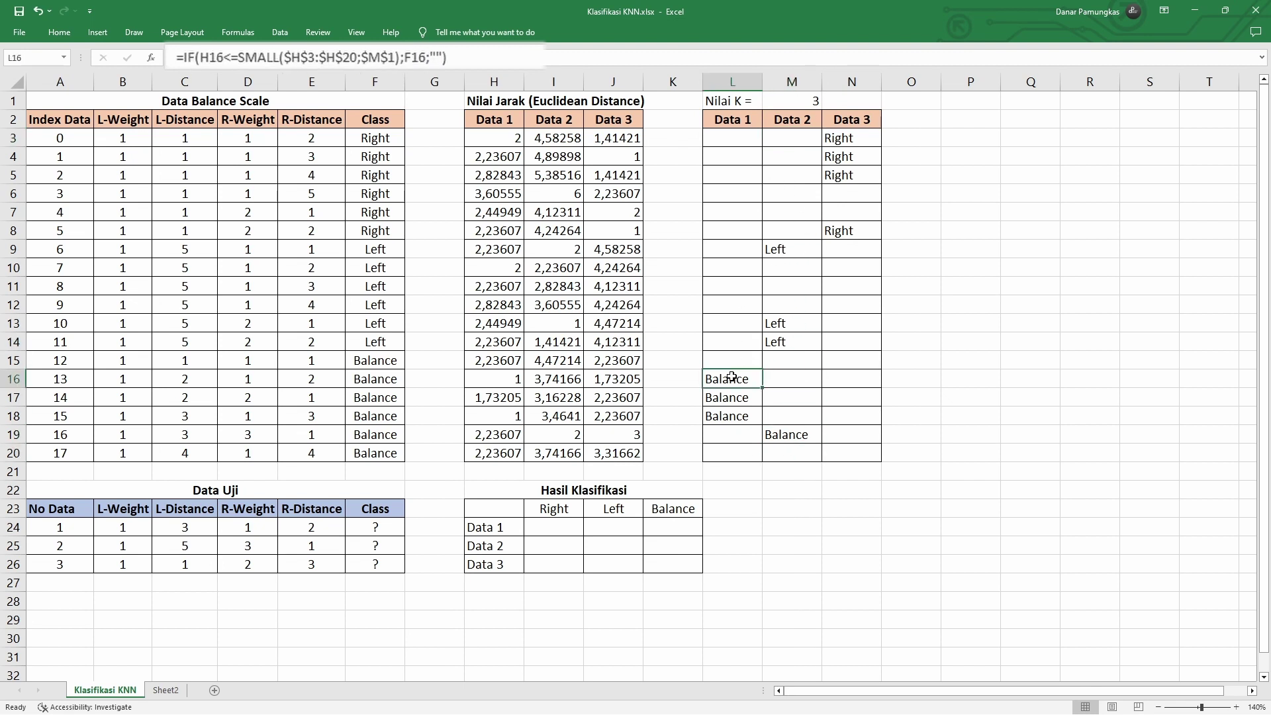
pyautogui.moveTo(737, 138); pyautogui.dragTo(732, 453)
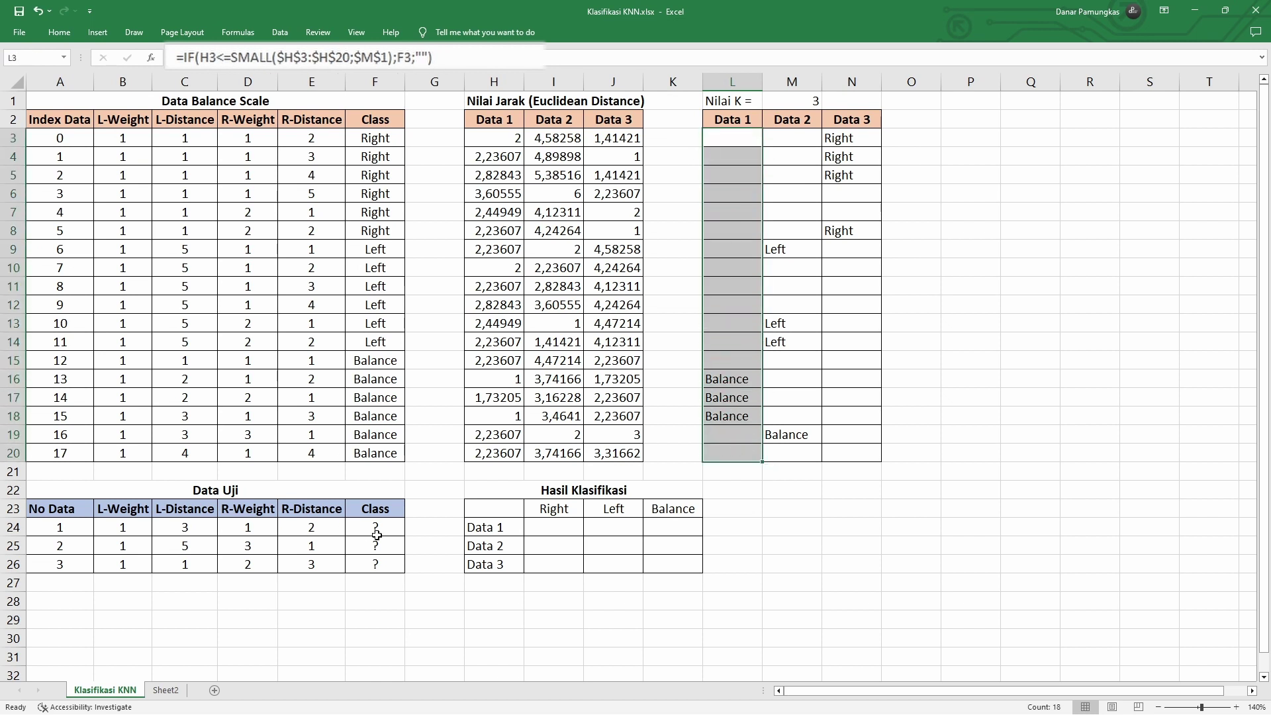
pyautogui.click(795, 122)
pyautogui.moveTo(790, 142); pyautogui.dragTo(807, 454)
pyautogui.moveTo(781, 250); pyautogui.dragTo(795, 345)
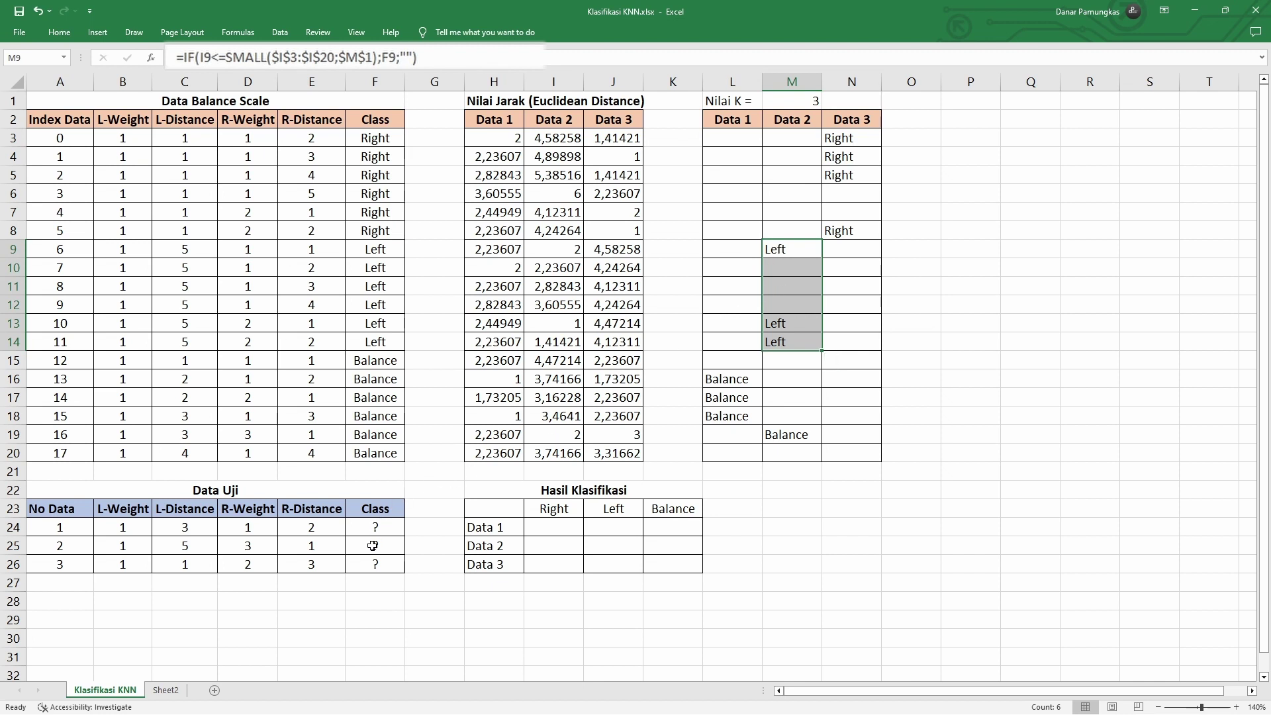
pyautogui.moveTo(856, 133); pyautogui.dragTo(850, 231)
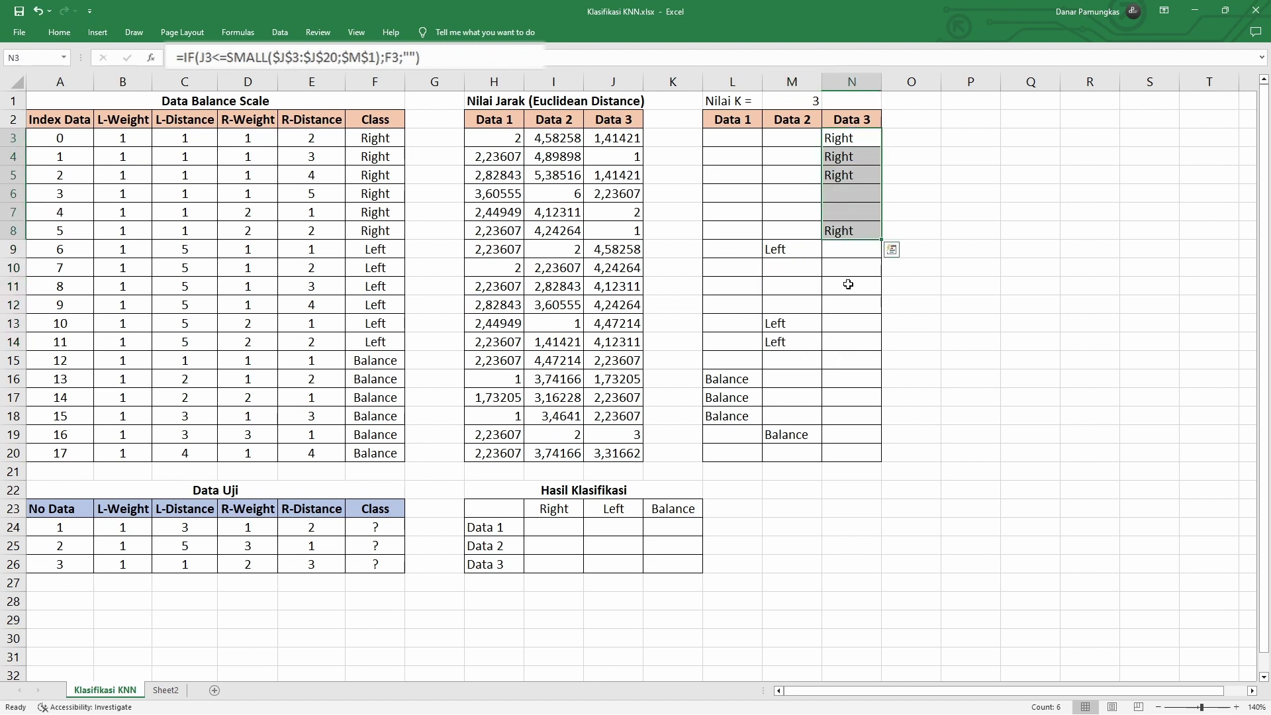
pyautogui.click(843, 235)
# Step: Inspect the nearest-neighbour formulas in M3 and N3 and the surrounding result cells without changing them
pyautogui.click(781, 134)
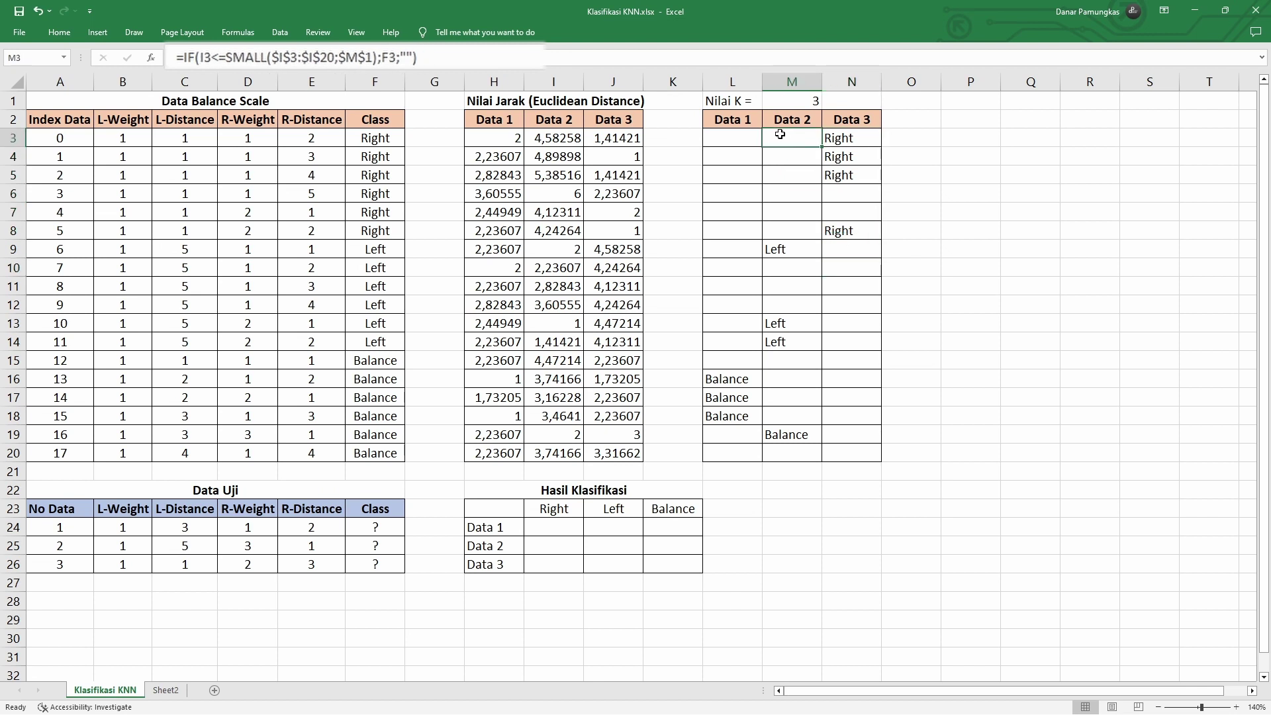
pyautogui.doubleClick(781, 134)
pyautogui.press('Escape')
pyautogui.doubleClick(848, 140)
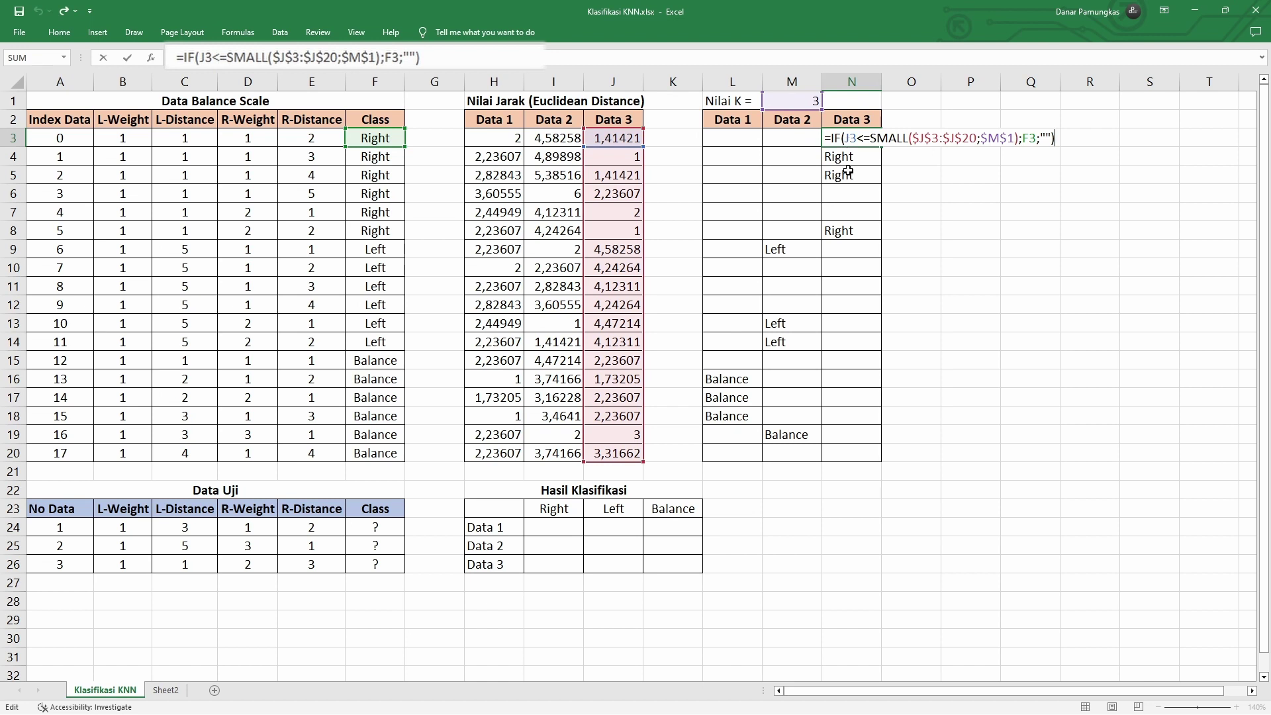
pyautogui.click(847, 170)
pyautogui.click(842, 217)
pyautogui.click(842, 234)
pyautogui.click(810, 249)
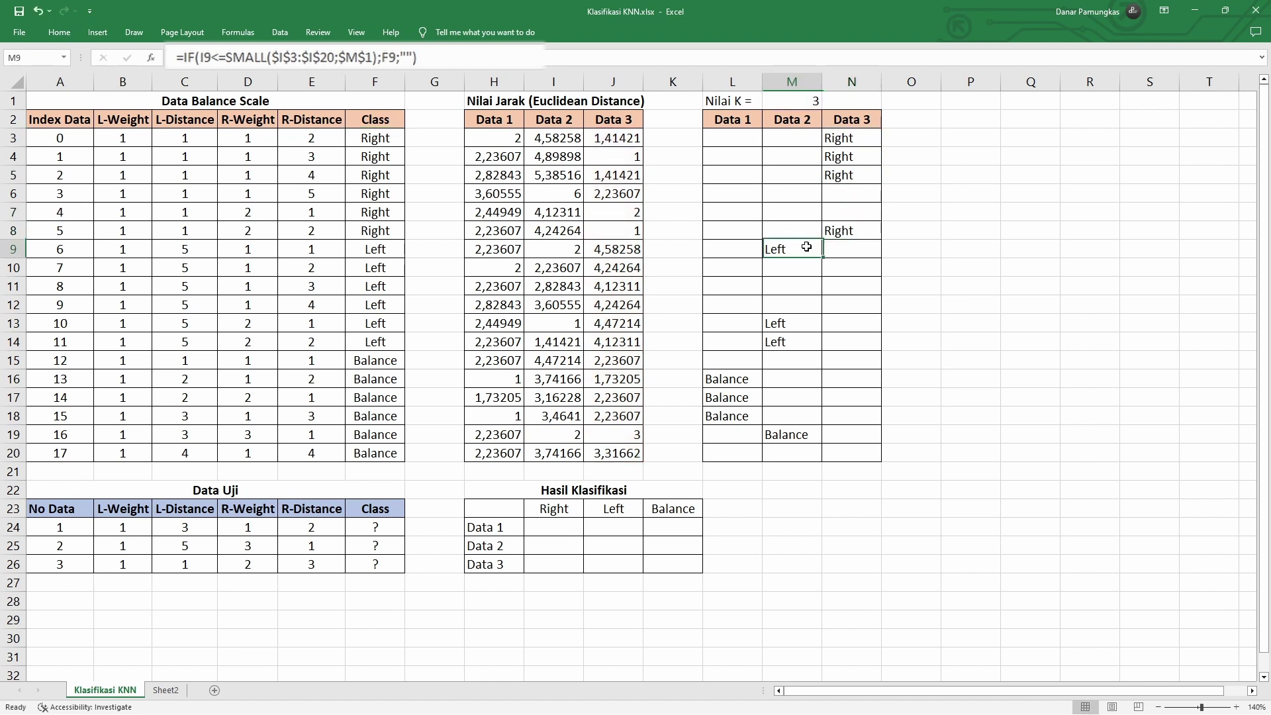
pyautogui.click(747, 178)
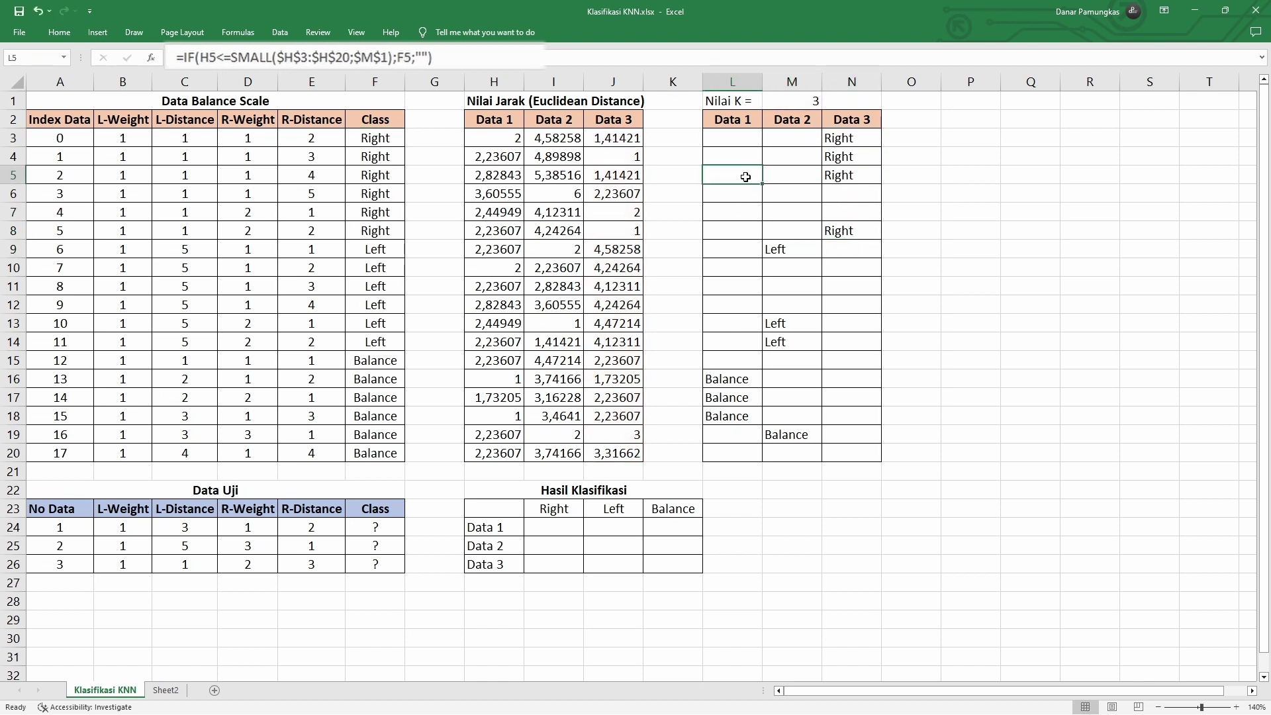
pyautogui.click(731, 156)
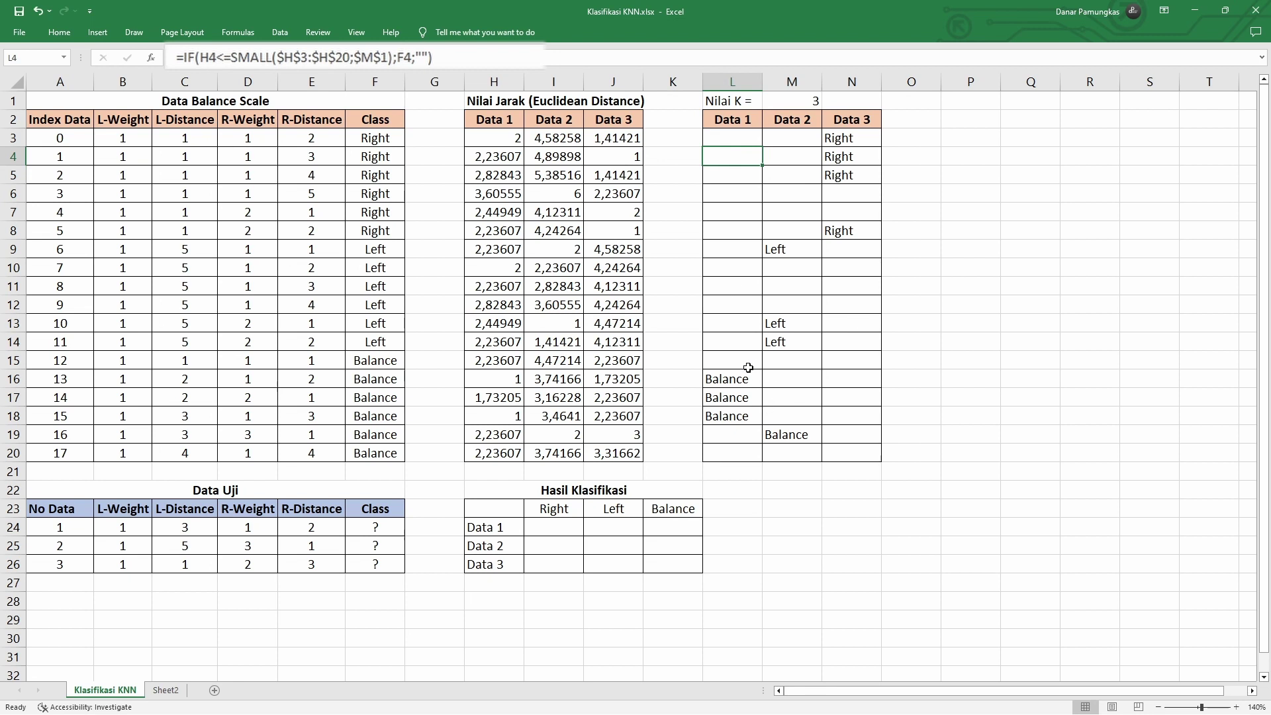
# Step: Review the class ranges L3:L20, M3:M20 and N3:N20 that correspond to the rows of the Hasil Klasifikasi table
pyautogui.click(562, 527)
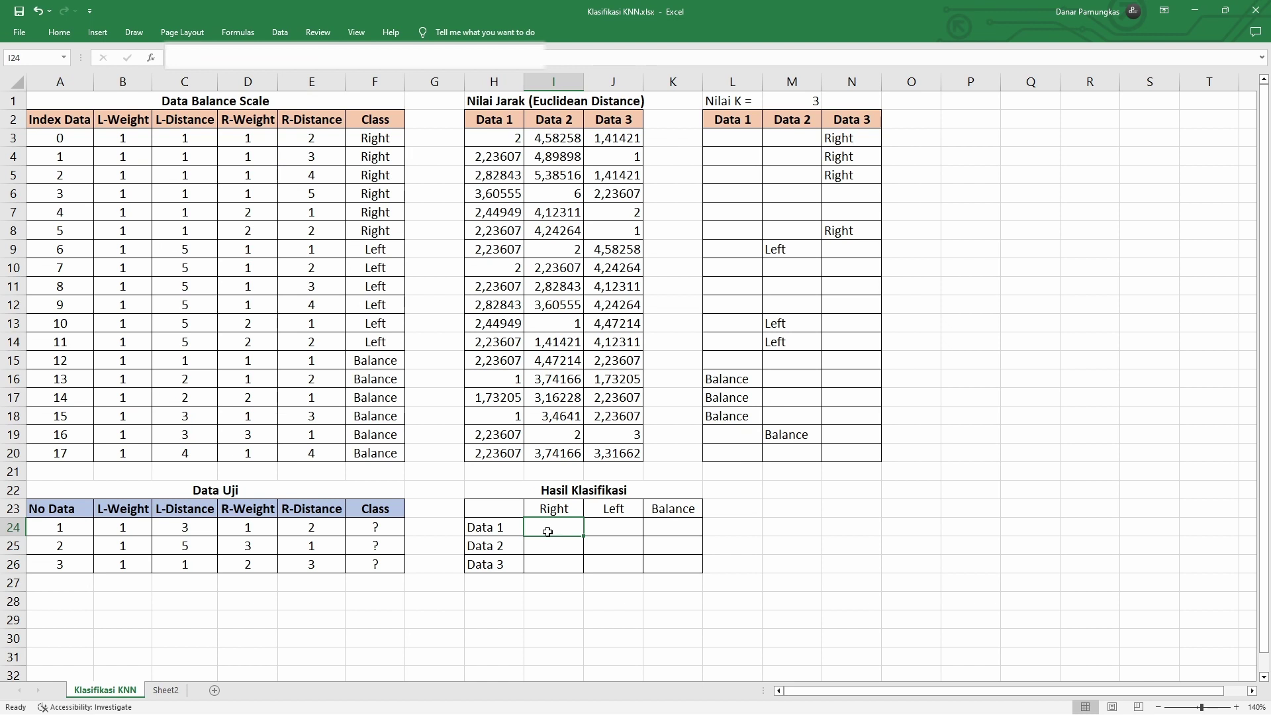
pyautogui.moveTo(742, 141); pyautogui.dragTo(733, 422)
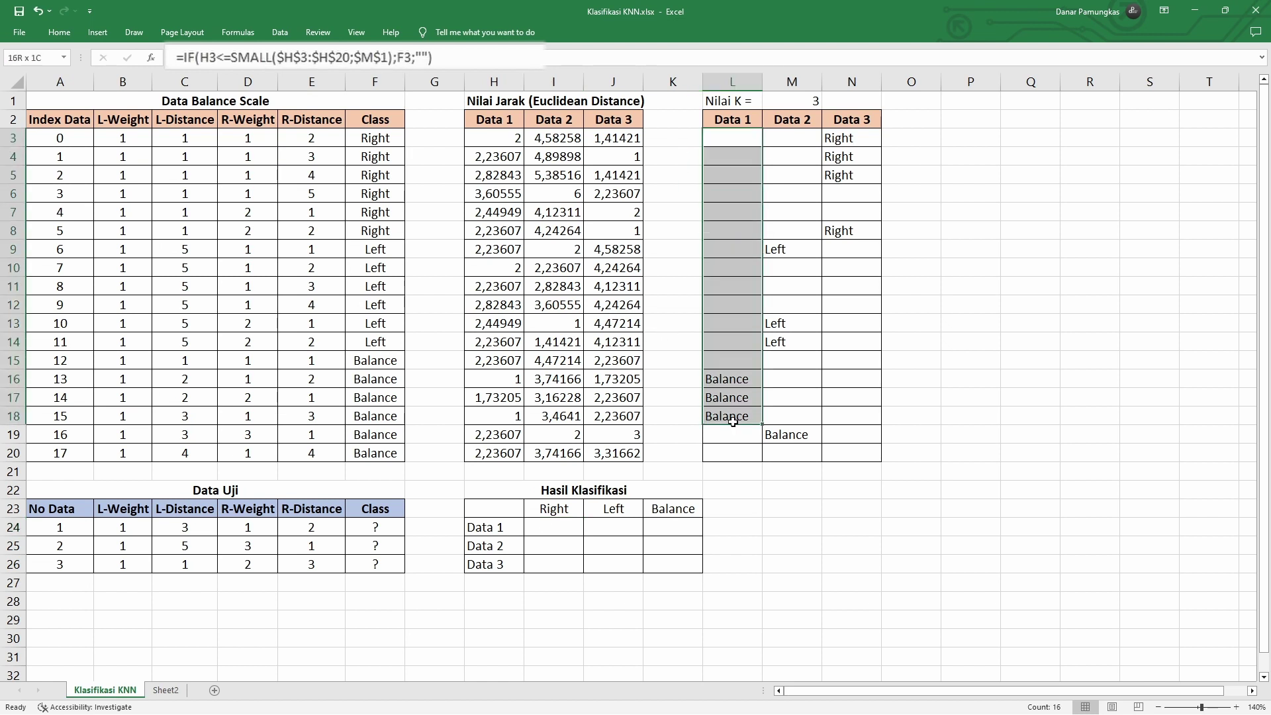
pyautogui.moveTo(791, 139); pyautogui.dragTo(795, 452)
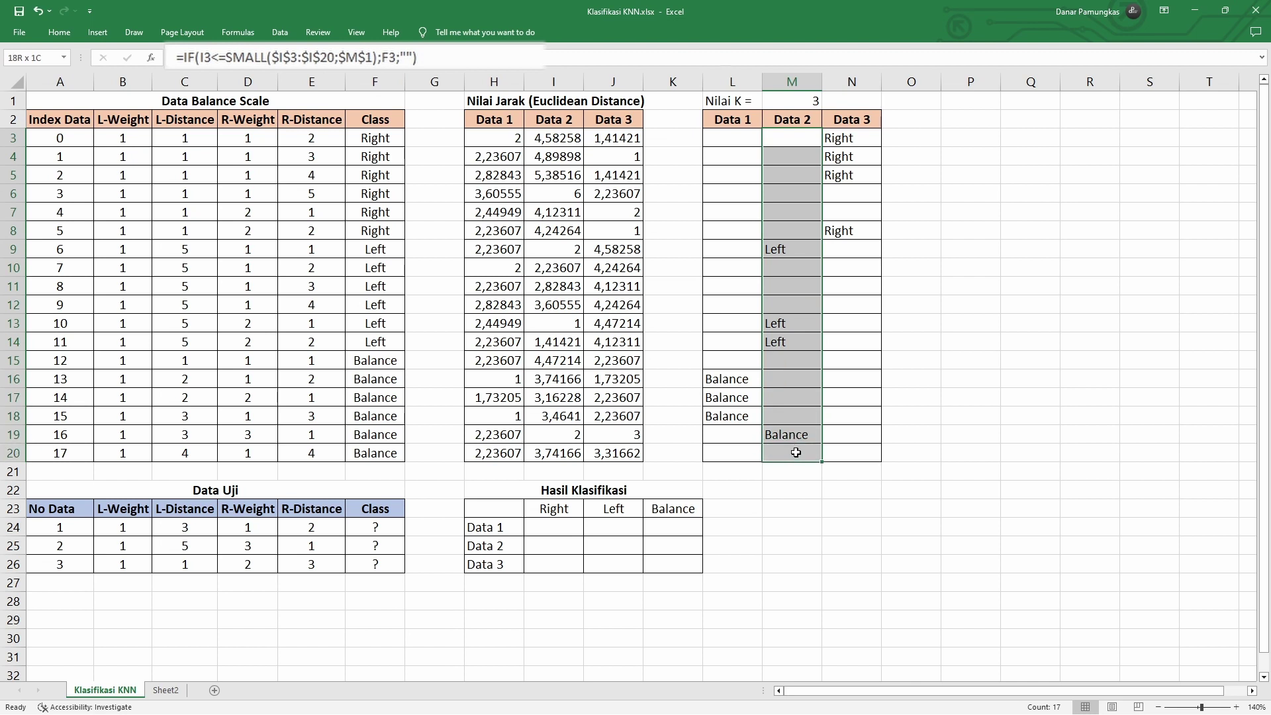
pyautogui.moveTo(850, 139); pyautogui.dragTo(852, 454)
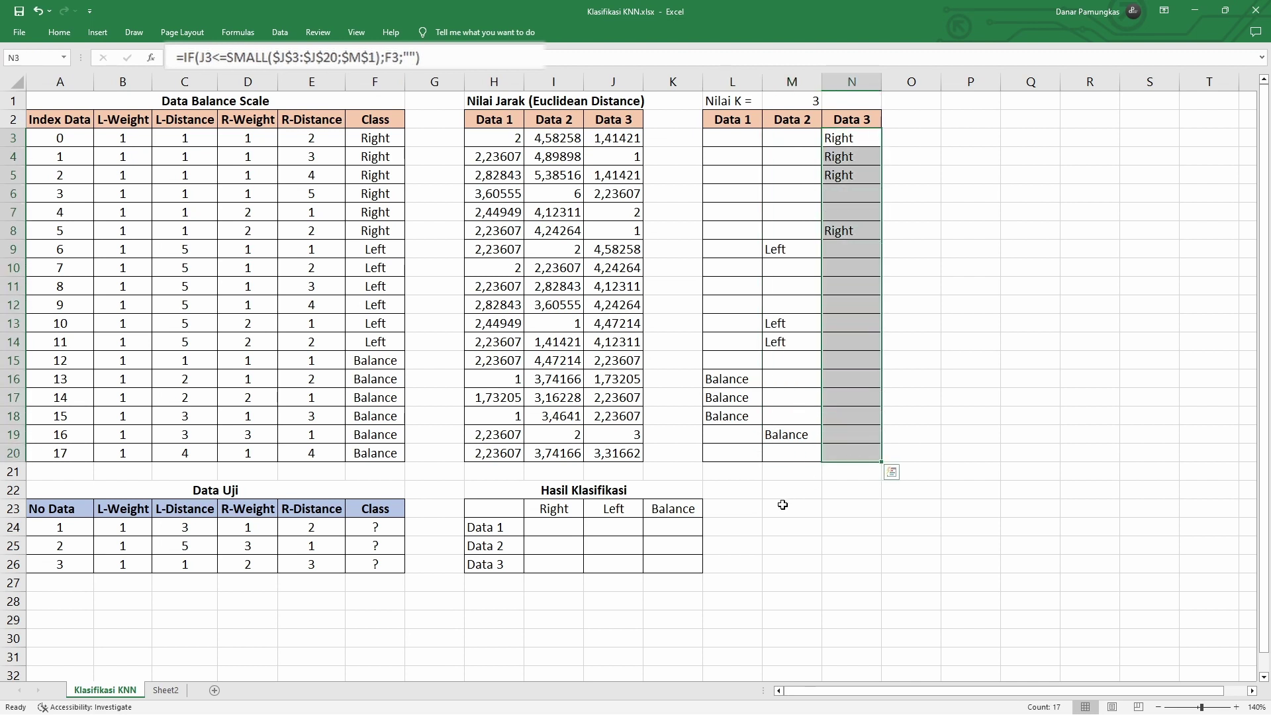
pyautogui.click(782, 505)
pyautogui.click(560, 525)
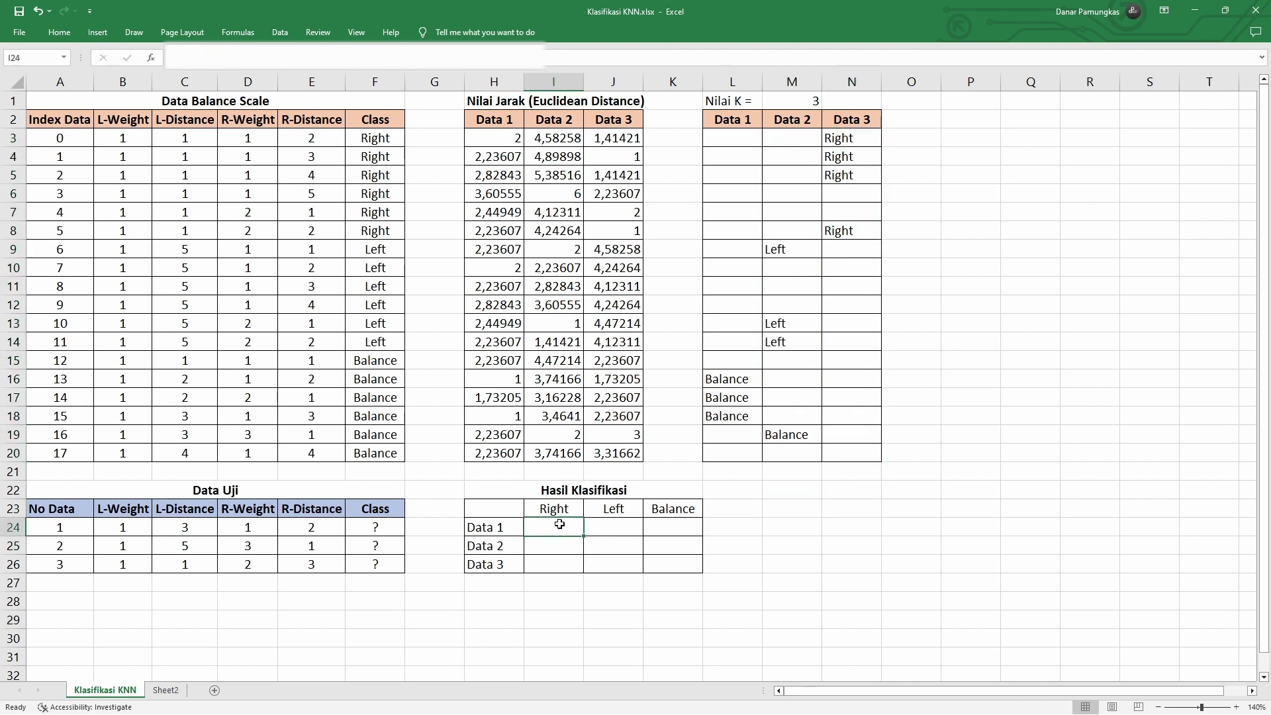
pyautogui.click(731, 141)
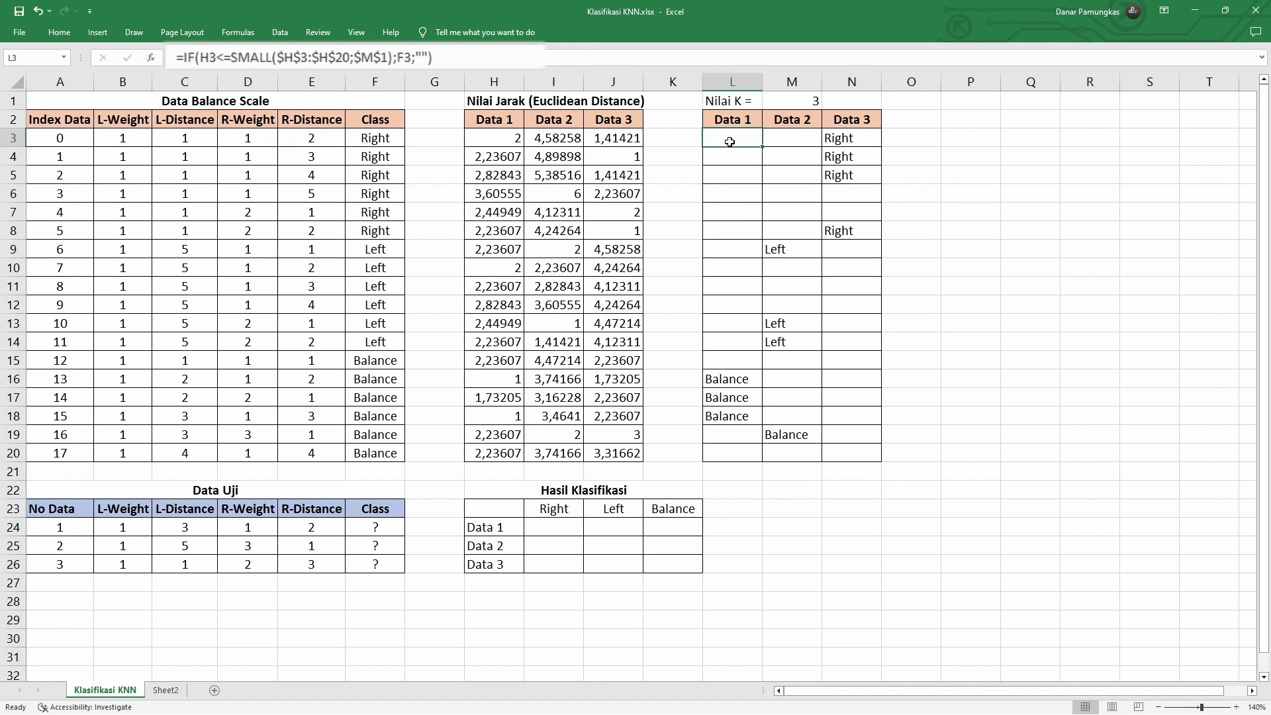
pyautogui.click(745, 171)
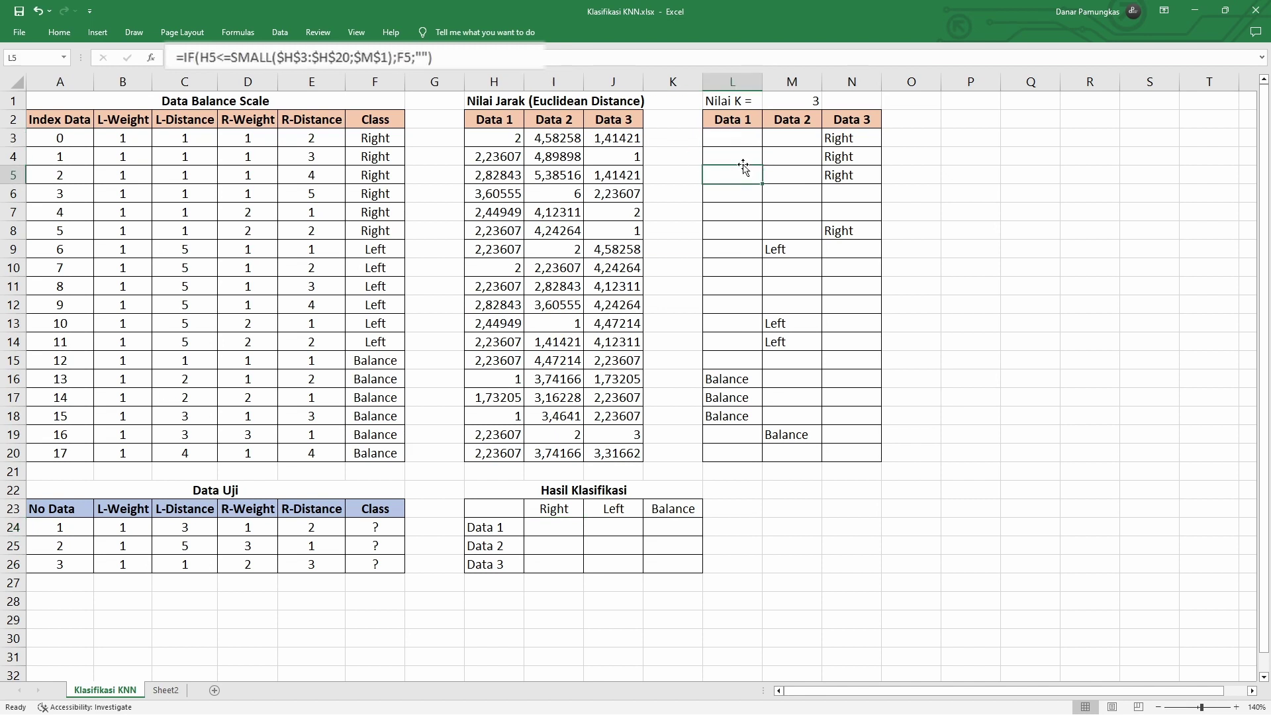
# Step: Inspect the nearest-neighbour formulas in L3 and M3 and the Data 2 class range M3:M20 without changing them
pyautogui.click(736, 143)
pyautogui.click(804, 138)
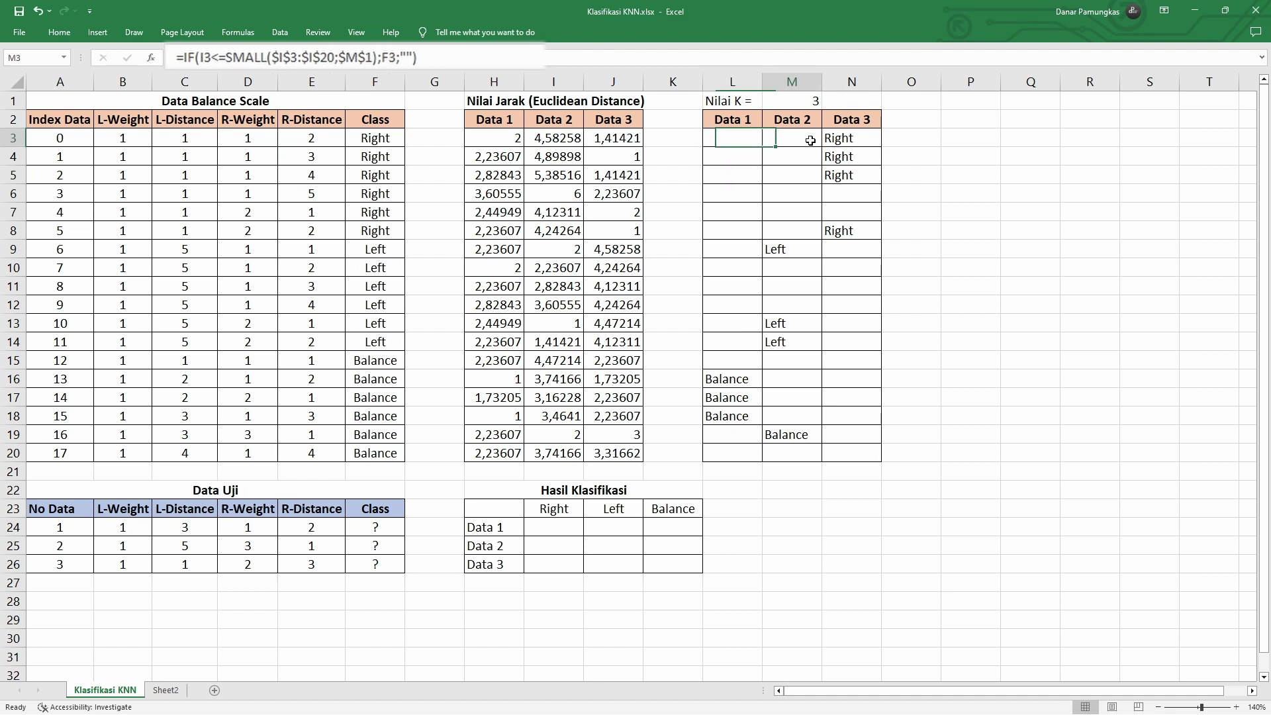
pyautogui.click(732, 139)
pyautogui.click(794, 139)
pyautogui.click(742, 140)
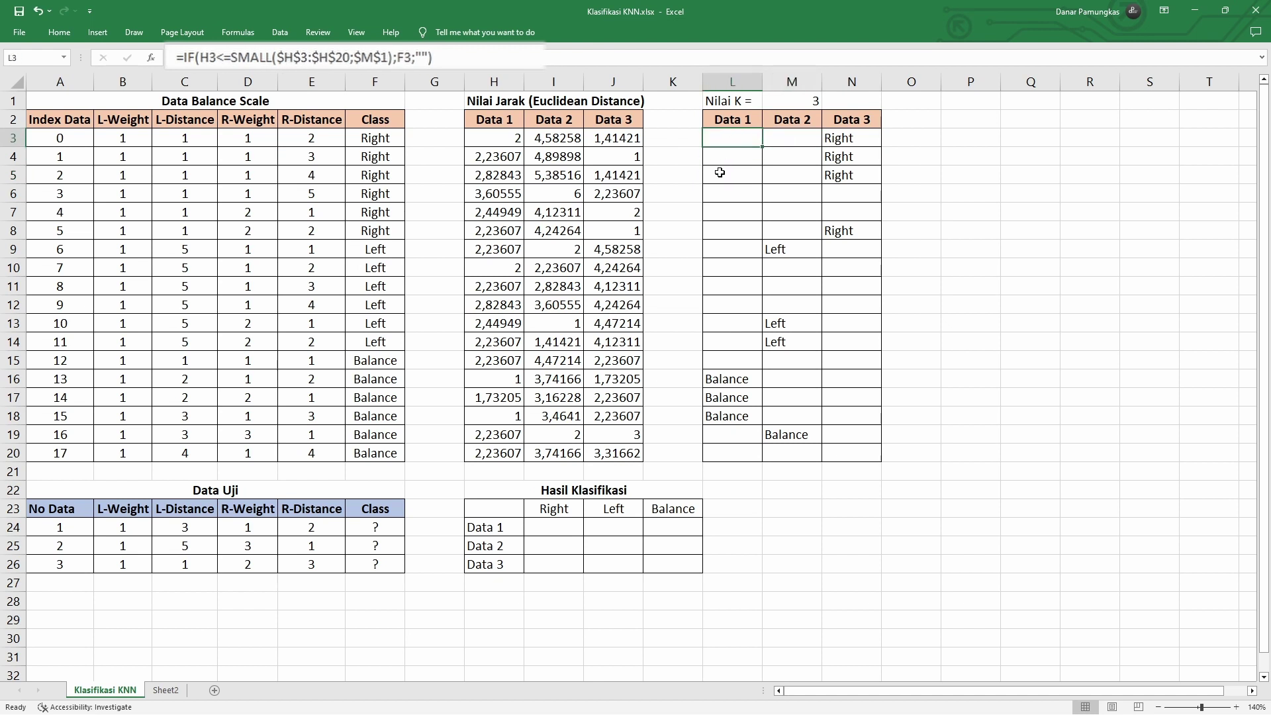
pyautogui.doubleClick(744, 143)
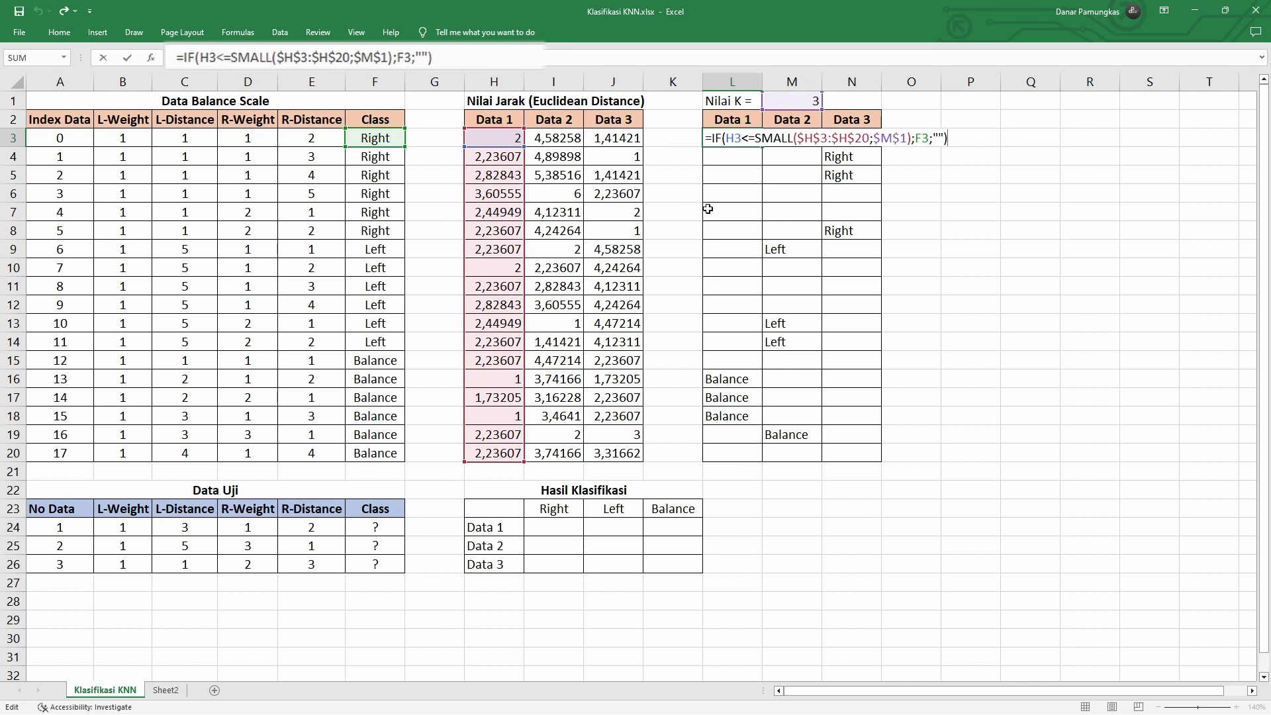
pyautogui.hotkey('ctrl', 'Return')
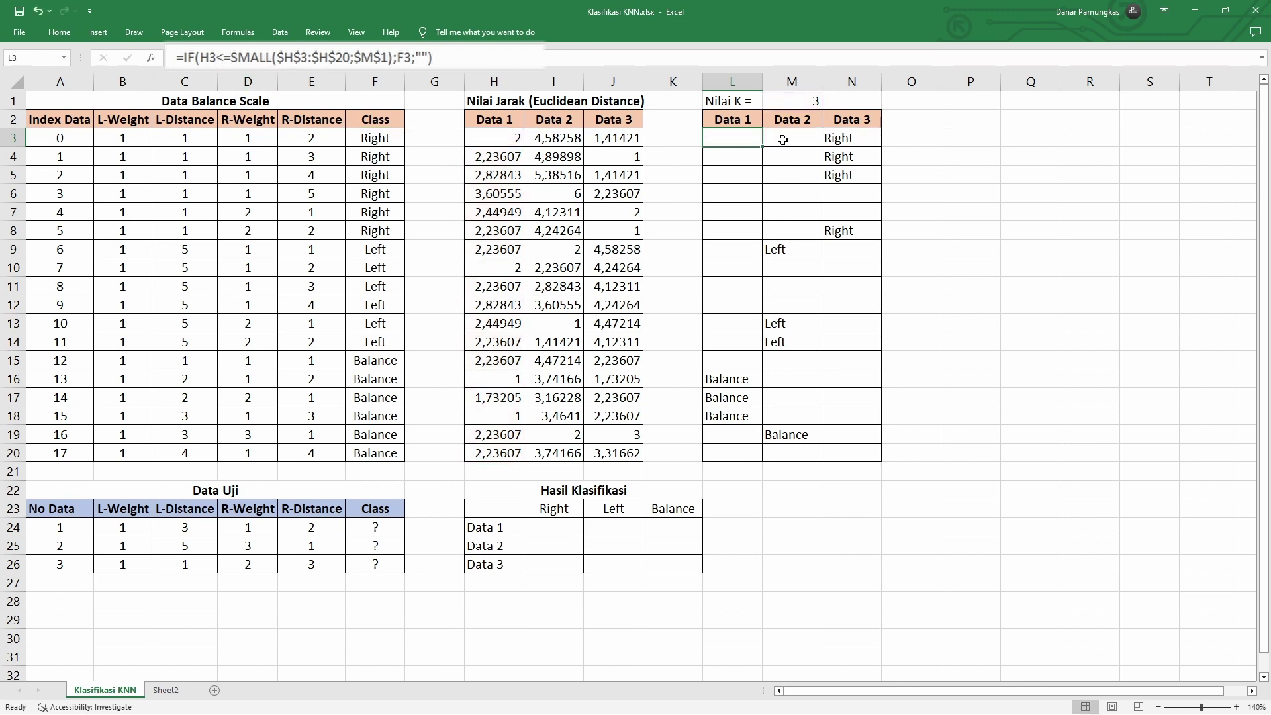
pyautogui.moveTo(782, 140); pyautogui.dragTo(792, 449)
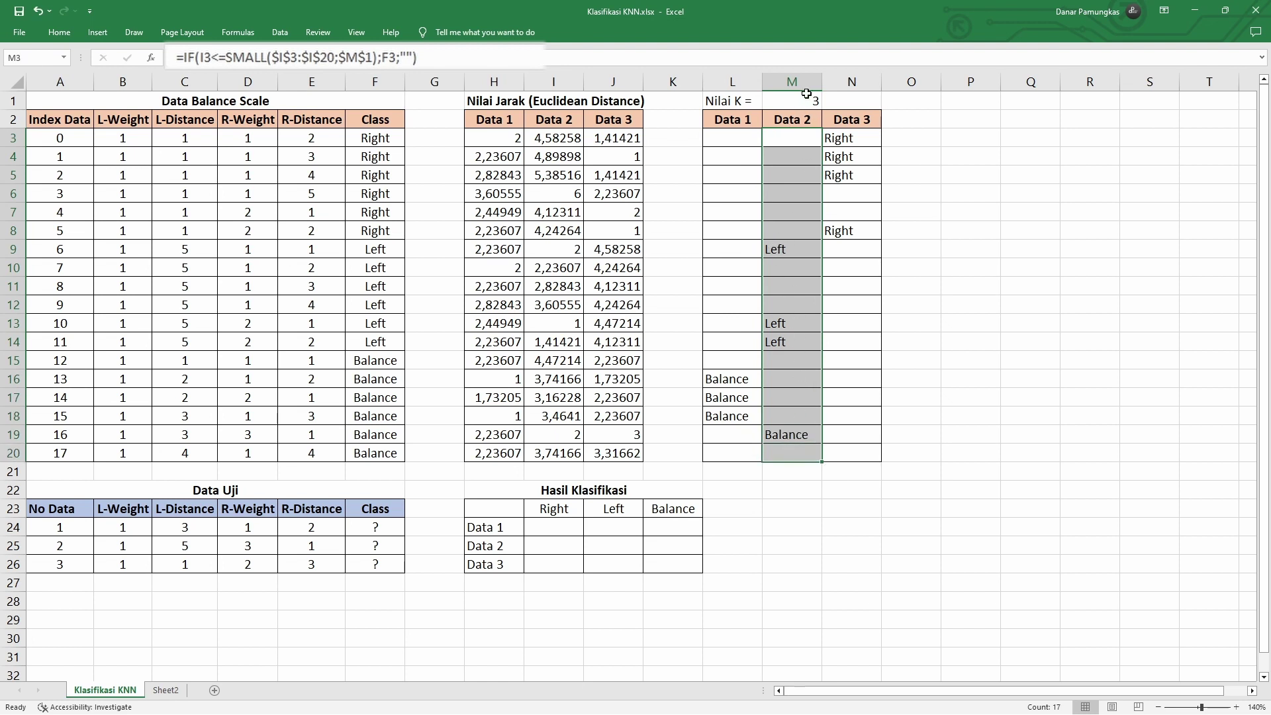
pyautogui.click(569, 528)
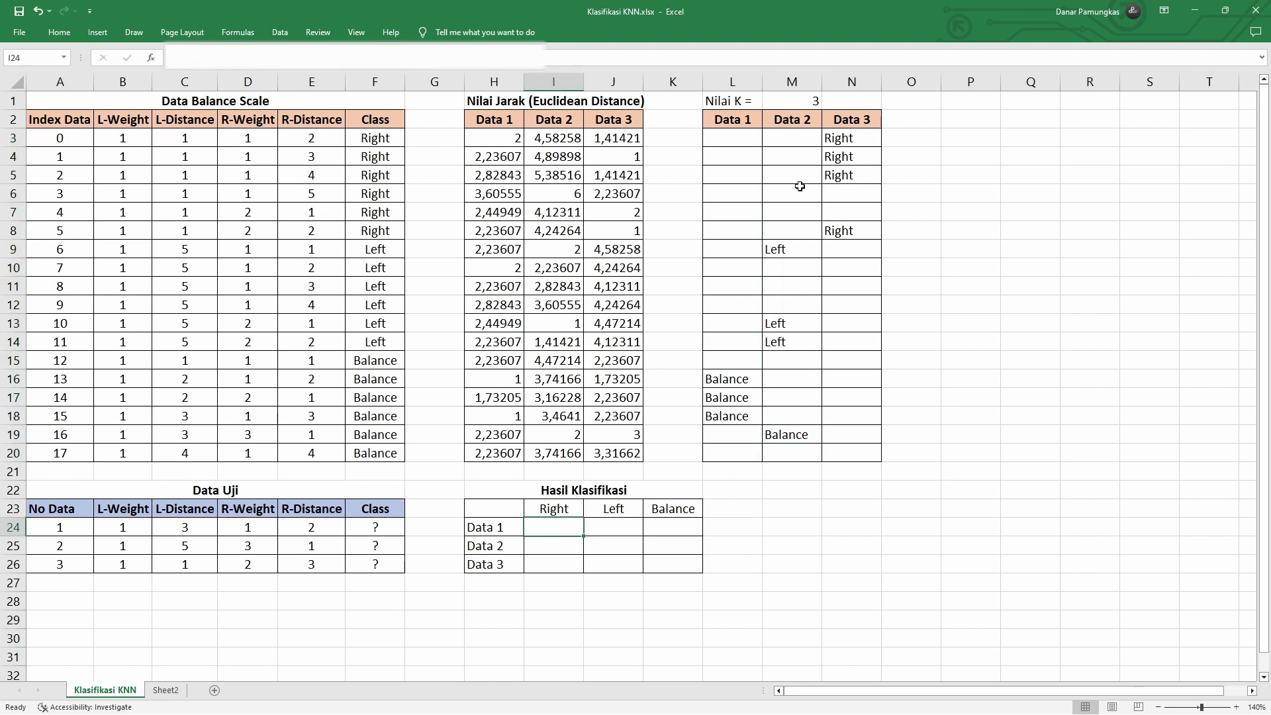
# Step: Change the comparison in L3 to a strict less-than, =IF(H3<SMALL($H$3:$H$20;$M$1);F3;""), and fill it down to L20
pyautogui.click(734, 141)
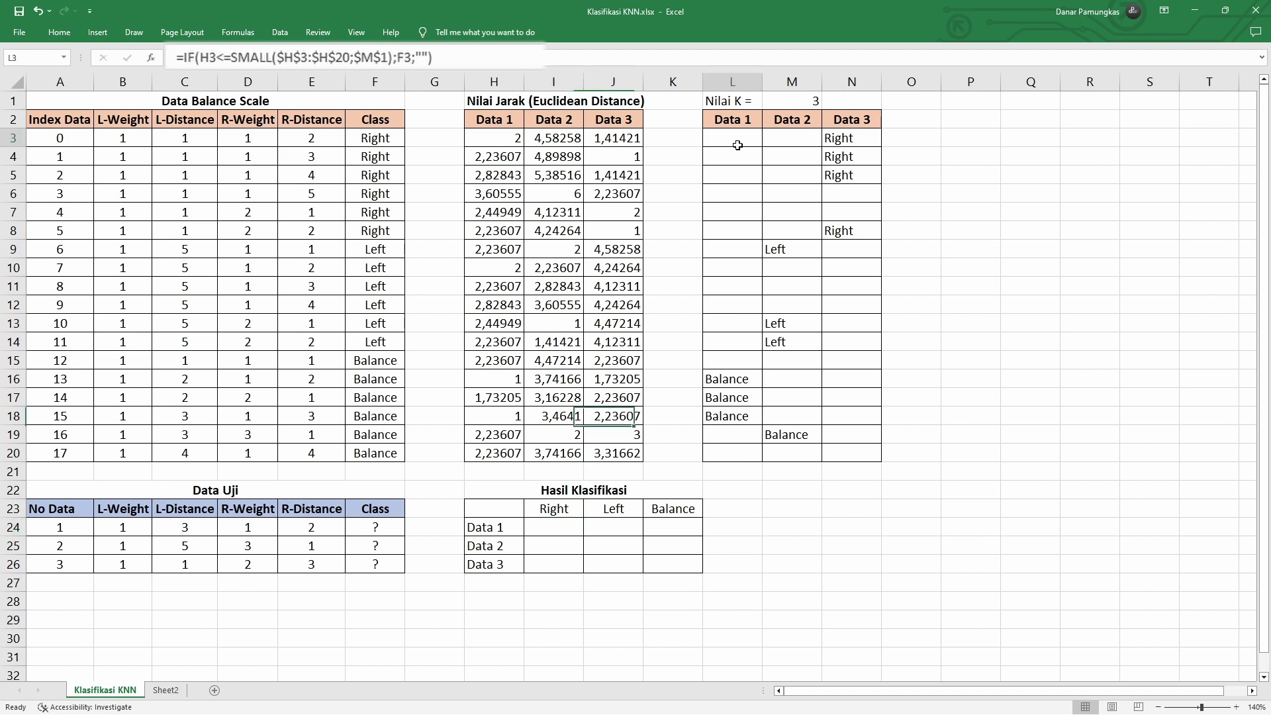
pyautogui.click(229, 51)
pyautogui.press('BackSpace')
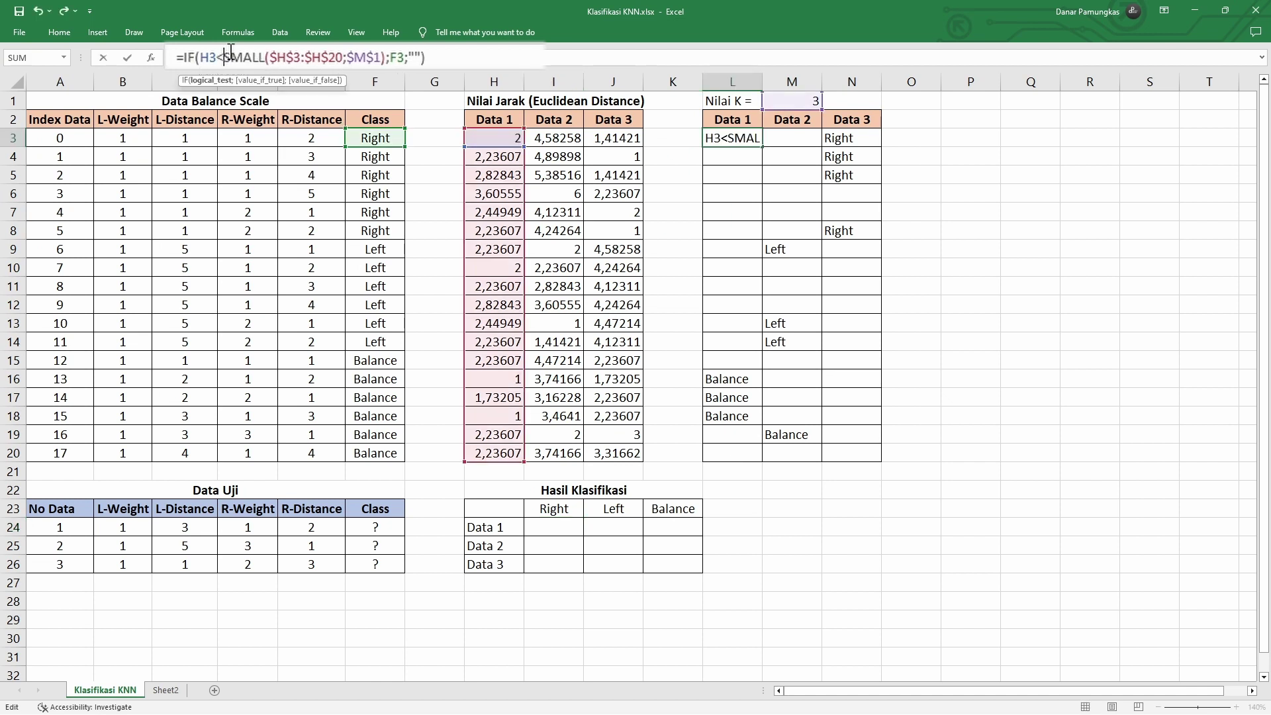
pyautogui.press('Return')
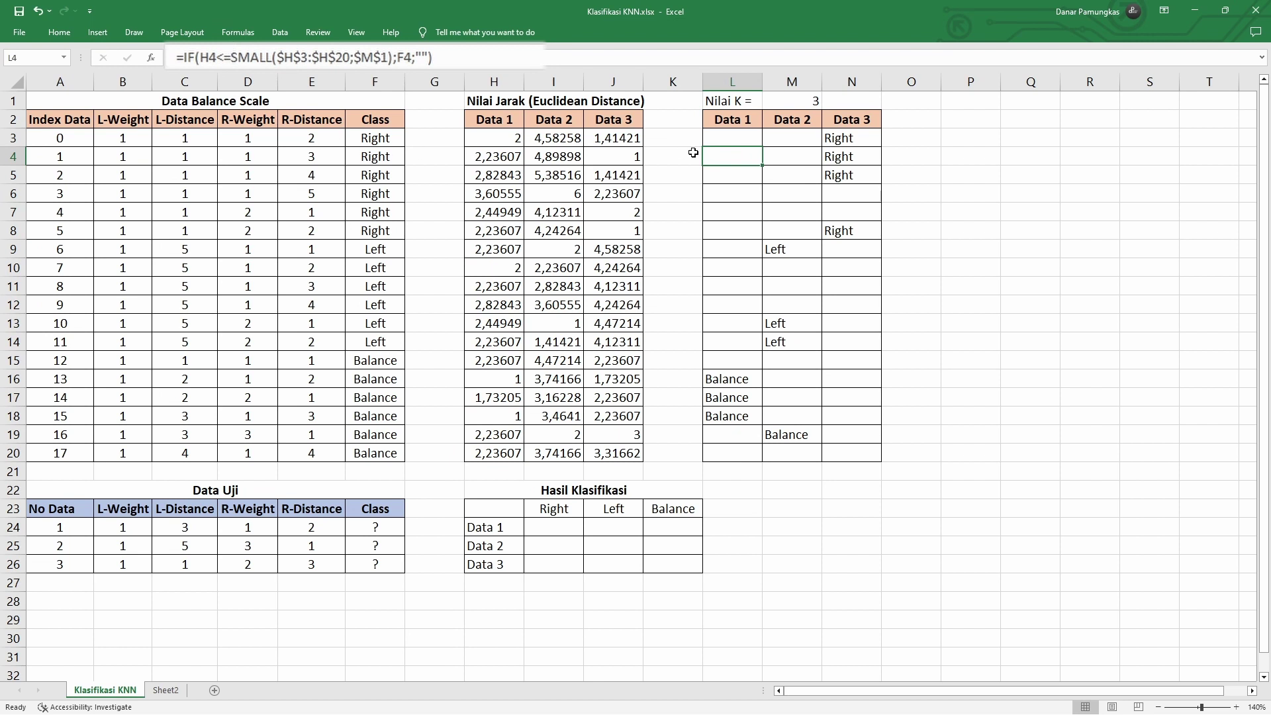
pyautogui.click(722, 137)
pyautogui.moveTo(761, 147); pyautogui.dragTo(760, 455)
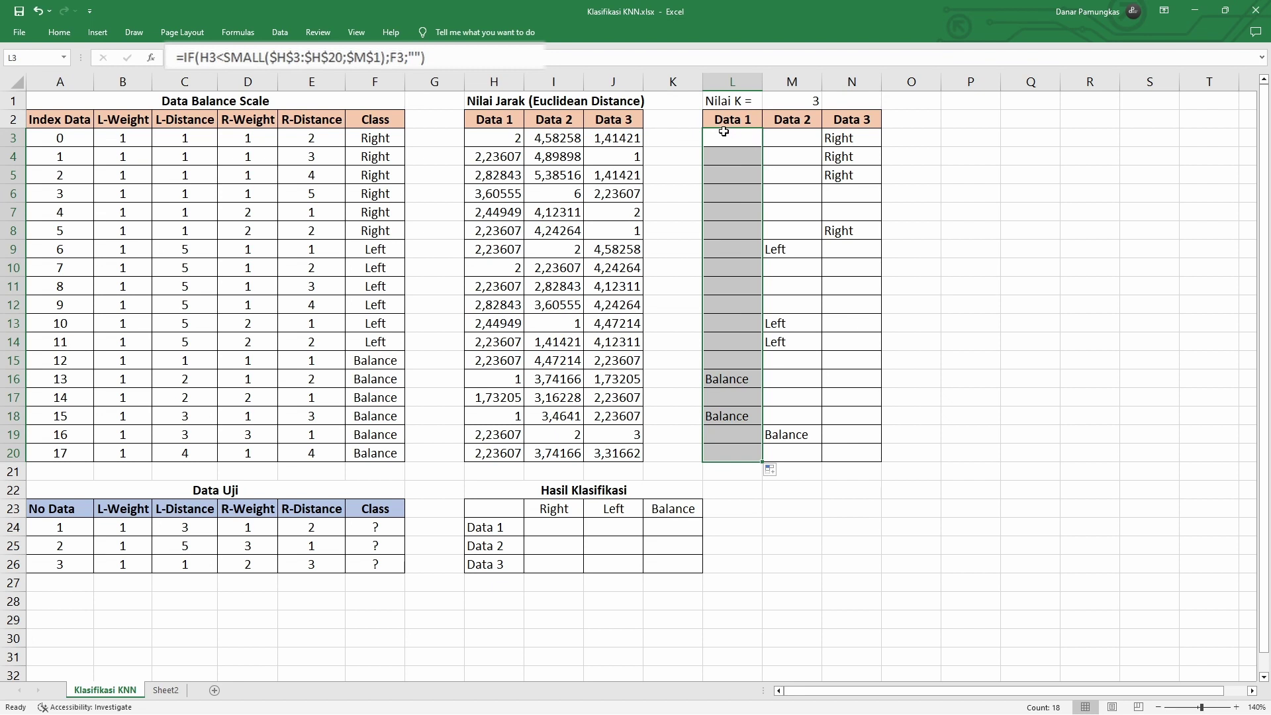
# Step: Restore the <= comparison in L3's formula, refill it down to L20, and check the formula in M3
pyautogui.click(229, 57)
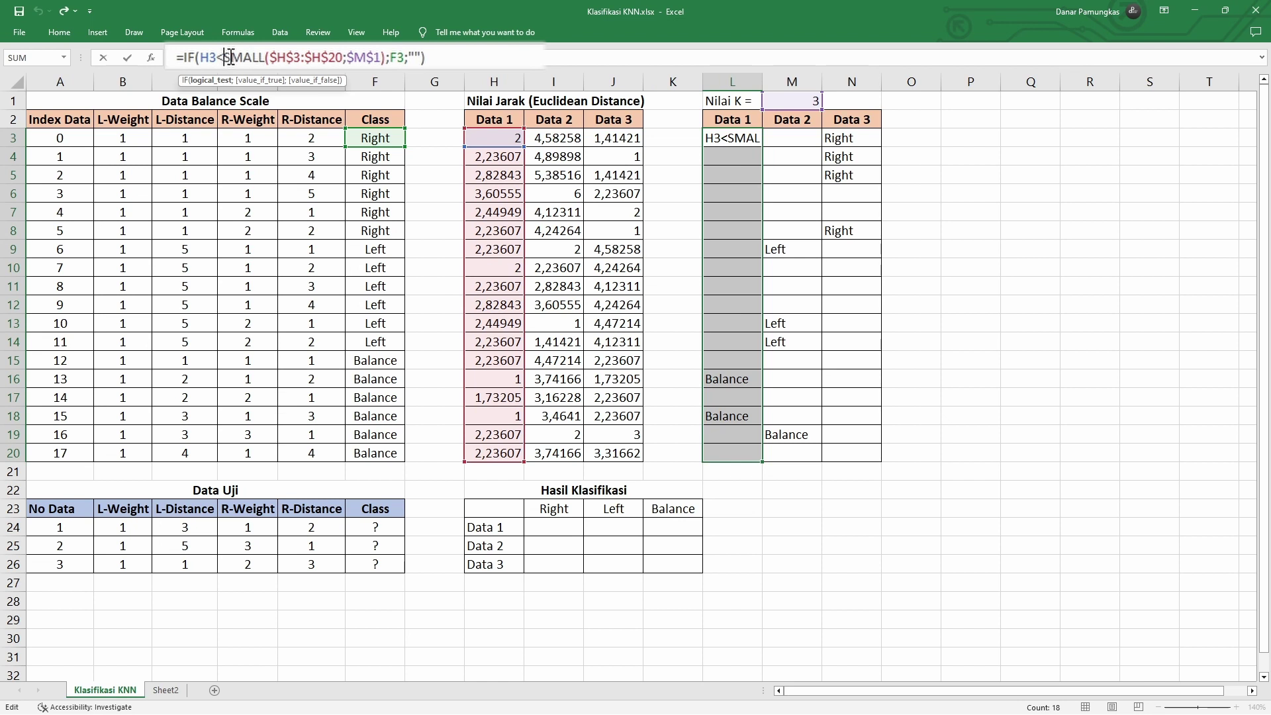
pyautogui.write('=')
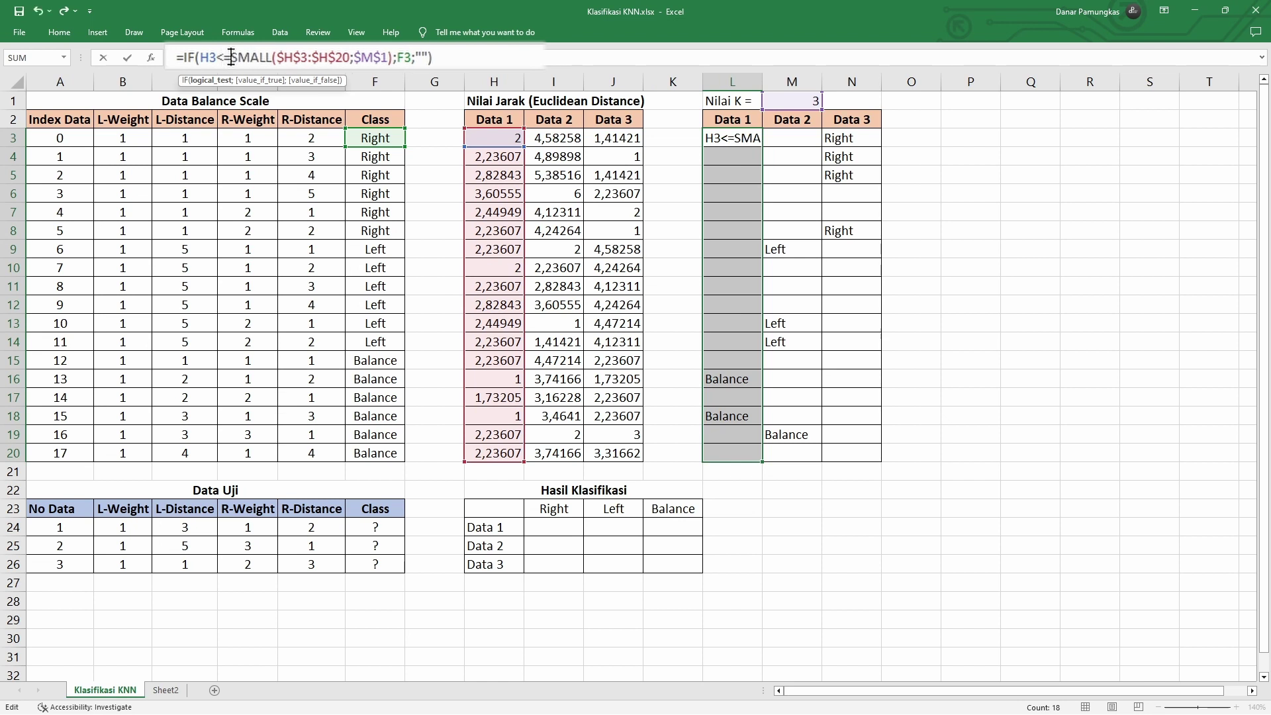
pyautogui.press('Return')
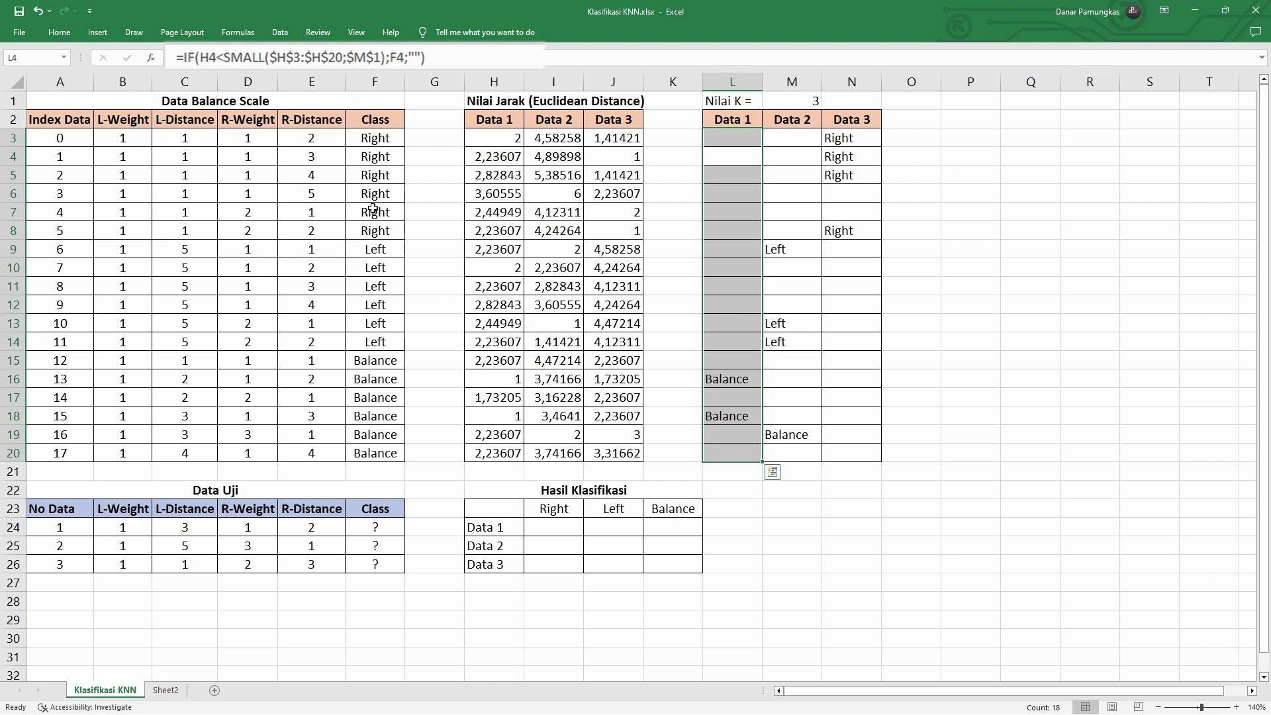
pyautogui.click(748, 138)
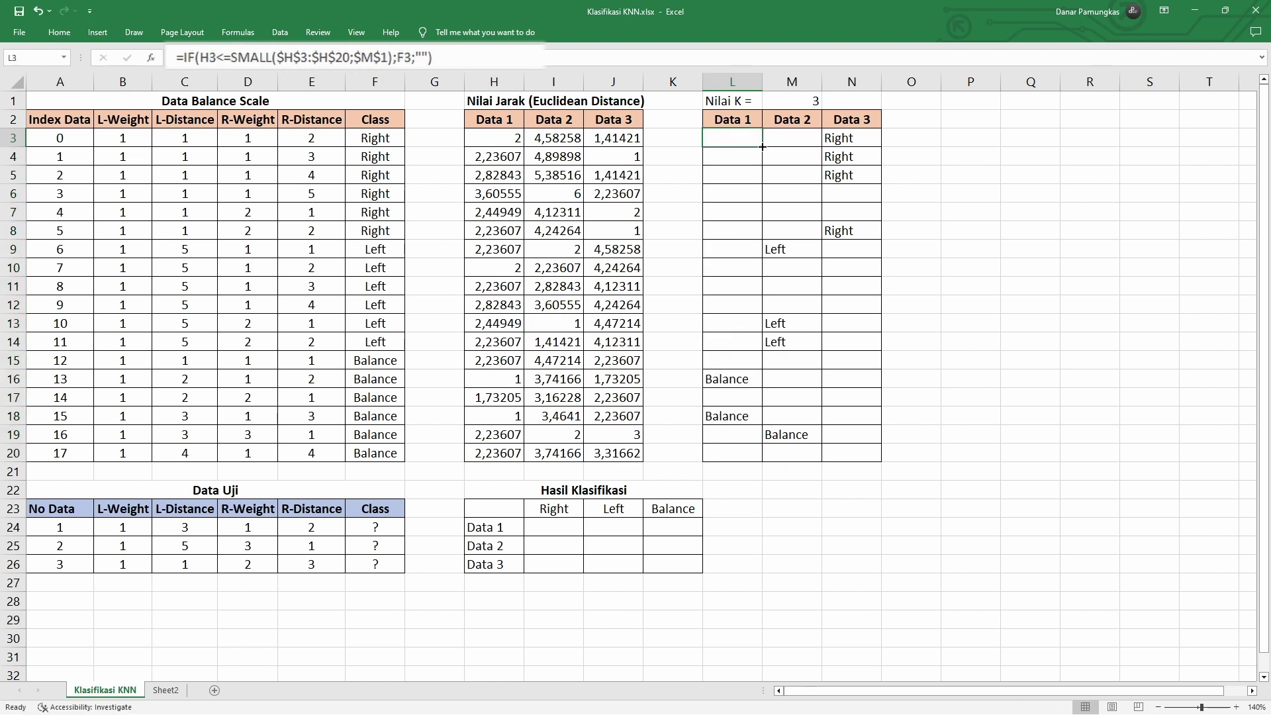
pyautogui.moveTo(762, 146); pyautogui.dragTo(732, 455)
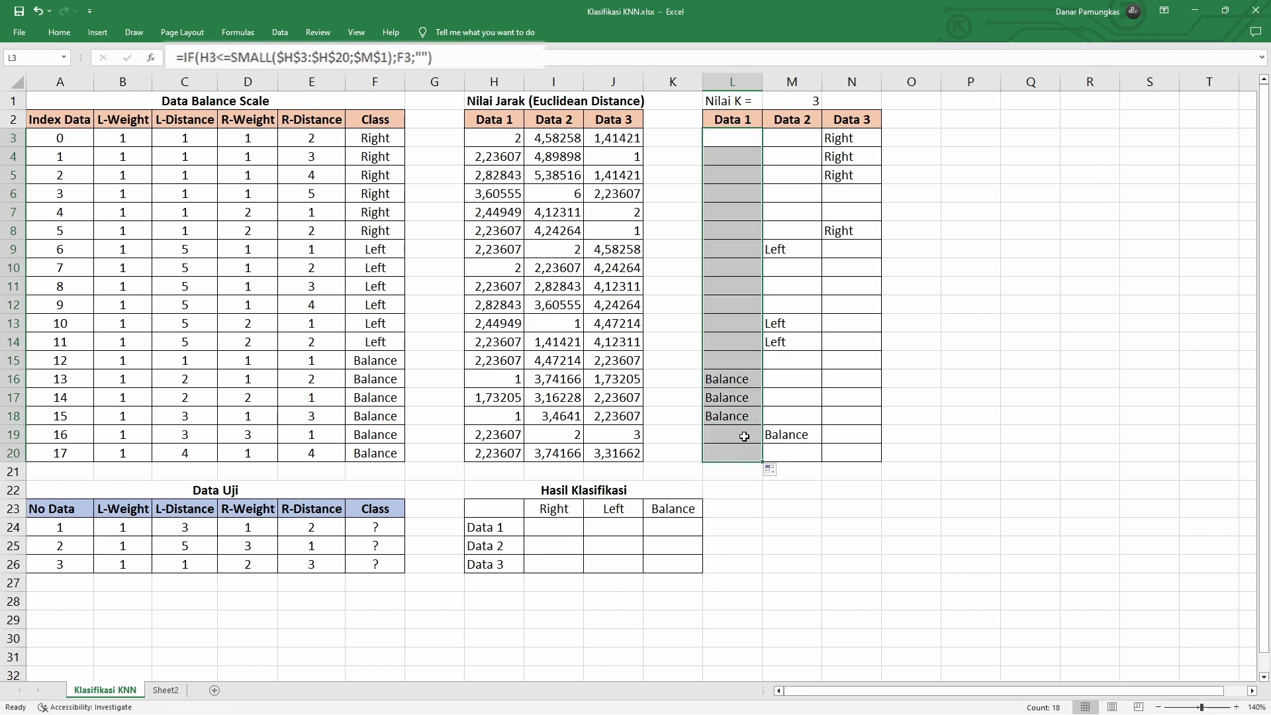
pyautogui.doubleClick(787, 140)
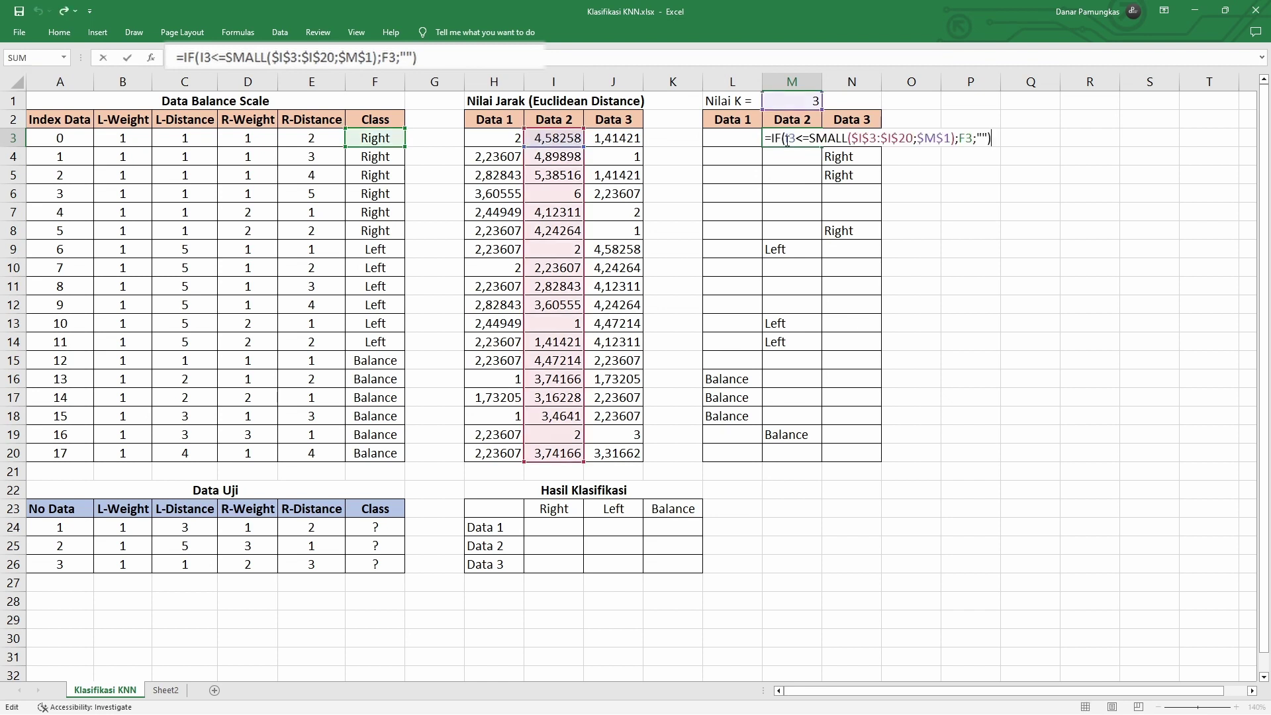
pyautogui.click(648, 470)
# Step: Count the Right neighbours of Data 1 in I24 with =COUNTIF(L3:L20;I23)
pyautogui.click(545, 523)
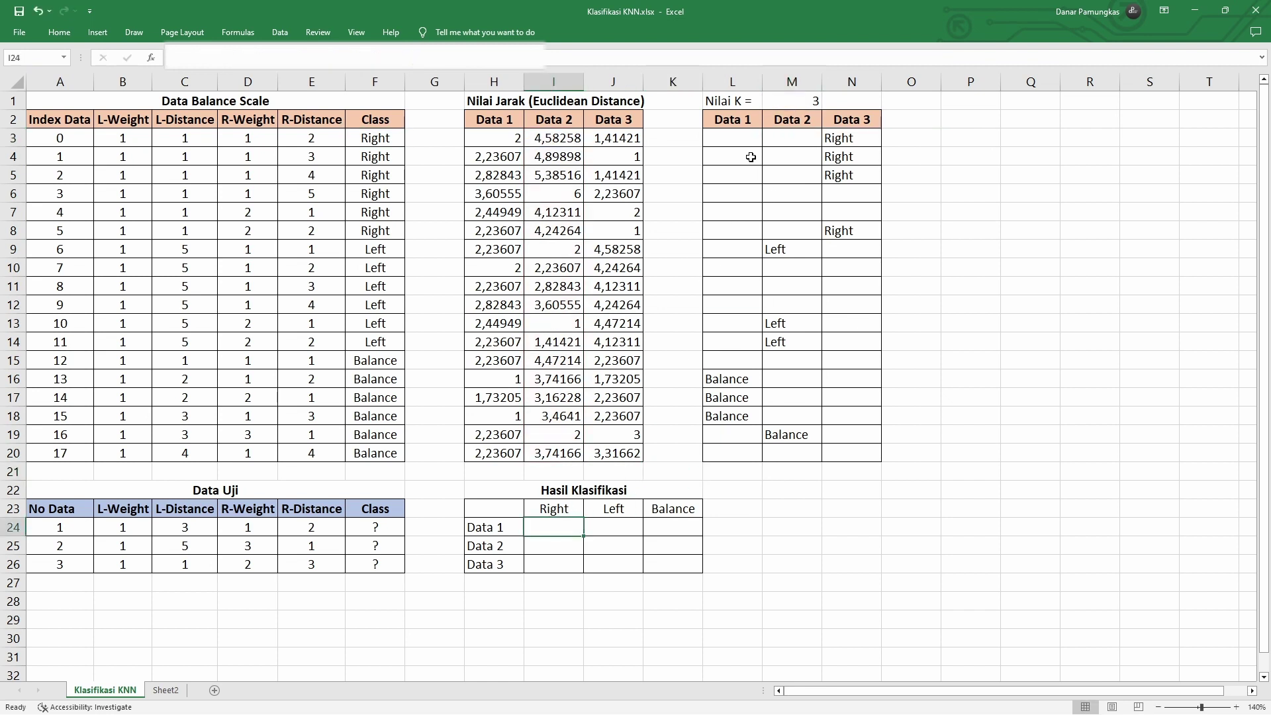
pyautogui.write('=con')
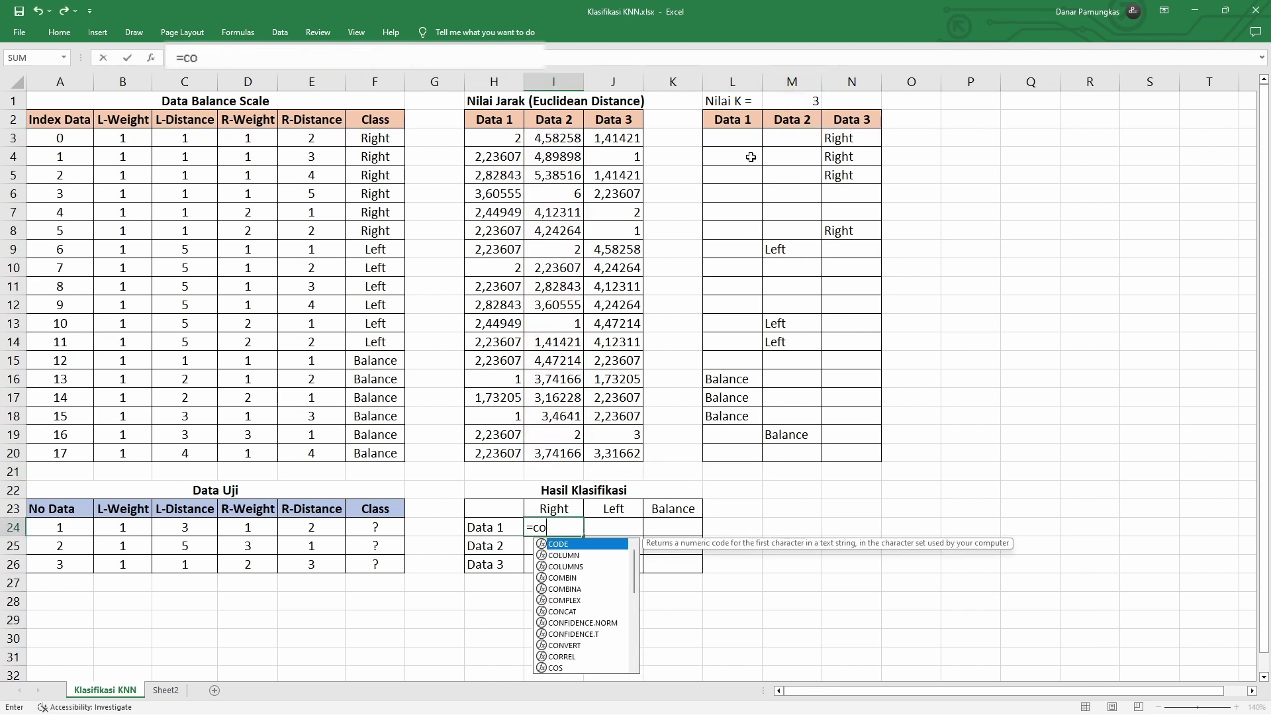
pyautogui.press('Down')
pyautogui.press('Down')
pyautogui.press('Down')
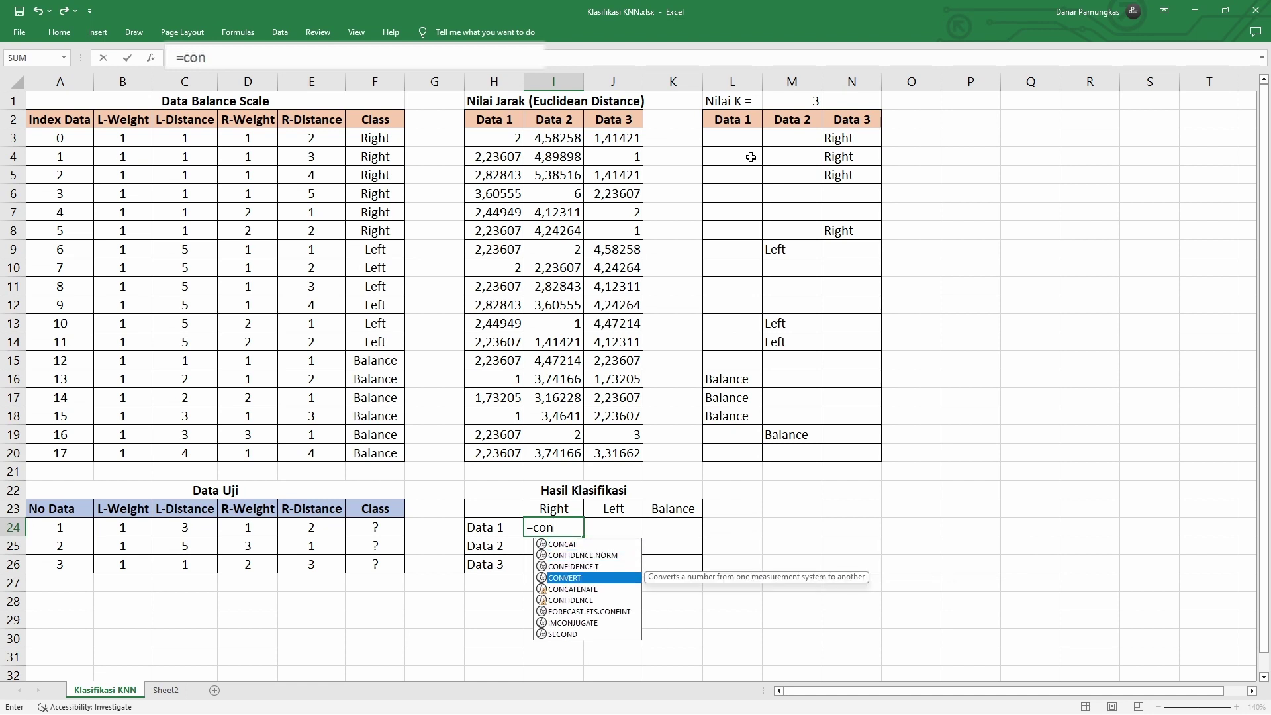
pyautogui.press('BackSpace')
pyautogui.write('un')
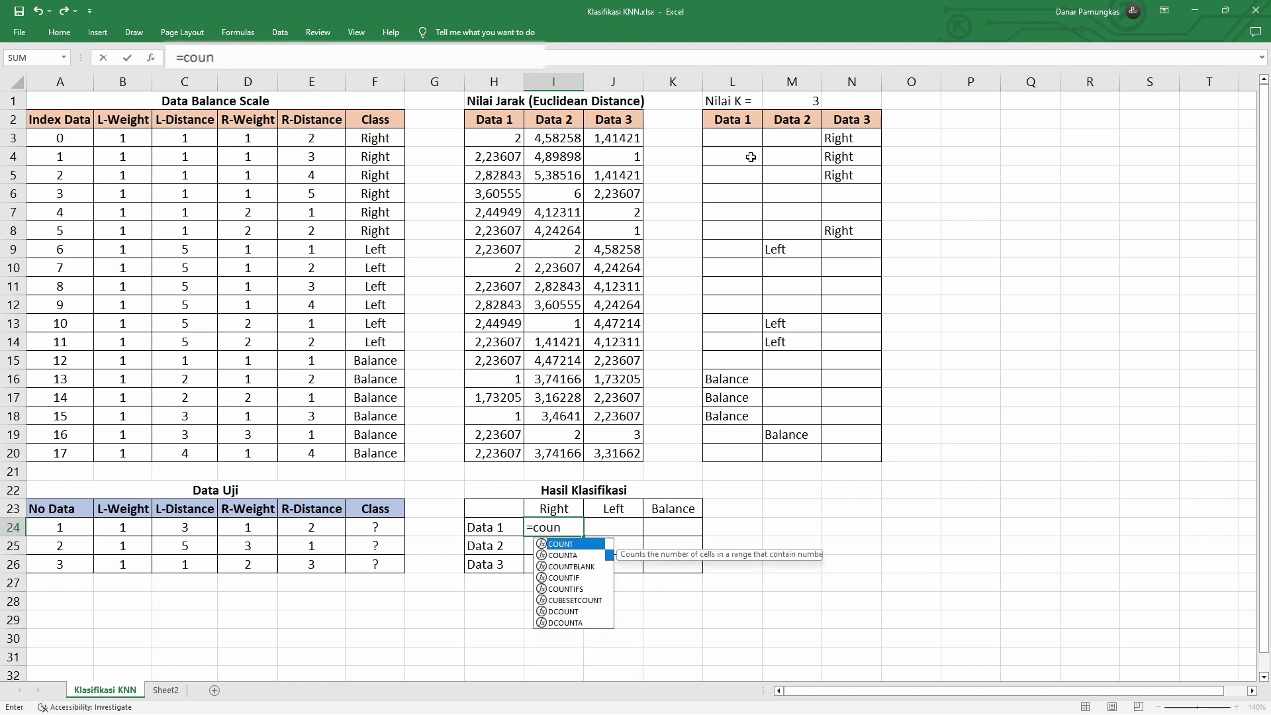
pyautogui.press('Down')
pyautogui.press('Down')
pyautogui.press('Down')
pyautogui.press('Tab')
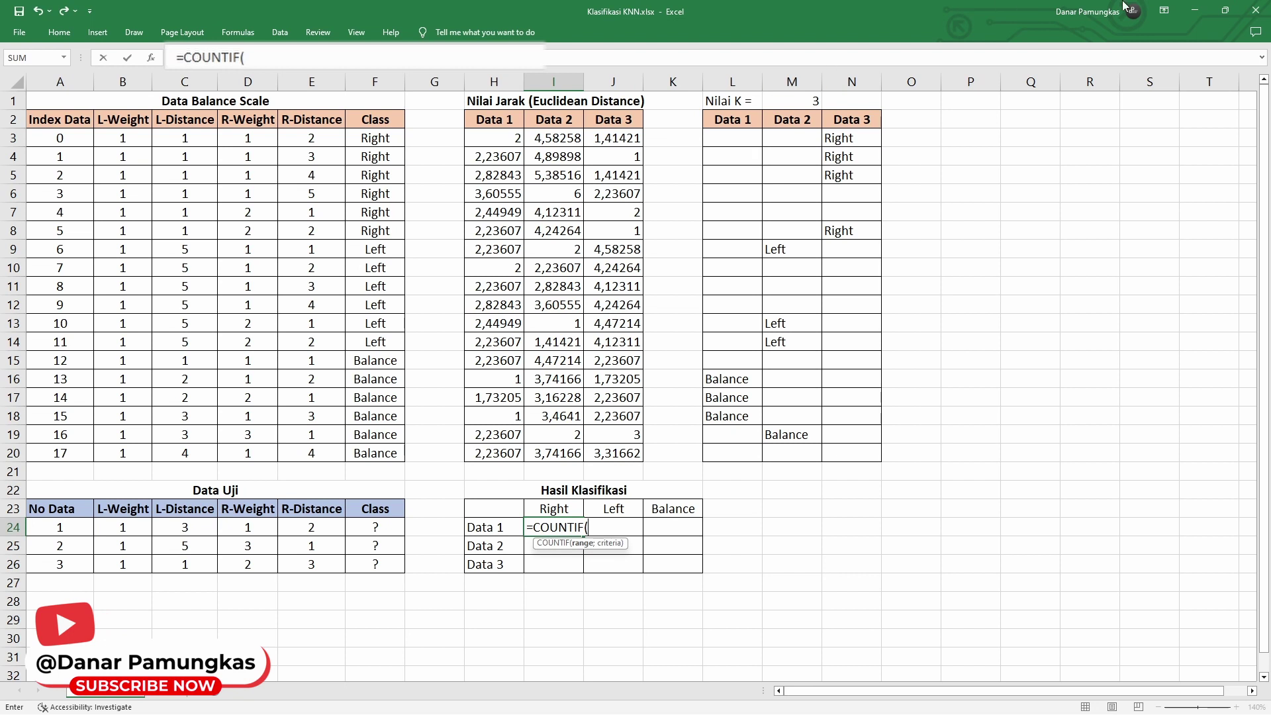
pyautogui.moveTo(748, 138); pyautogui.dragTo(750, 452)
pyautogui.write(';')
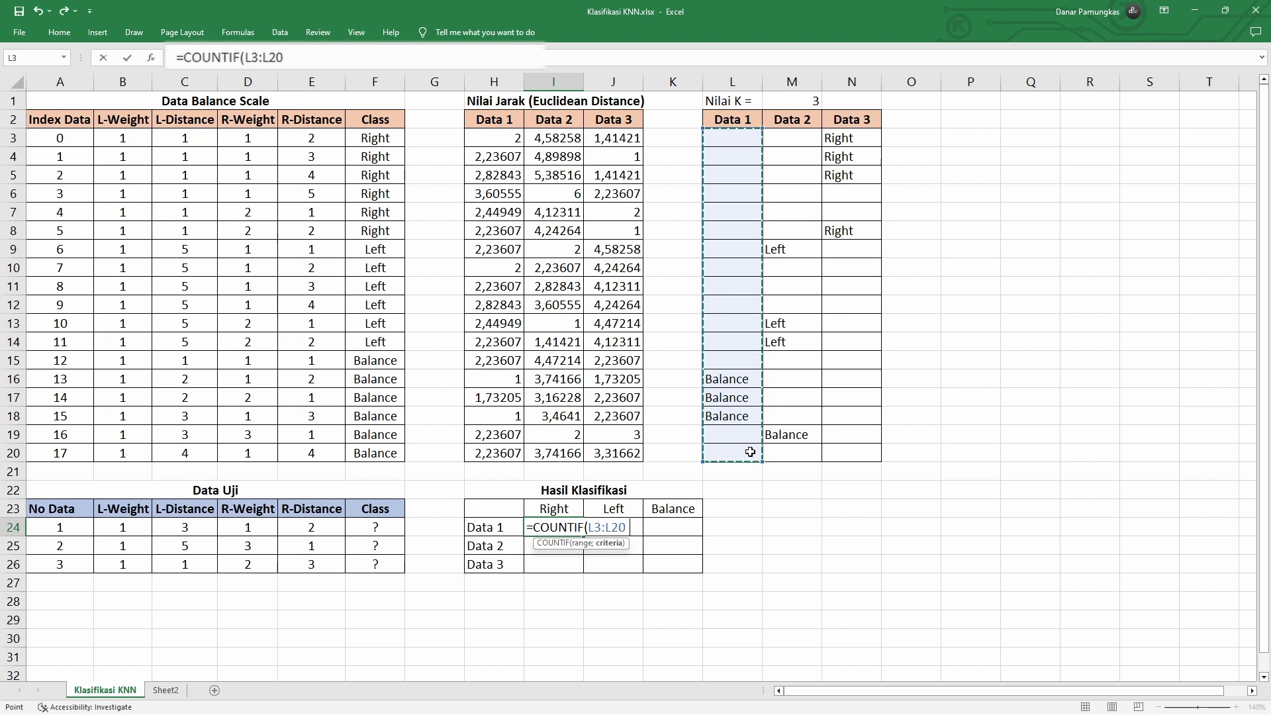
pyautogui.click(562, 508)
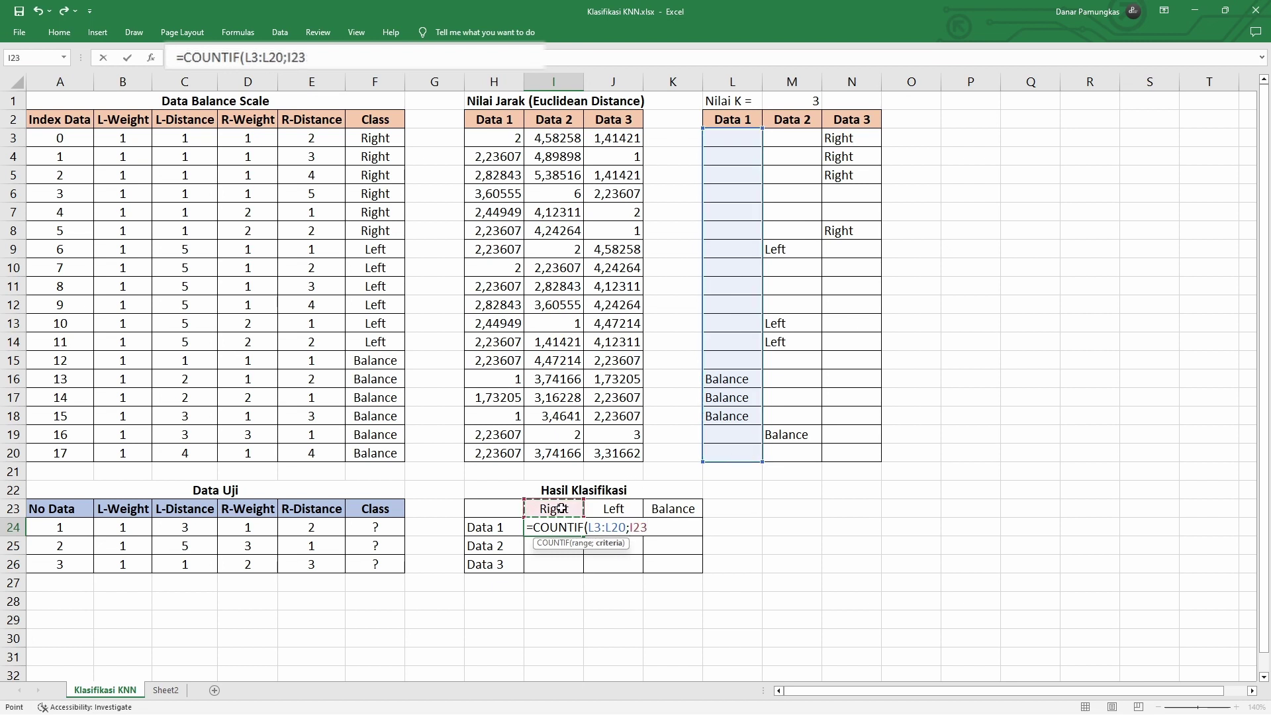
pyautogui.press('Tab')
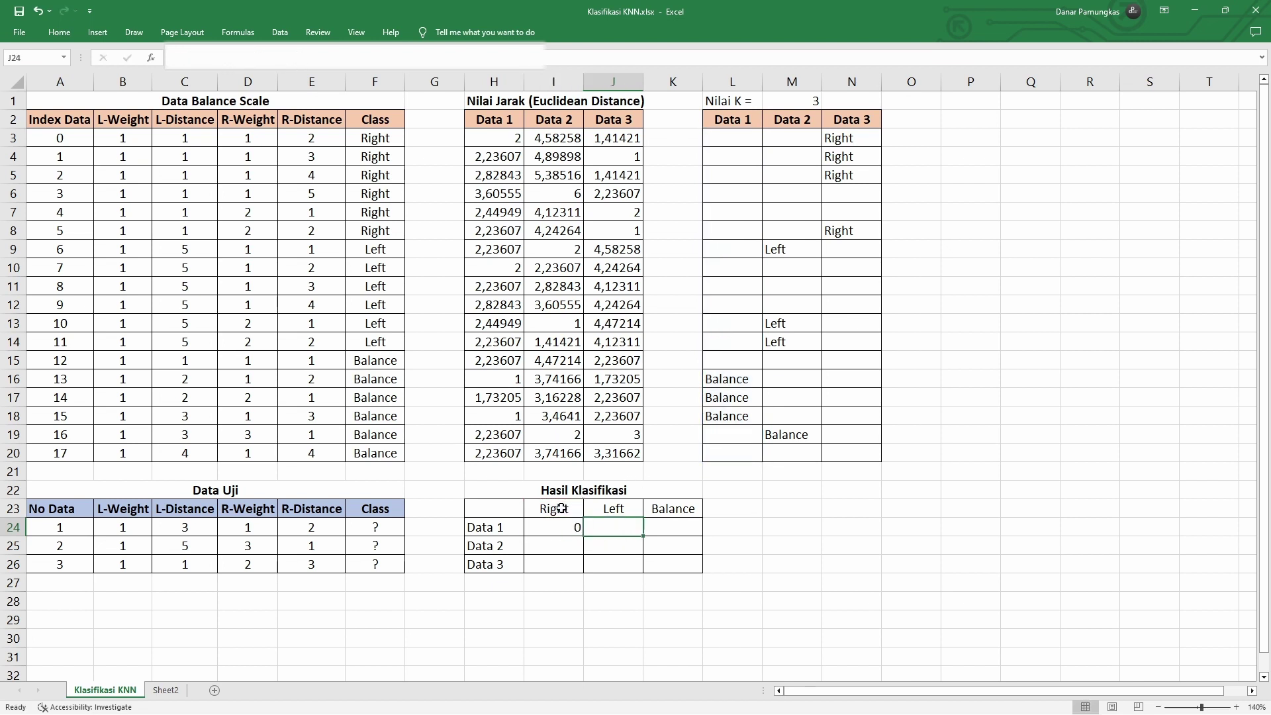
# Step: Count the Left neighbours of Data 1 in J24 with =COUNTIF(L3:L20;J23)
pyautogui.write('=')
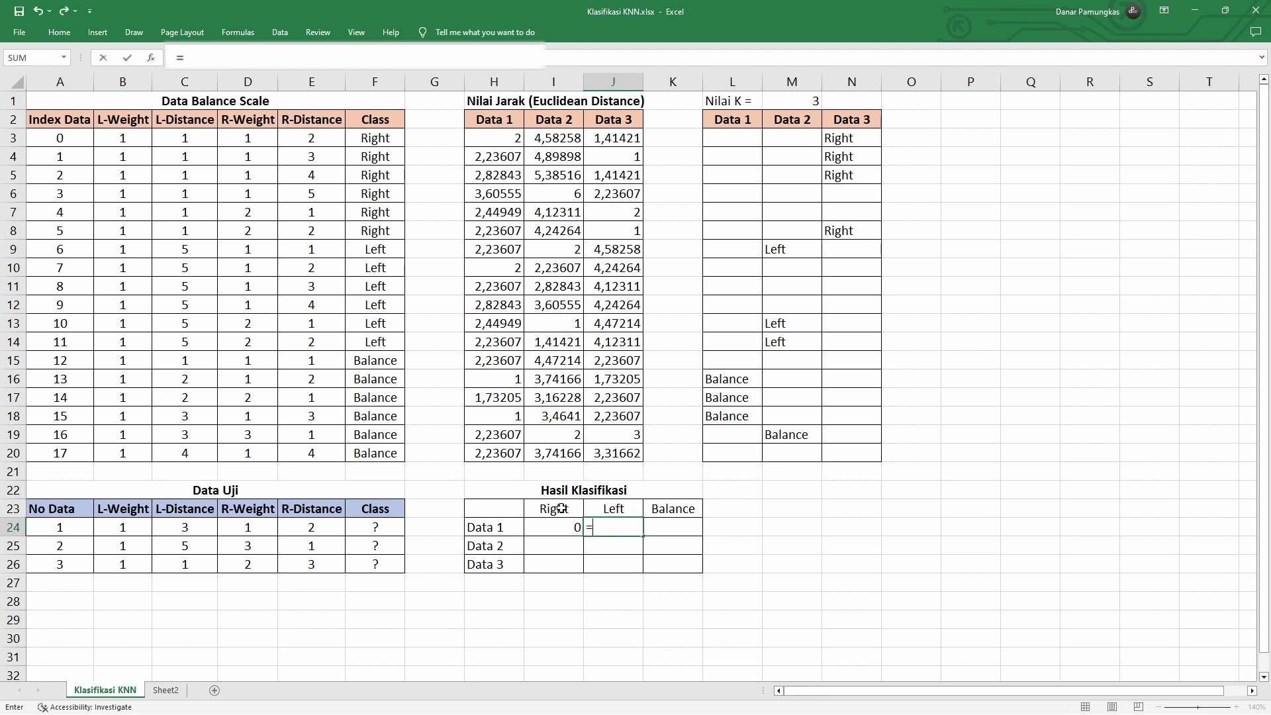
pyautogui.write('coun')
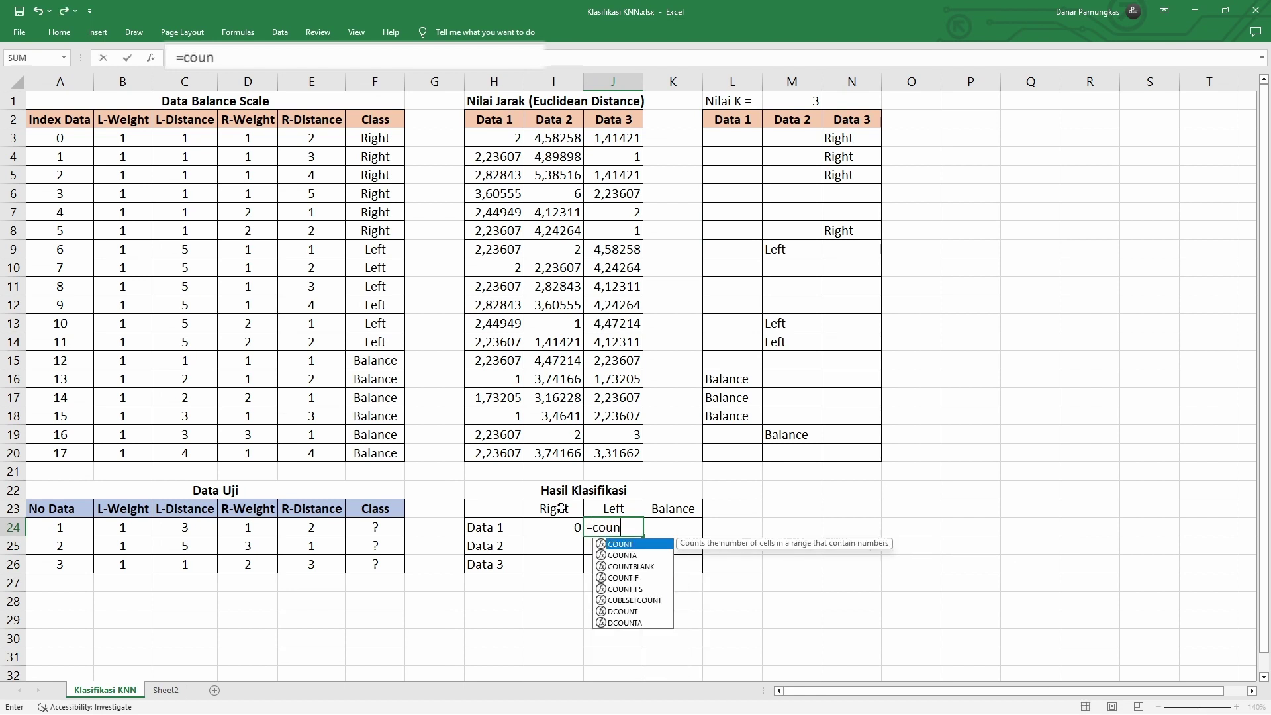
pyautogui.press('Down')
pyautogui.press('Down')
pyautogui.press('Down')
pyautogui.press('Tab')
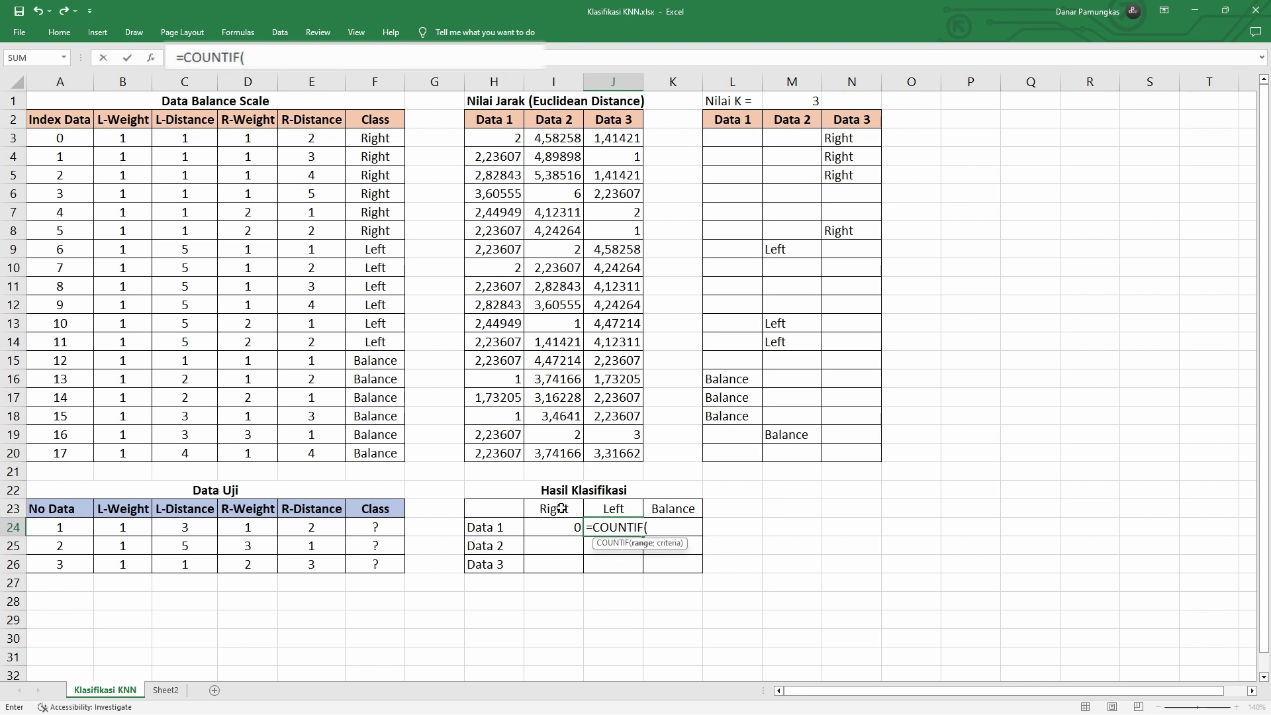
pyautogui.moveTo(740, 137); pyautogui.dragTo(731, 450)
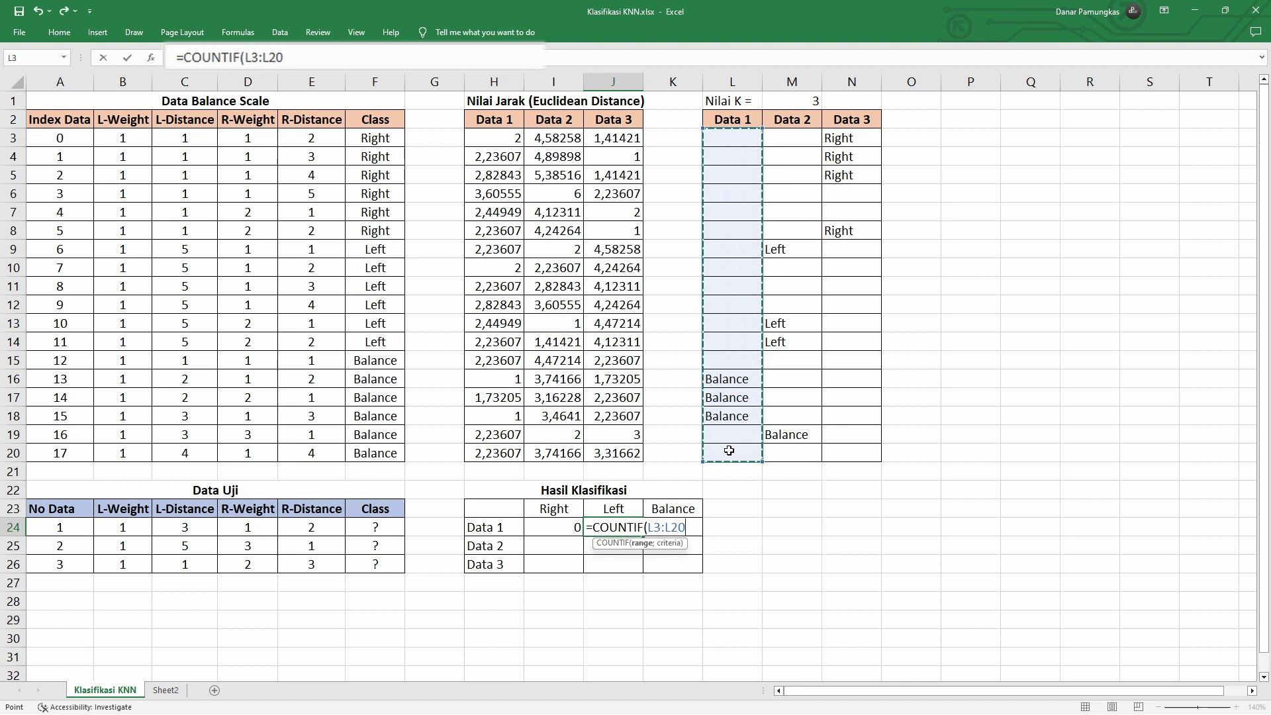
pyautogui.write(';')
pyautogui.click(625, 508)
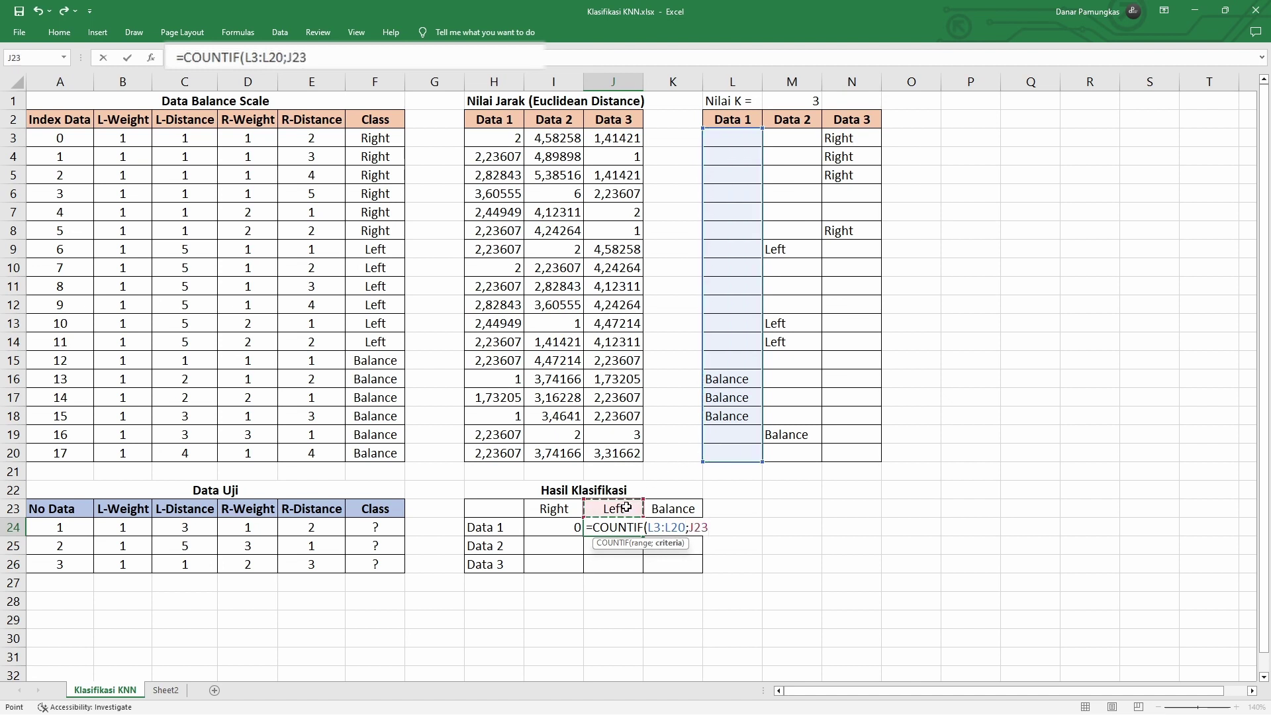
pyautogui.press('Tab')
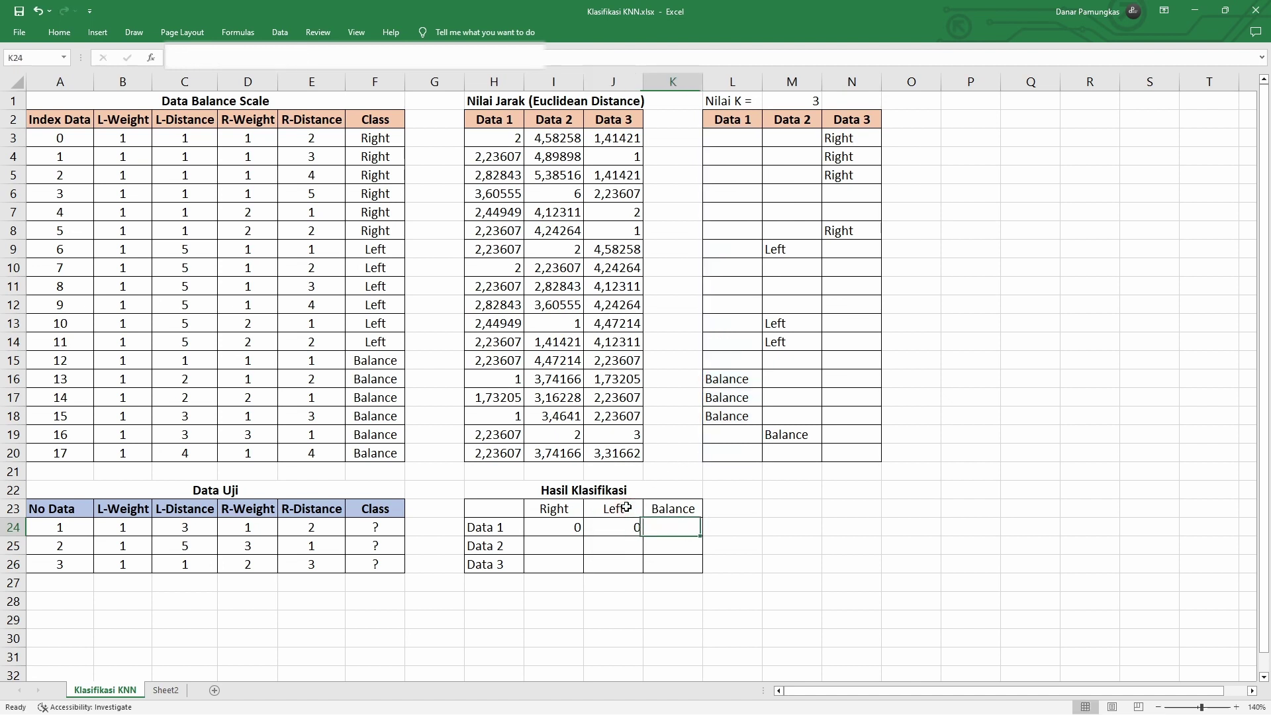
# Step: Count the Balance neighbours of Data 1 in K24 with =COUNTIF(L3:L20;K23)
pyautogui.write('=')
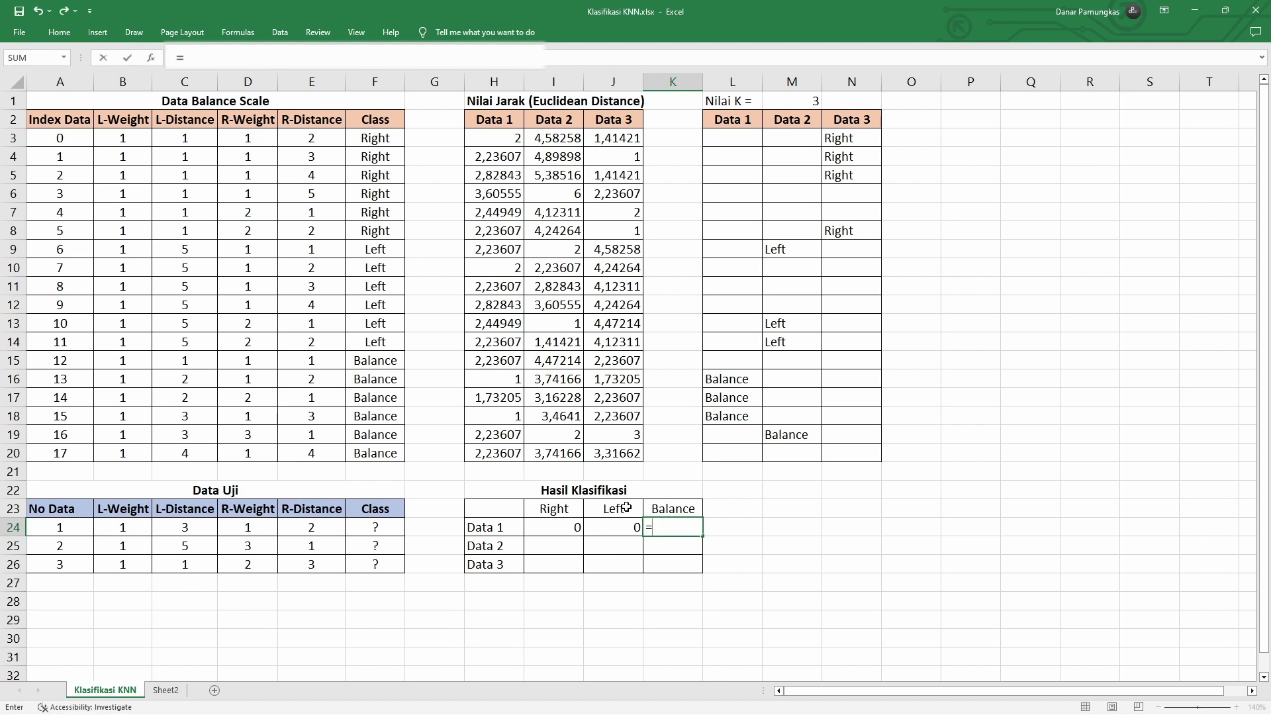
pyautogui.write('coun')
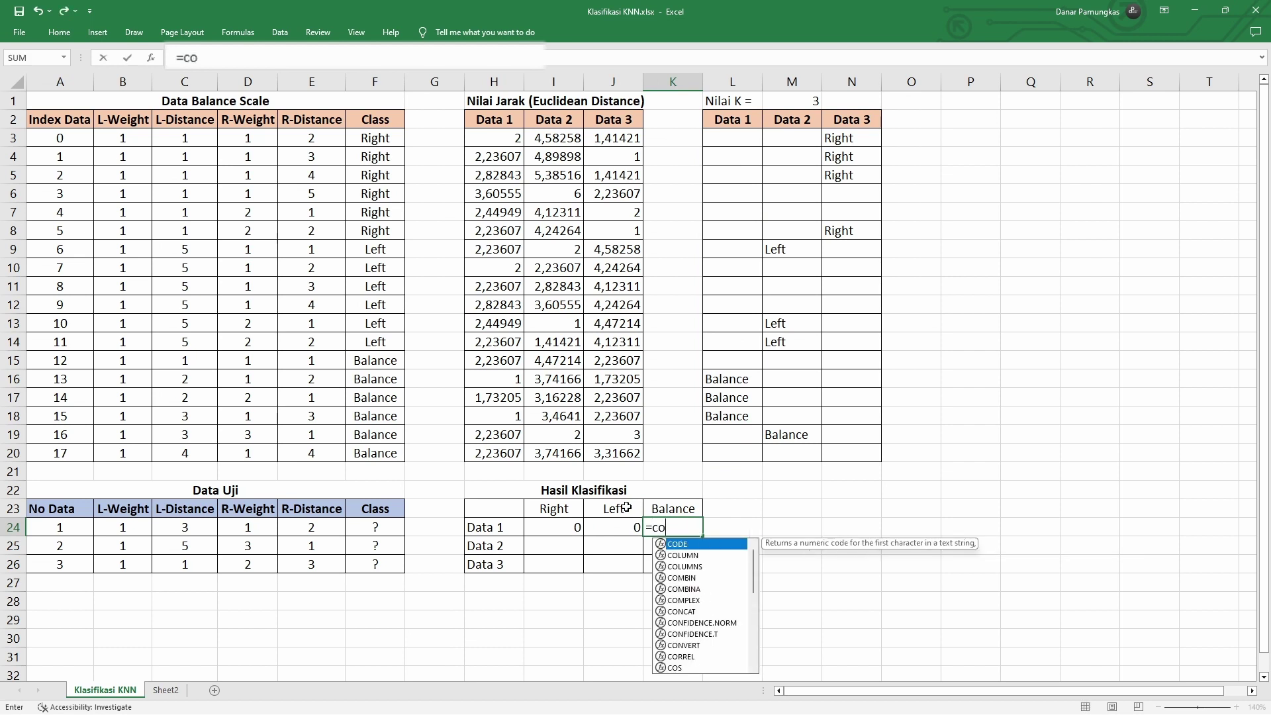
pyautogui.press('Down')
pyautogui.press('Down')
pyautogui.press('Down')
pyautogui.press('Tab')
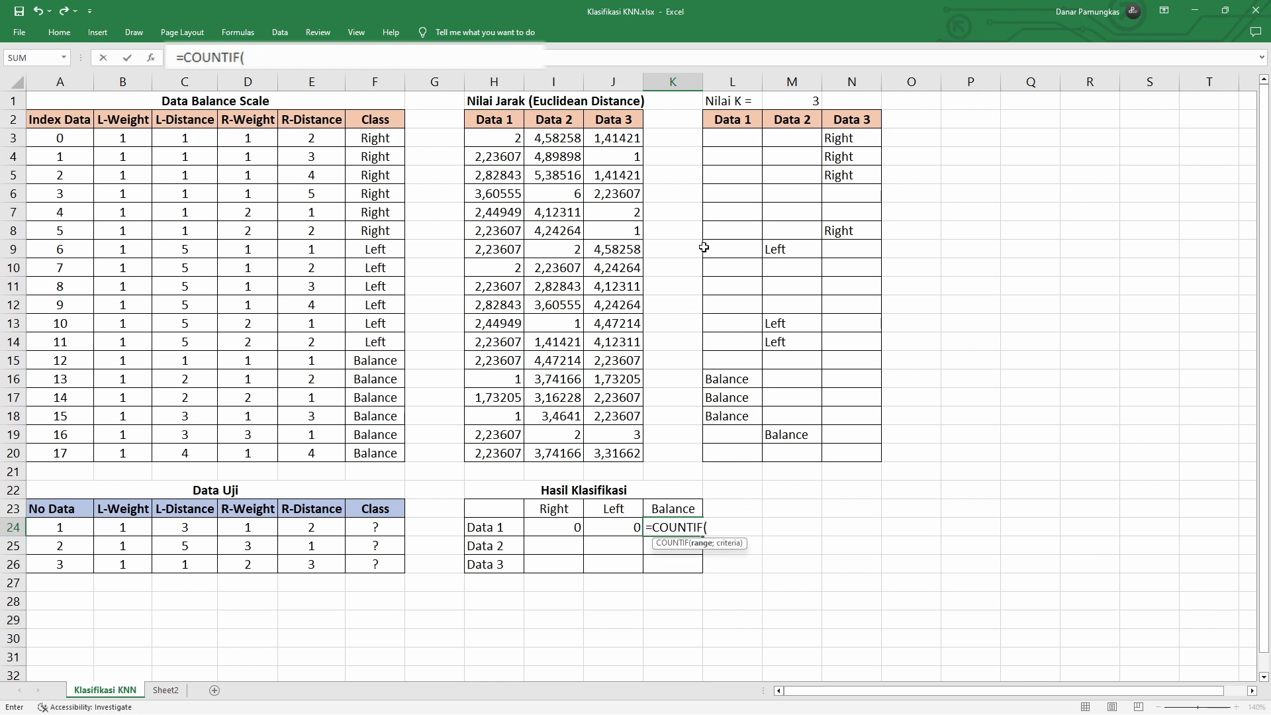
pyautogui.moveTo(741, 139); pyautogui.dragTo(723, 454)
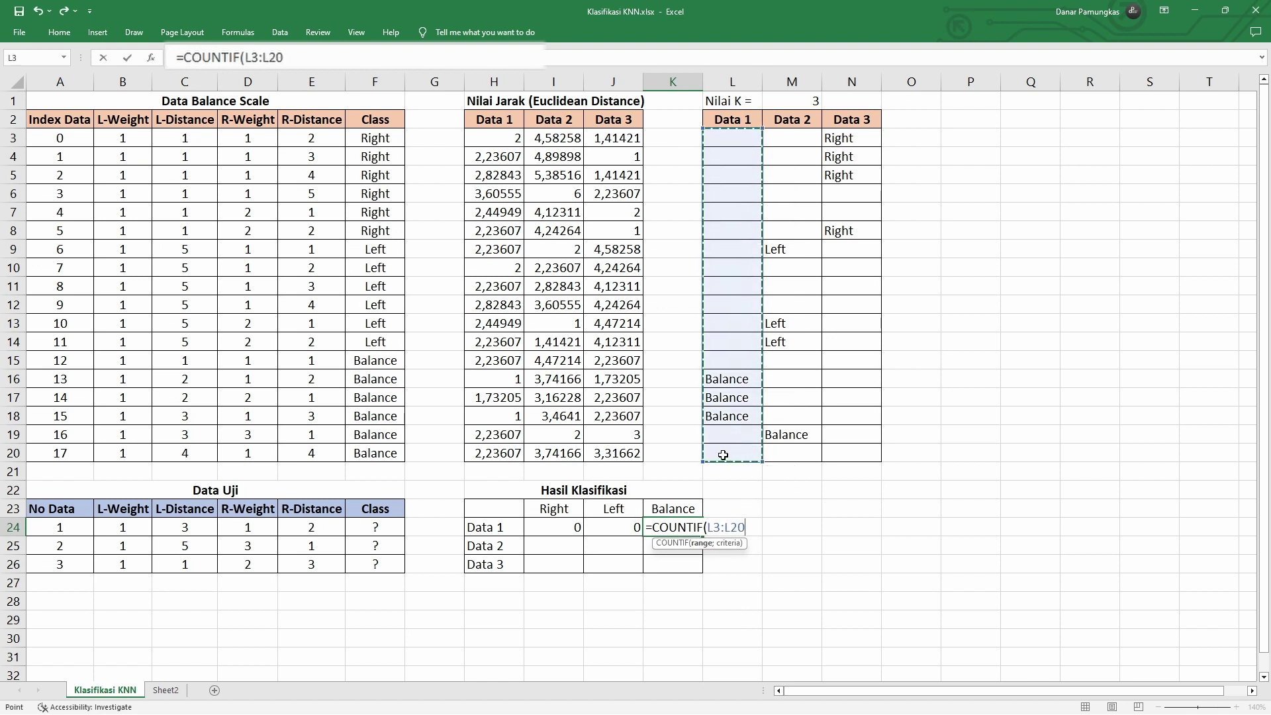
pyautogui.write(';')
pyautogui.click(679, 509)
pyautogui.press('Return')
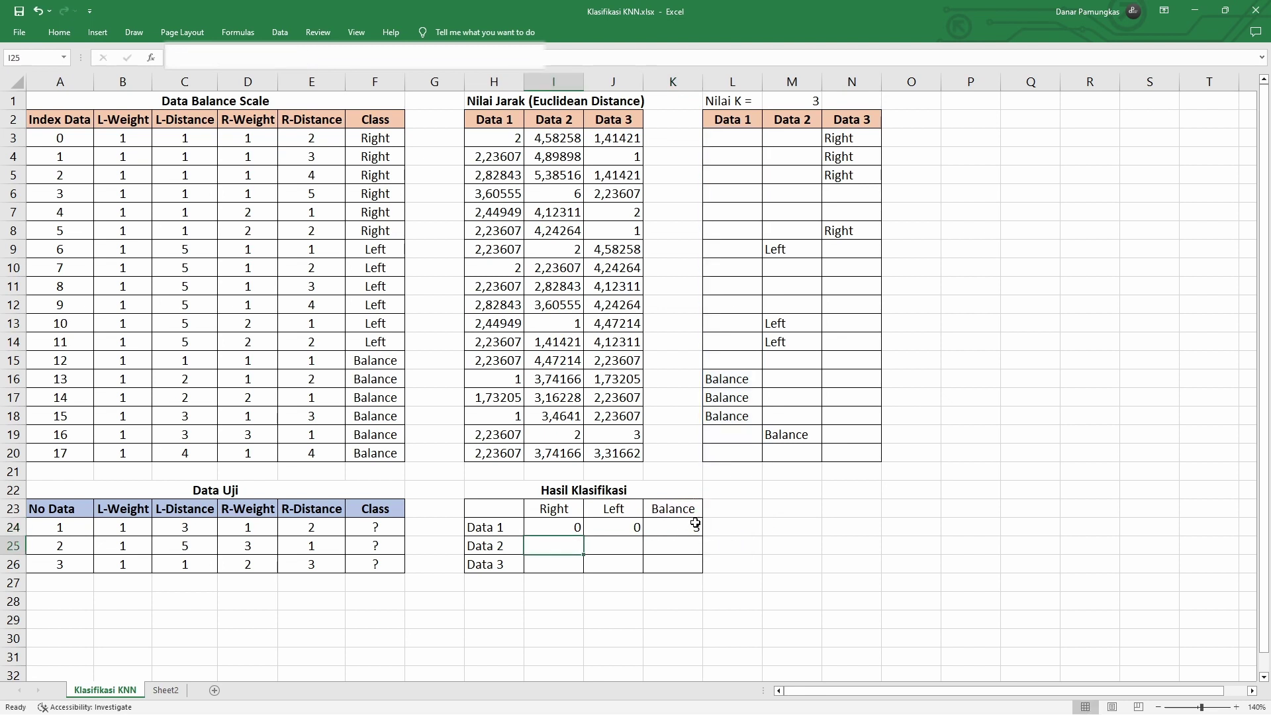
# Step: Count the Right neighbours of Data 2 in I25 with =COUNTIF(M3:M20;I23)
pyautogui.write('coun')
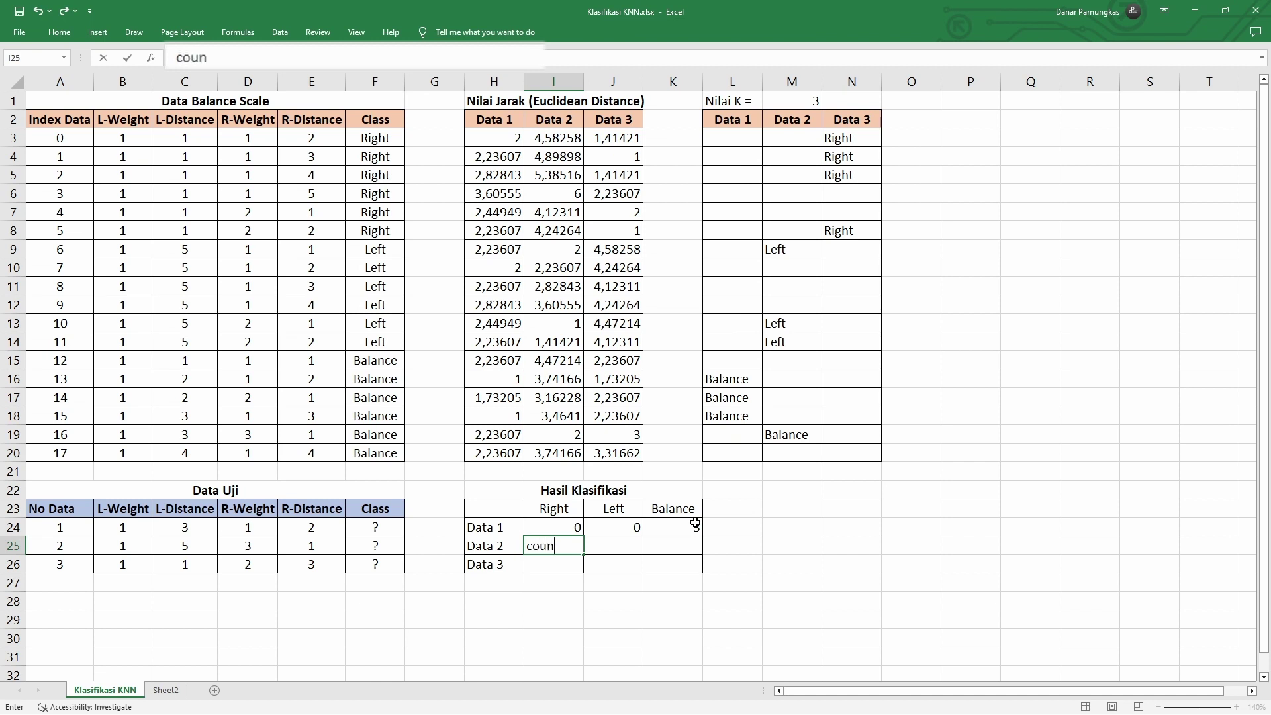
pyautogui.press('BackSpace')
pyautogui.press('BackSpace')
pyautogui.press('BackSpace')
pyautogui.write('=countif')
pyautogui.press('Tab')
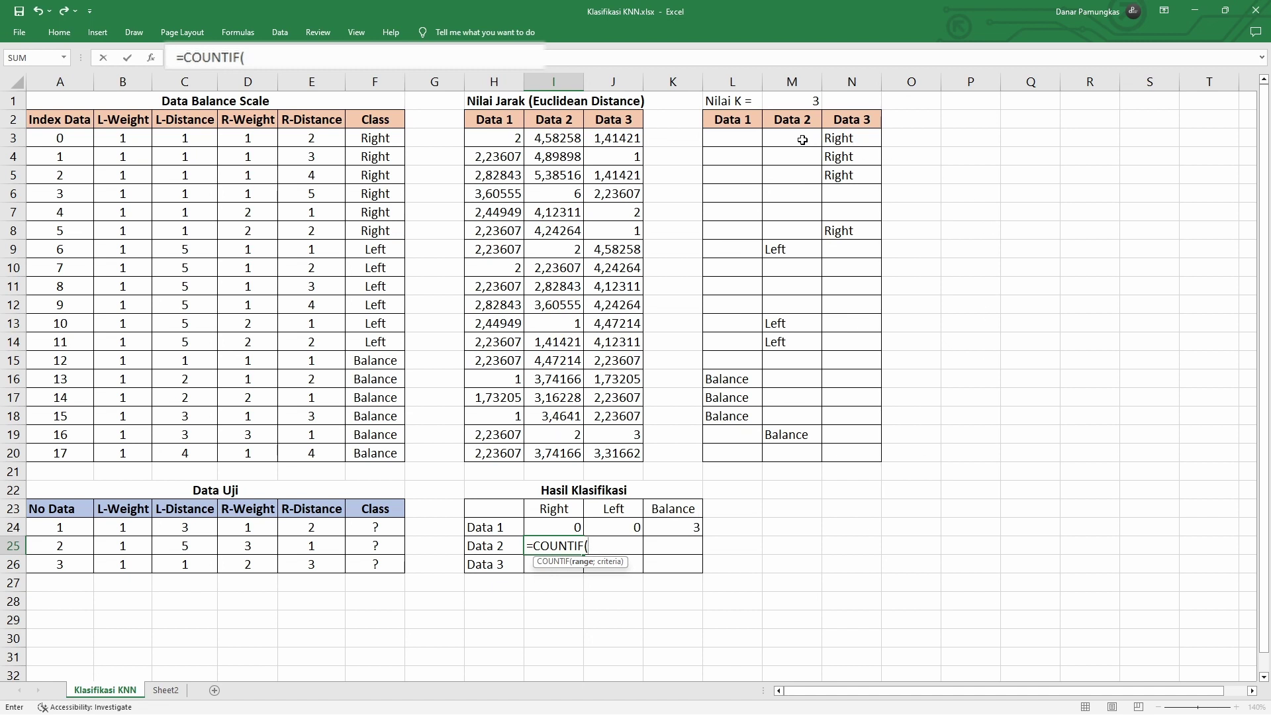
pyautogui.moveTo(807, 141); pyautogui.dragTo(780, 445)
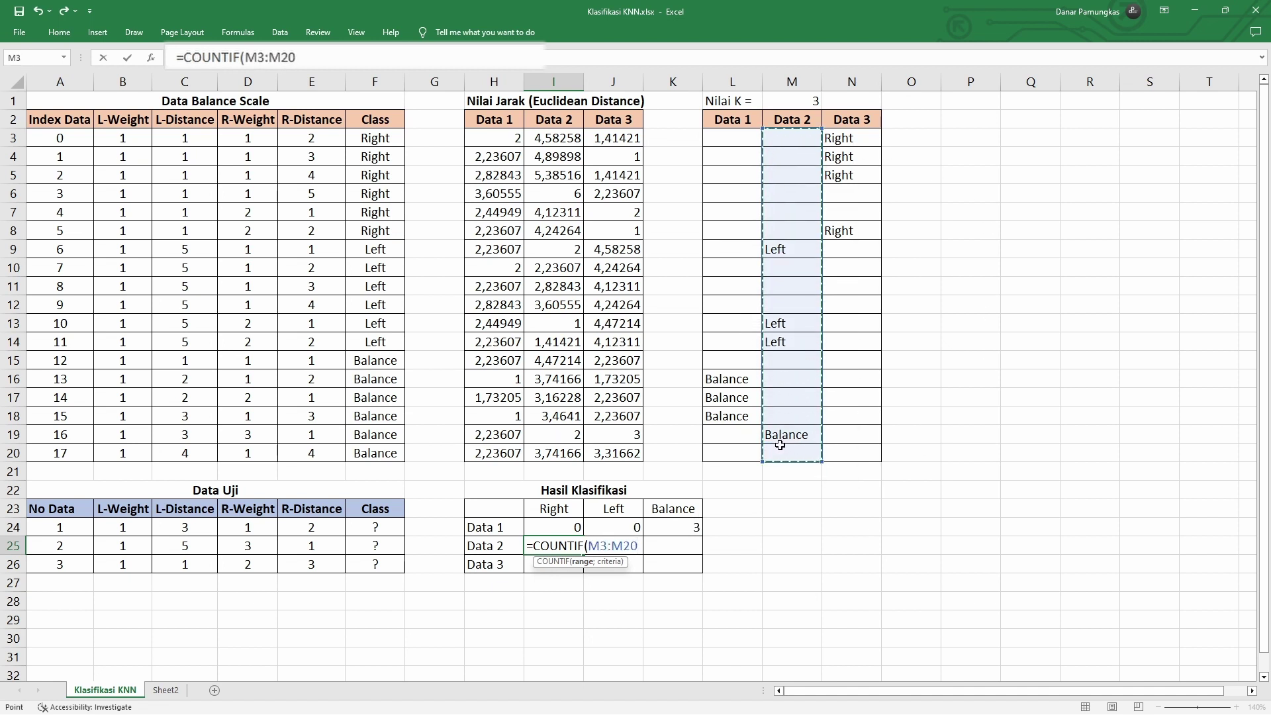
pyautogui.write(';')
pyautogui.click(570, 509)
pyautogui.press('Tab')
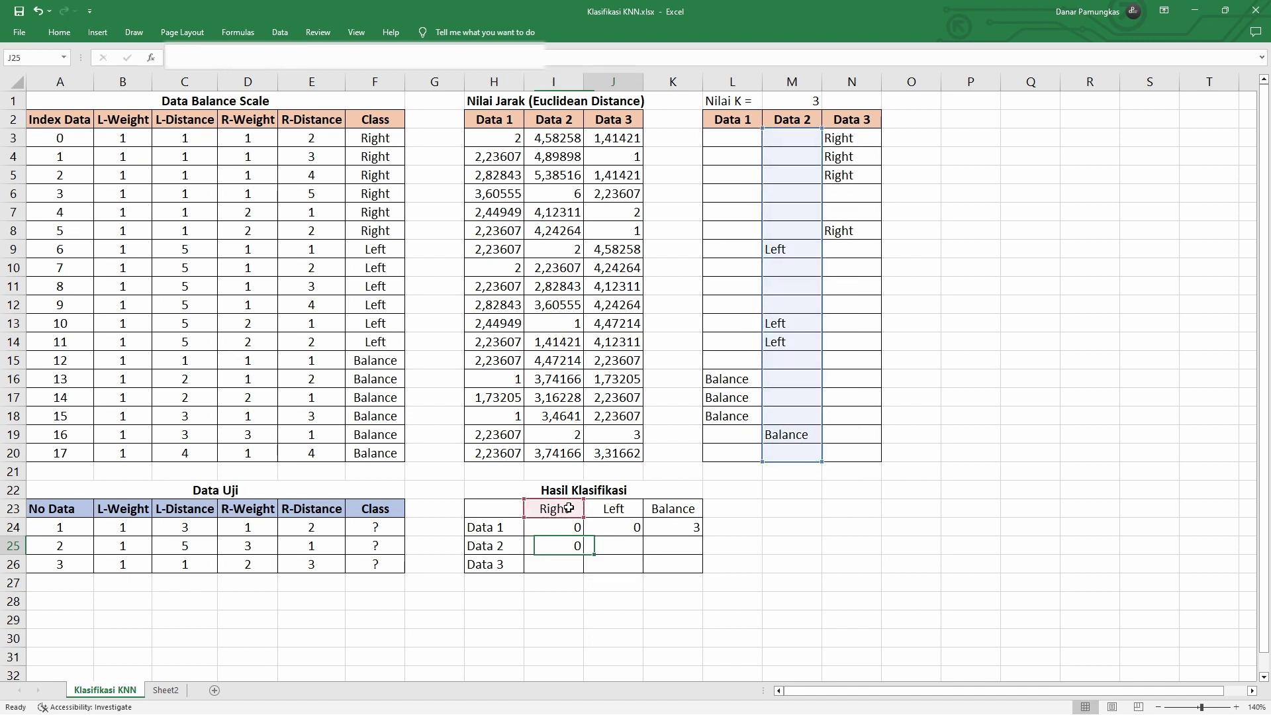
# Step: Count the Left neighbours of Data 2 in J25 with =COUNTIF(M3:M20;J23)
pyautogui.write('=coun')
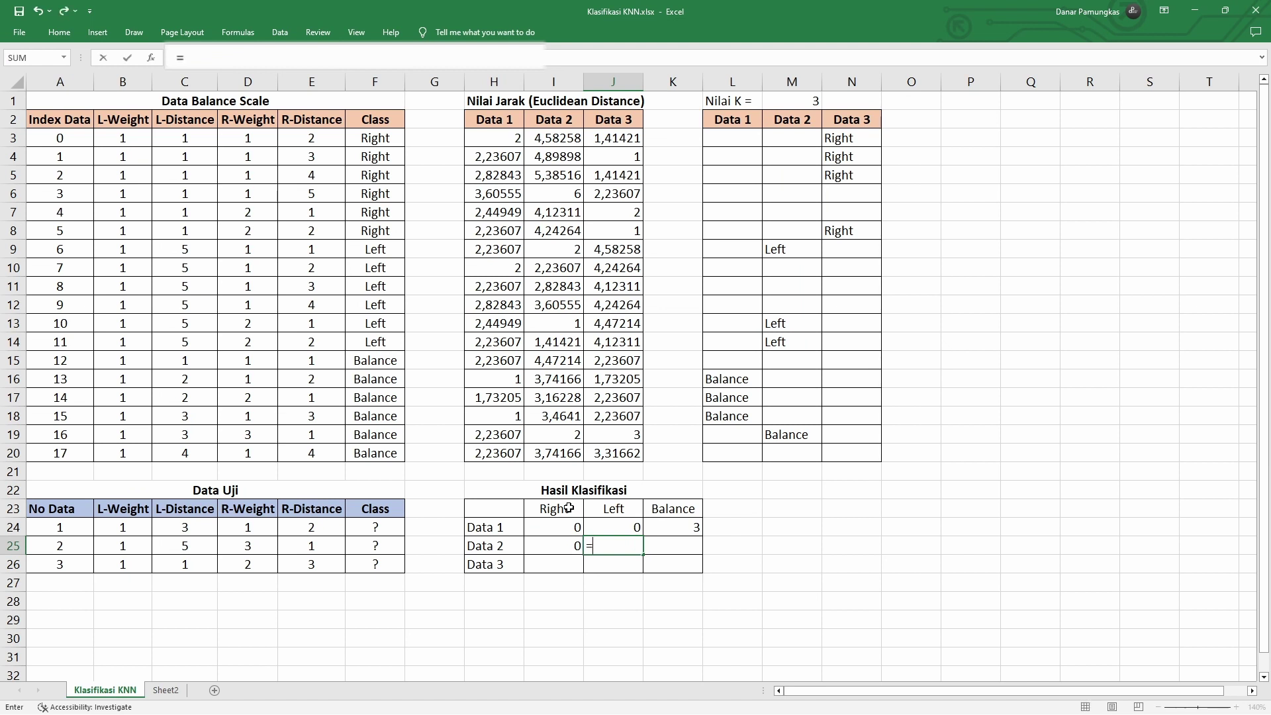
pyautogui.press('Down')
pyautogui.press('Down')
pyautogui.press('Down')
pyautogui.press('Tab')
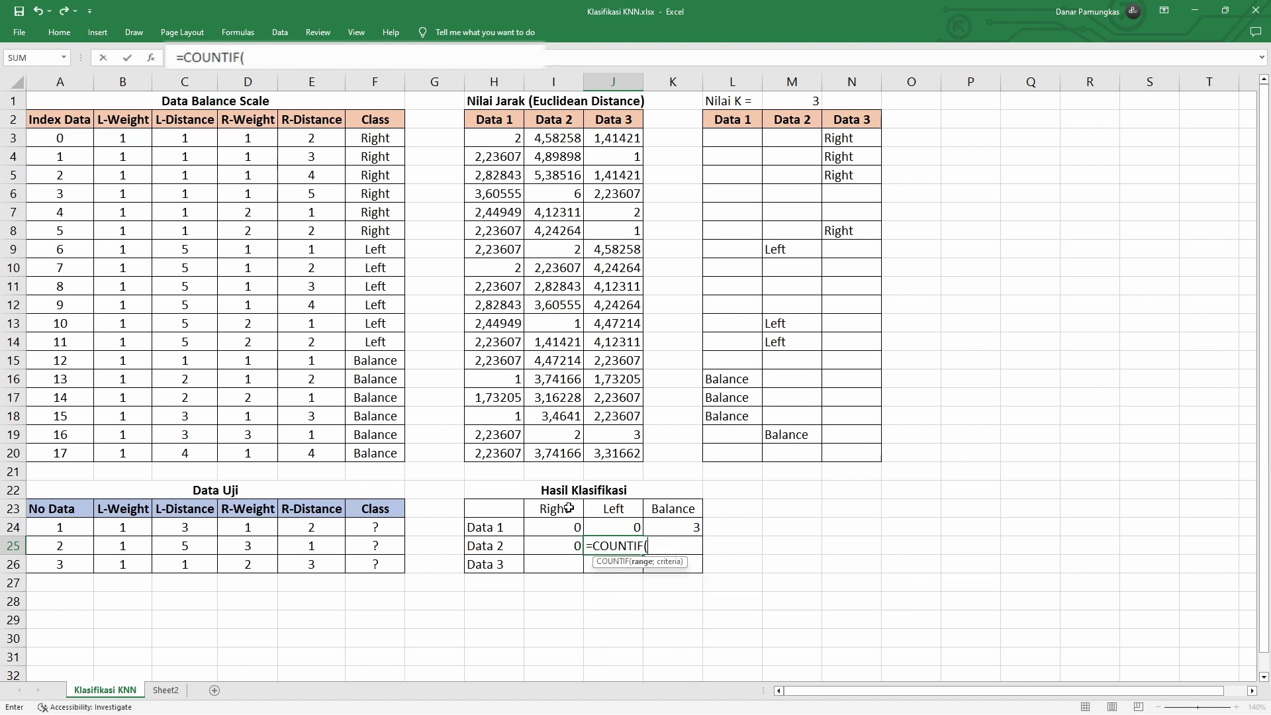
pyautogui.moveTo(794, 140); pyautogui.dragTo(780, 451)
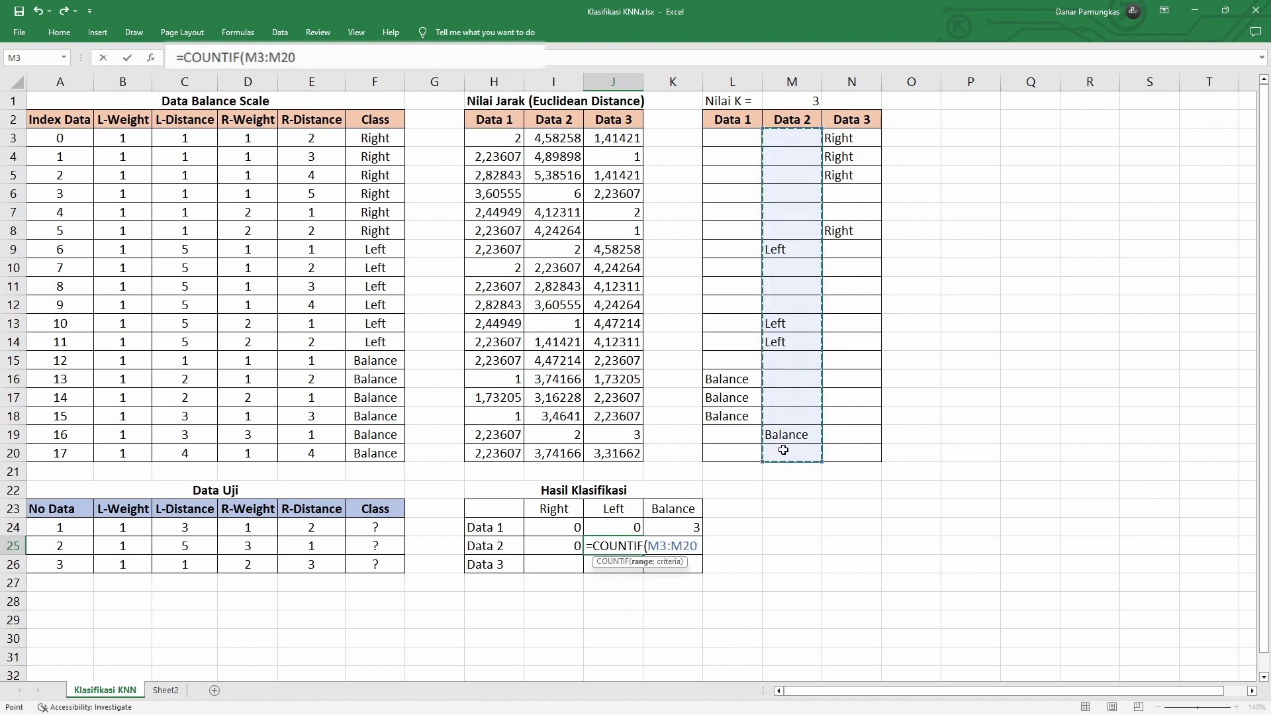
pyautogui.write(';')
pyautogui.click(628, 514)
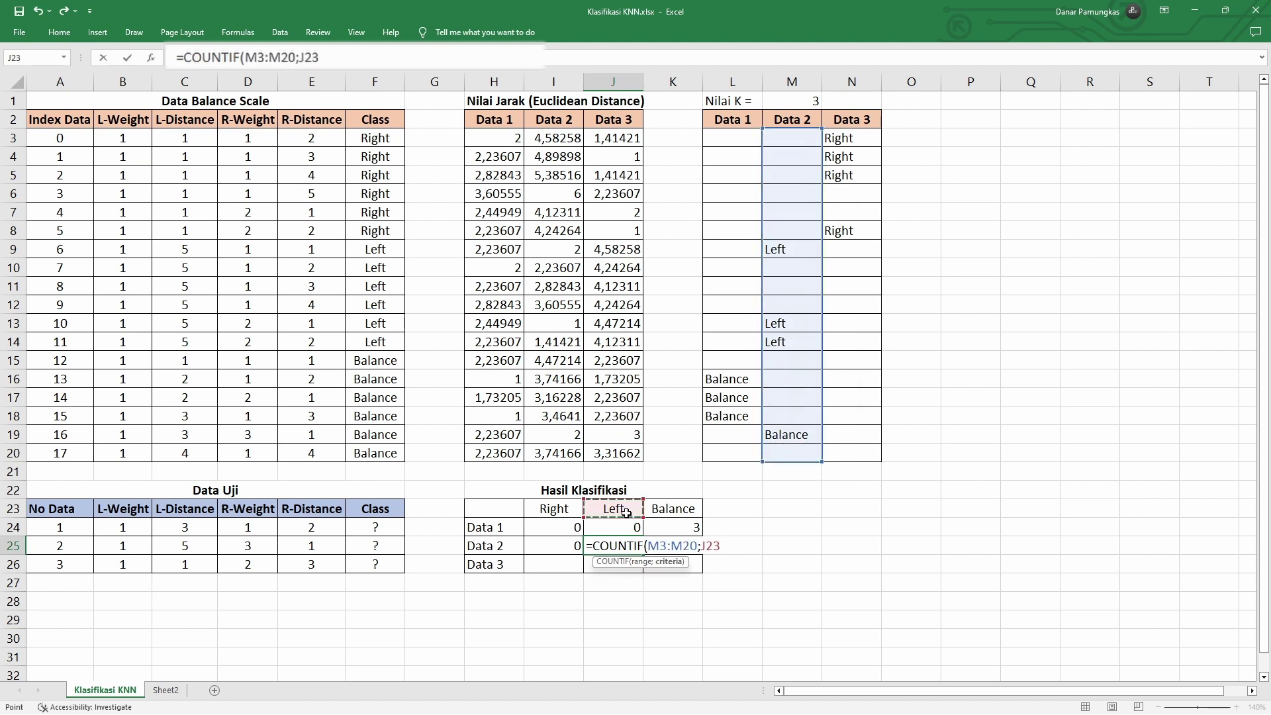
pyautogui.press('Tab')
# Step: Count the Balance neighbours of Data 2 in K25 with =COUNTIF(M3:M20;K23)
pyautogui.write('=coun')
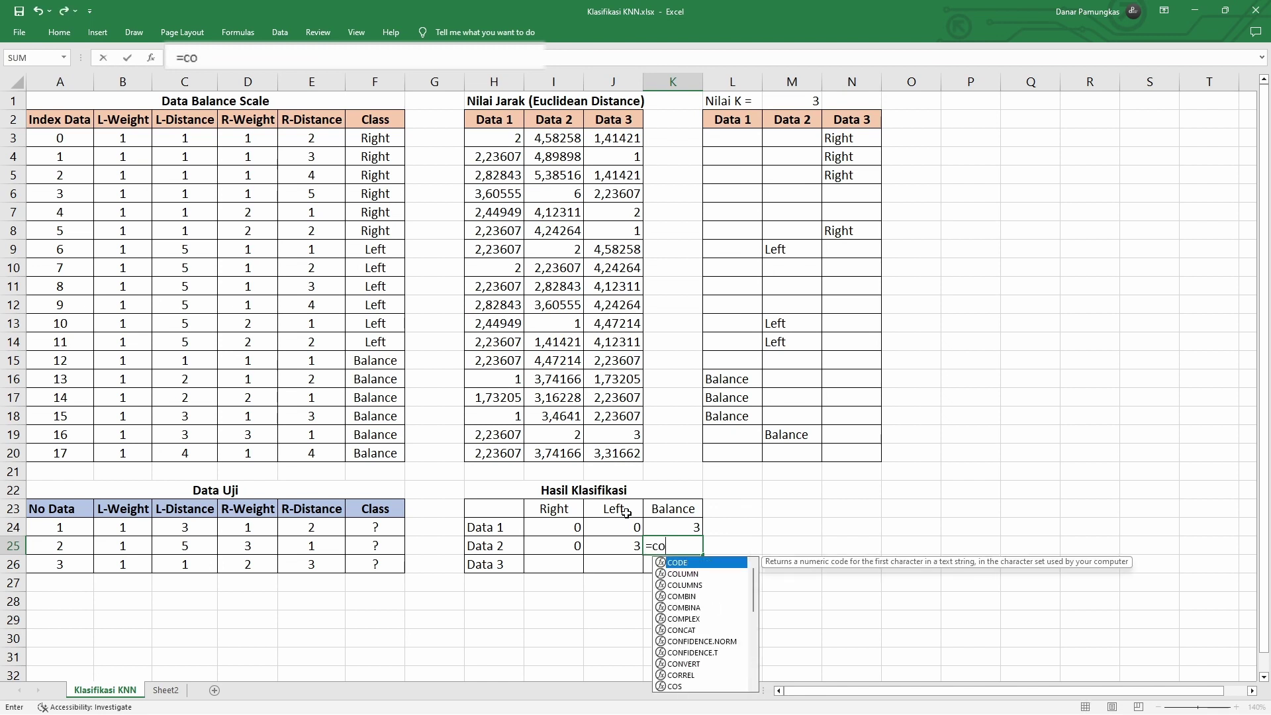
pyautogui.press('Down')
pyautogui.press('Down')
pyautogui.press('Tab')
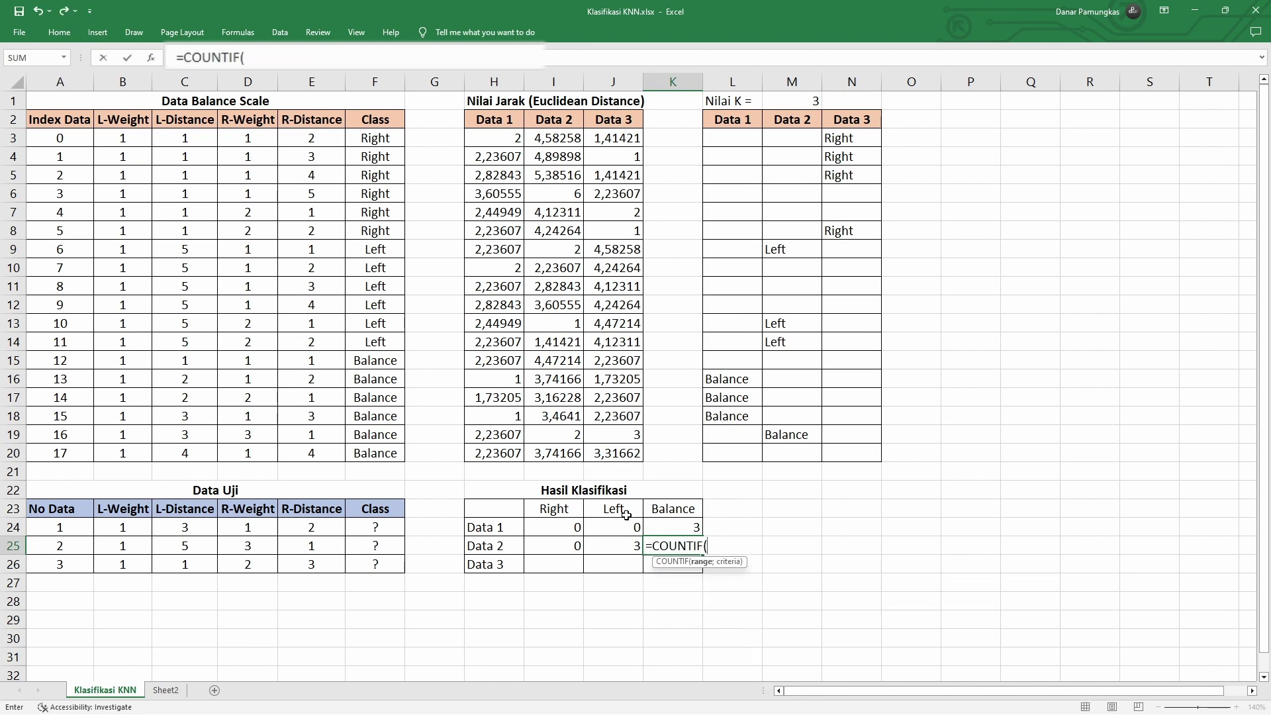
pyautogui.moveTo(792, 139); pyautogui.dragTo(792, 453)
pyautogui.write(';')
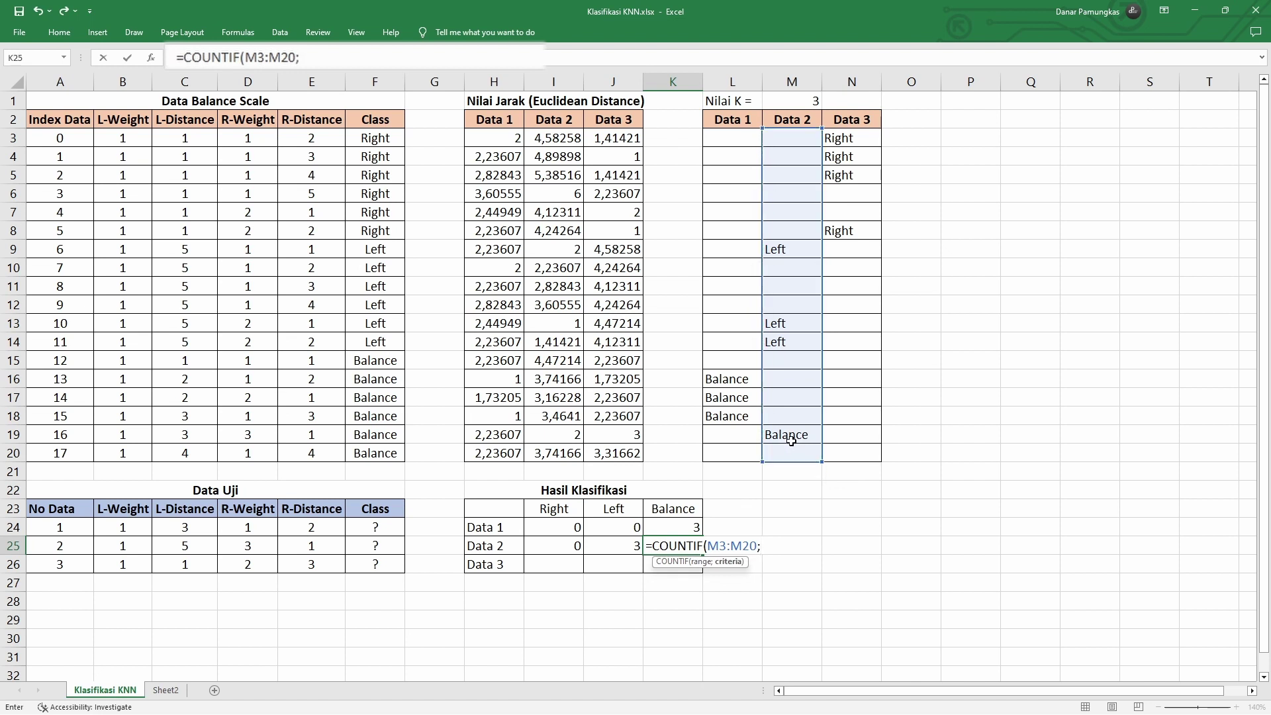
pyautogui.click(672, 511)
pyautogui.press('Return')
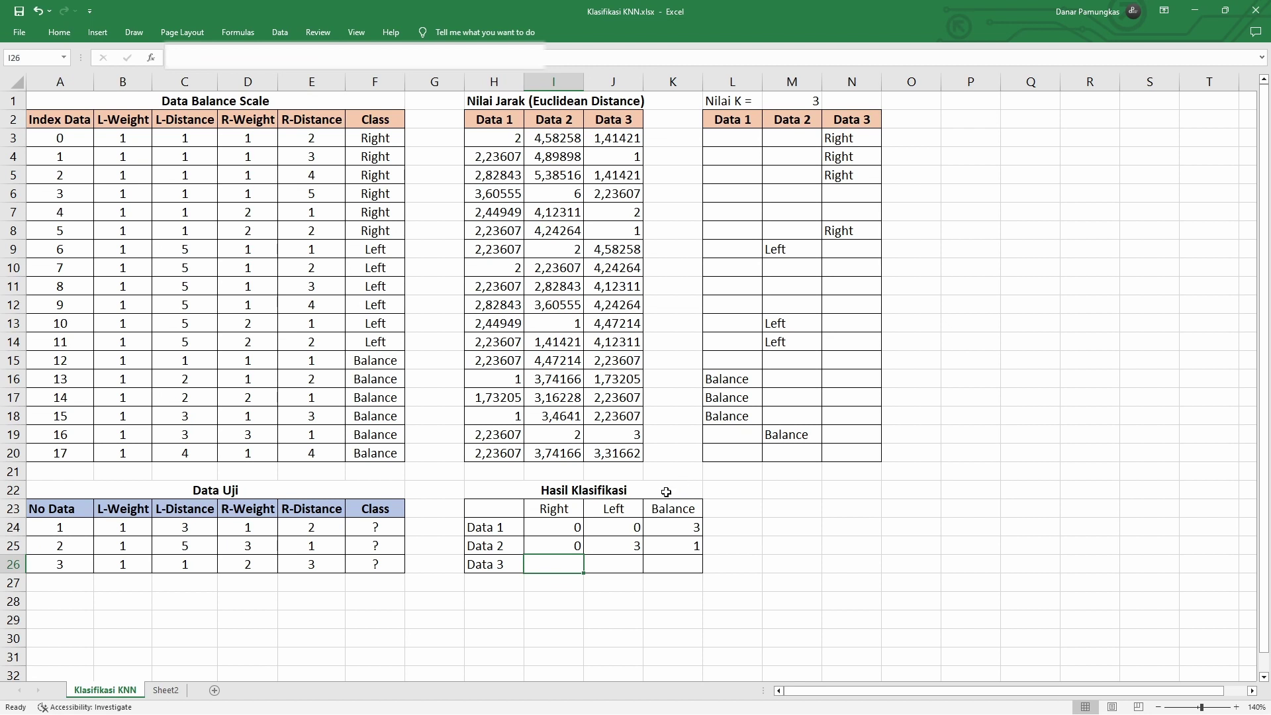
# Step: Count the Right neighbours of Data 3 in I26 with =COUNTIF(N3:N20;I23)
pyautogui.write('=coun')
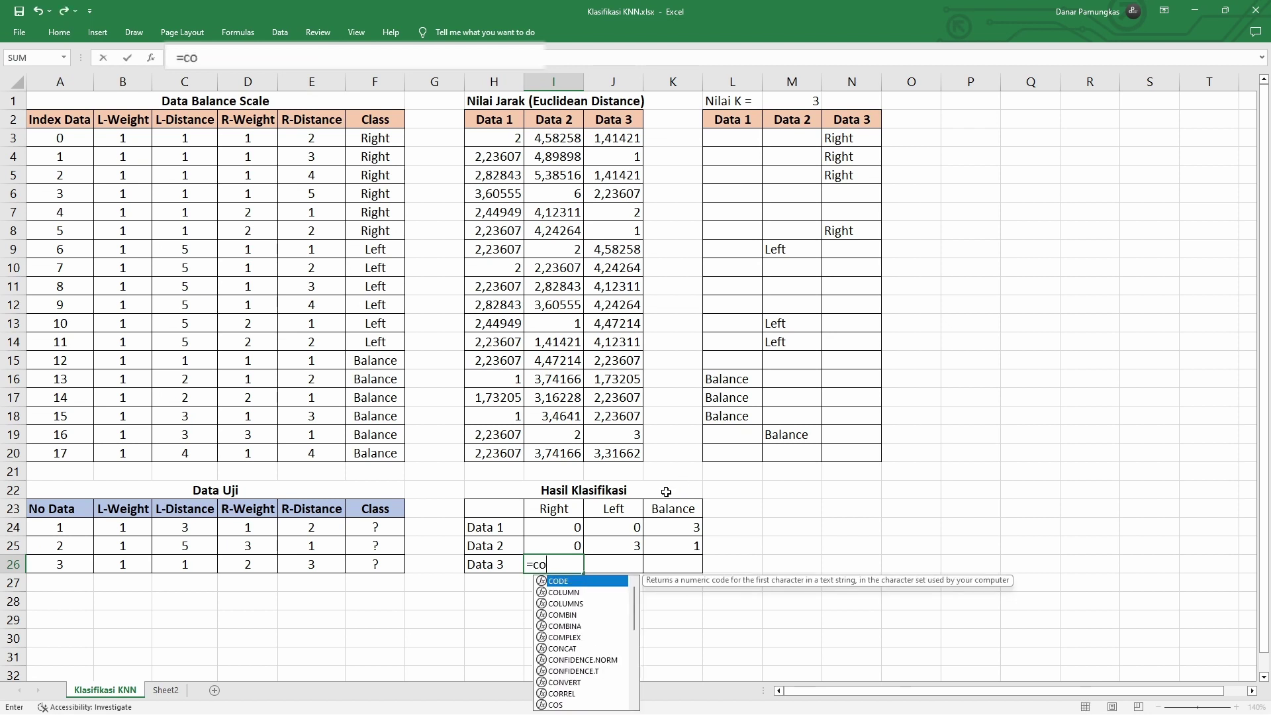
pyautogui.press('Down')
pyautogui.press('Down')
pyautogui.press('Down')
pyautogui.press('Tab')
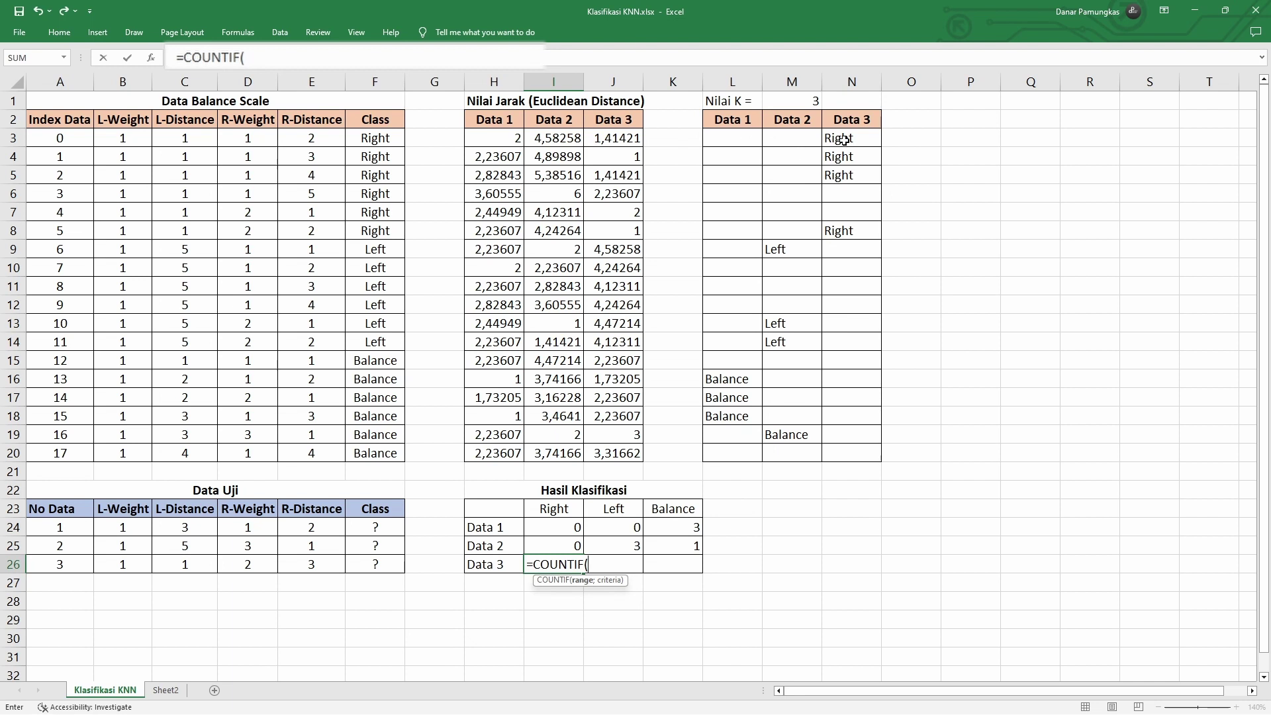
pyautogui.moveTo(848, 135); pyautogui.dragTo(851, 447)
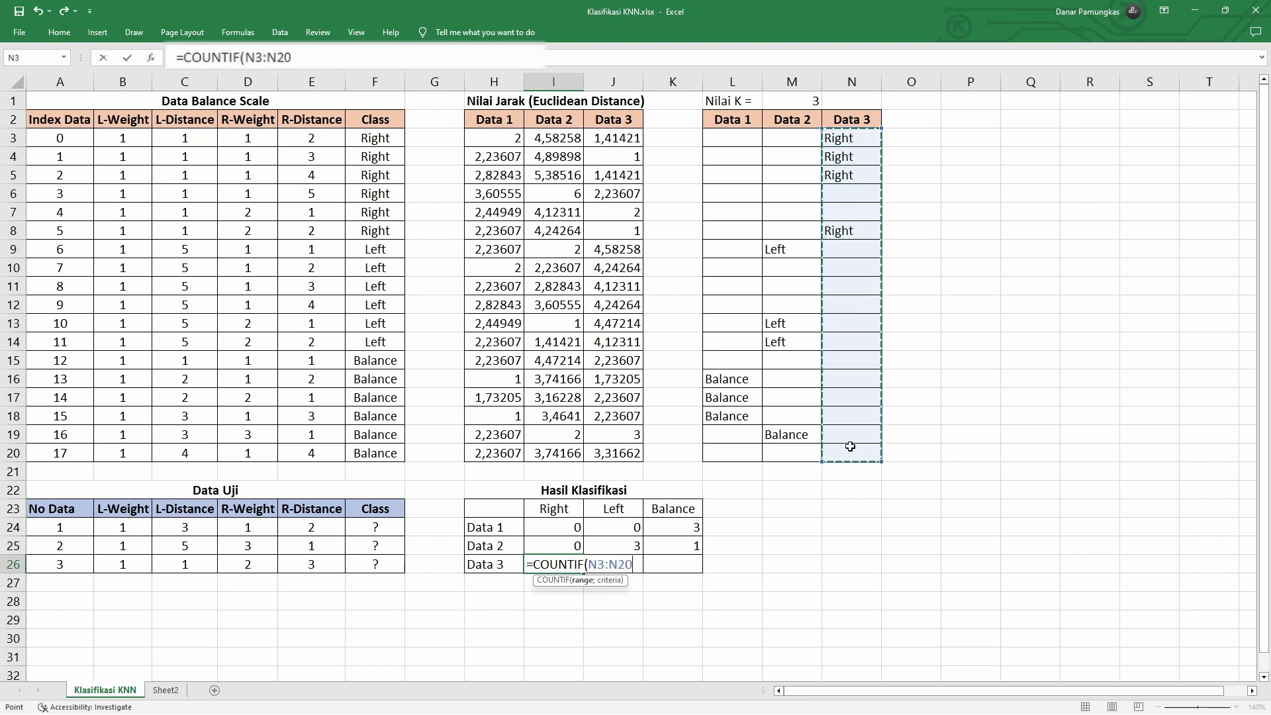
pyautogui.write(';')
pyautogui.click(551, 511)
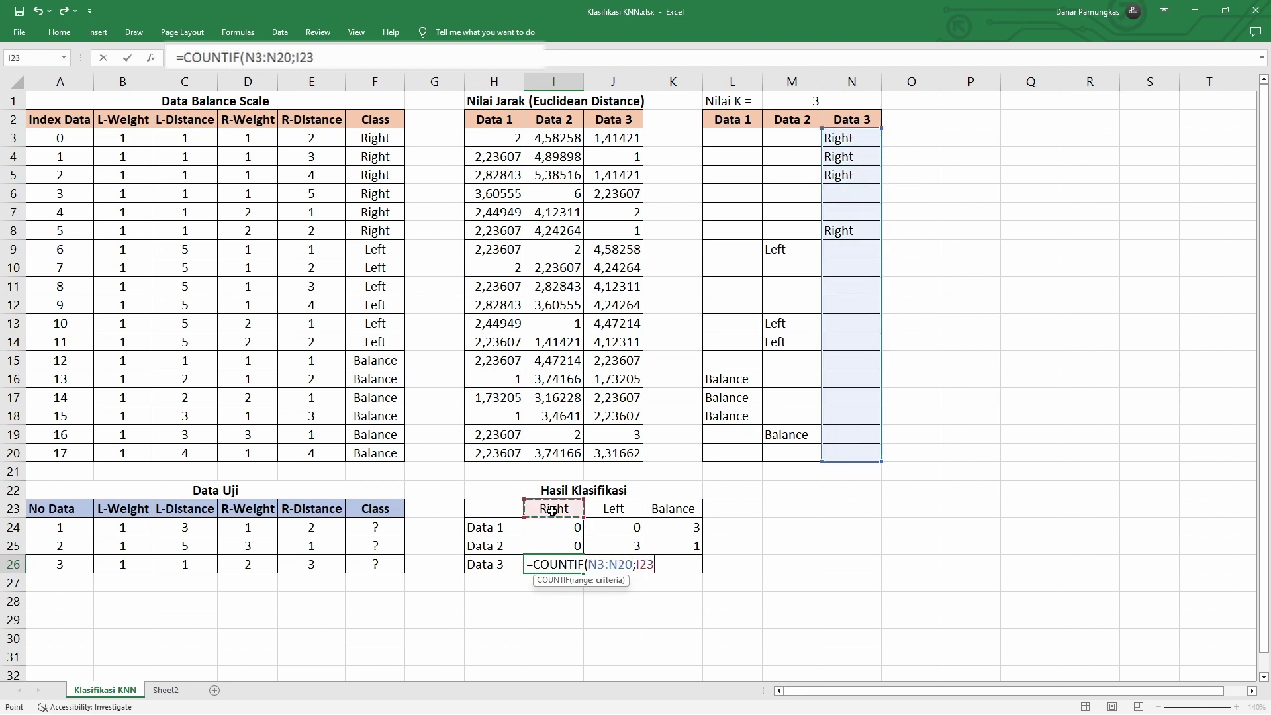
pyautogui.press('Tab')
# Step: Count the Left neighbours of Data 3 in J26 with =COUNTIF(N3:N20;J23)
pyautogui.write('=coun')
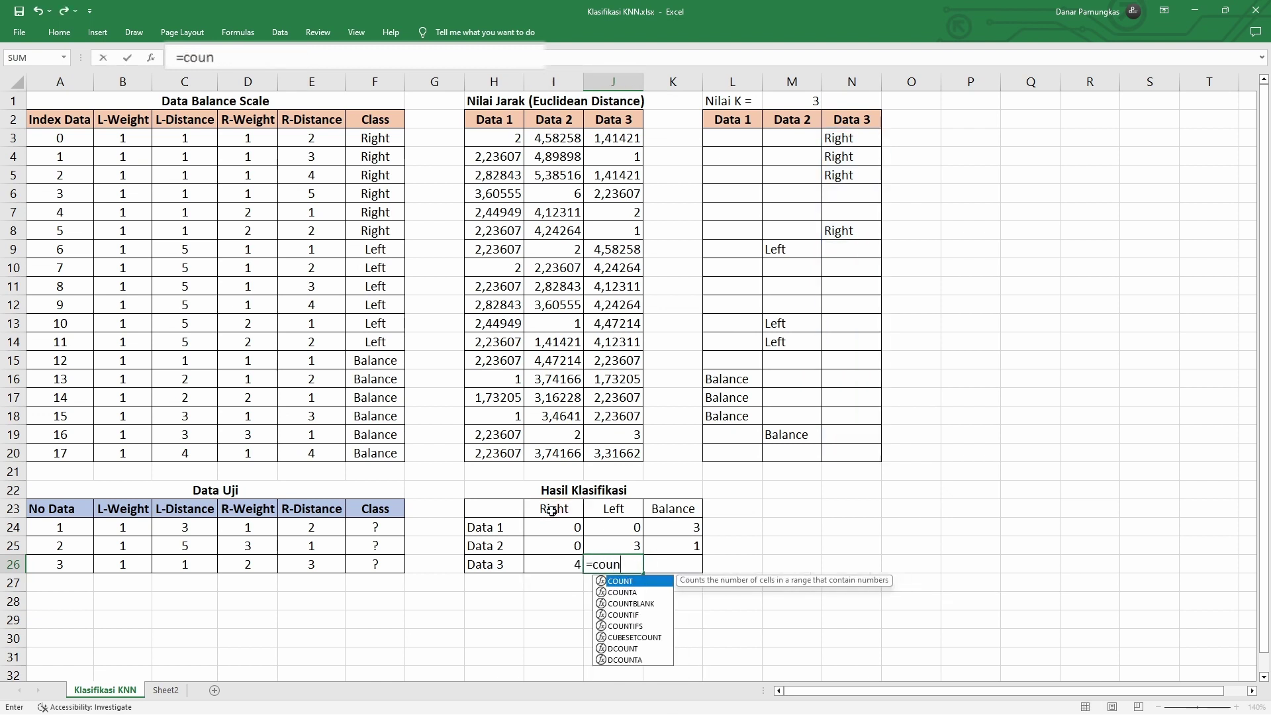
pyautogui.press('Down')
pyautogui.press('Down')
pyautogui.press('Down')
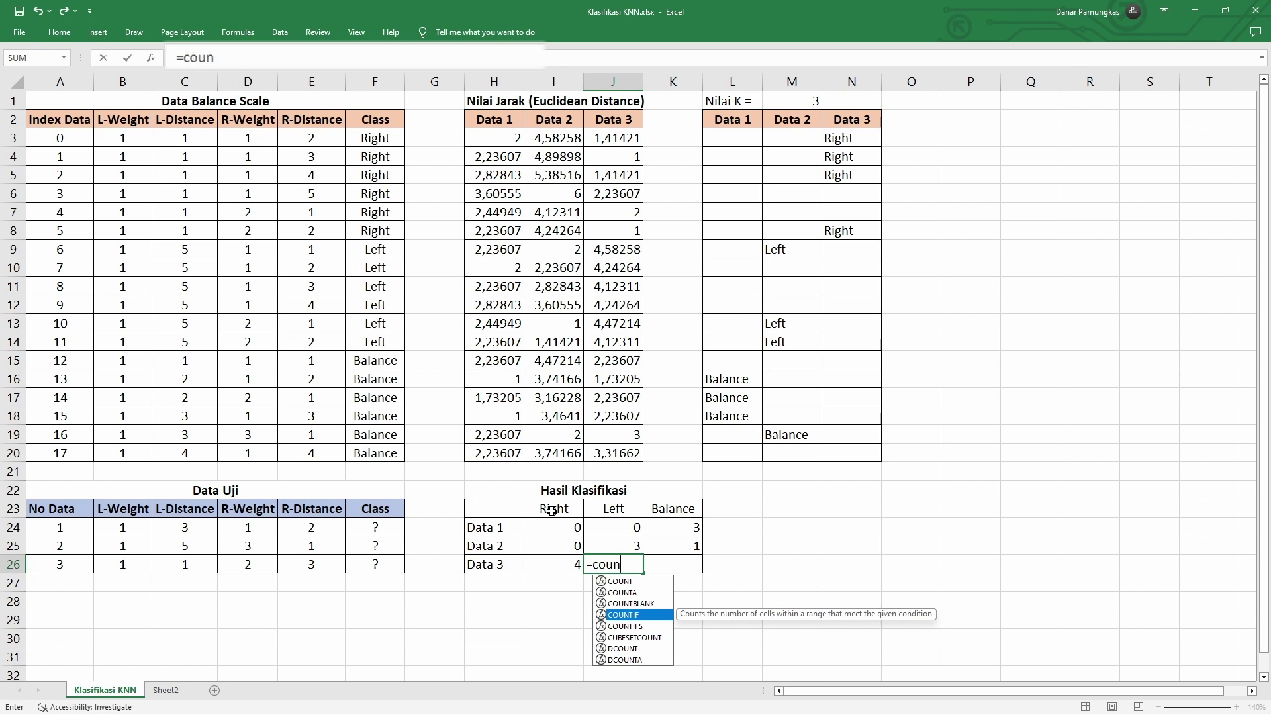
pyautogui.press('Tab')
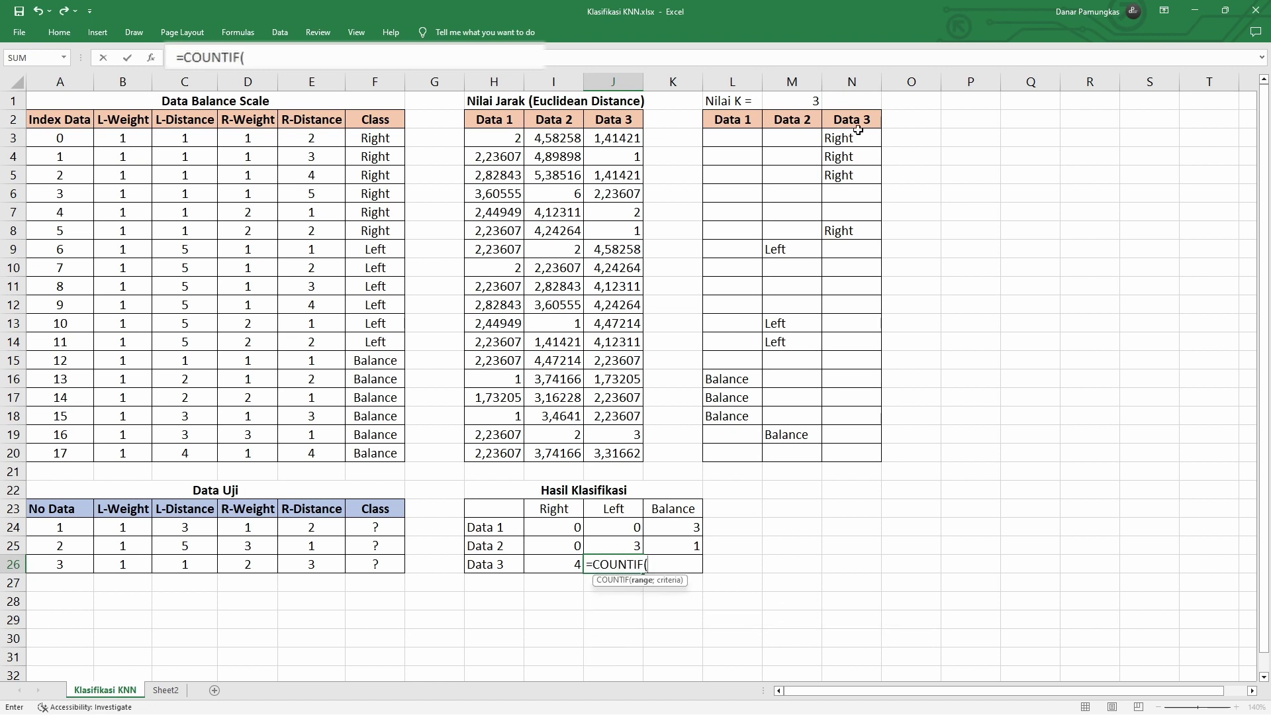
pyautogui.moveTo(854, 135); pyautogui.dragTo(864, 451)
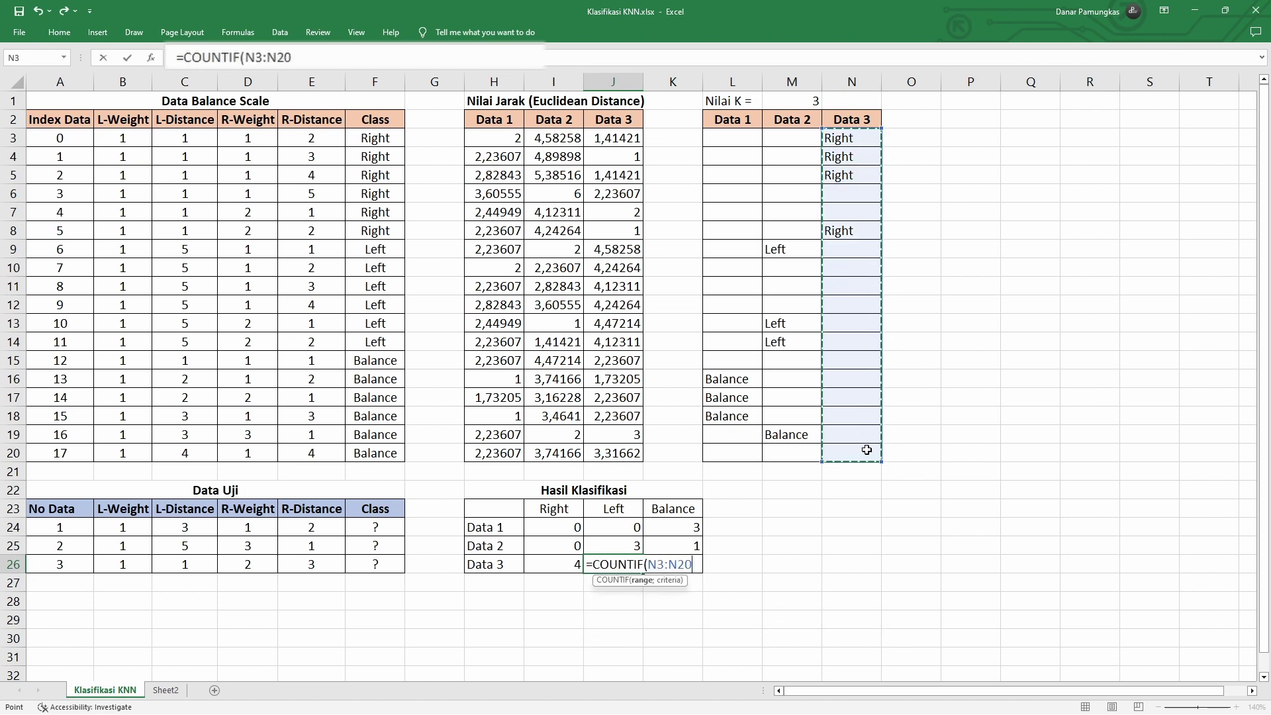
pyautogui.write(';')
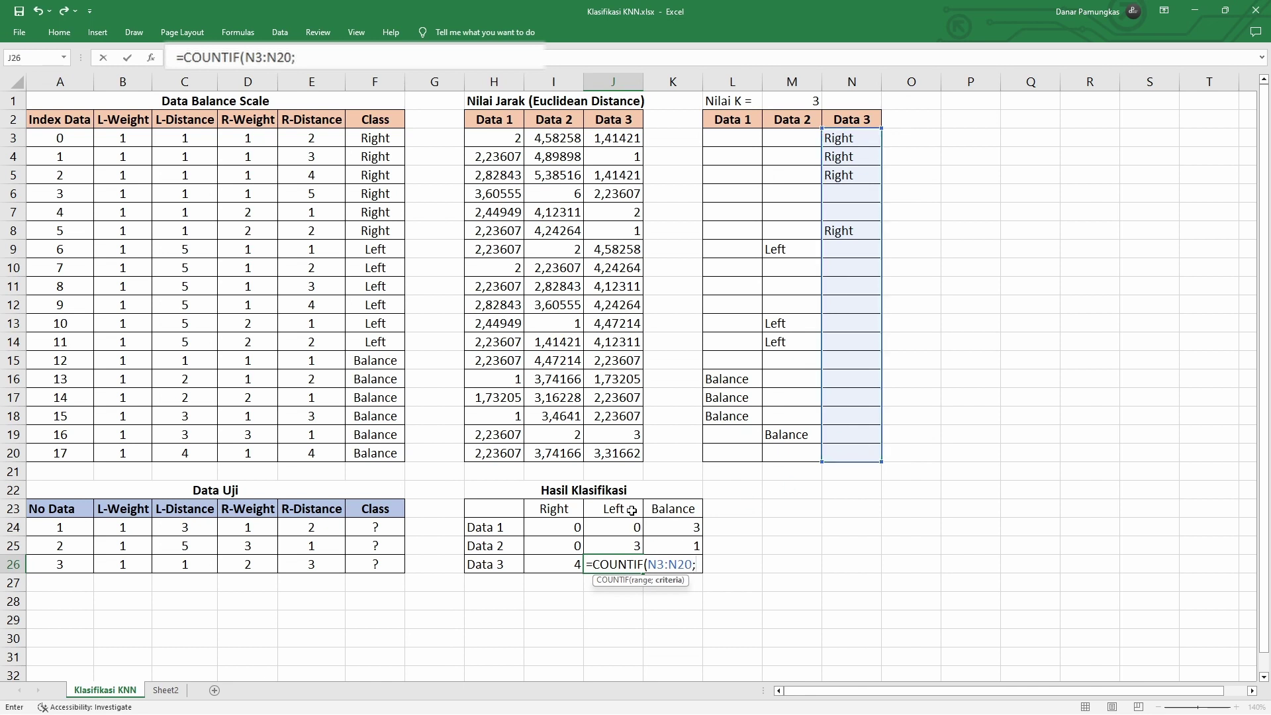
pyautogui.click(629, 510)
pyautogui.press('Tab')
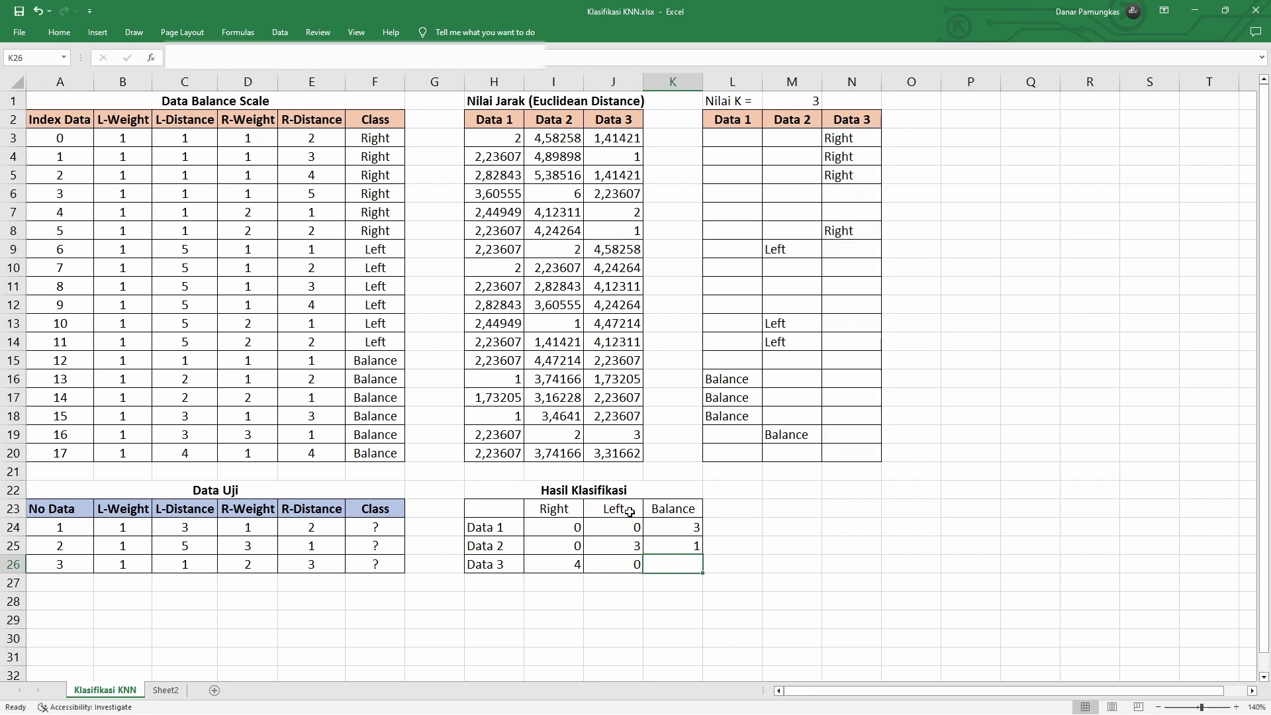
# Step: Count the Balance neighbours of Data 3 in K26 with =COUNTIF(N3:N20;K23)
pyautogui.write('=coun')
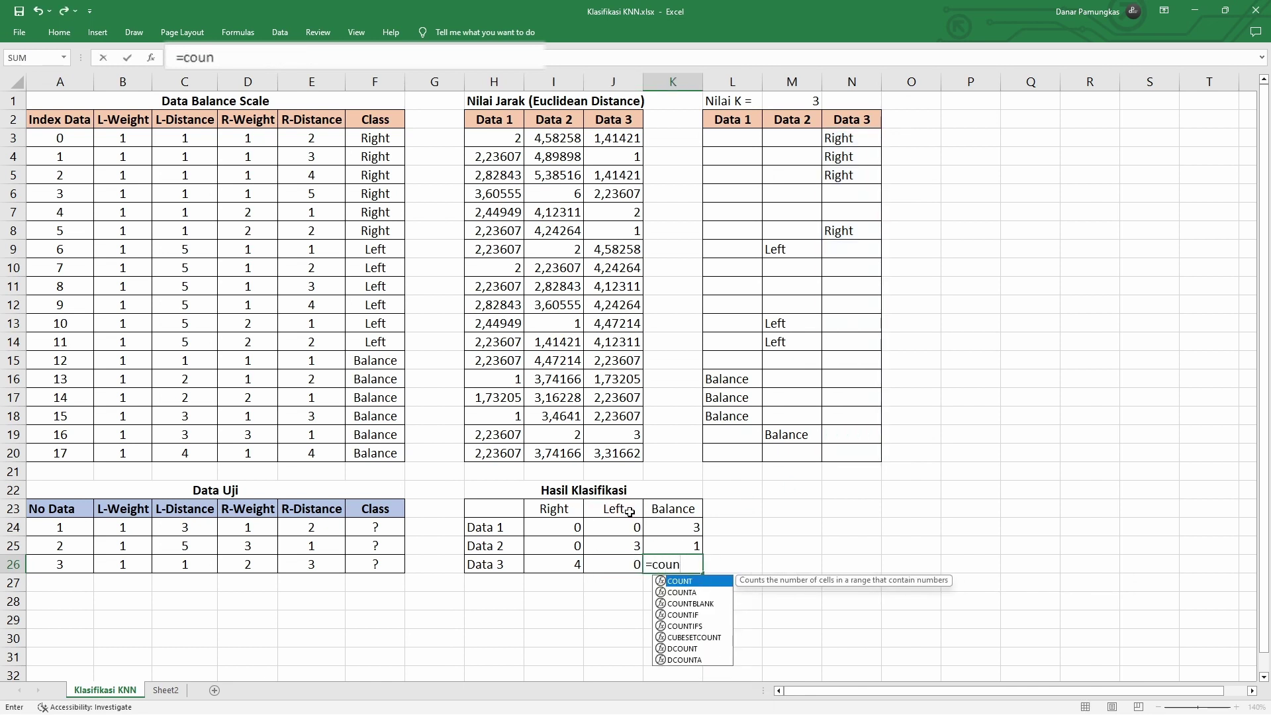
pyautogui.press('Down')
pyautogui.press('Down')
pyautogui.press('Down')
pyautogui.press('Tab')
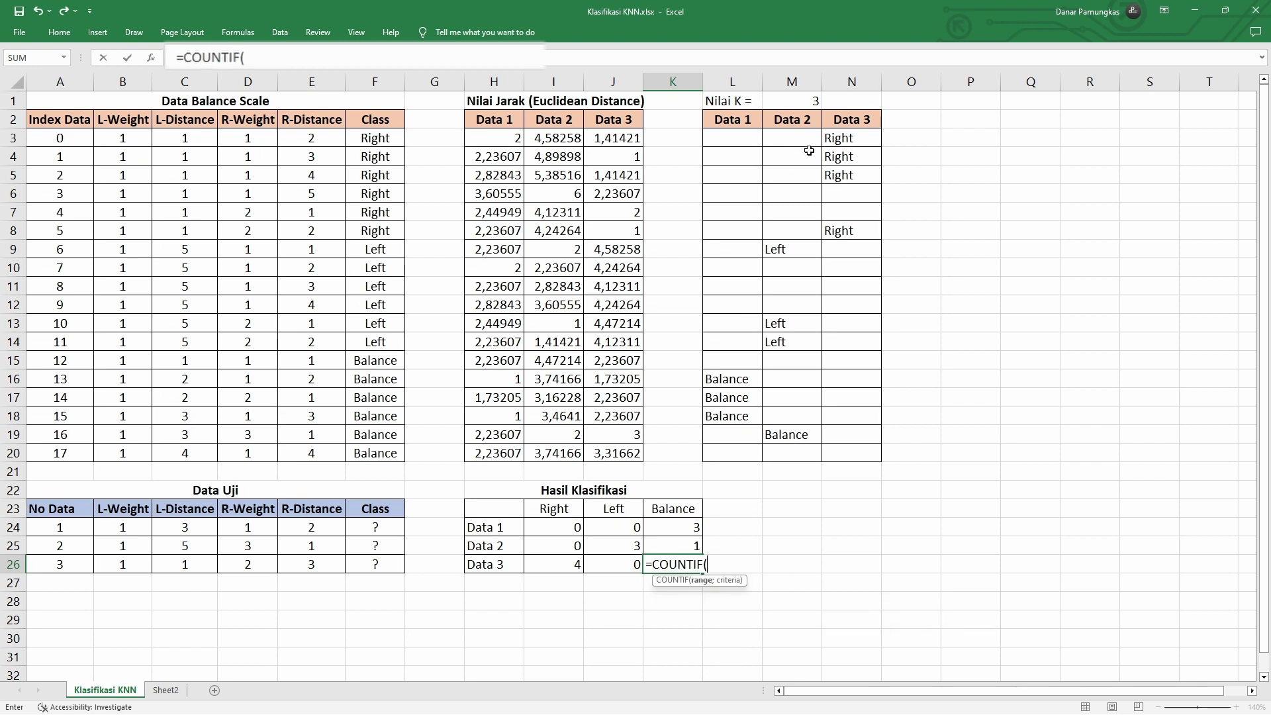
pyautogui.moveTo(844, 136); pyautogui.dragTo(841, 453)
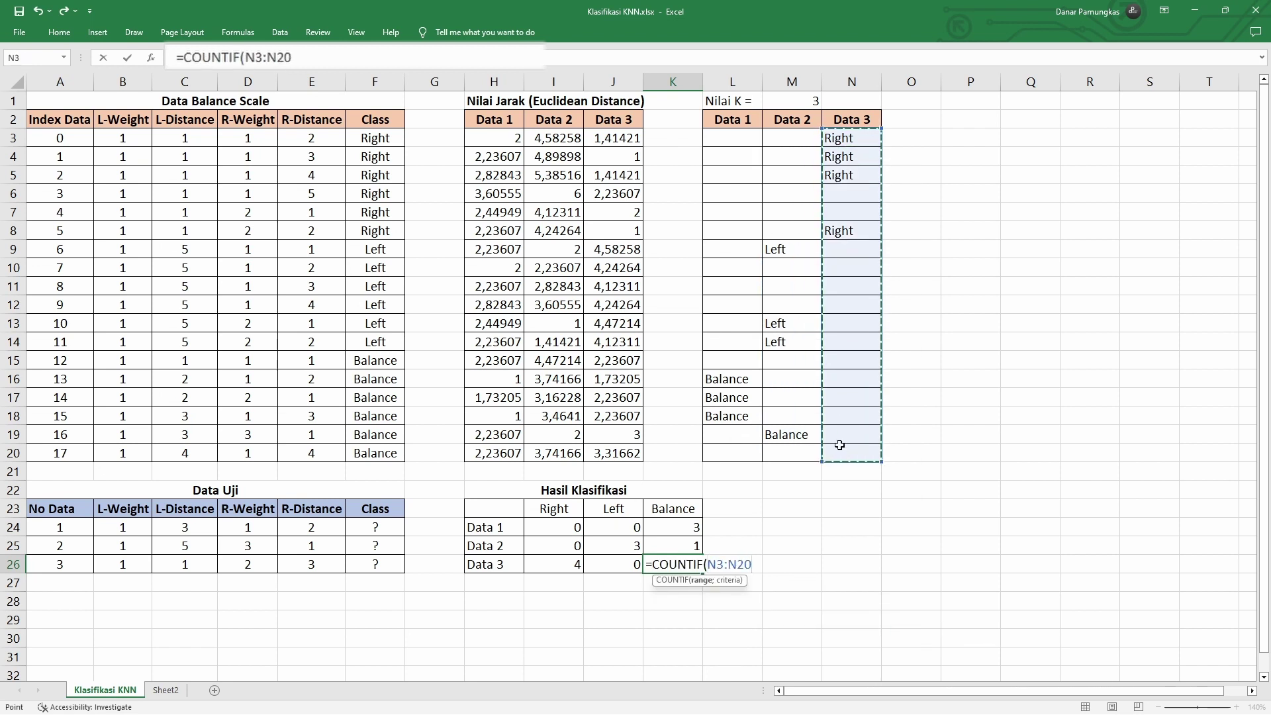
pyautogui.write(';')
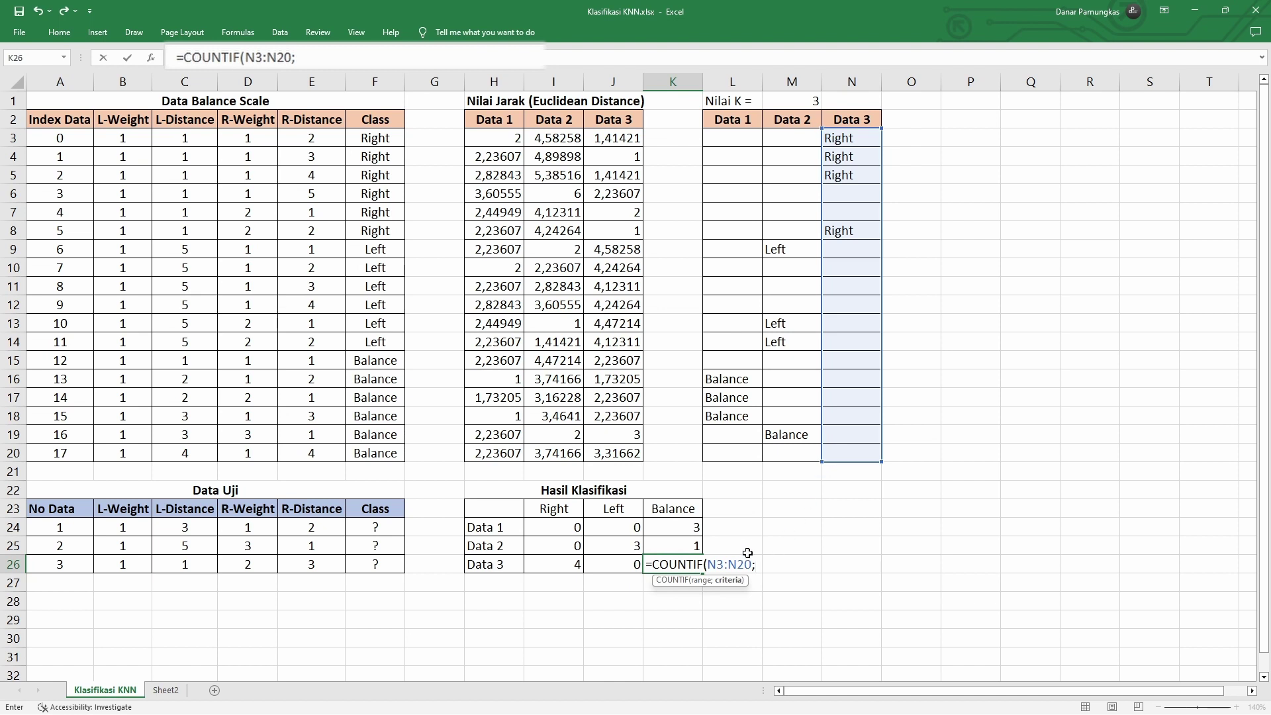
pyautogui.click(684, 510)
pyautogui.press('Tab')
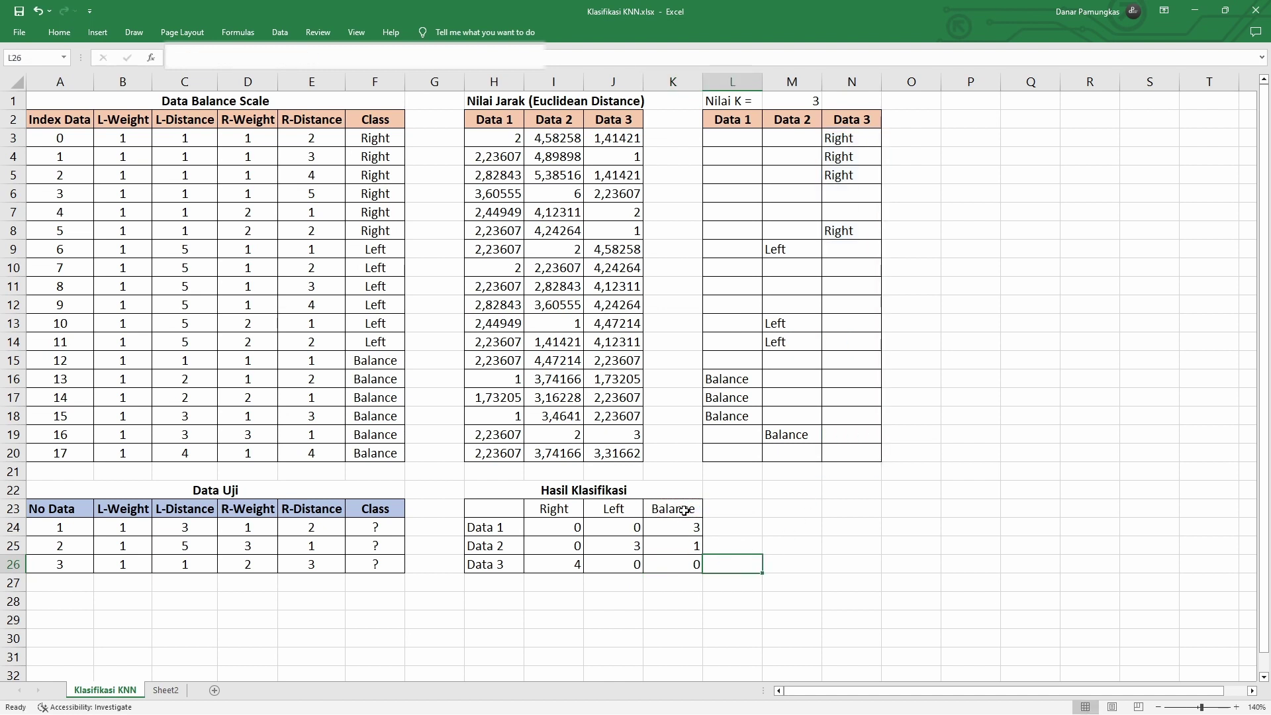
# Step: Center the neighbour counts in I24:K26 of the Hasil Klasifikasi table
pyautogui.press('Left')
pyautogui.press('Left')
pyautogui.press('Left')
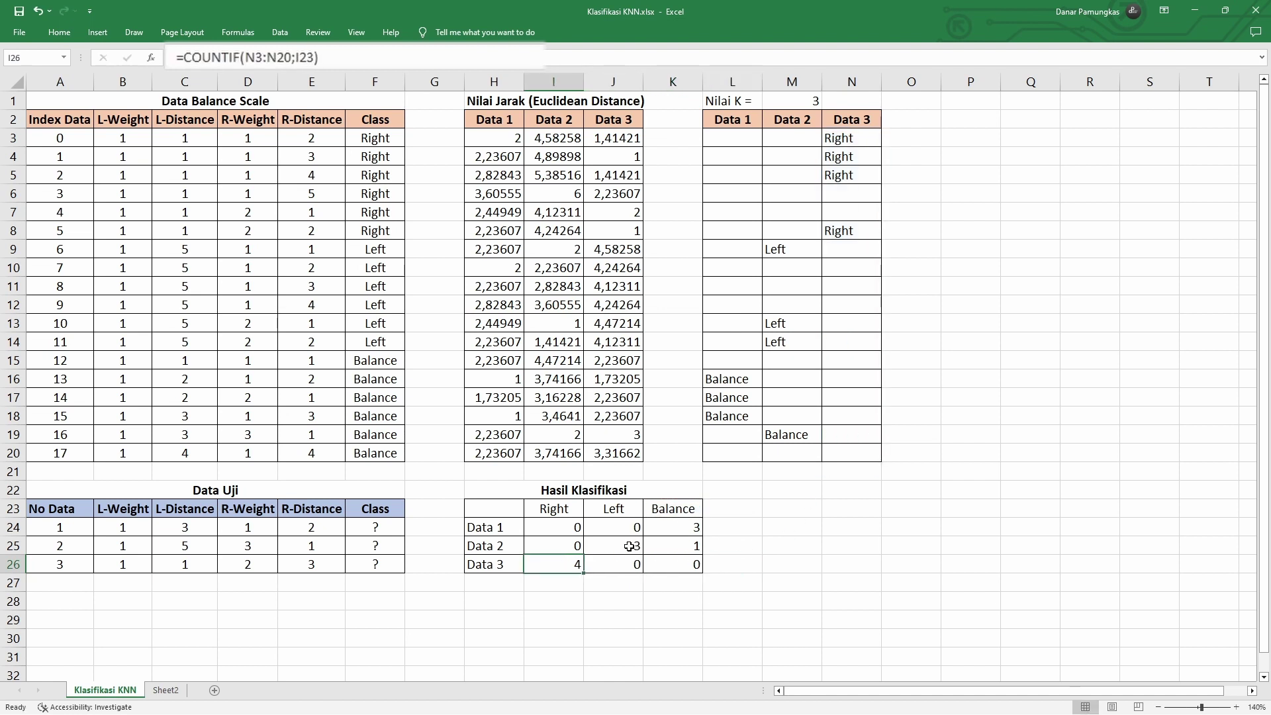
pyautogui.moveTo(566, 528); pyautogui.dragTo(655, 570)
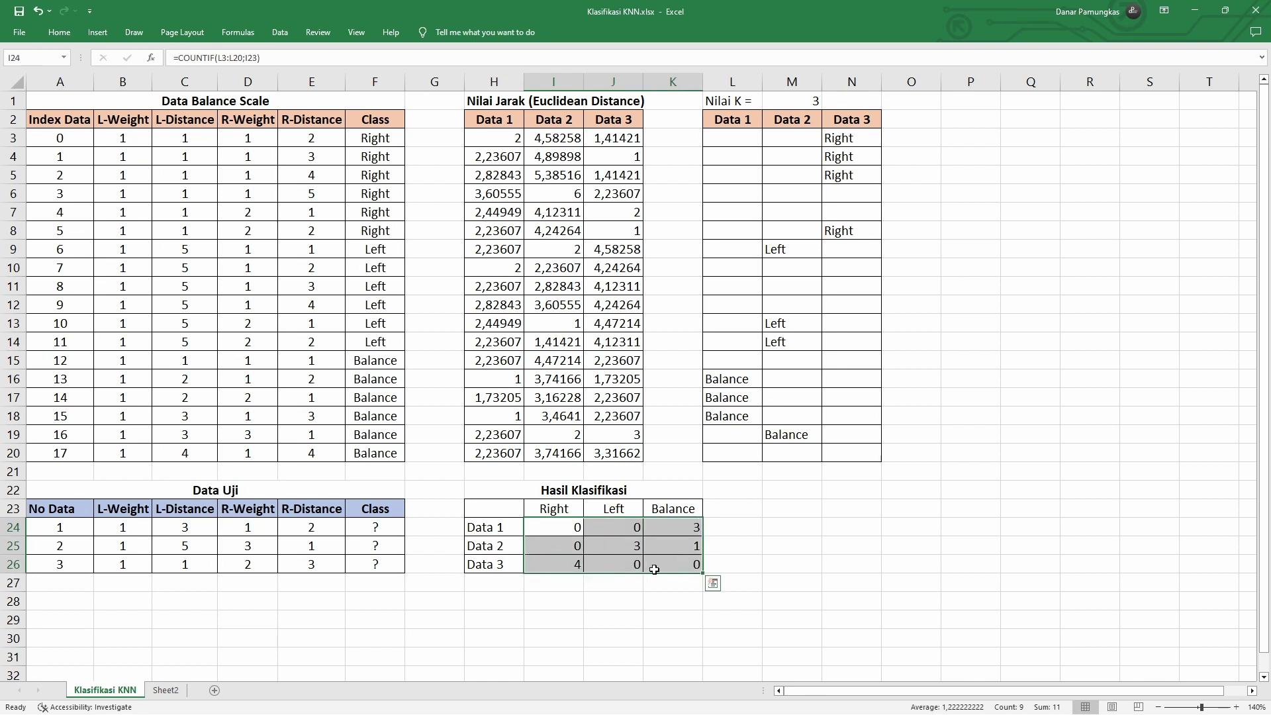
pyautogui.rightClick(608, 525)
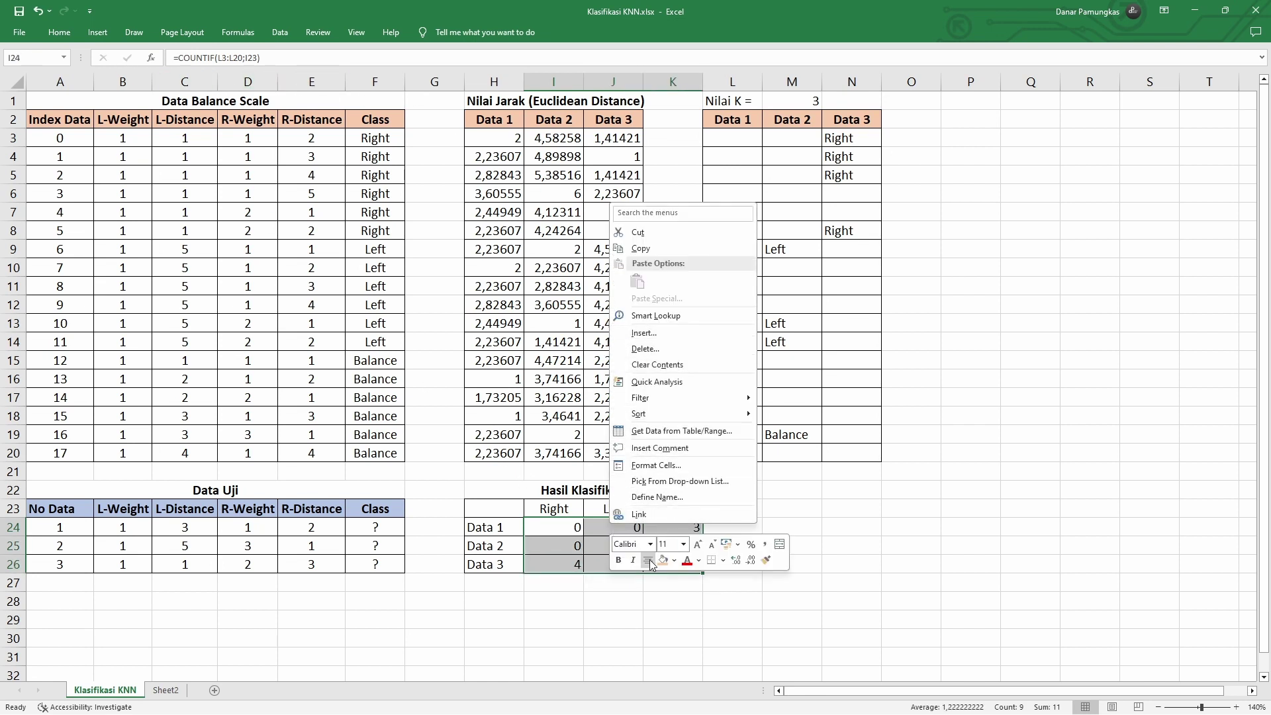
pyautogui.press('Escape')
pyautogui.click(740, 476)
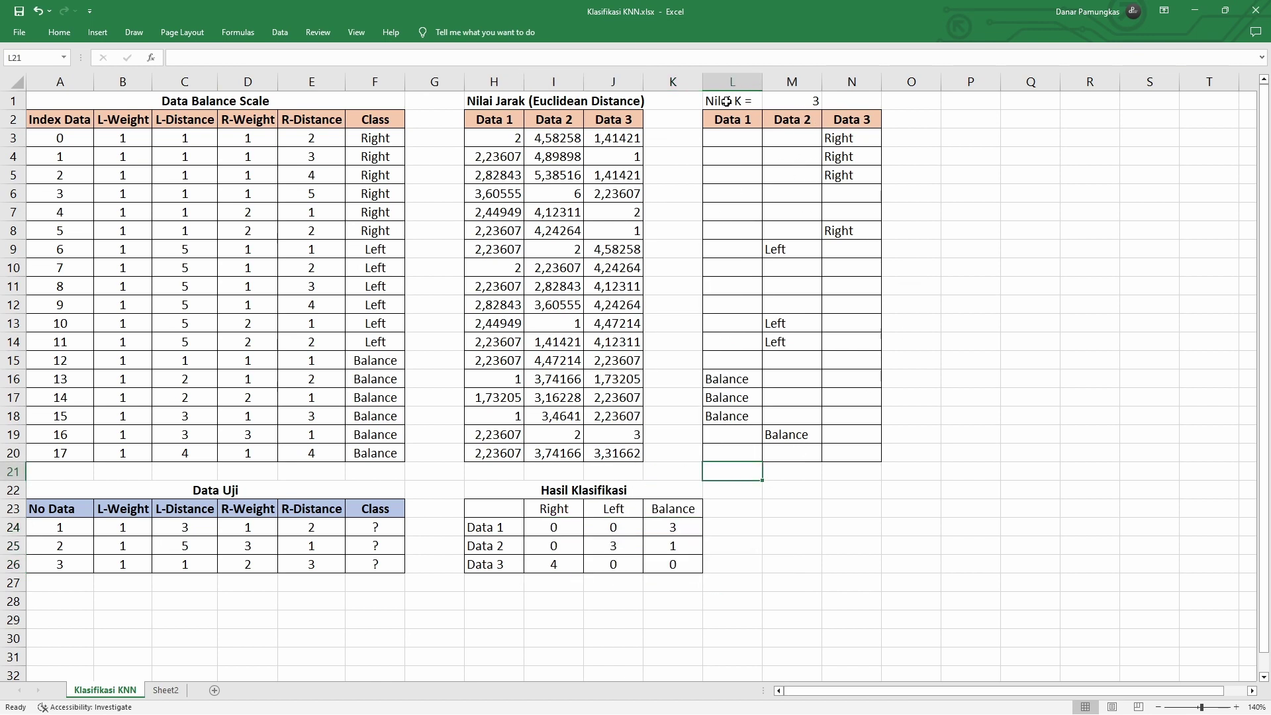
# Step: Center and bold the Nilai K label and its value in L1:M1
pyautogui.moveTo(727, 101); pyautogui.dragTo(782, 103)
pyautogui.rightClick(783, 104)
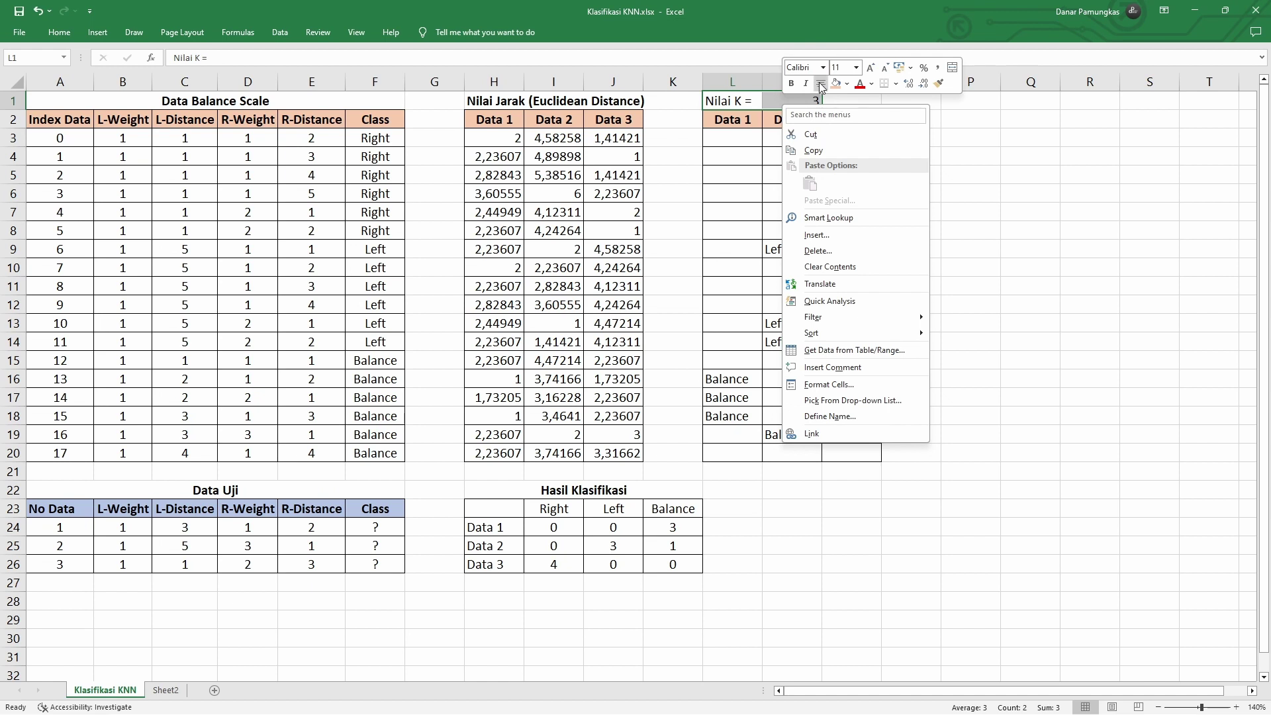
pyautogui.click(820, 83)
pyautogui.click(791, 84)
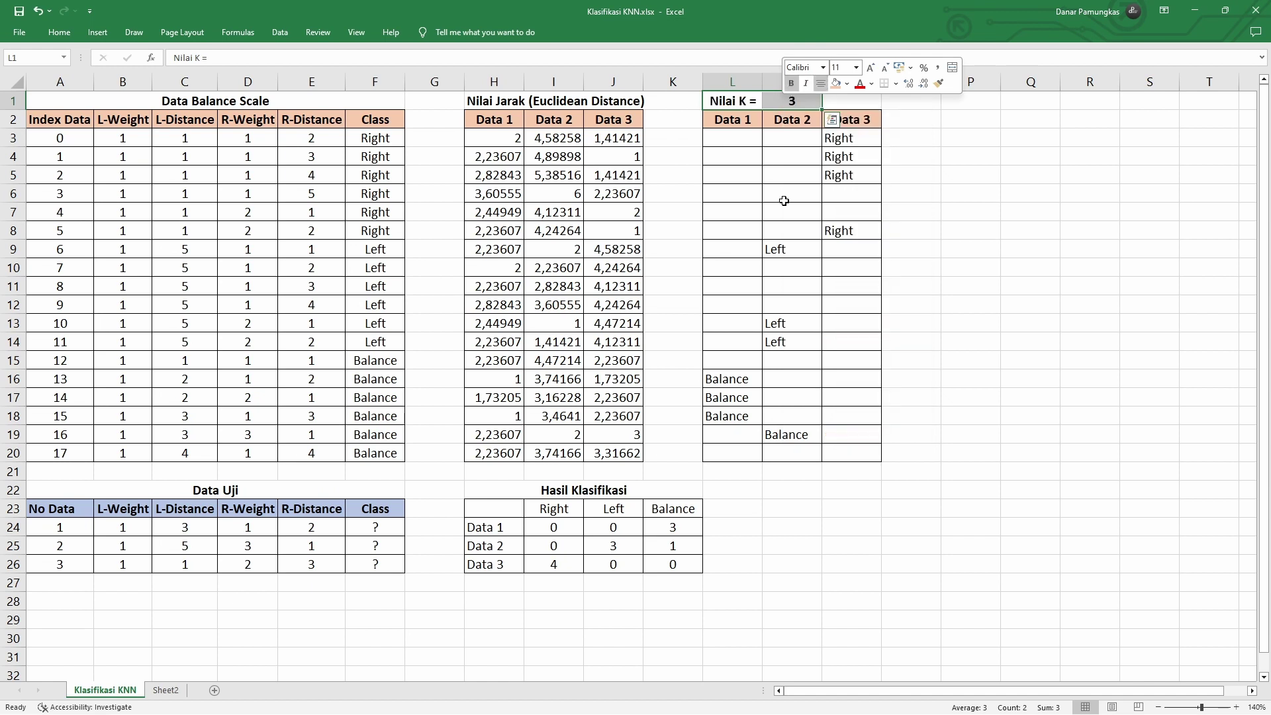
pyautogui.click(924, 228)
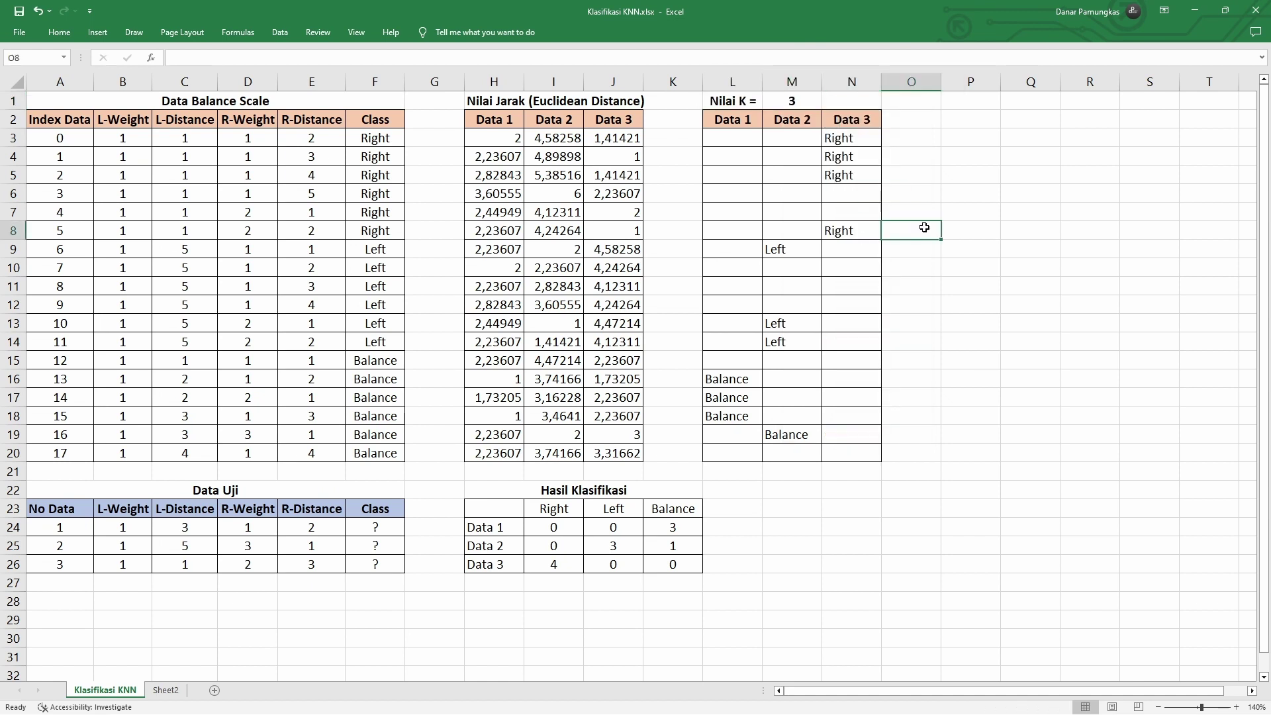
pyautogui.click(552, 528)
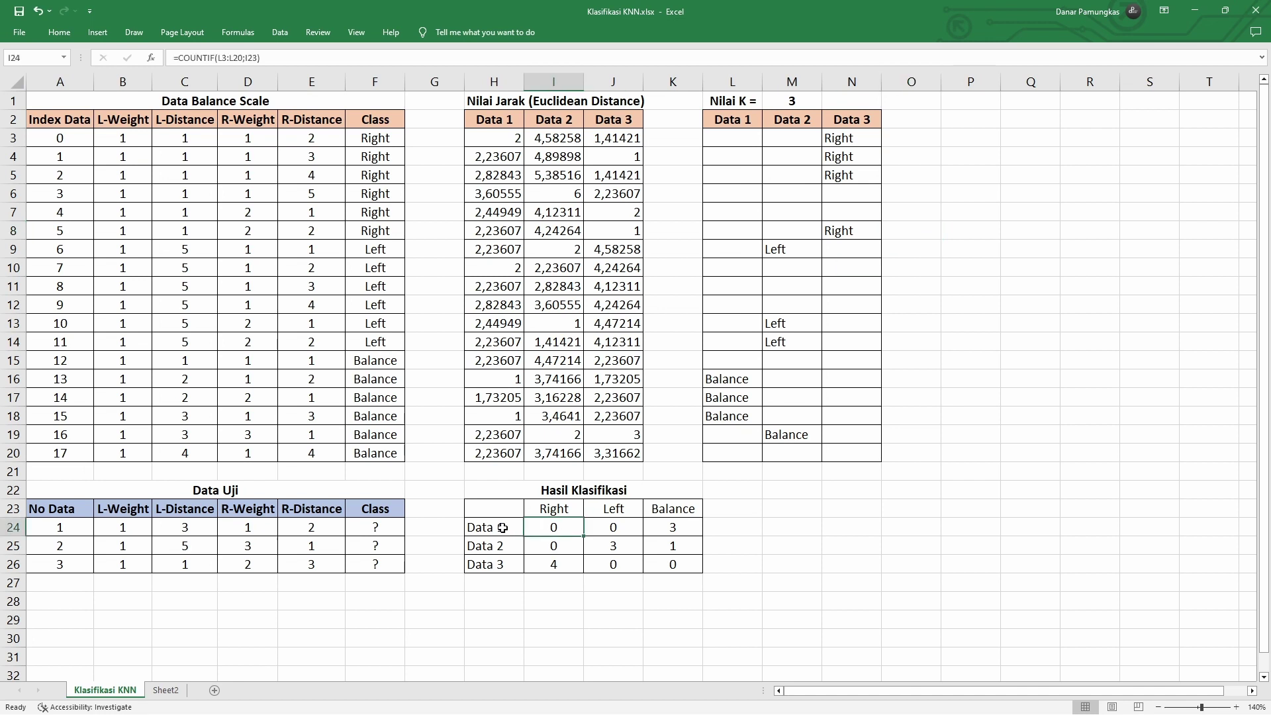
# Step: Compare the Data 1 neighbour counts in Hasil Klasifikasi and enter Balance as the class of test row 1 in F24
pyautogui.moveTo(502, 527); pyautogui.dragTo(657, 525)
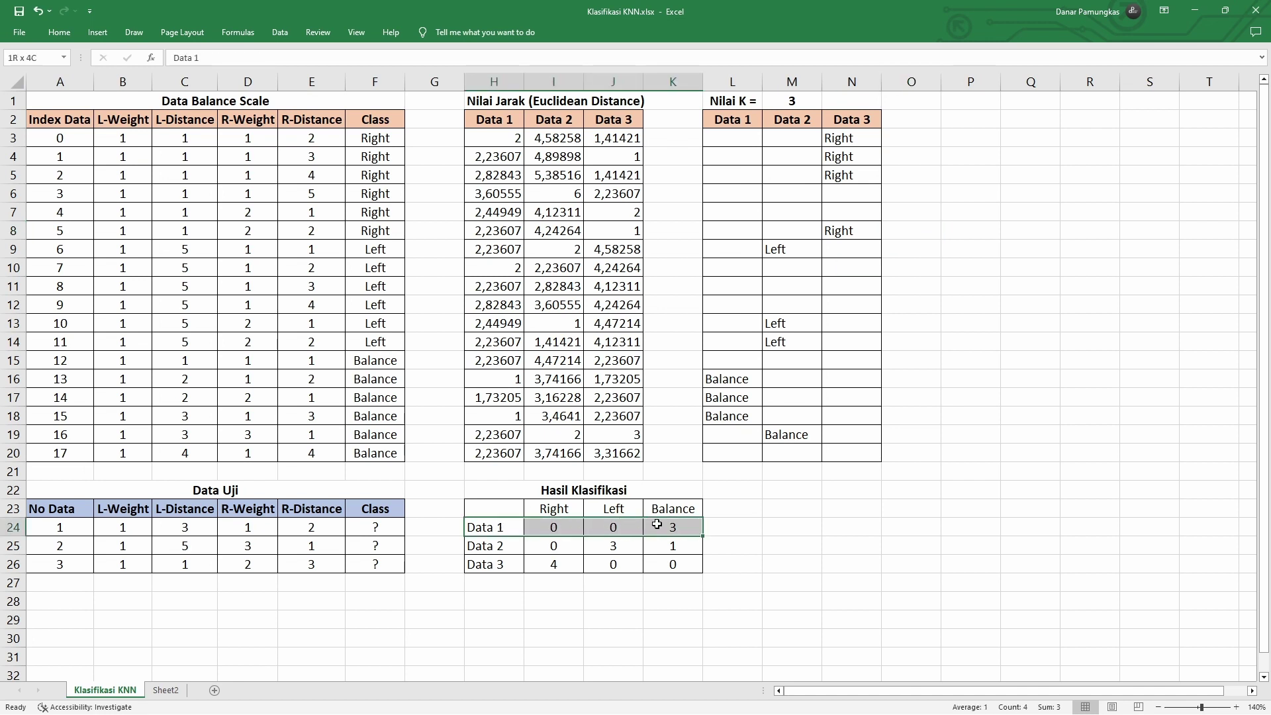
pyautogui.click(675, 512)
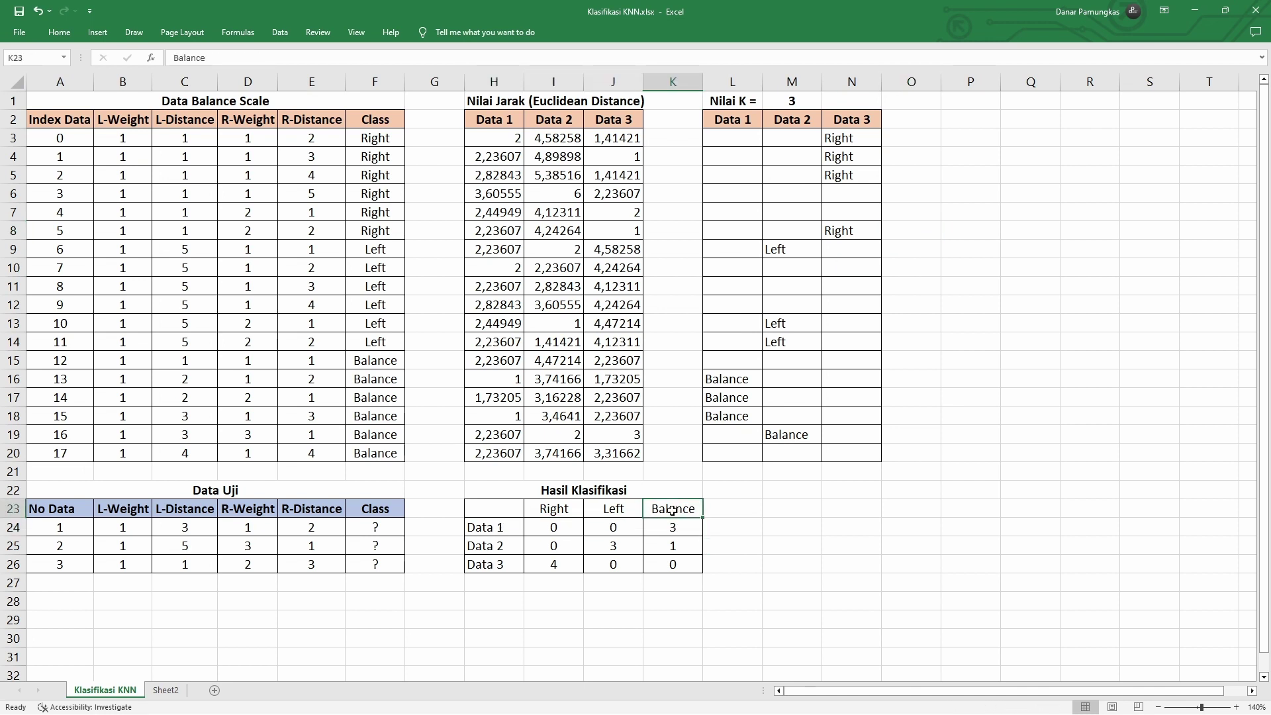
pyautogui.moveTo(670, 524); pyautogui.dragTo(673, 511)
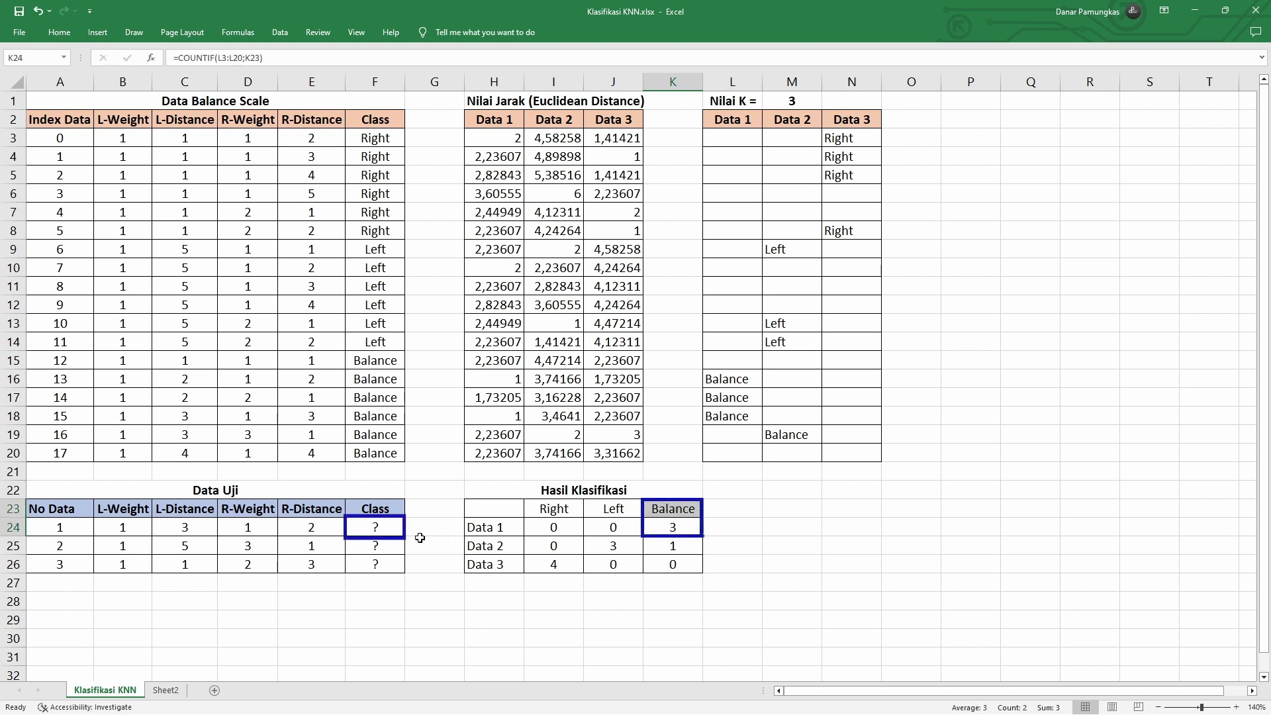
pyautogui.click(384, 524)
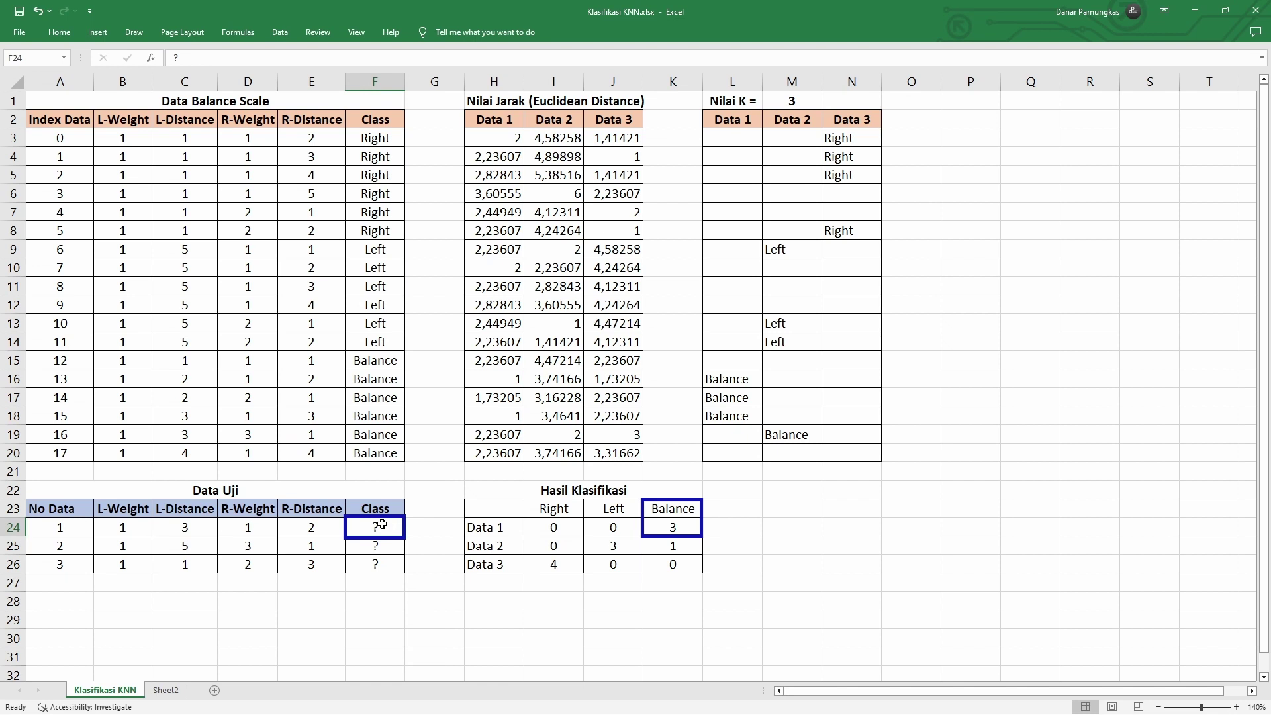
pyautogui.write('Balance')
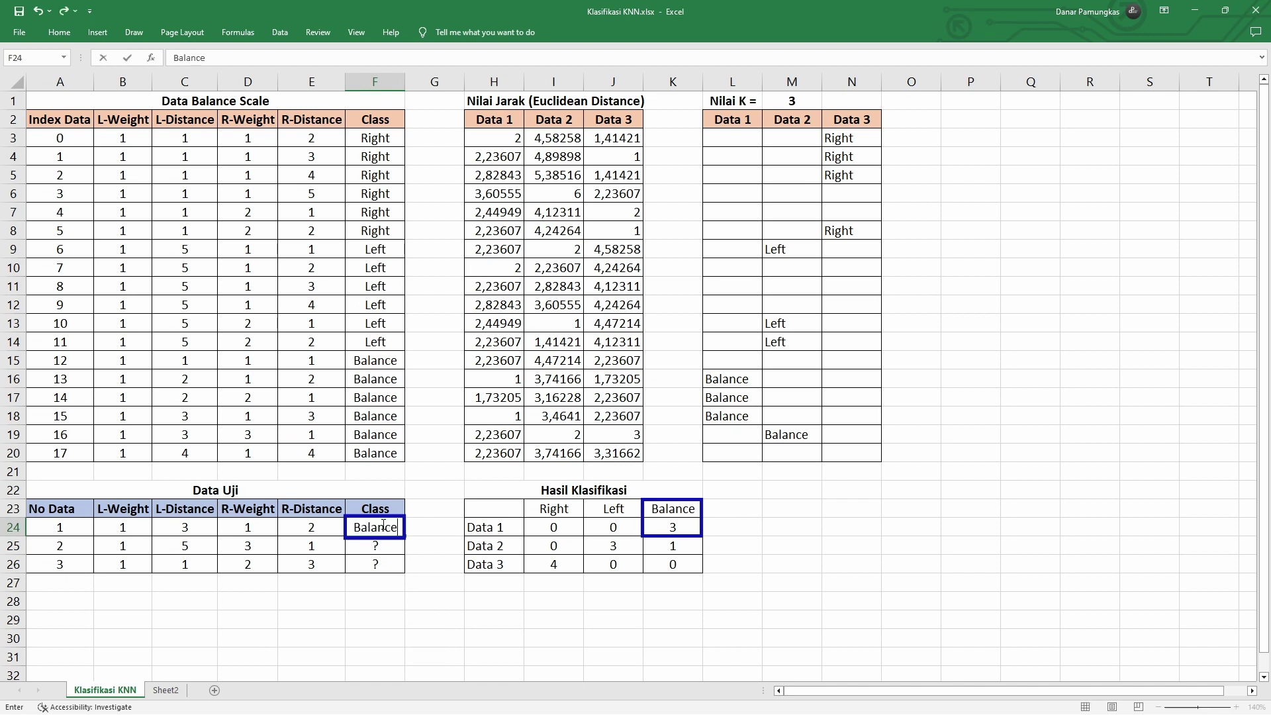
# Step: Compare the Data 2 neighbour counts and enter Left as the class of test row 2 in F25
pyautogui.click(554, 539)
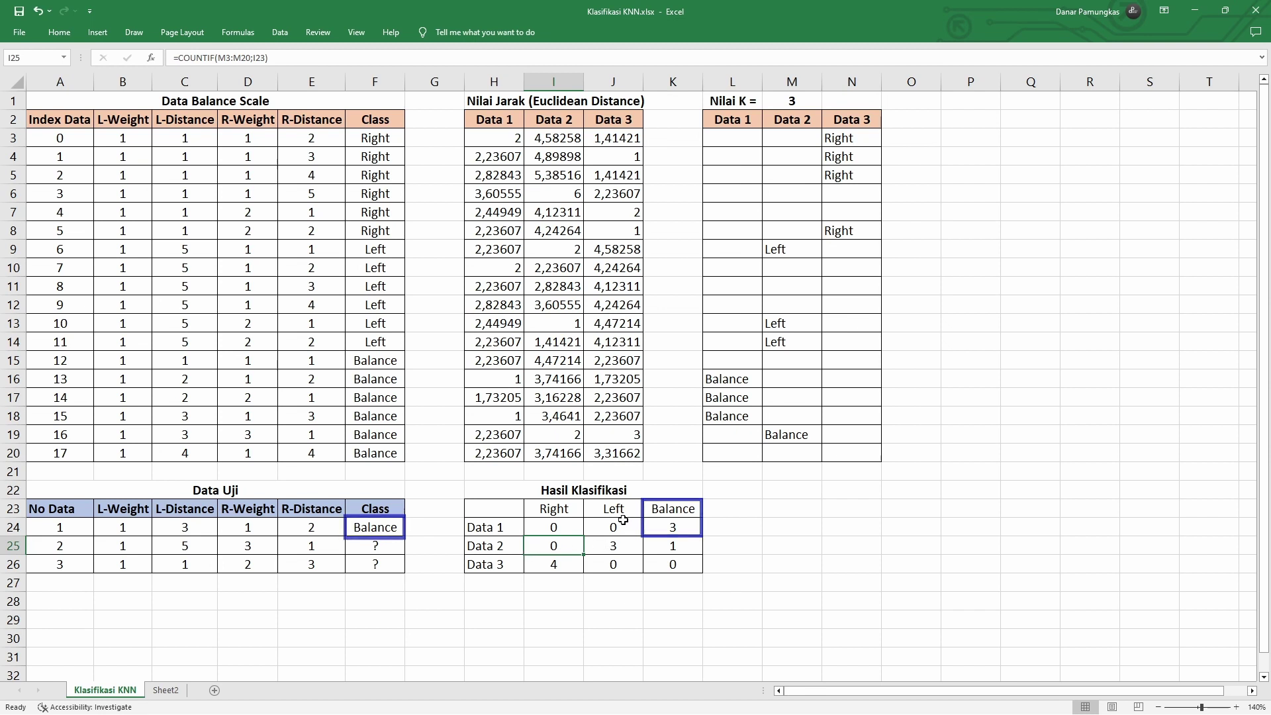
pyautogui.click(613, 545)
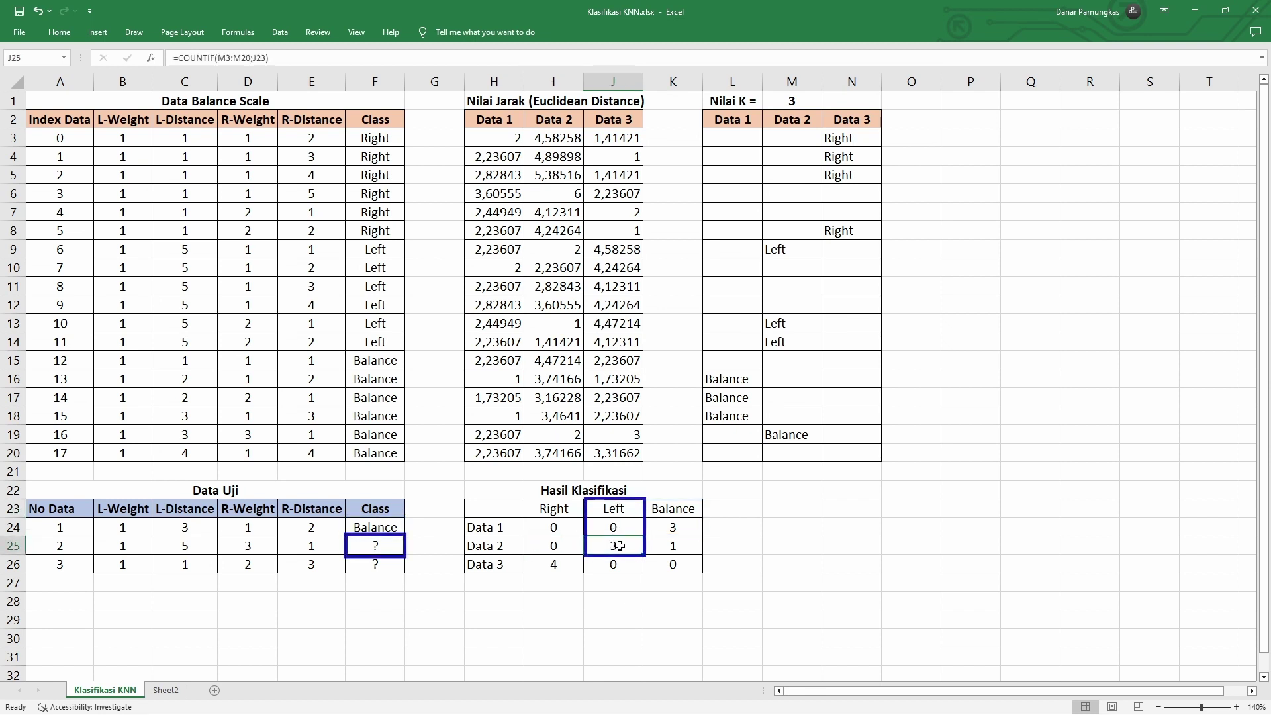
pyautogui.hotkey('shift', 'Right')
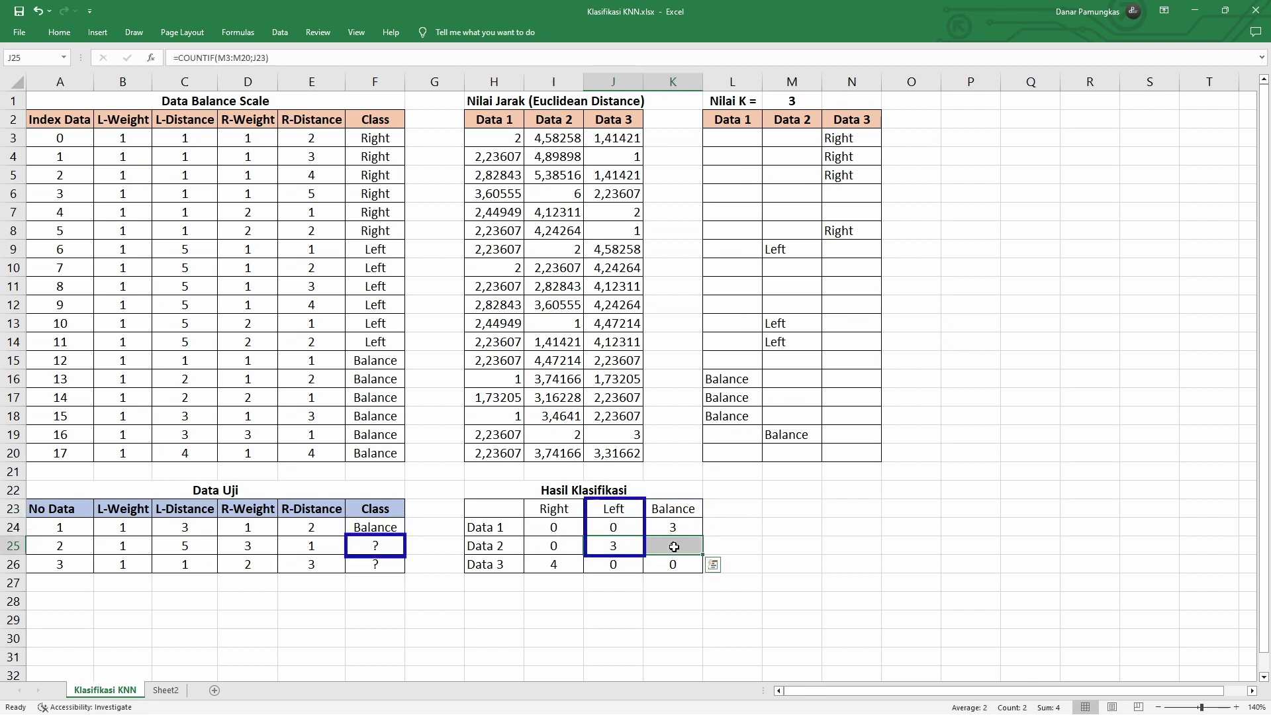
pyautogui.click(380, 547)
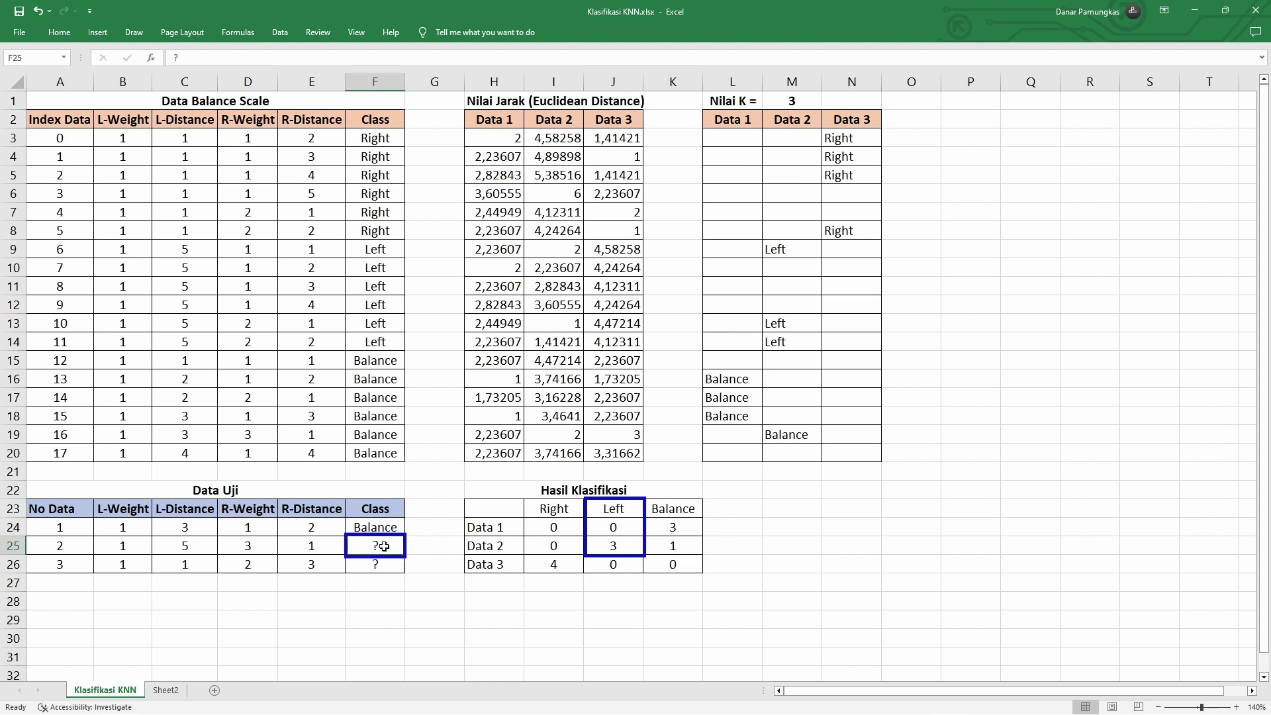
pyautogui.write('Left')
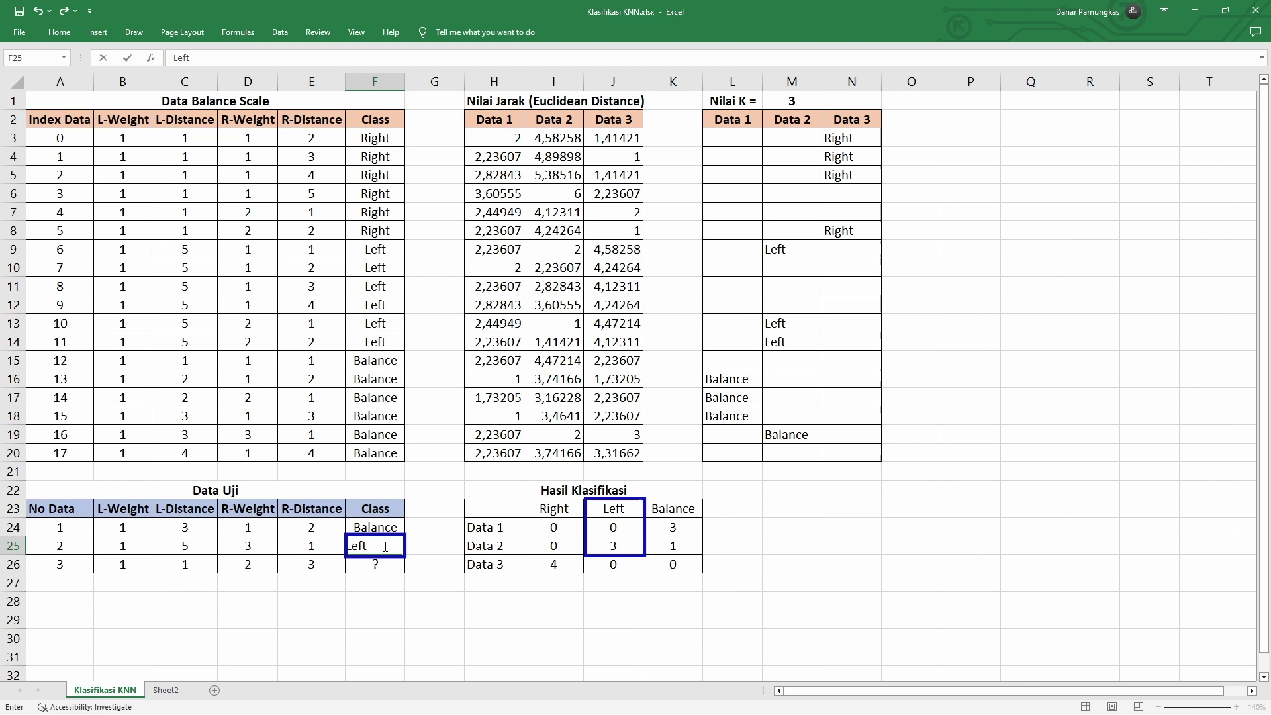
pyautogui.press('Return')
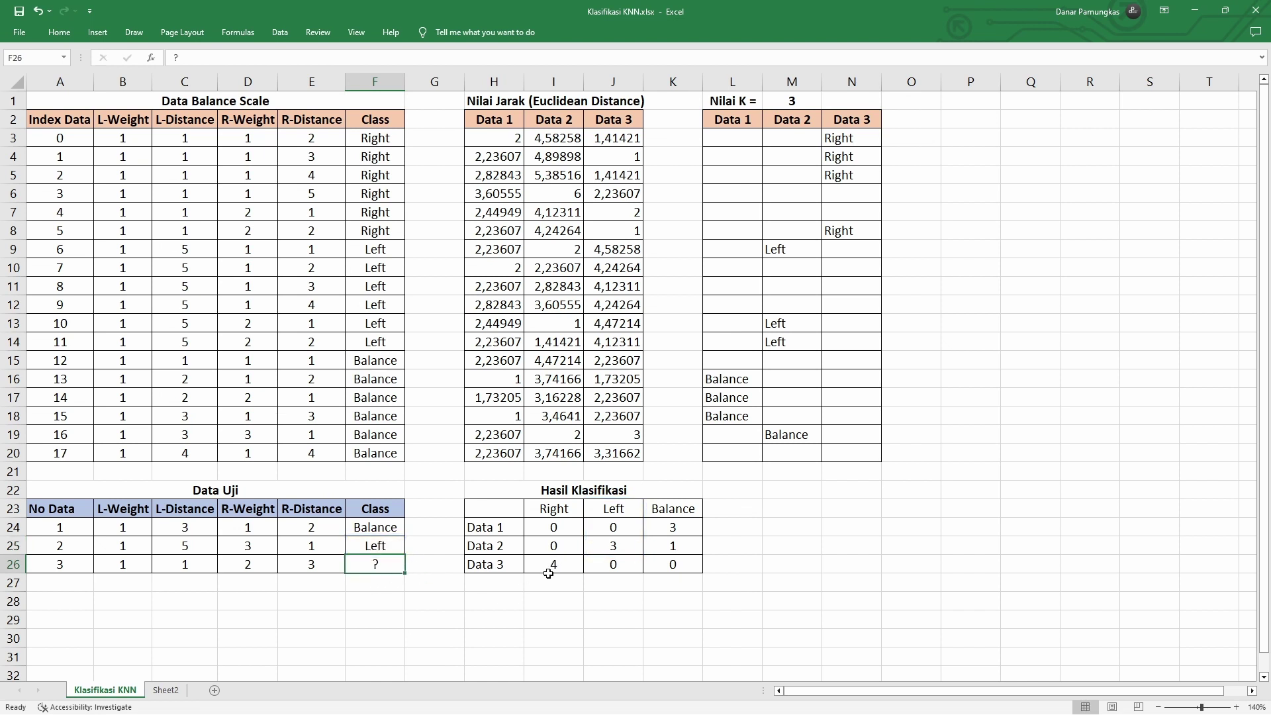
# Step: Check the Data 3 neighbour counts and enter Balance as the class of test row 3 in F26
pyautogui.moveTo(549, 563)
pyautogui.mouseDown()
pyautogui.moveTo(653, 557)
pyautogui.moveTo(530, 576)
pyautogui.mouseUp()
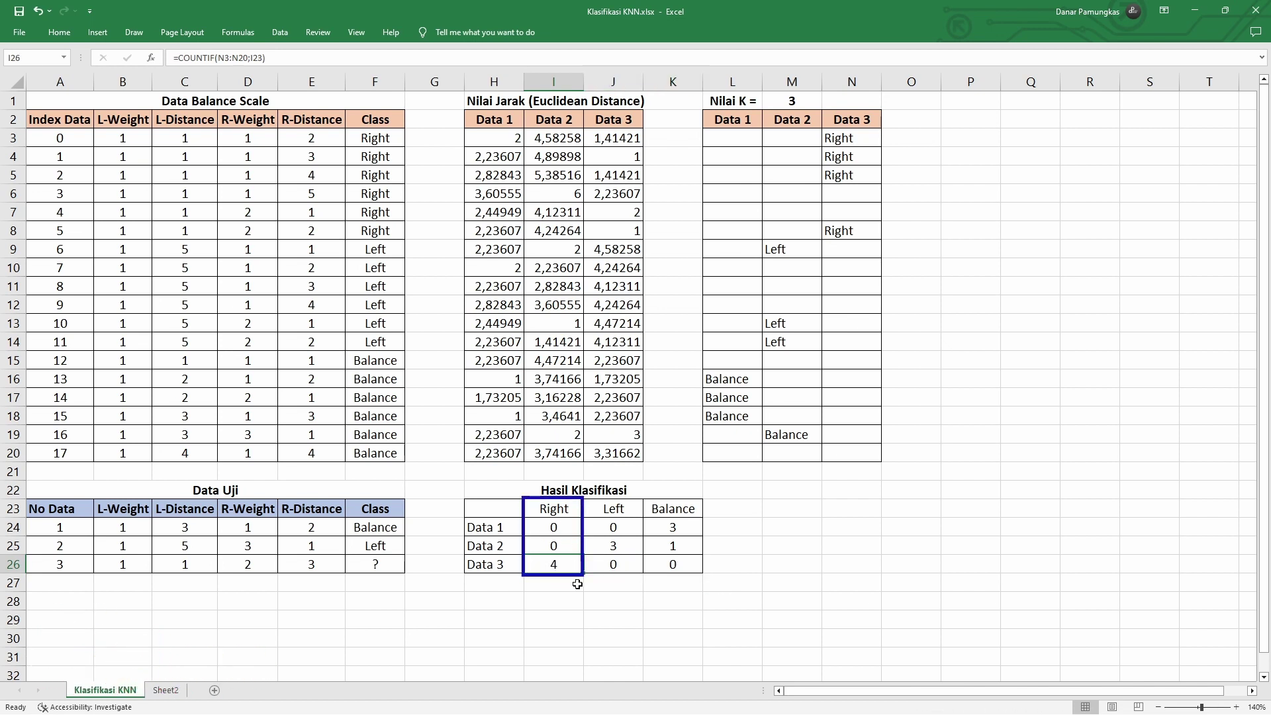
pyautogui.moveTo(582, 574); pyautogui.dragTo(670, 568)
pyautogui.click(382, 572)
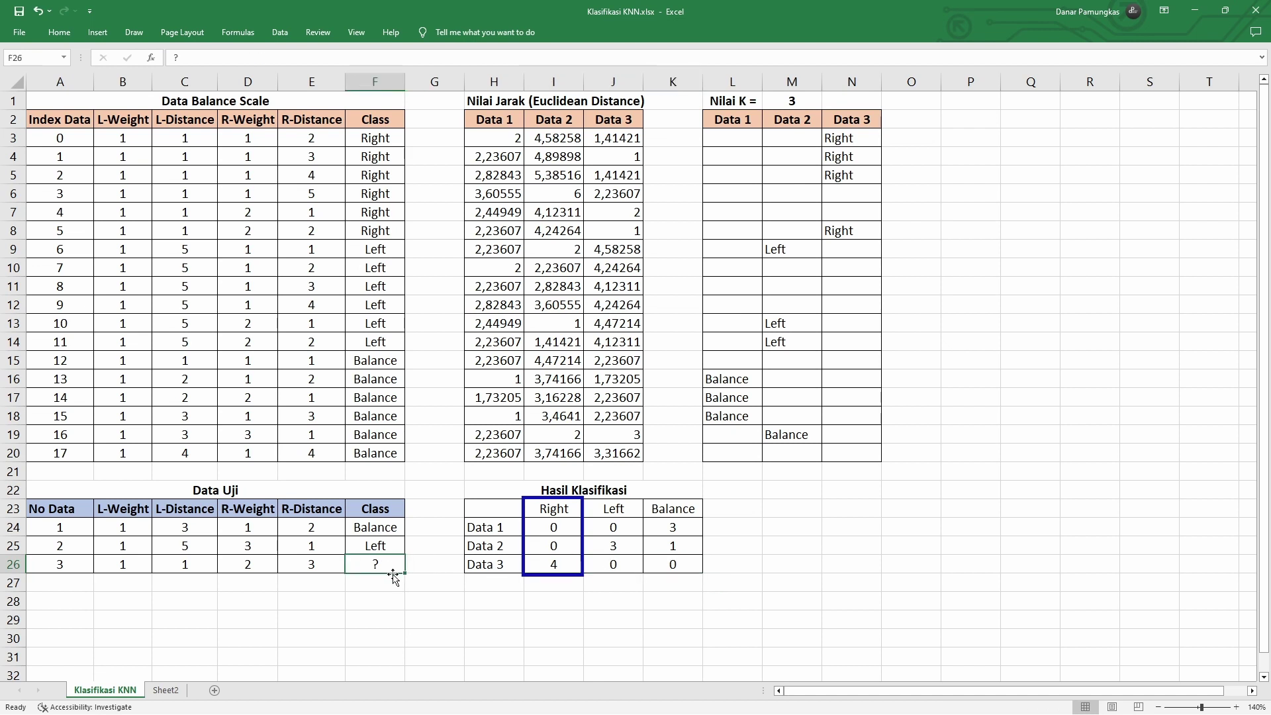
pyautogui.write('Bal')
pyautogui.press('Tab')
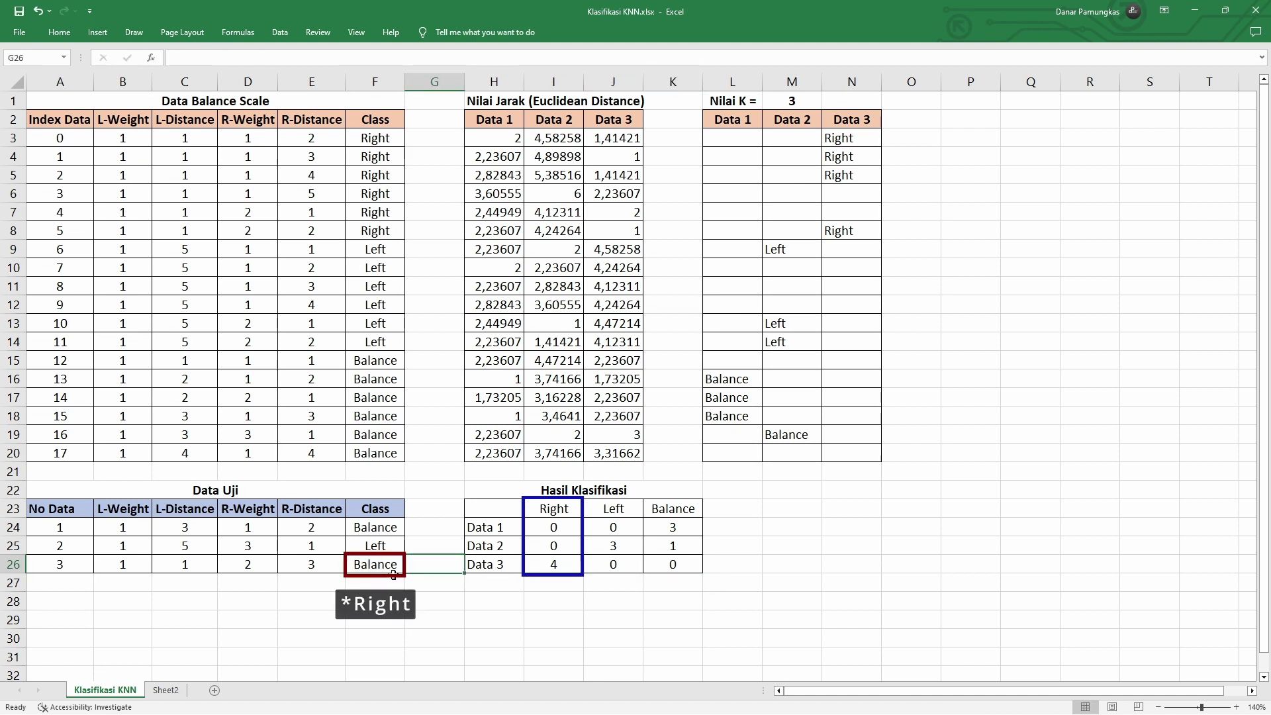
pyautogui.click(498, 615)
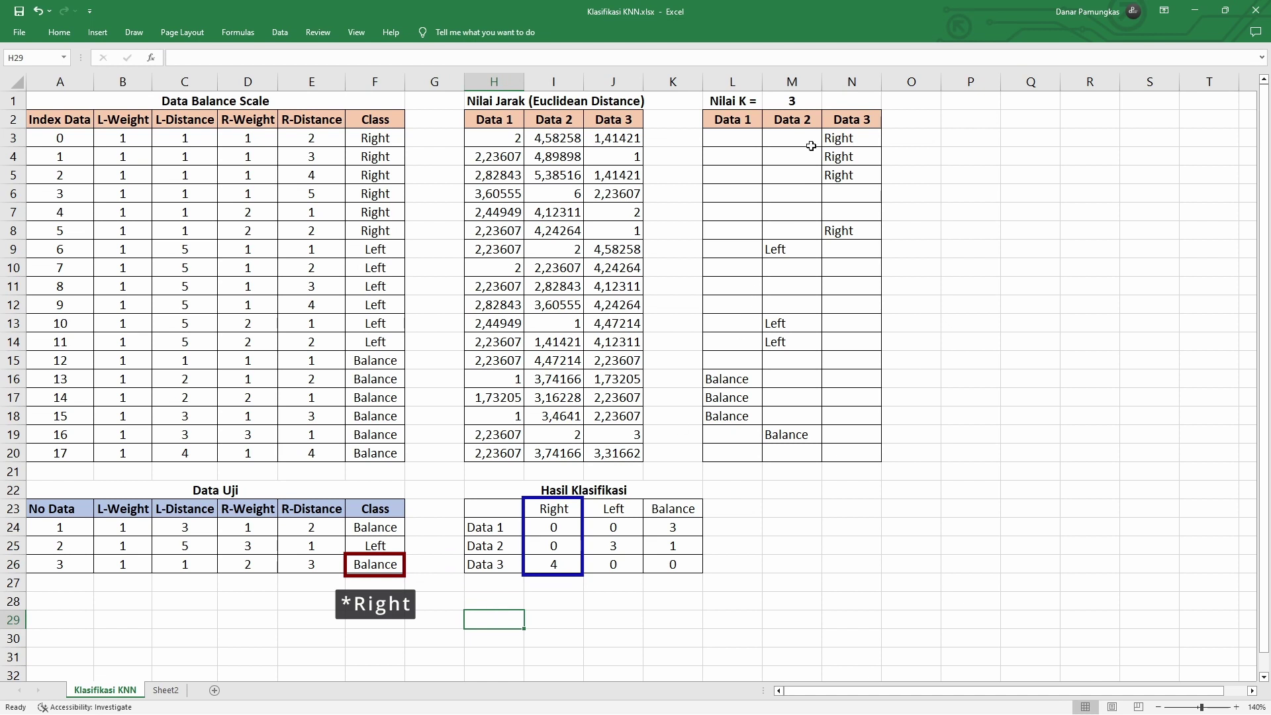
# Step: Set the Nilai K value in M1 to 5
pyautogui.click(803, 103)
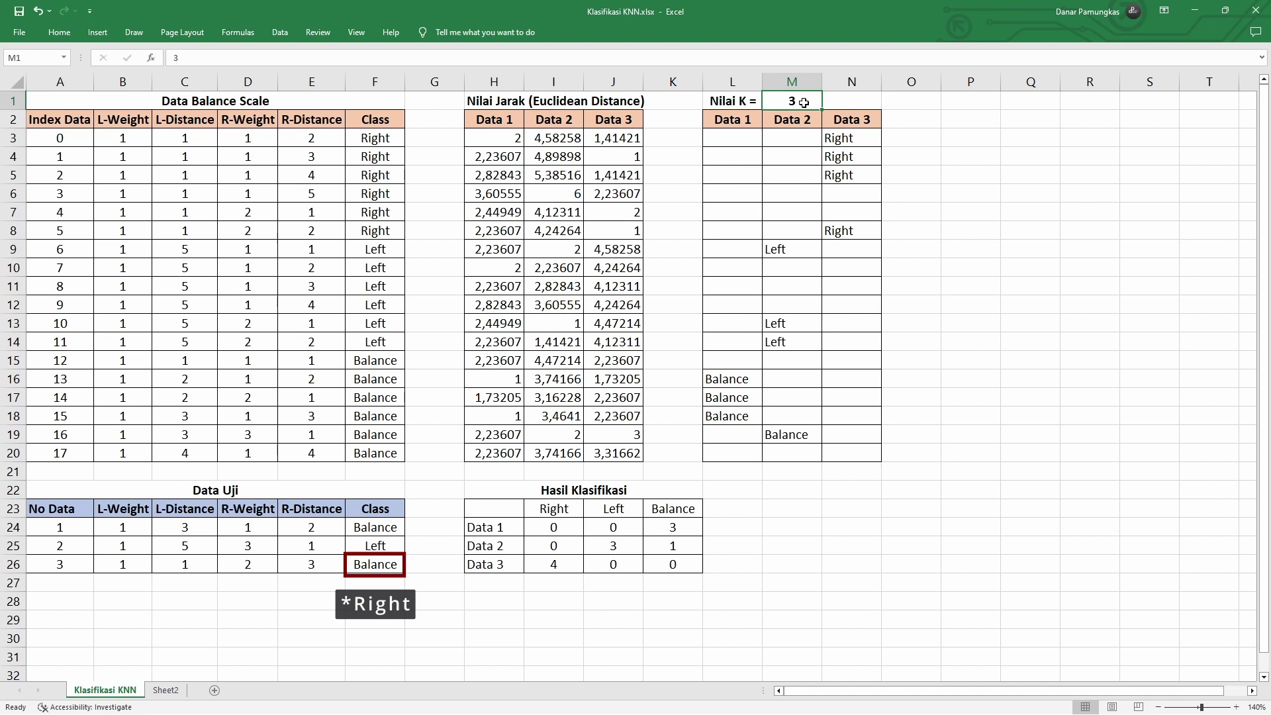
pyautogui.write('5')
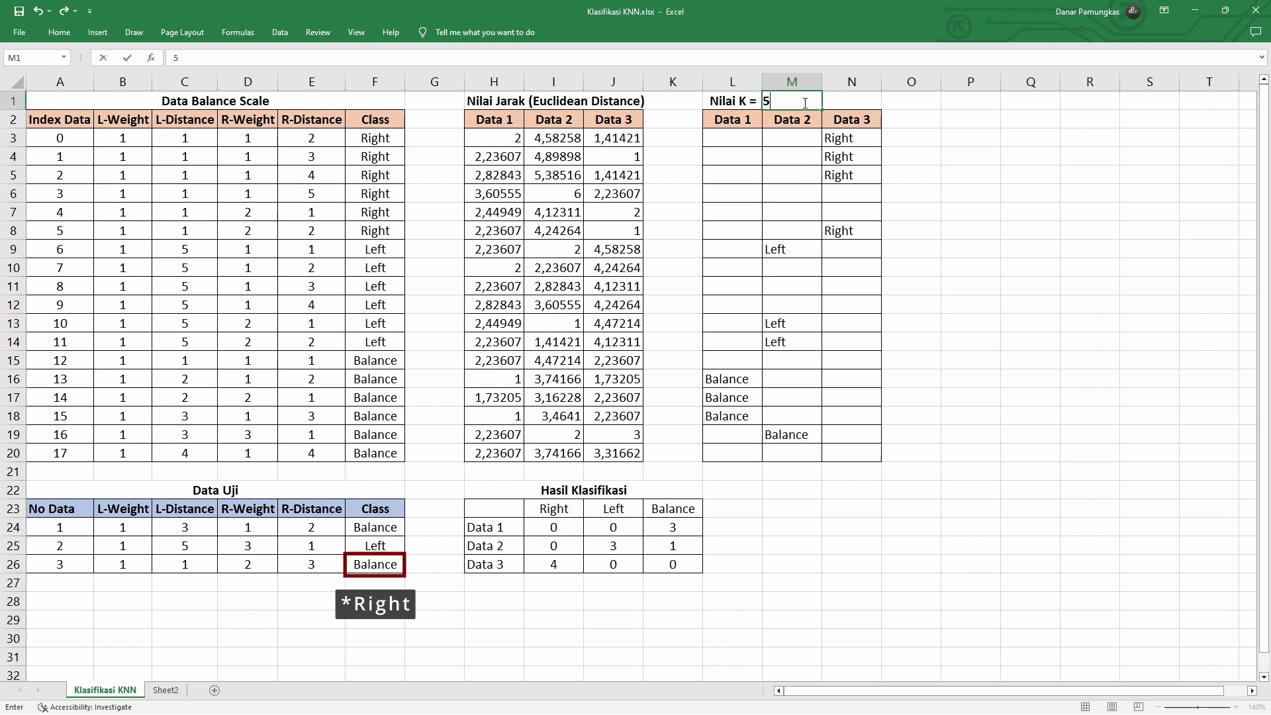
pyautogui.press('Return')
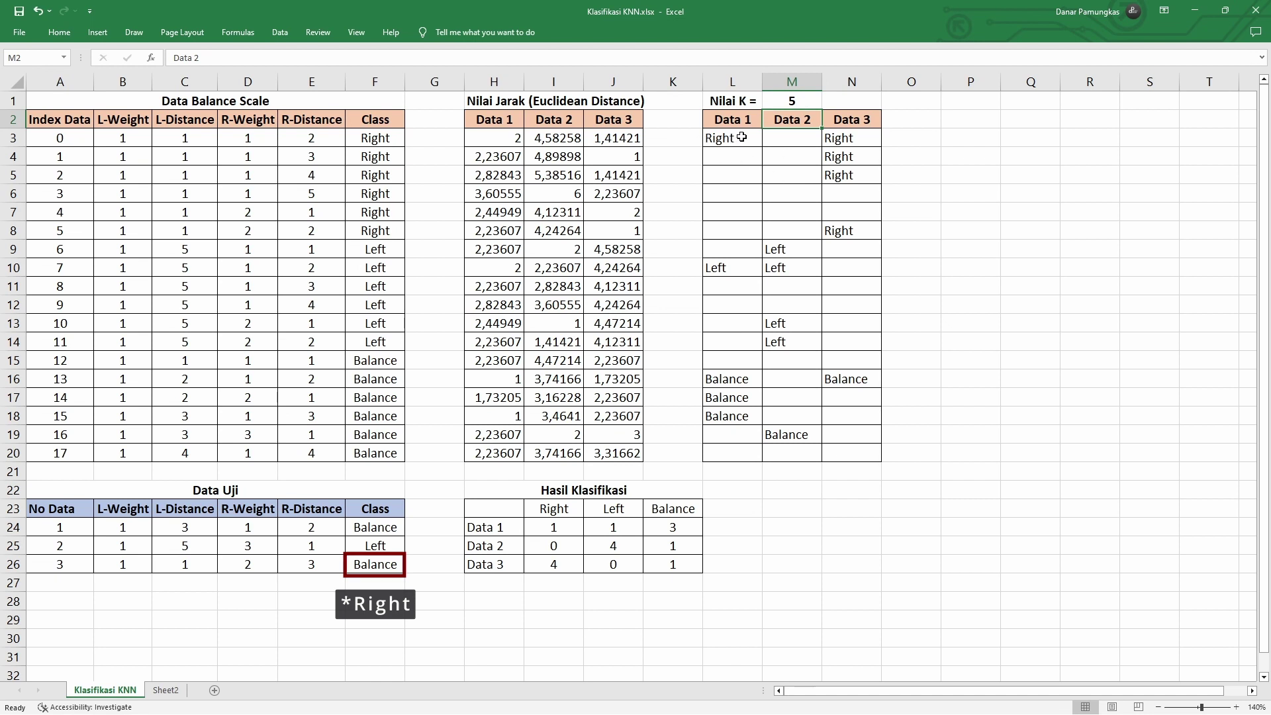
# Step: Examine the recalculated Data 1 neighbours and the Data 1 and Data 2 counts, comparing them with the classes assigned in Data Uji
pyautogui.moveTo(729, 138); pyautogui.dragTo(728, 264)
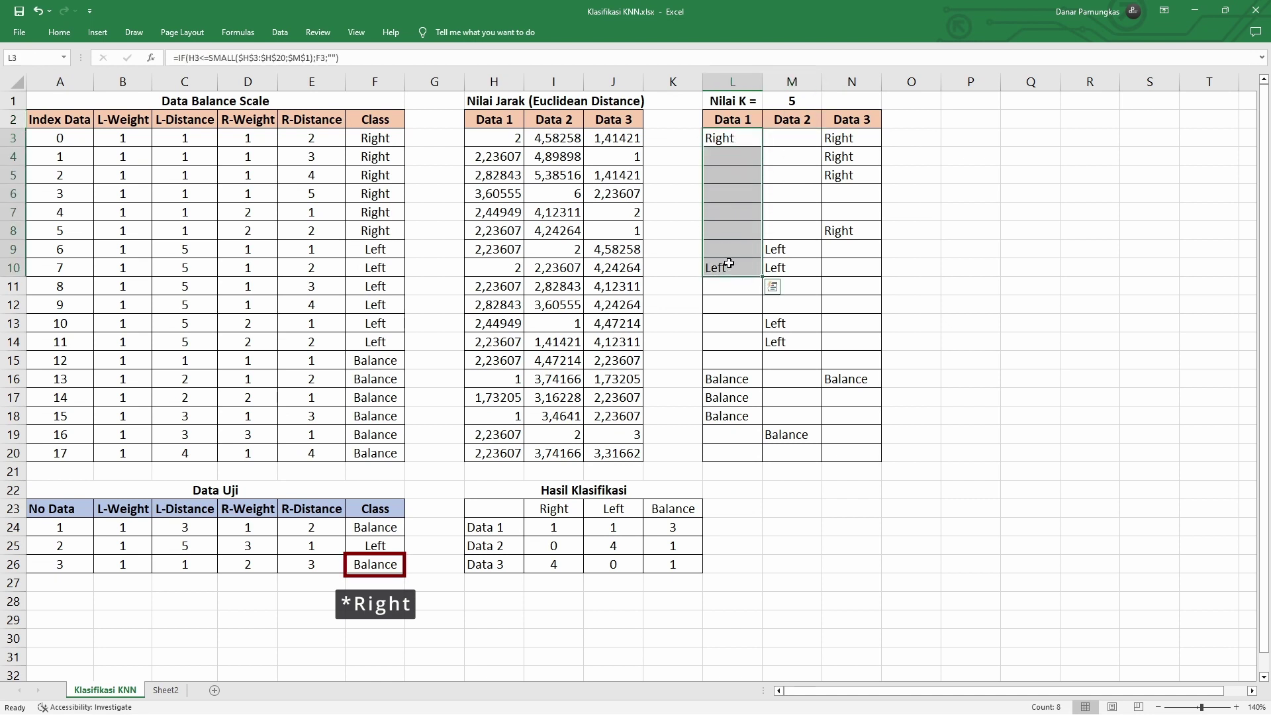
pyautogui.click(729, 265)
pyautogui.click(742, 138)
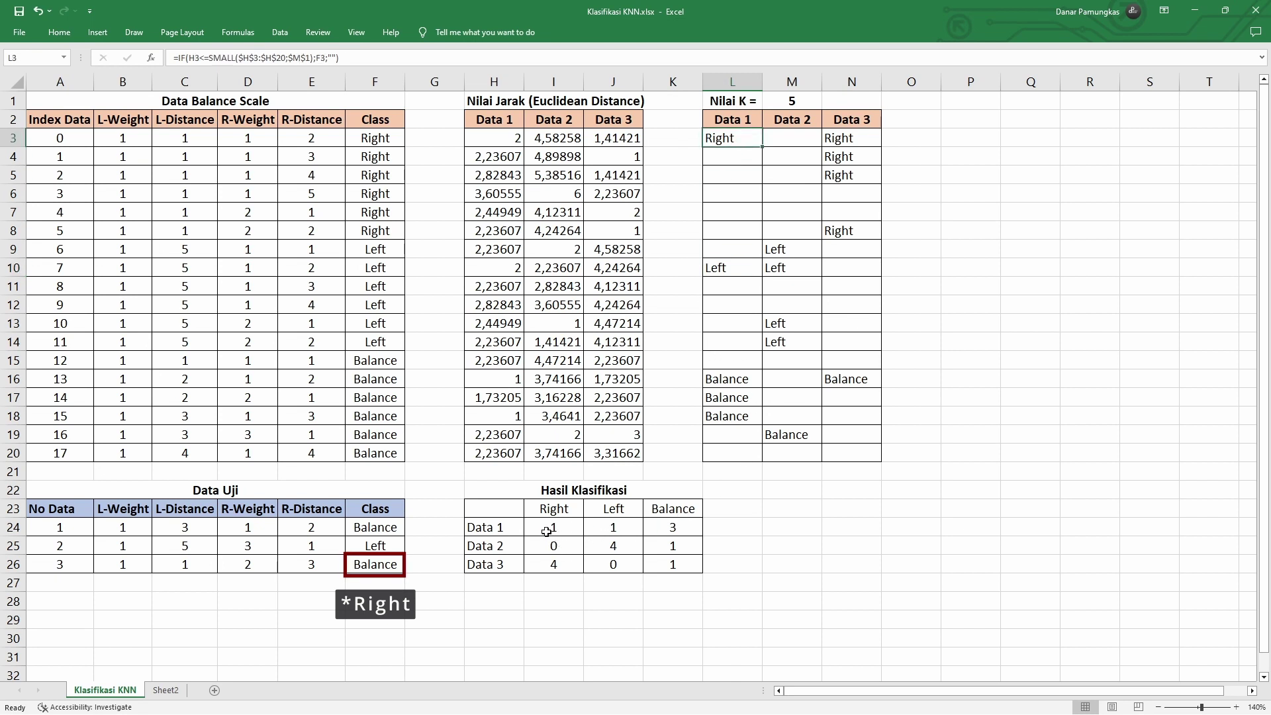
pyautogui.moveTo(546, 531); pyautogui.dragTo(616, 529)
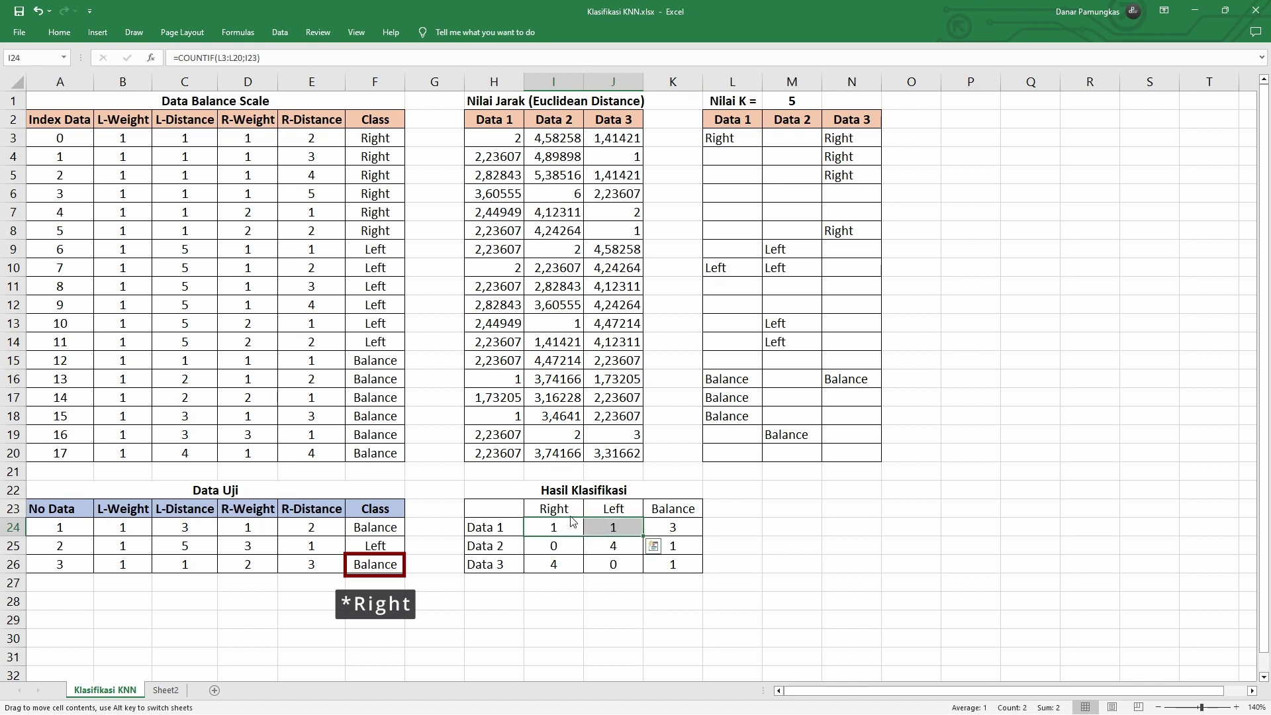
pyautogui.click(673, 525)
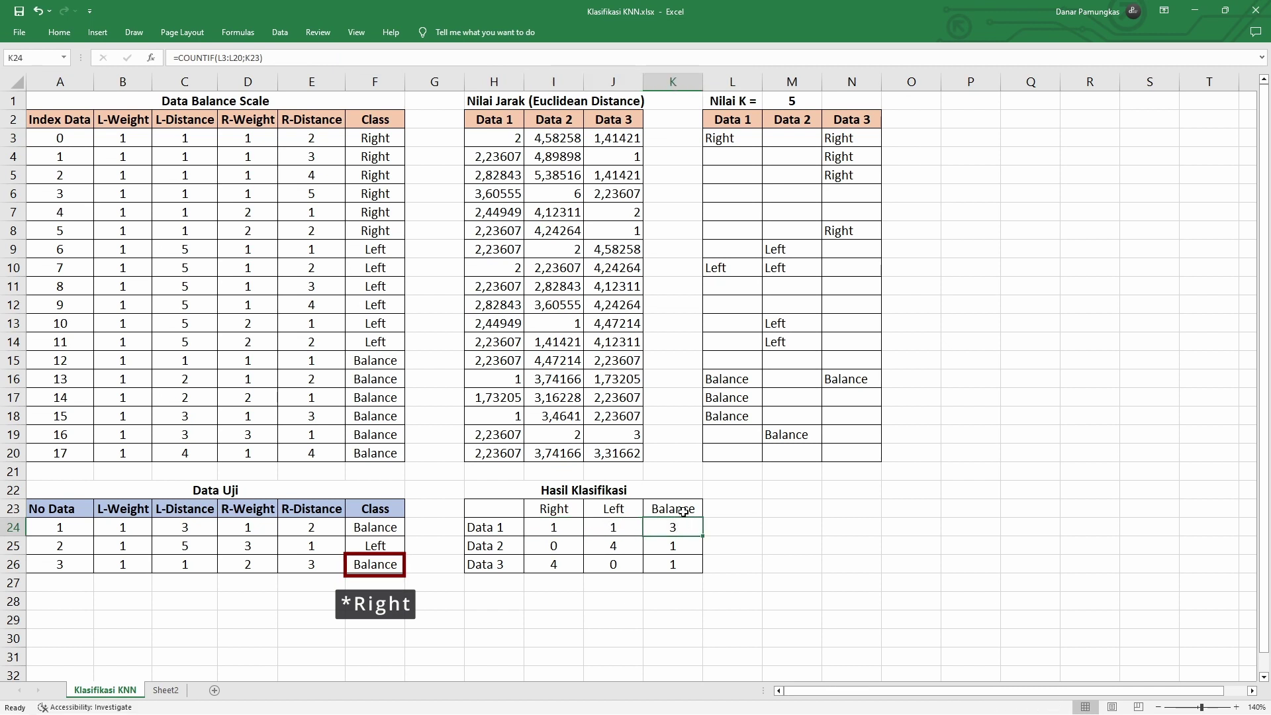
pyautogui.moveTo(683, 512); pyautogui.dragTo(679, 527)
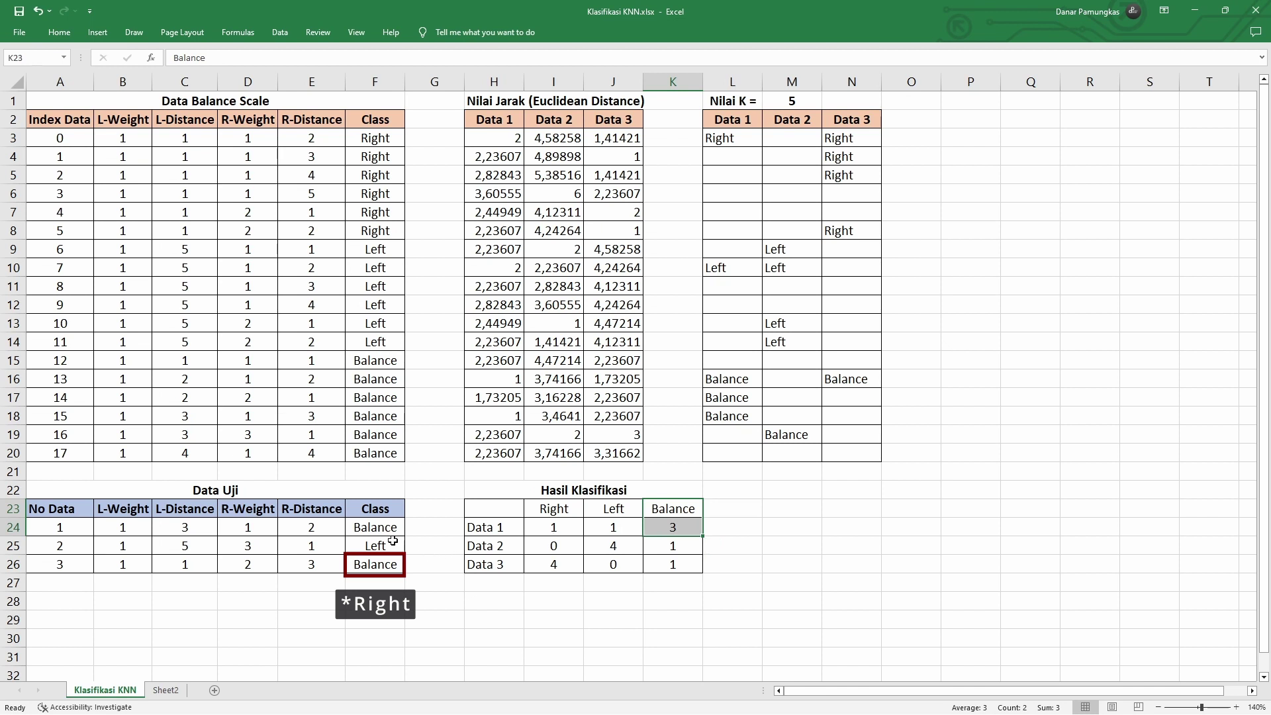
pyautogui.click(490, 559)
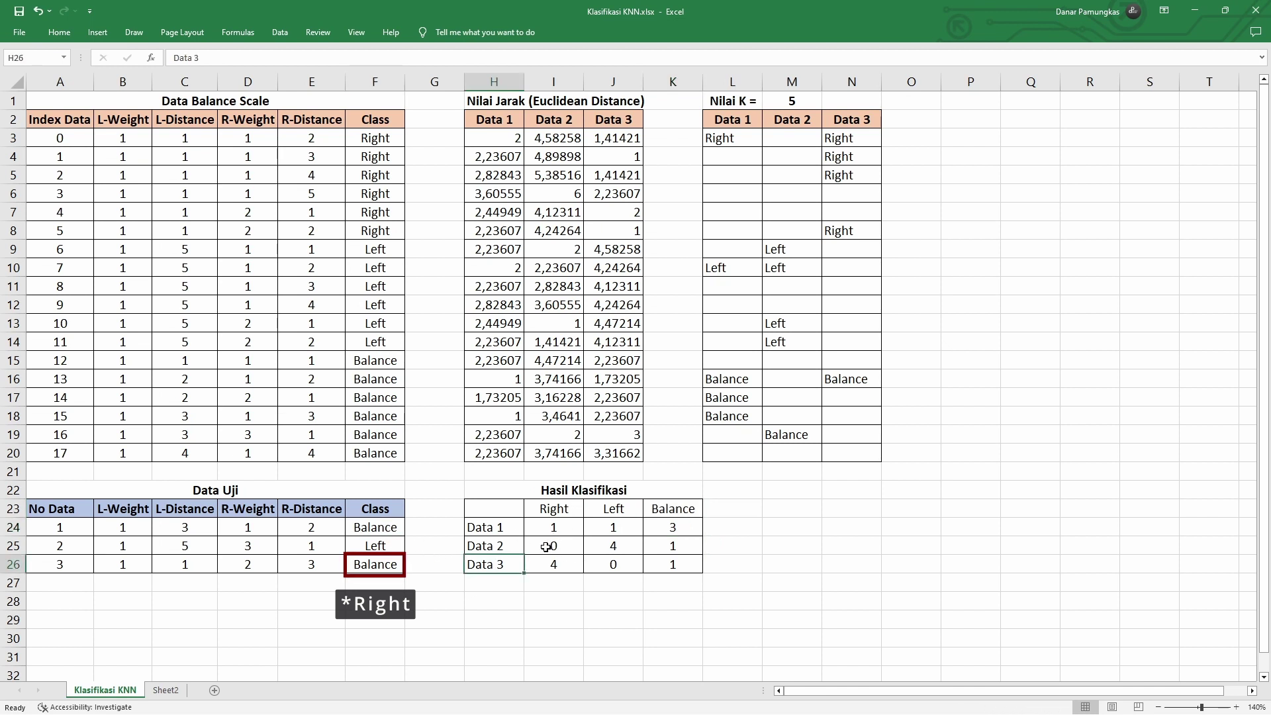
pyautogui.moveTo(546, 546); pyautogui.dragTo(663, 552)
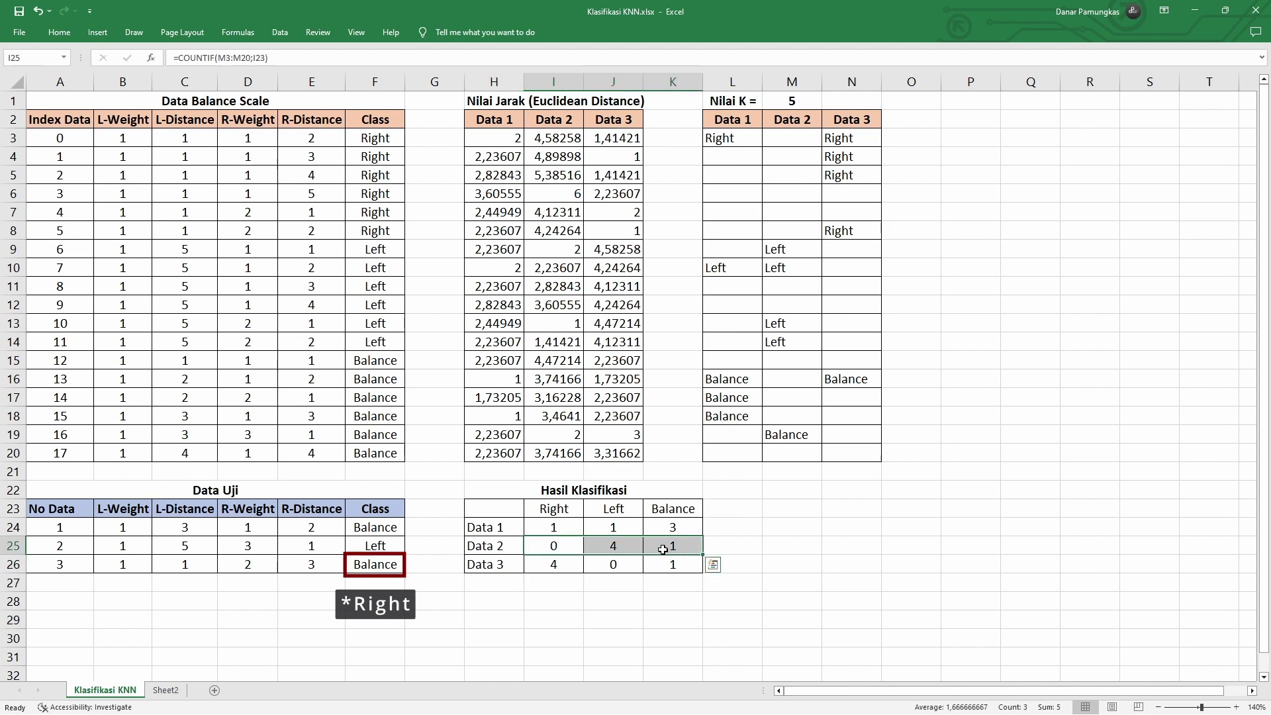
pyautogui.click(663, 552)
pyautogui.keyDown('ctrl'); pyautogui.click(615, 547); pyautogui.keyUp('ctrl')
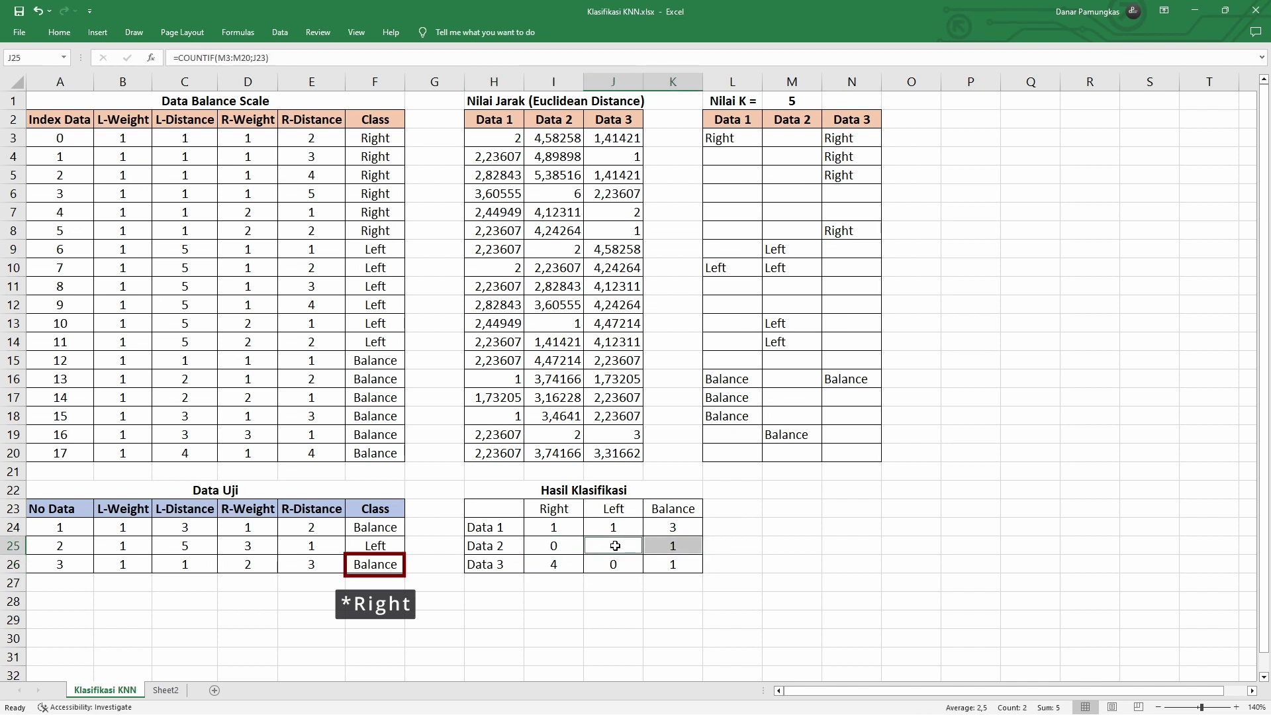
pyautogui.keyDown('ctrl'); pyautogui.click(612, 513); pyautogui.keyUp('ctrl')
pyautogui.keyDown('ctrl'); pyautogui.click(380, 545); pyautogui.keyUp('ctrl')
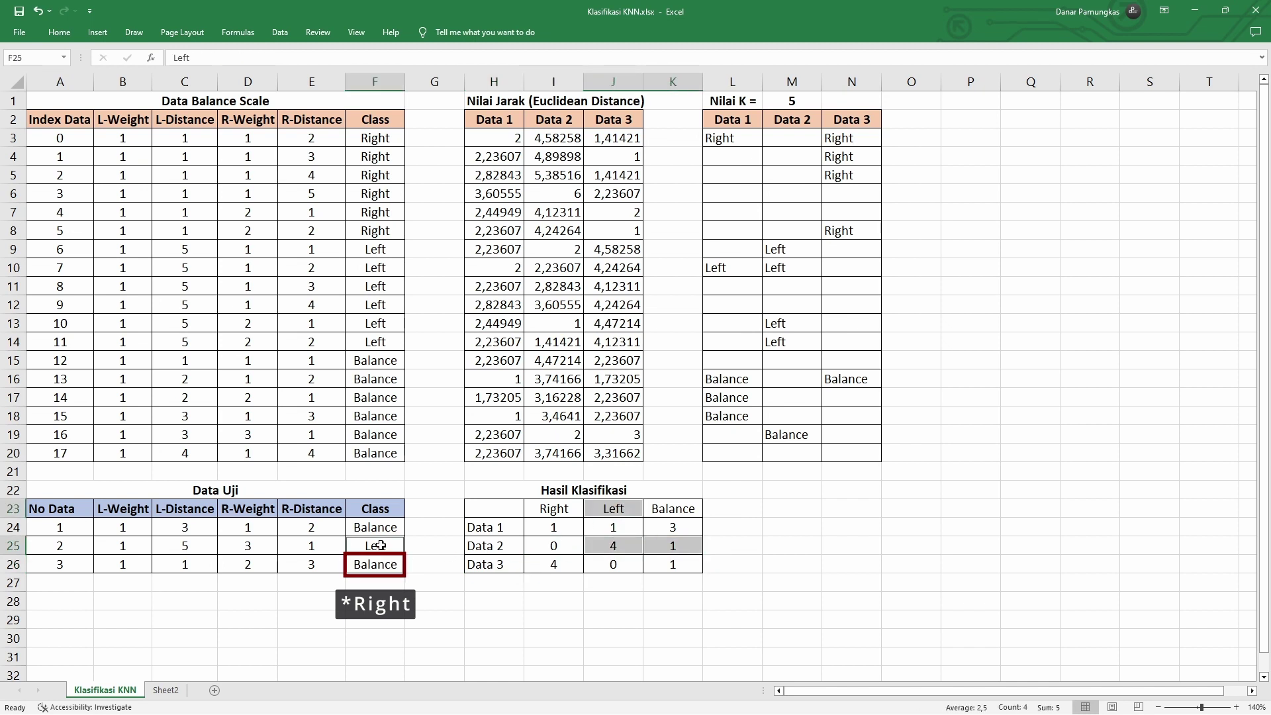
pyautogui.click(437, 606)
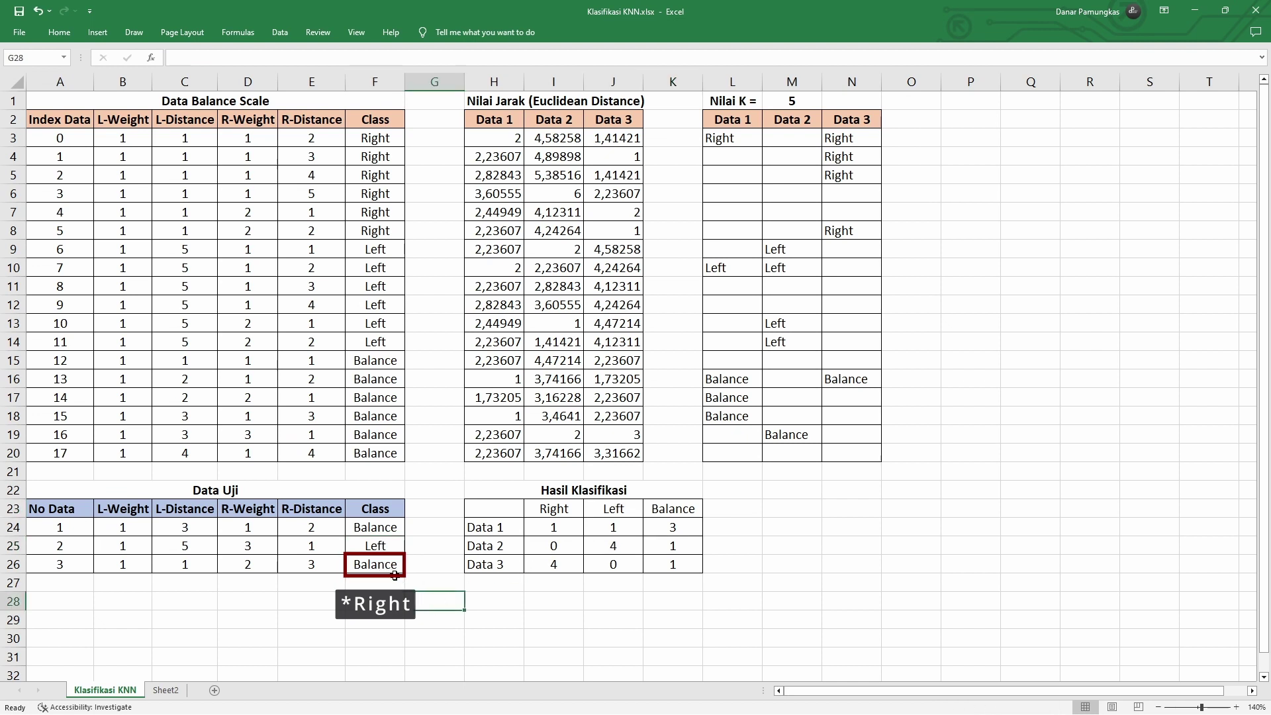
pyautogui.press('Right')
pyautogui.press('Right')
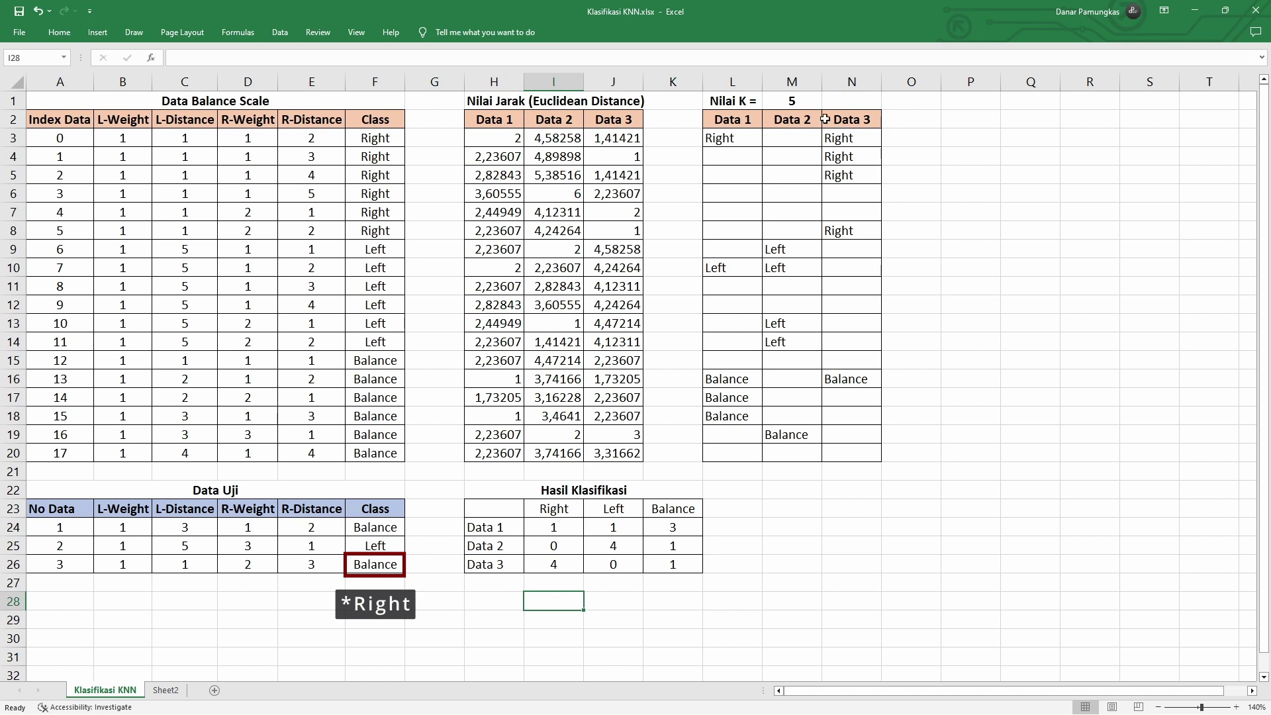
# Step: Set the Nilai K value in M1 to 7 and compare the Data 1 neighbour counts with its assigned class
pyautogui.click(795, 100)
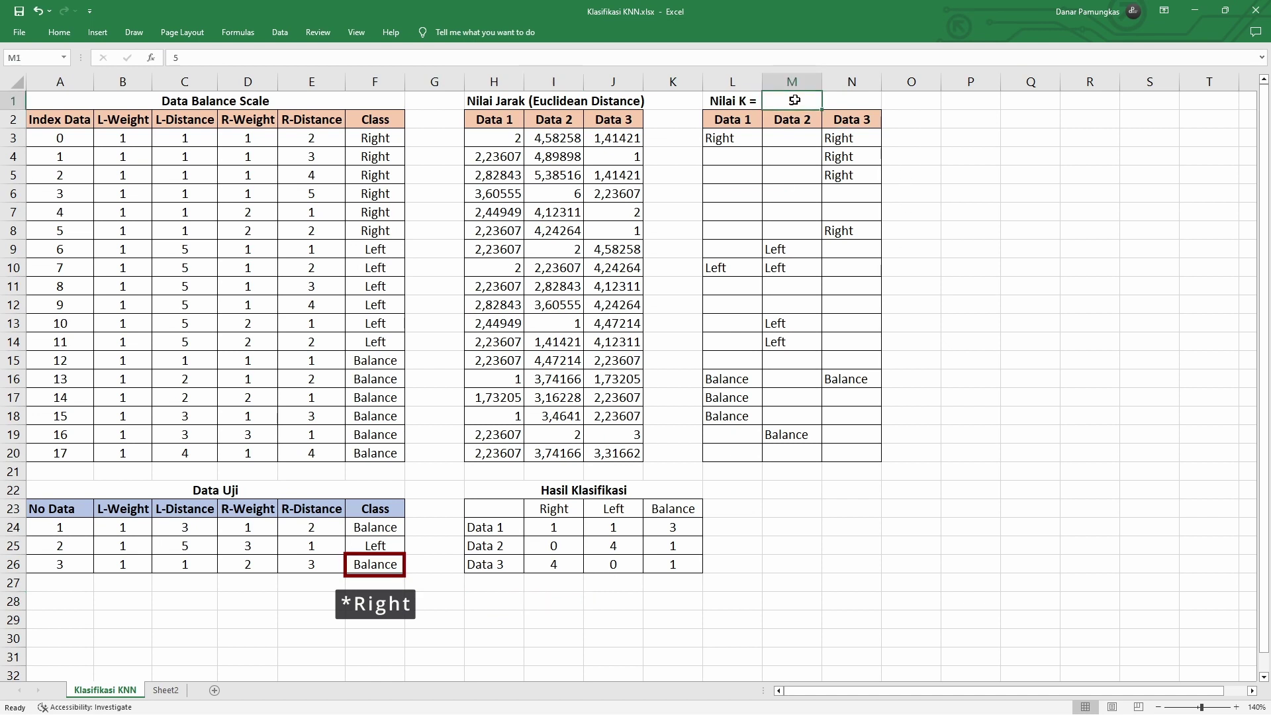
pyautogui.write('7')
pyautogui.press('Return')
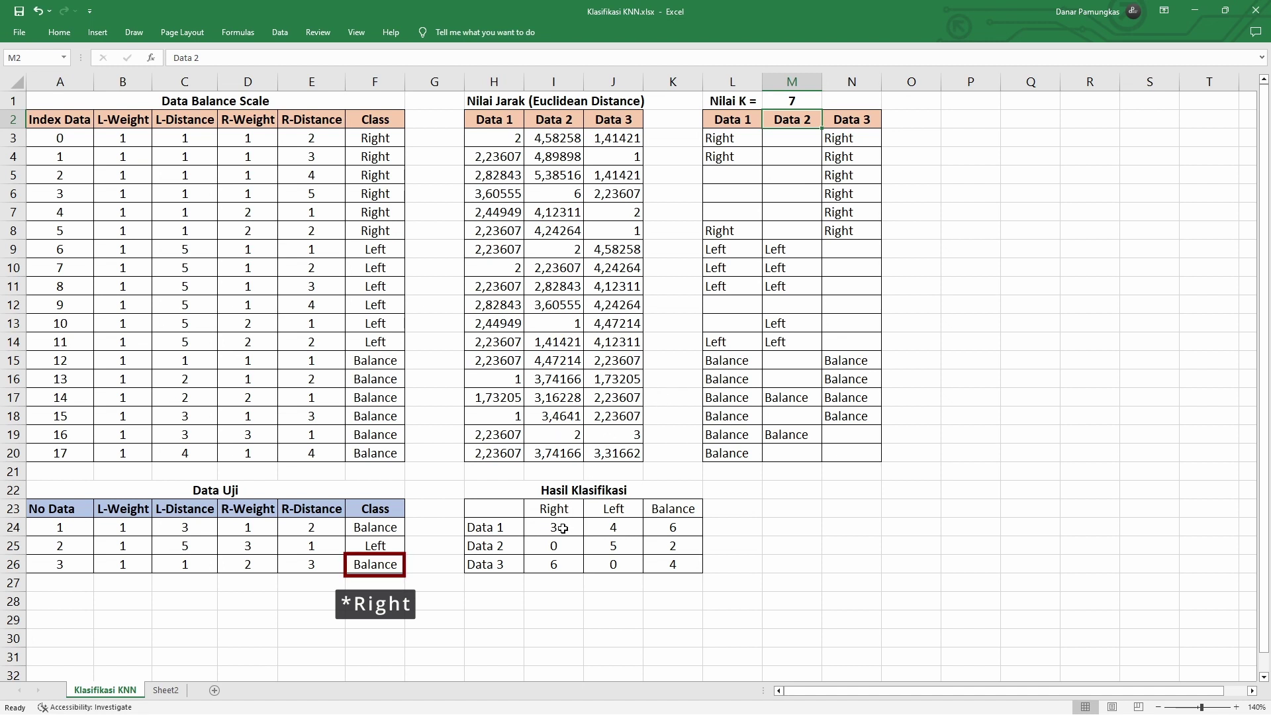
pyautogui.moveTo(560, 529); pyautogui.dragTo(646, 530)
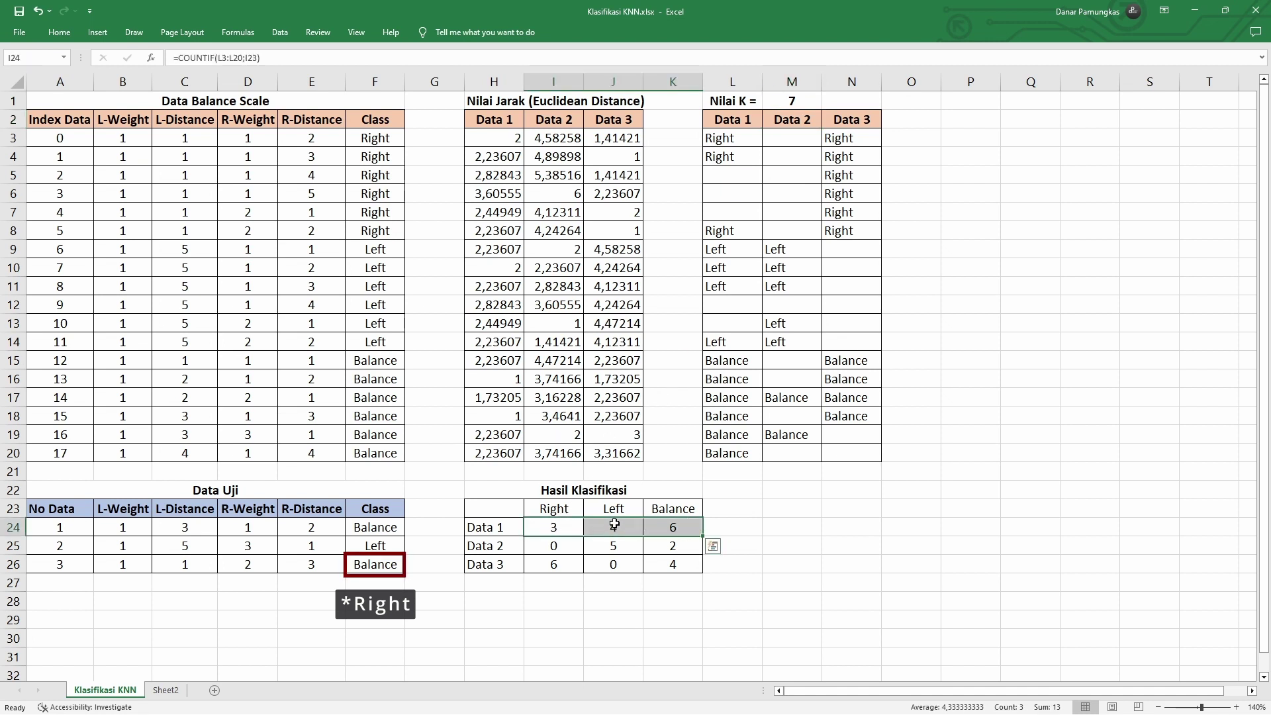
pyautogui.click(629, 544)
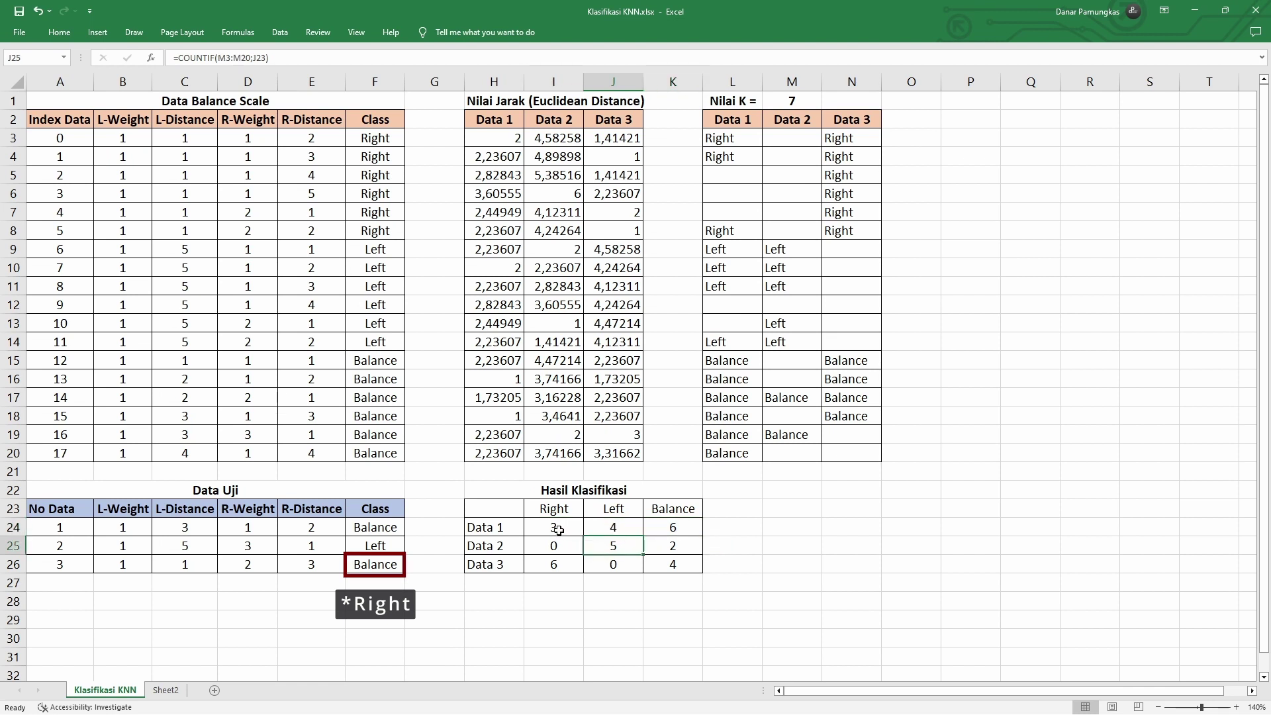
pyautogui.moveTo(559, 530); pyautogui.dragTo(669, 523)
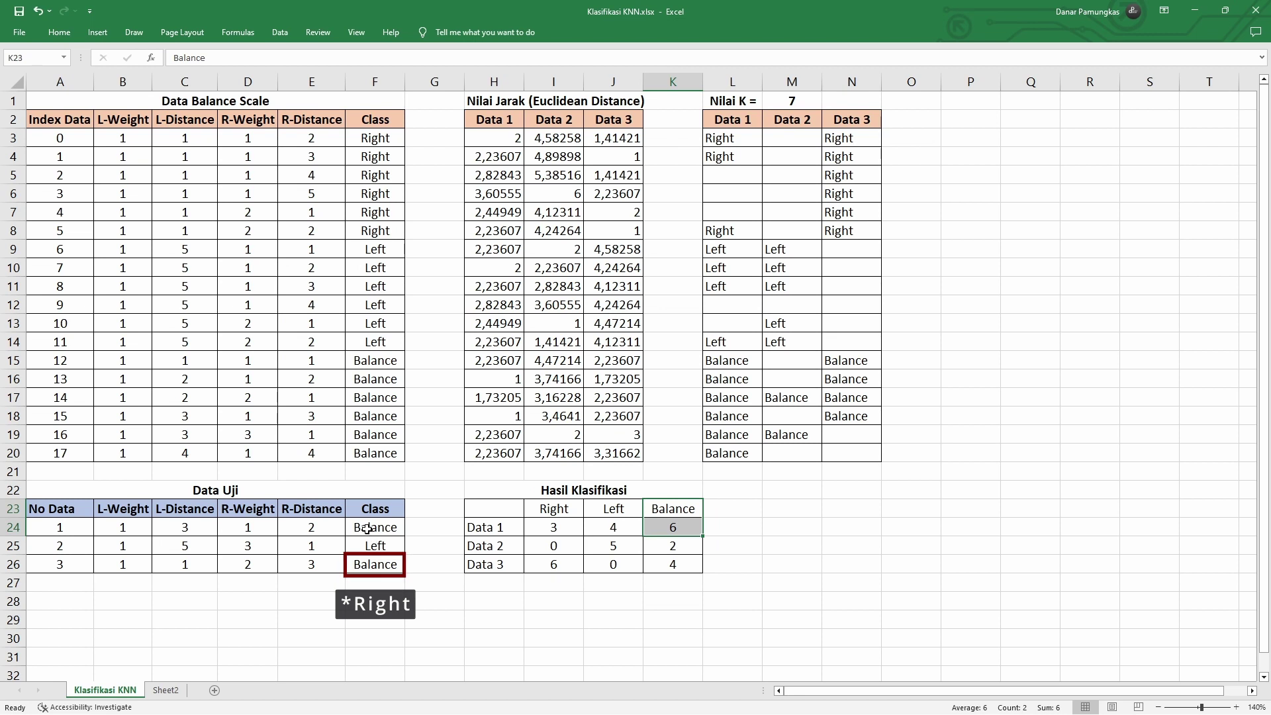
pyautogui.keyDown('ctrl'); pyautogui.click(369, 528); pyautogui.keyUp('ctrl')
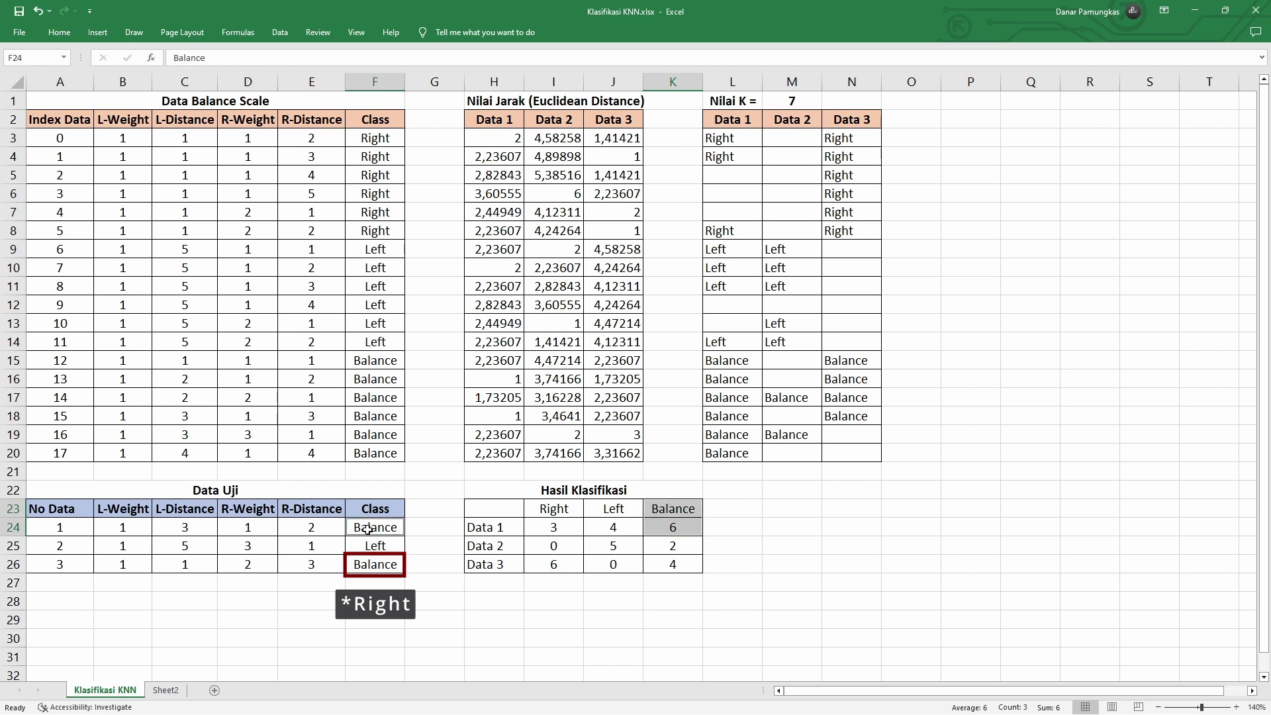
# Step: Compare the highest Data 2 neighbour count in Hasil Klasifikasi with the class assigned to test row 2
pyautogui.keyDown('ctrl'); pyautogui.click(624, 510); pyautogui.keyUp('ctrl')
pyautogui.keyDown('ctrl'); pyautogui.click(614, 547); pyautogui.keyUp('ctrl')
pyautogui.keyDown('ctrl'); pyautogui.click(381, 549); pyautogui.keyUp('ctrl')
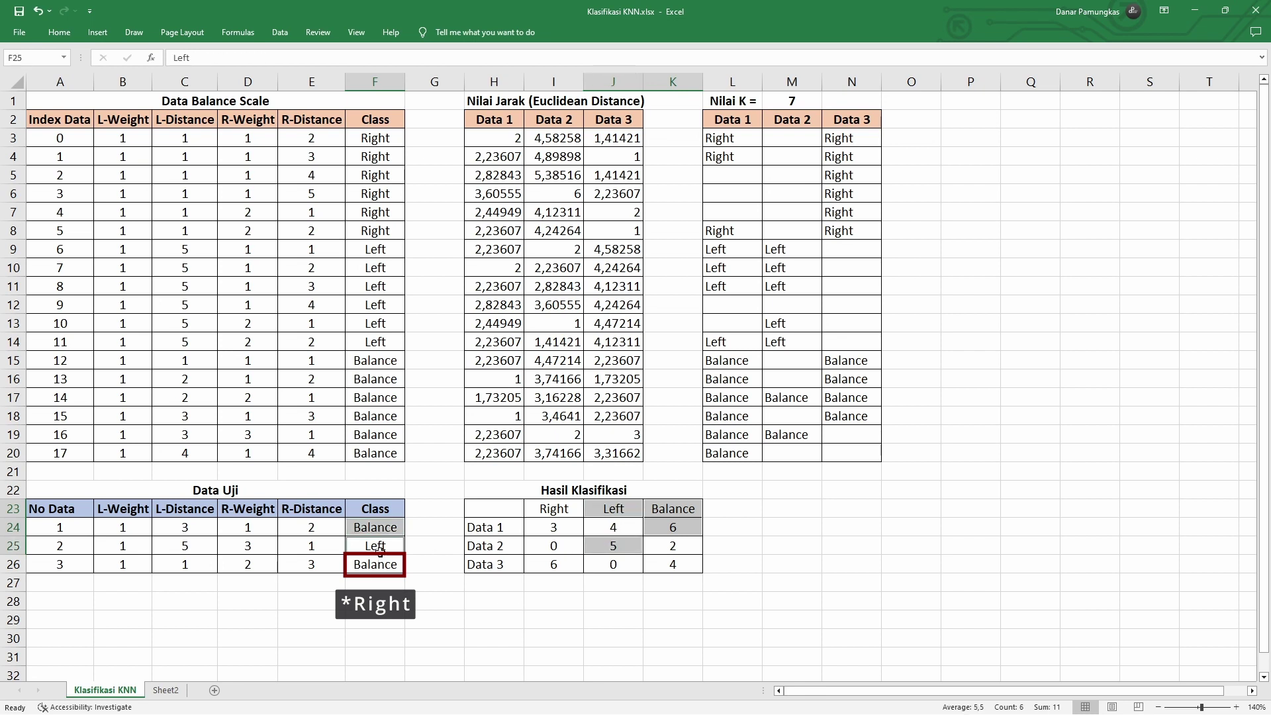
# Step: Check the Data 3 neighbour counts in Hasil Klasifikasi and change the class of test row 3 in F26 to Right
pyautogui.click(568, 578)
pyautogui.moveTo(557, 567); pyautogui.dragTo(667, 555)
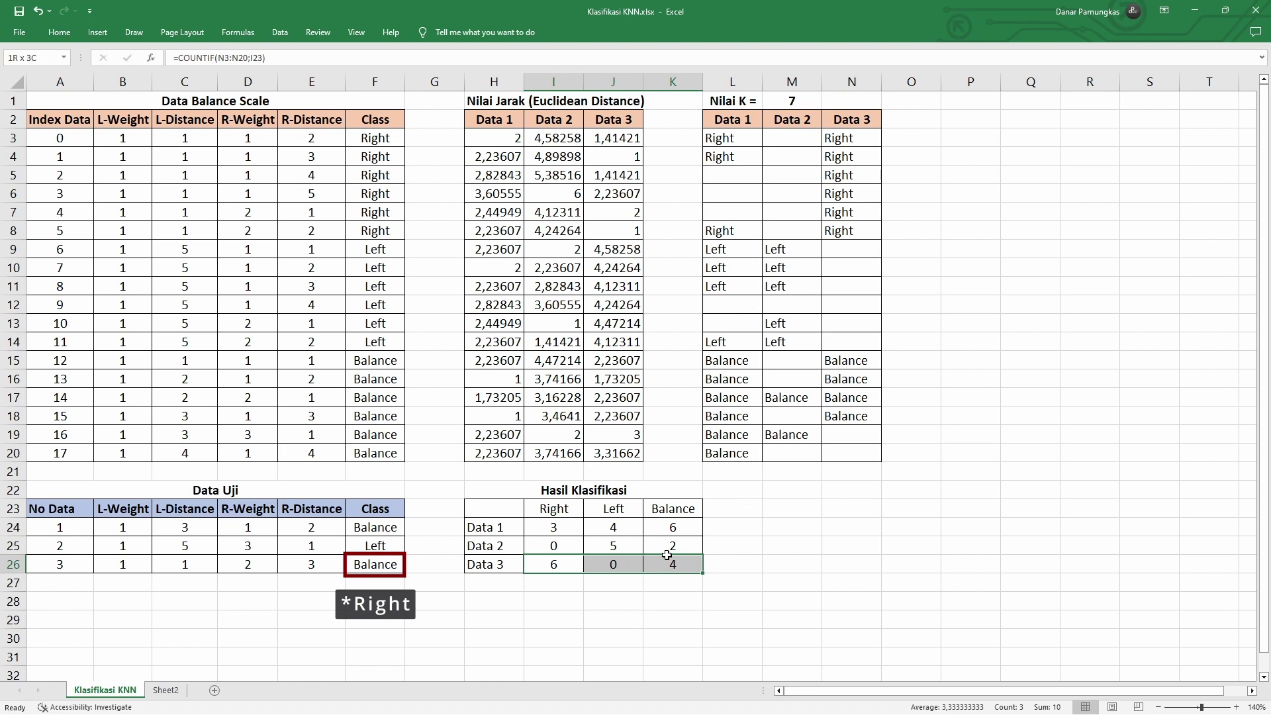
pyautogui.click(545, 580)
pyautogui.click(550, 563)
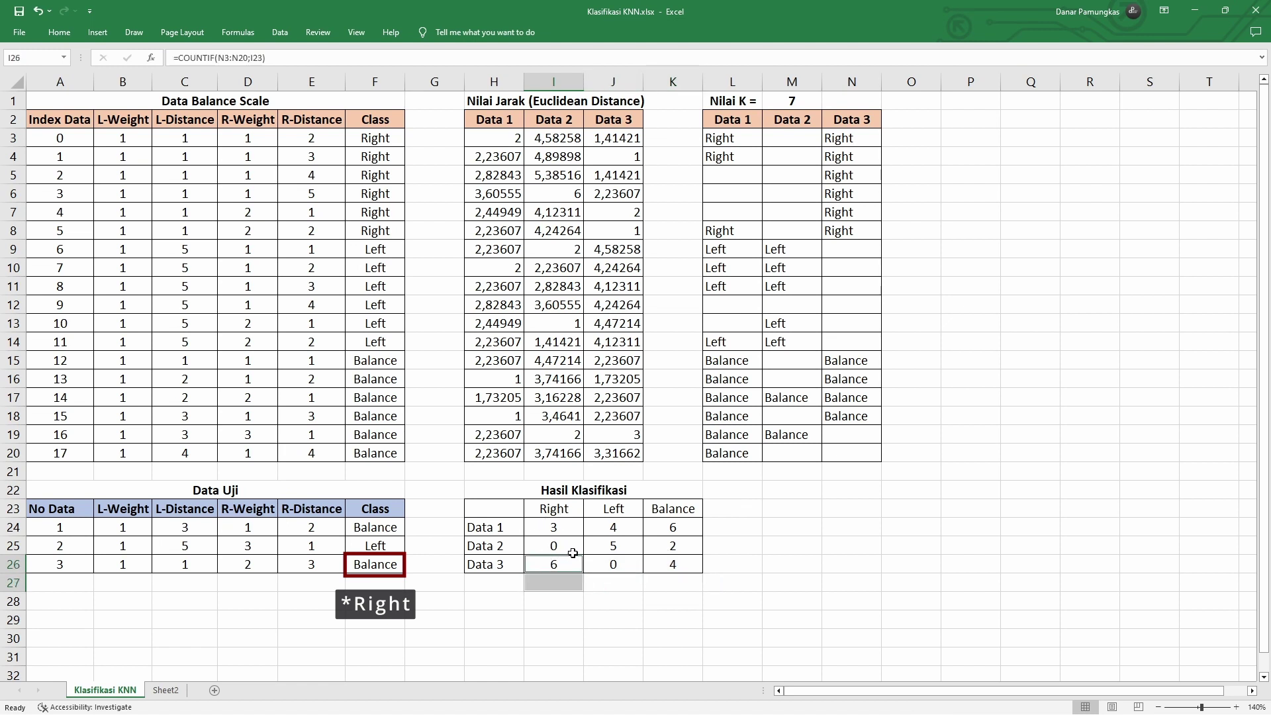
pyautogui.click(554, 515)
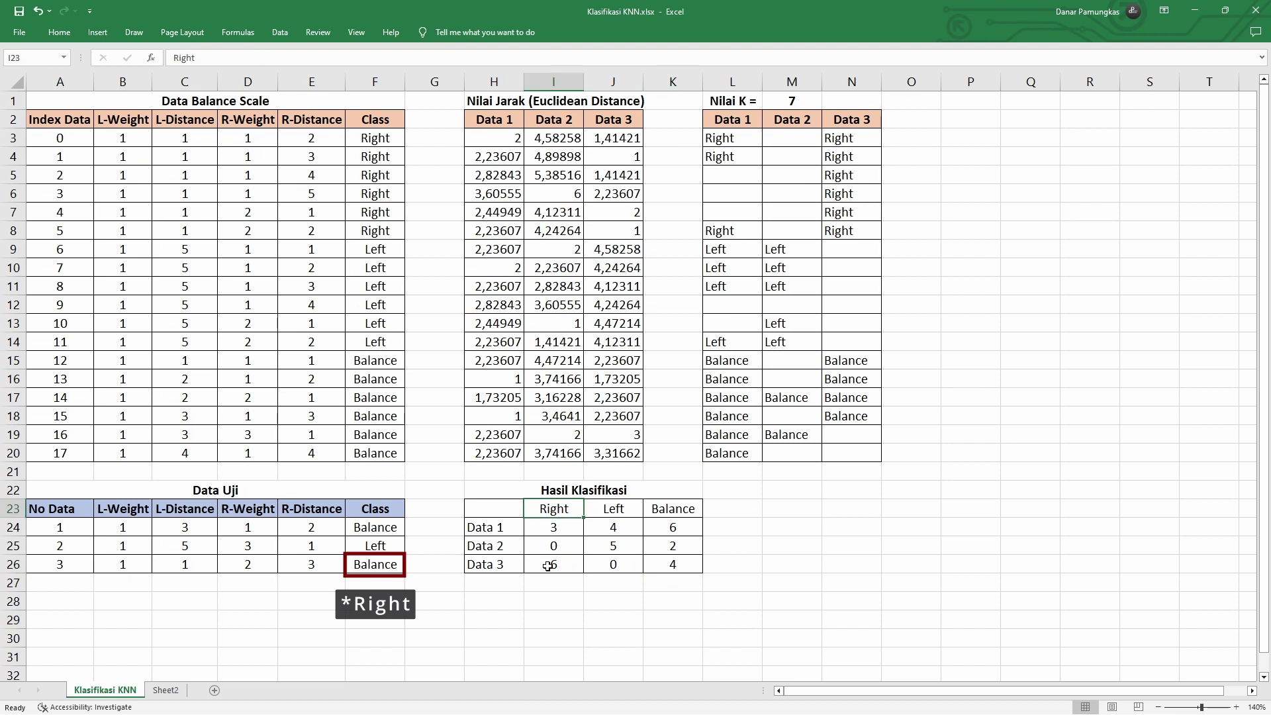
pyautogui.keyDown('ctrl'); pyautogui.click(550, 564); pyautogui.keyUp('ctrl')
pyautogui.keyDown('ctrl'); pyautogui.click(381, 567); pyautogui.keyUp('ctrl')
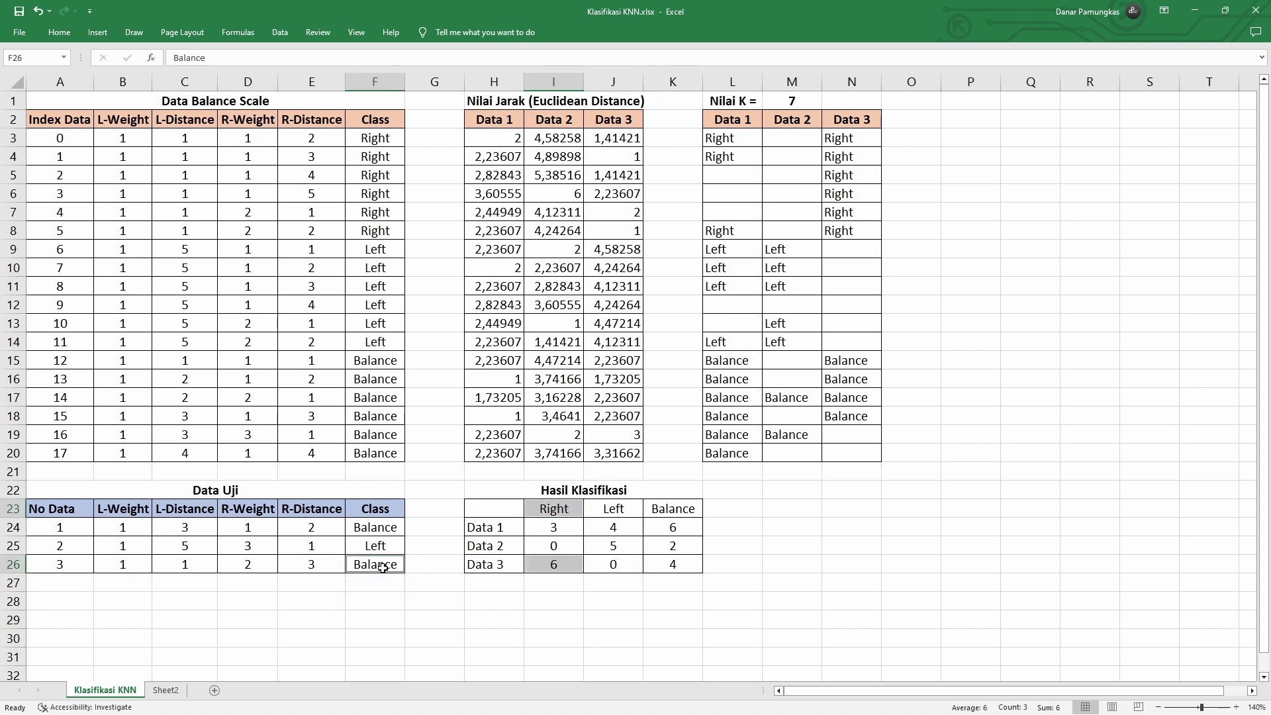
pyautogui.write('ri')
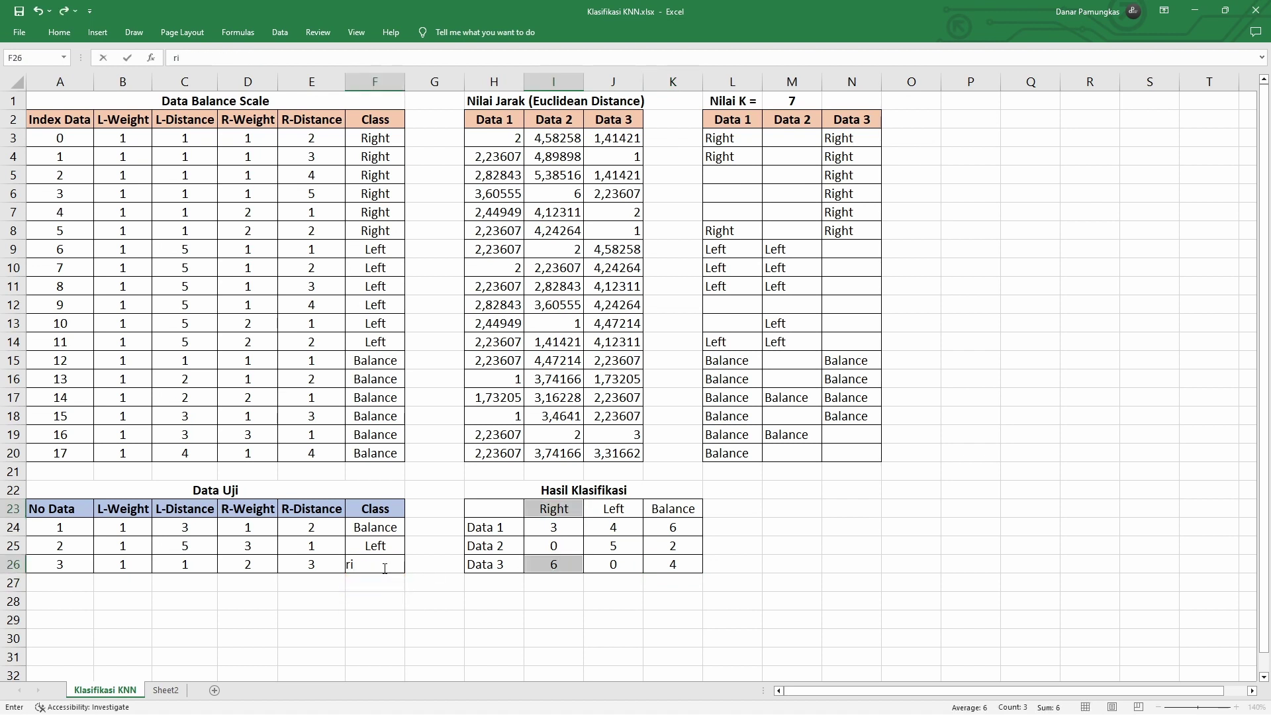
pyautogui.press('BackSpace')
pyautogui.write('Right')
pyautogui.click(398, 599)
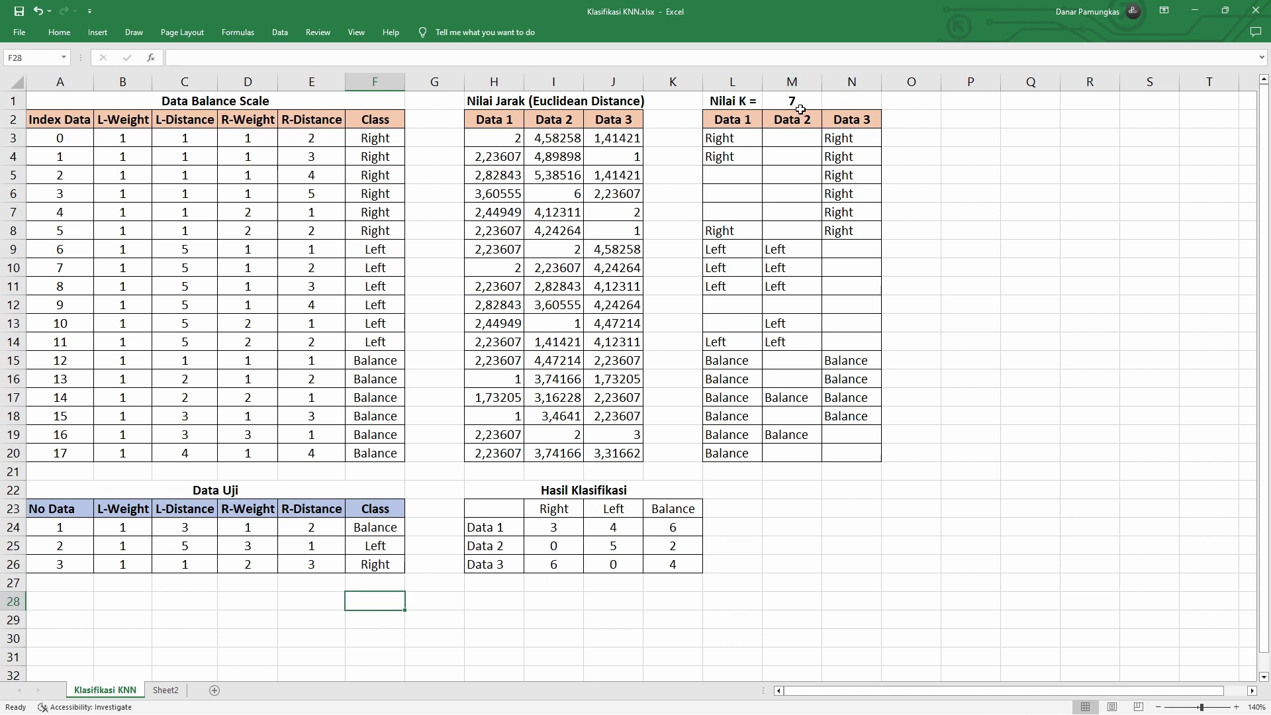
# Step: Select the Nilai K value in M1
pyautogui.click(429, 574)
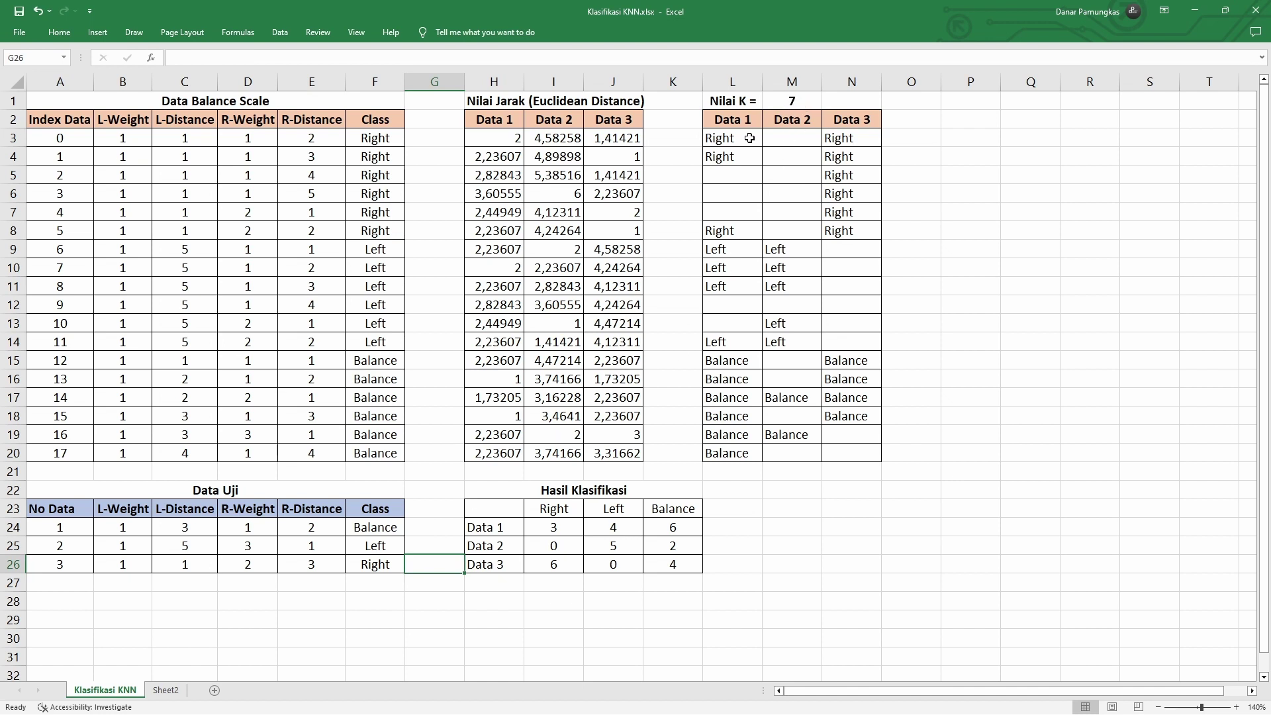
pyautogui.click(800, 99)
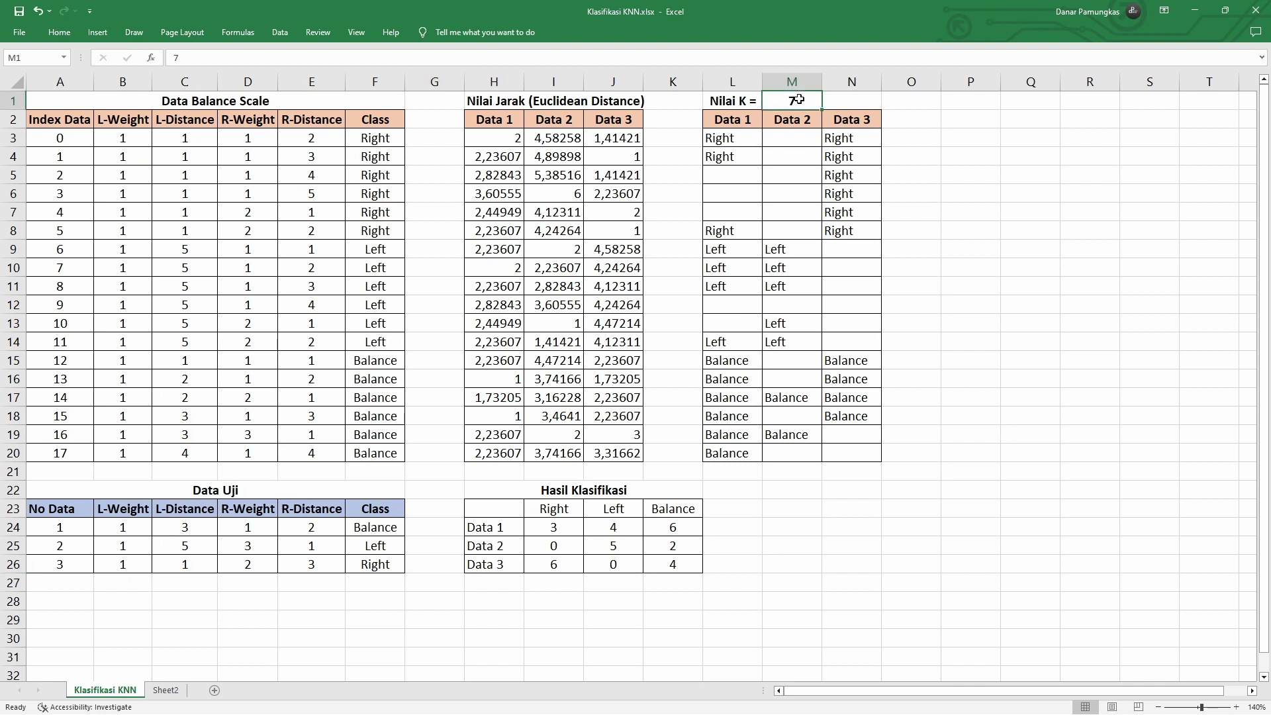